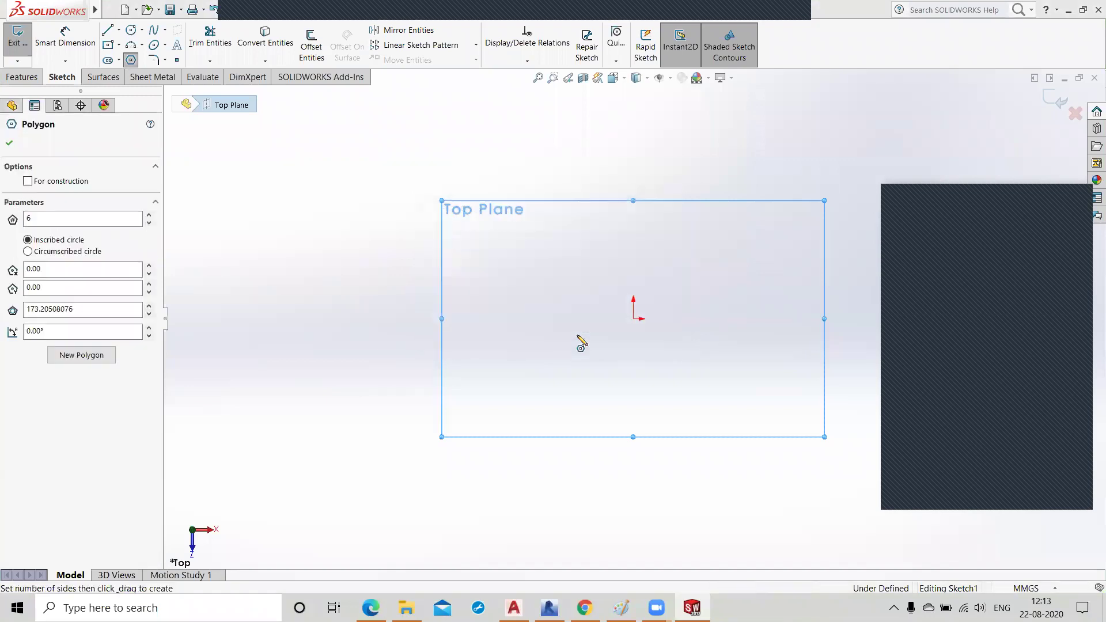
- Sketch a six-sided polygon centred on the origin of the Top Plane, dimension its inscribed circle to 80 mm and finish the sketch
click(633, 318)
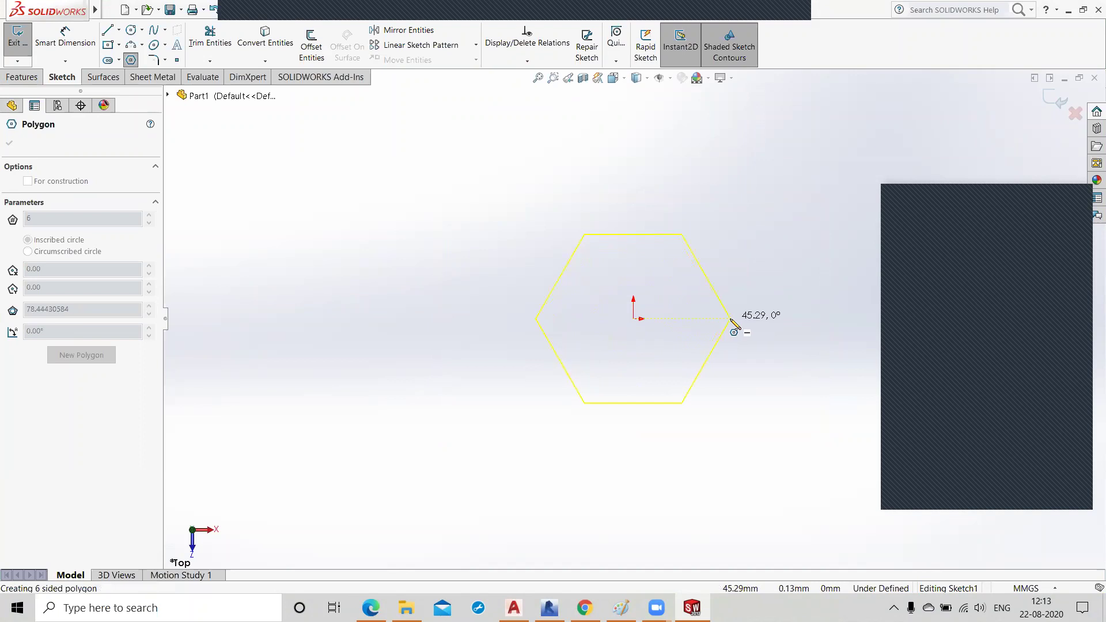
click(732, 321)
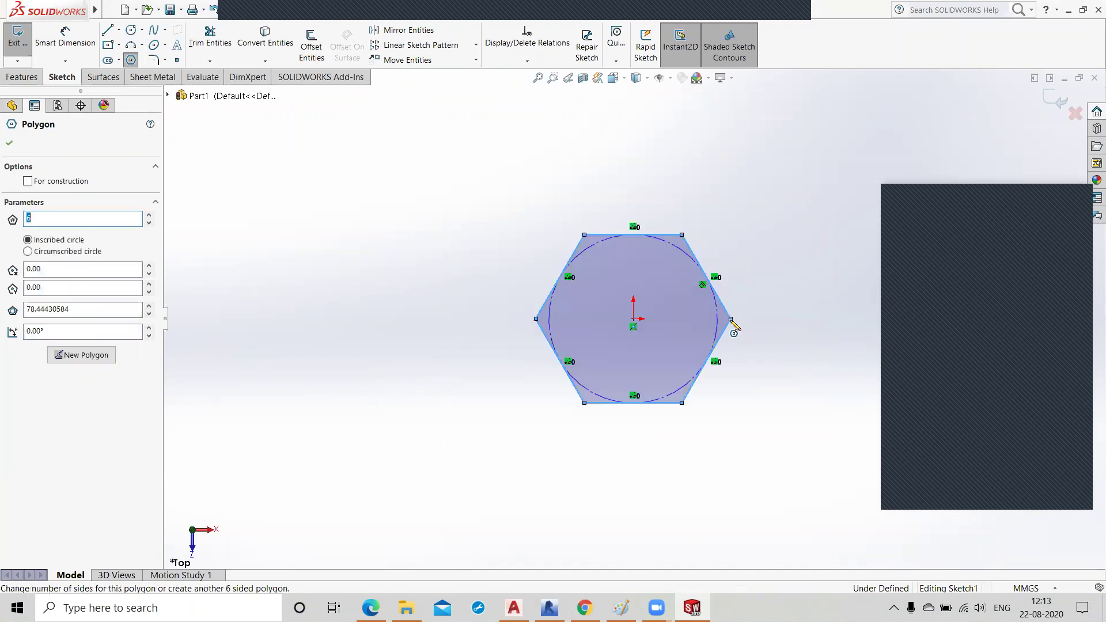
click(66, 39)
click(550, 315)
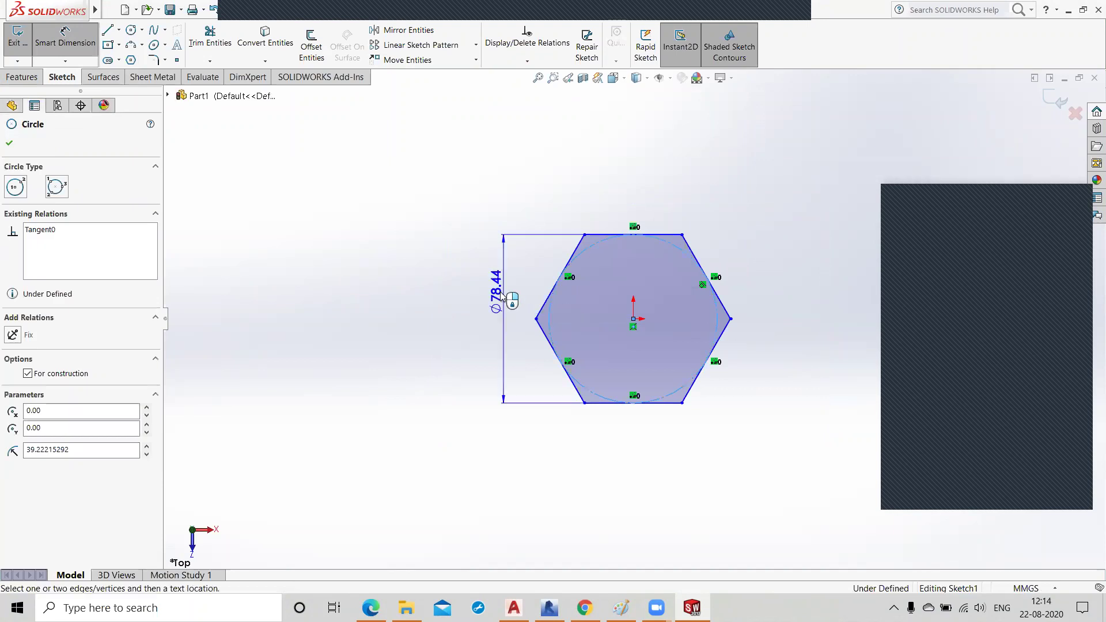
click(463, 318)
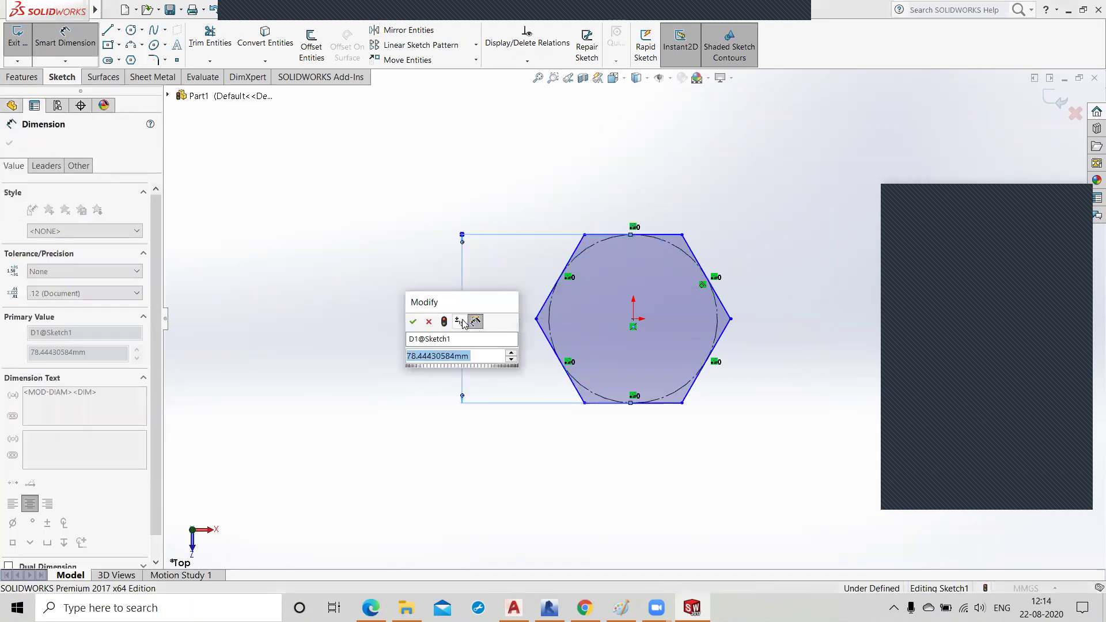
text(80)
key(Return)
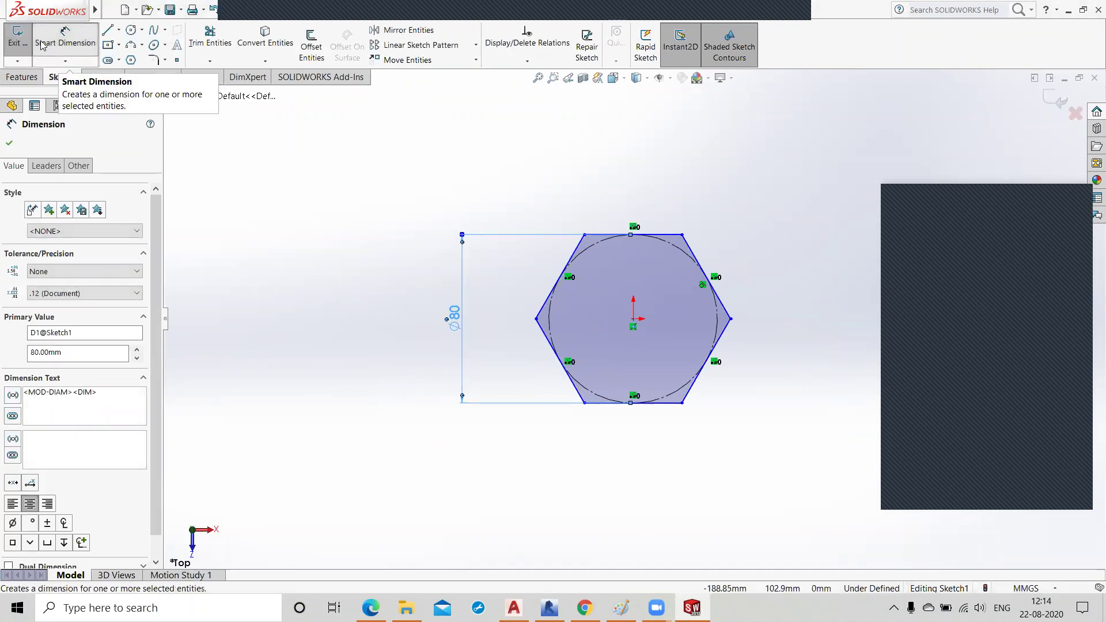
click(766, 254)
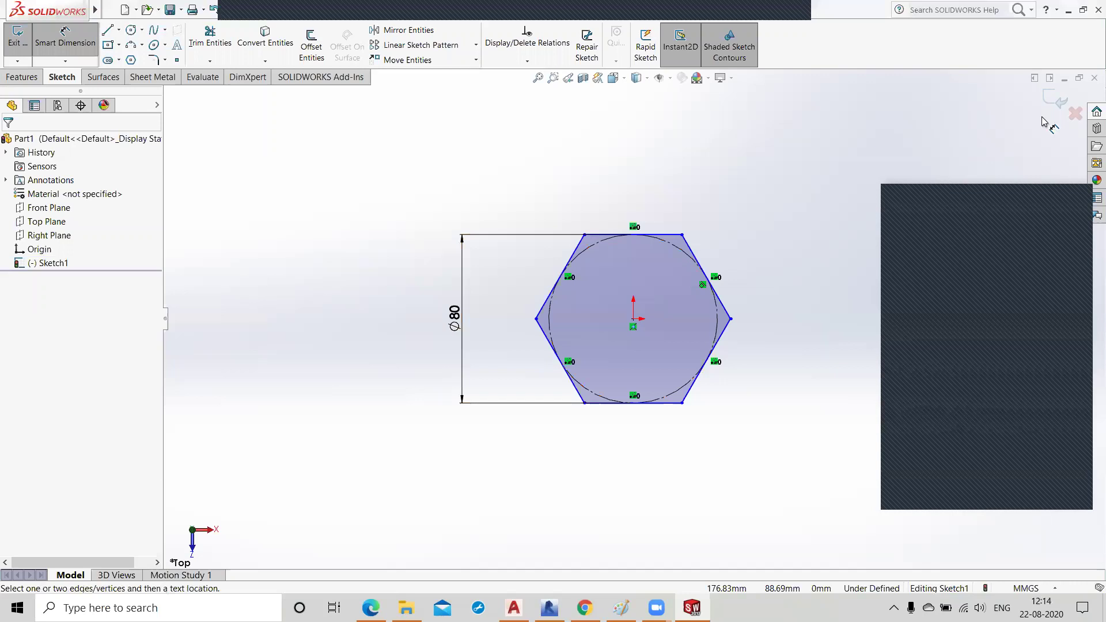
click(572, 259)
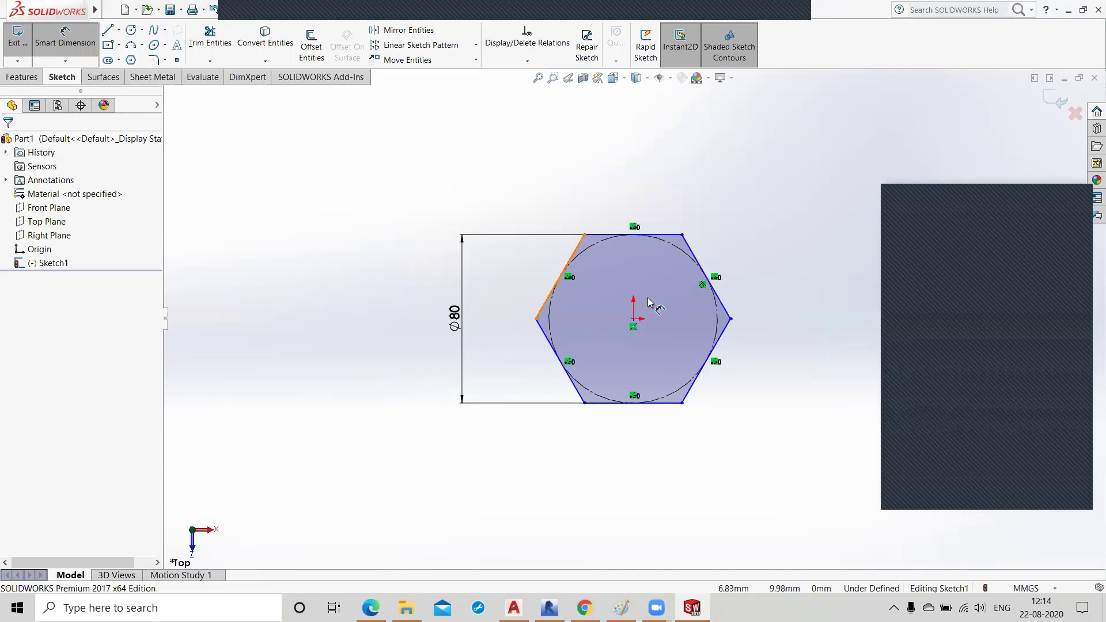
click(1059, 102)
- Create a reference plane offset 30 mm above the Top Plane
scroll(553, 305, down, 2)
scroll(553, 304, up, 5)
middle_drag(706, 387, 648, 228)
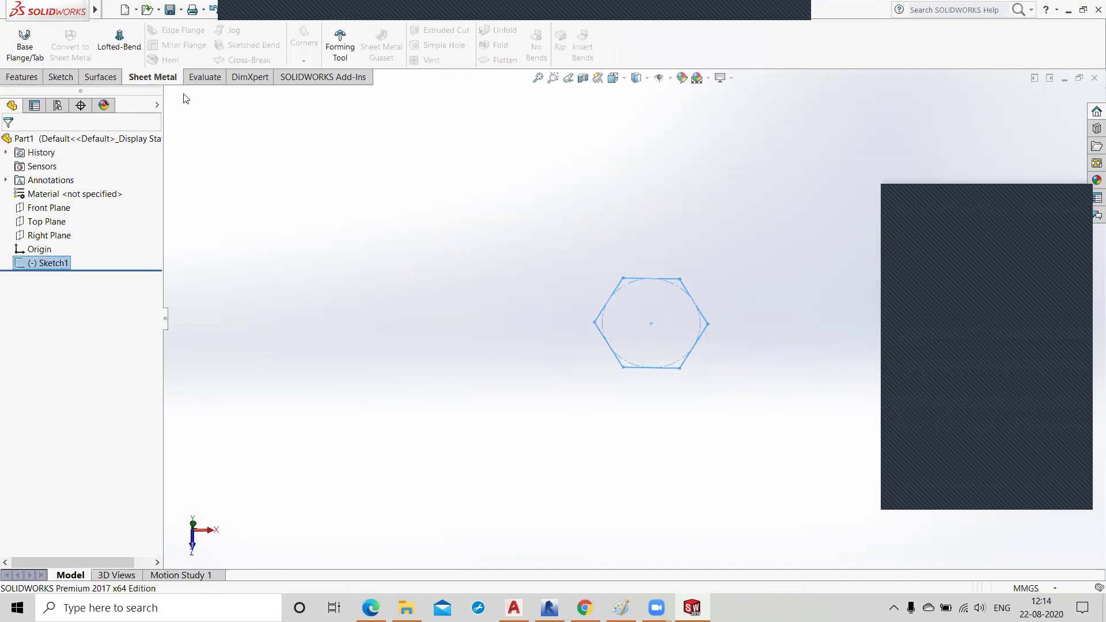
click(20, 78)
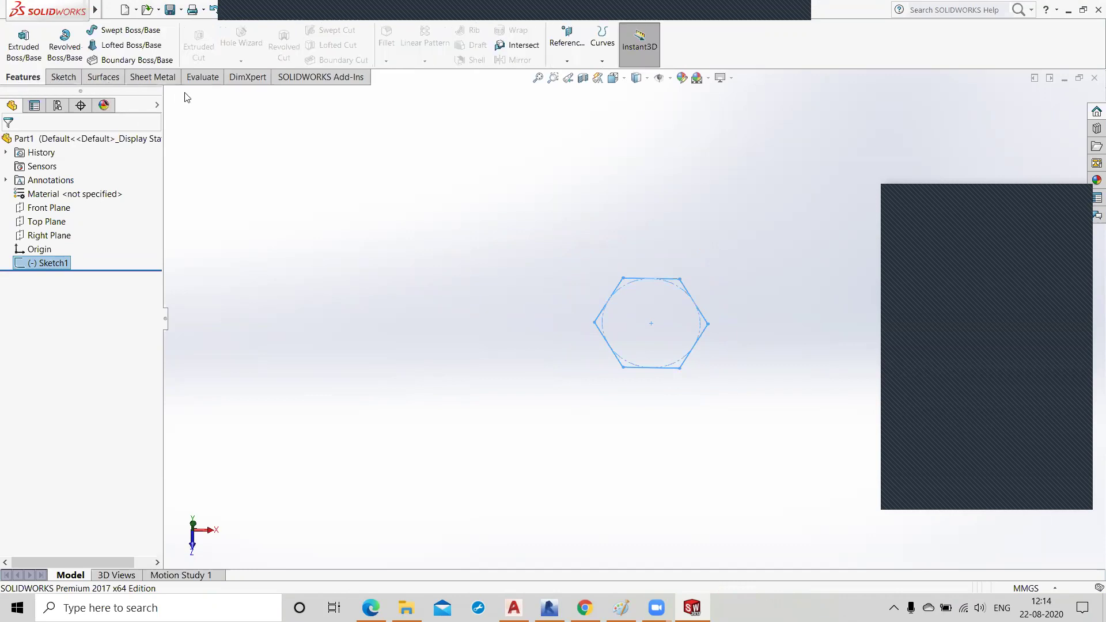
click(567, 60)
click(576, 75)
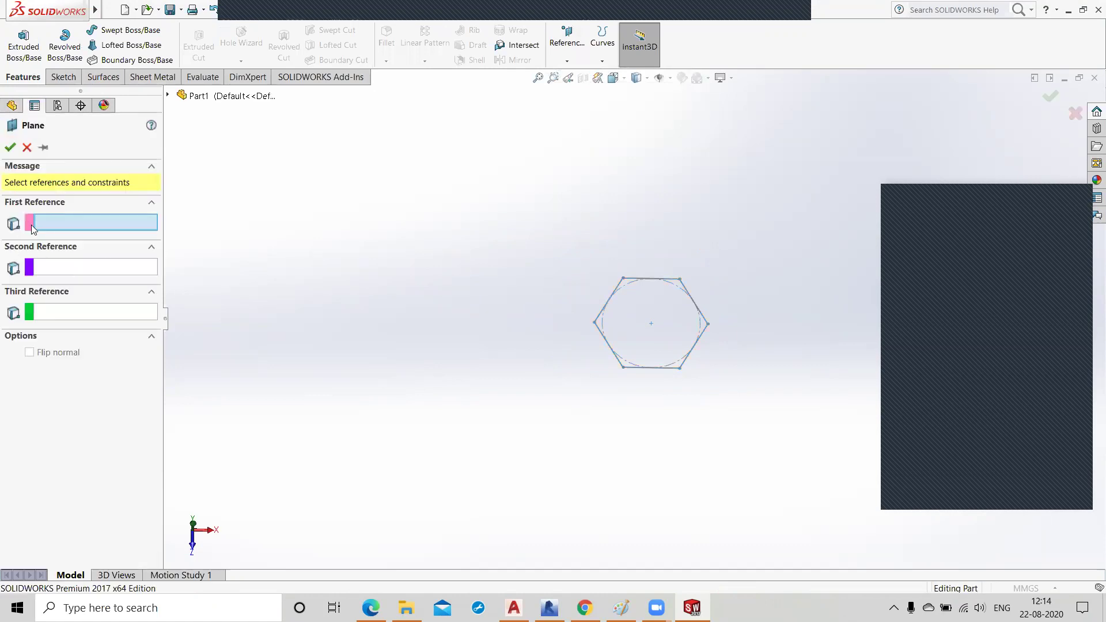
click(168, 95)
click(221, 178)
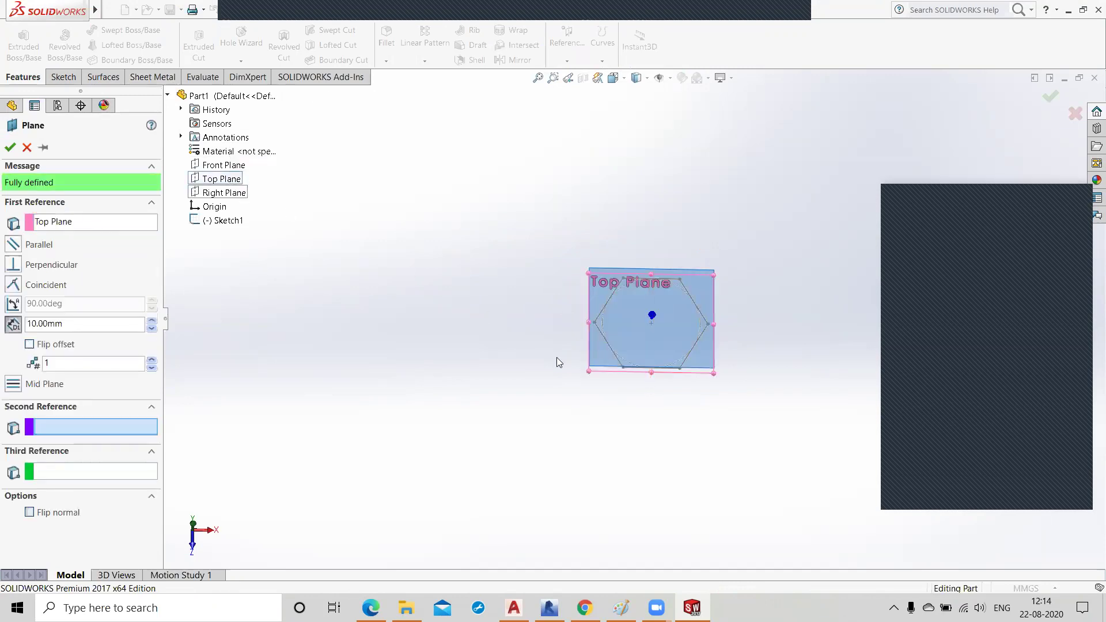
middle_drag(571, 325, 576, 265)
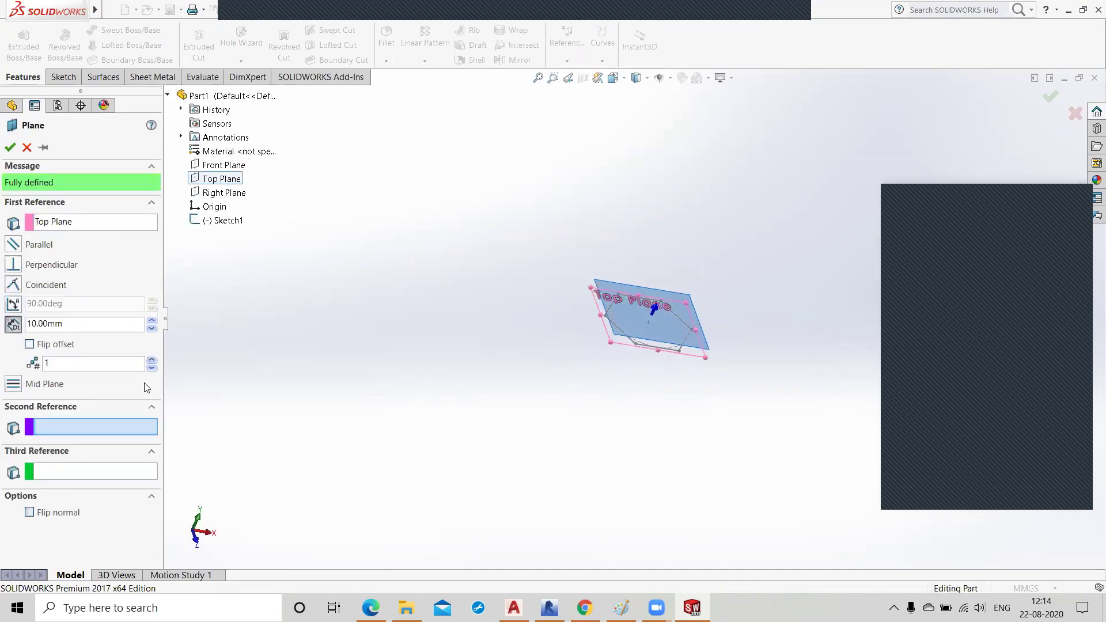
click(152, 321)
click(152, 320)
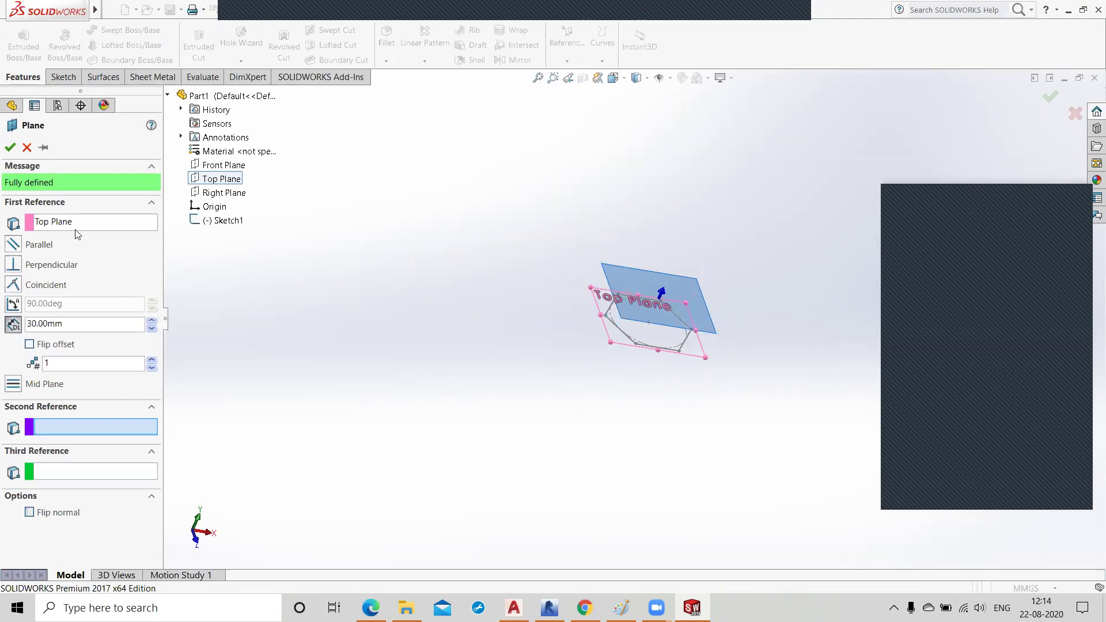
click(10, 148)
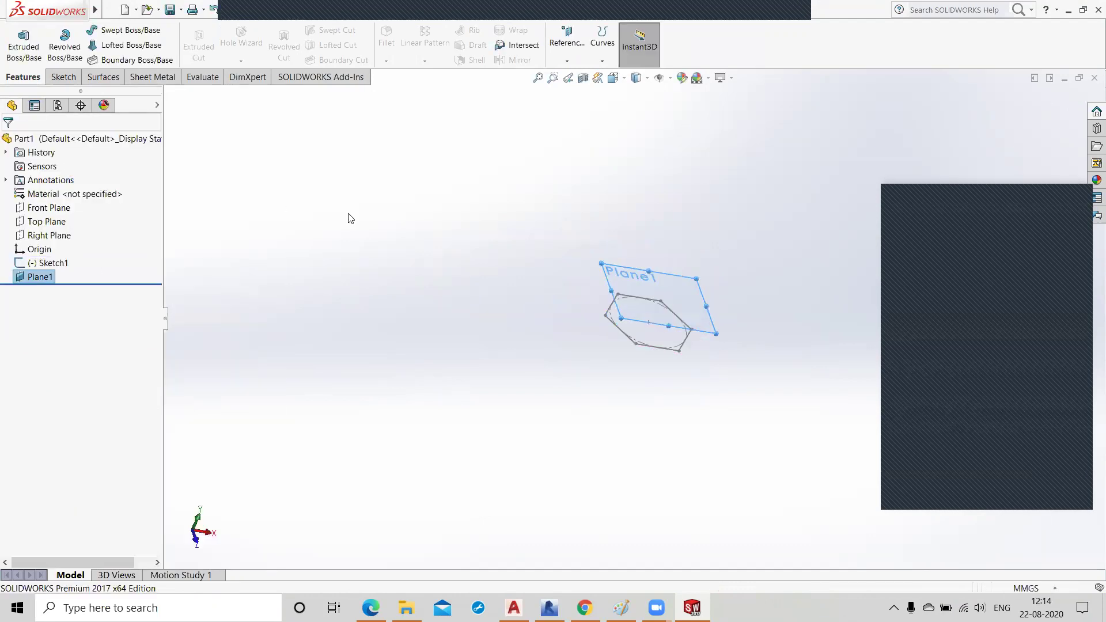
- Start a sketch on the new offset plane and draw an origin-centred hexagon with an inscribed circle about 61 mm in diameter
right_click(677, 289)
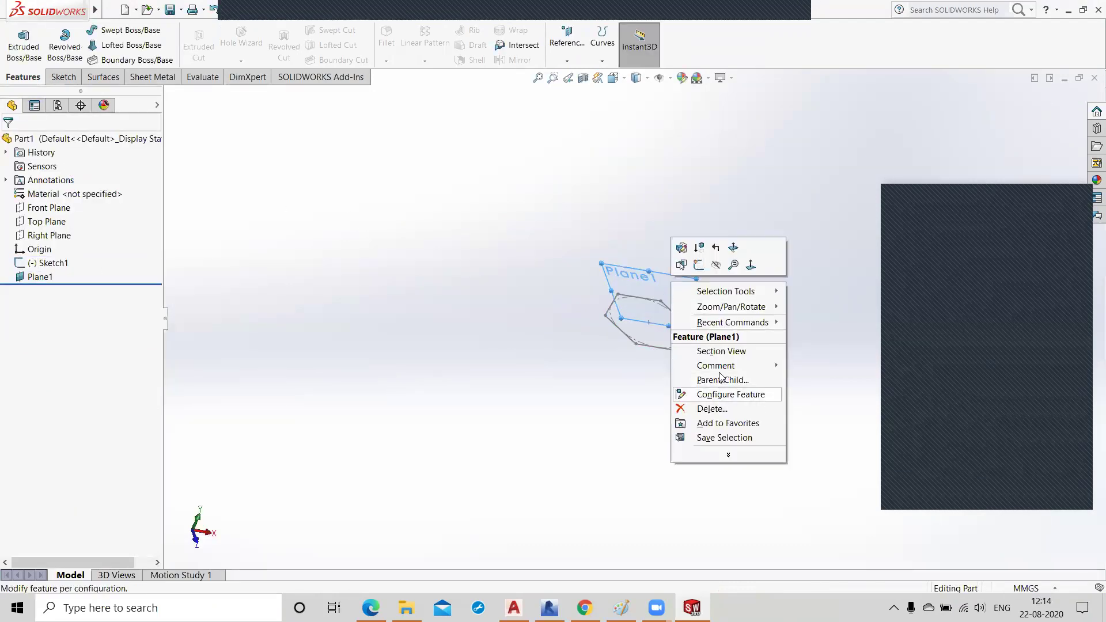
click(700, 266)
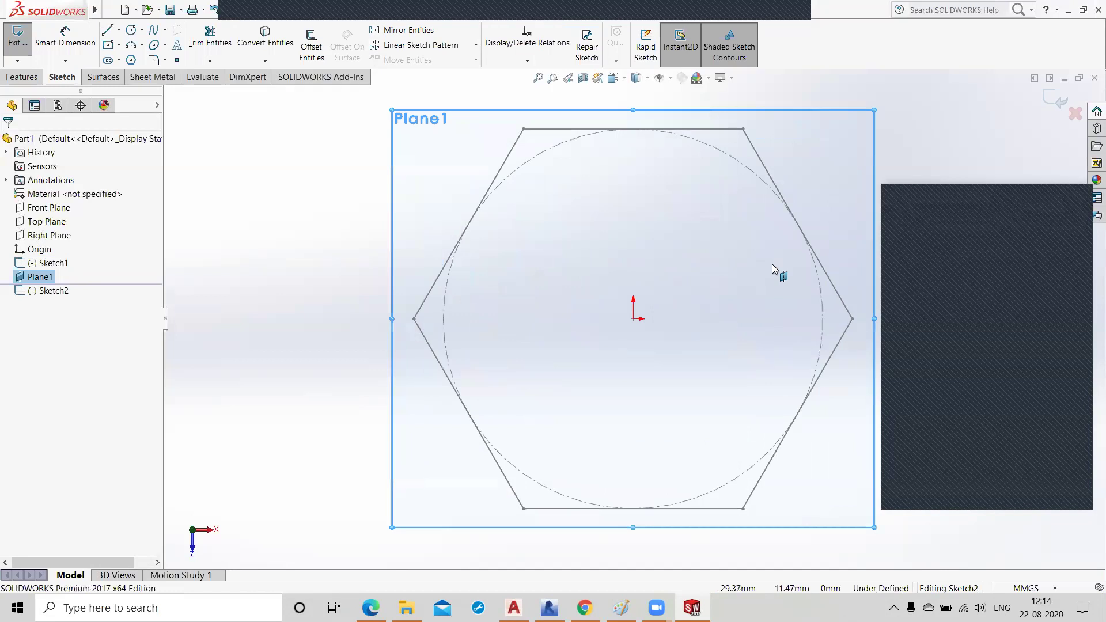
click(131, 60)
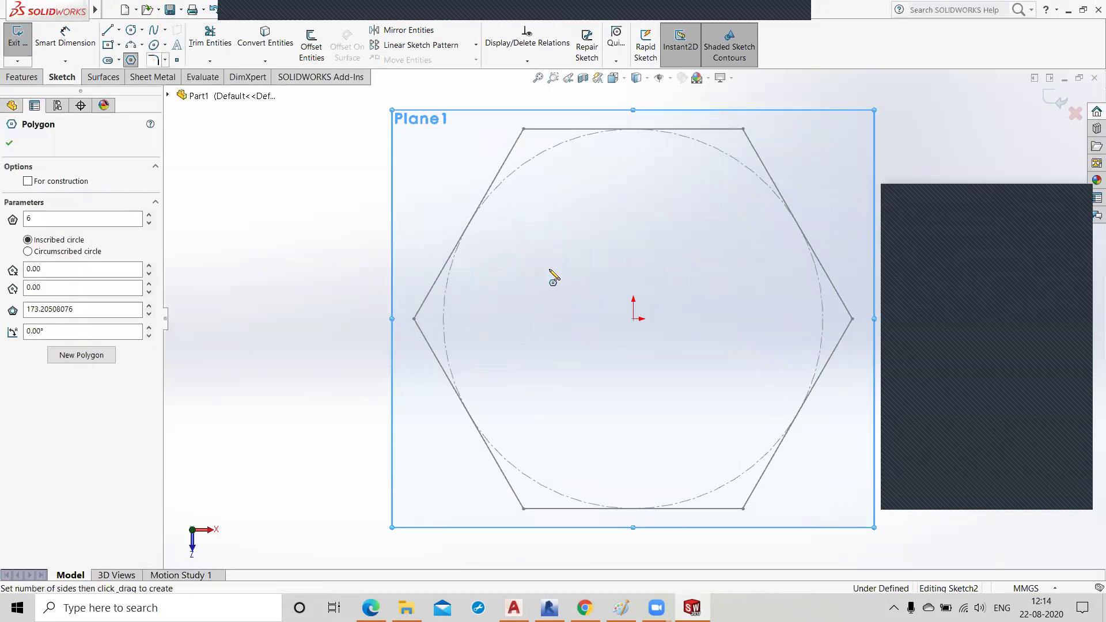
click(634, 319)
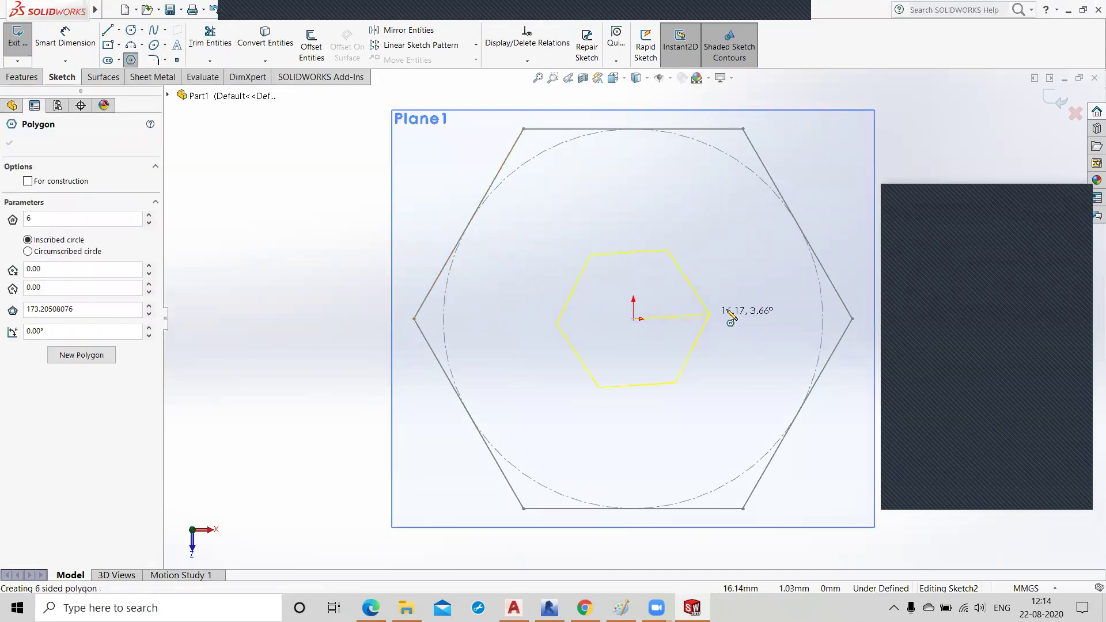
click(800, 318)
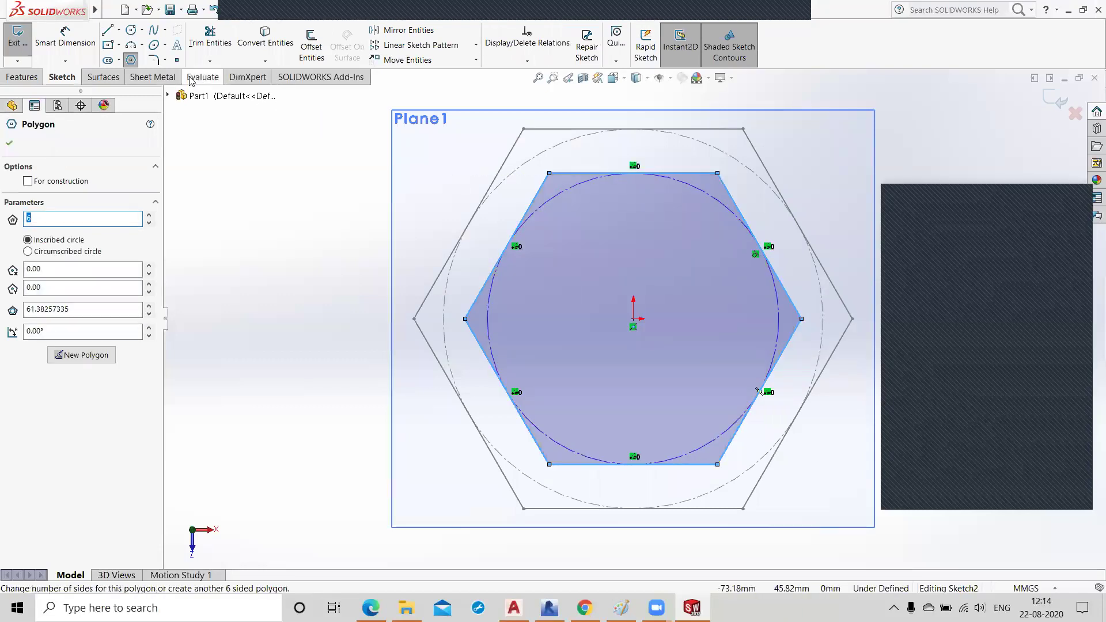
- Dimension the inscribed circle of the hexagon on Plane1 to 70 mm and finish the sketch
click(65, 36)
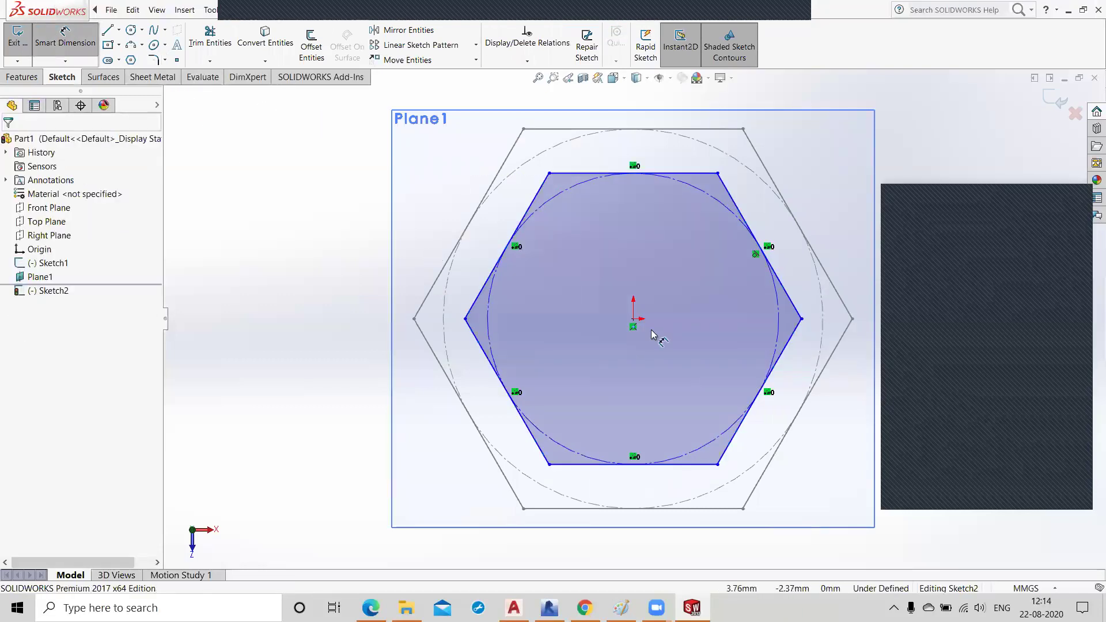
click(487, 323)
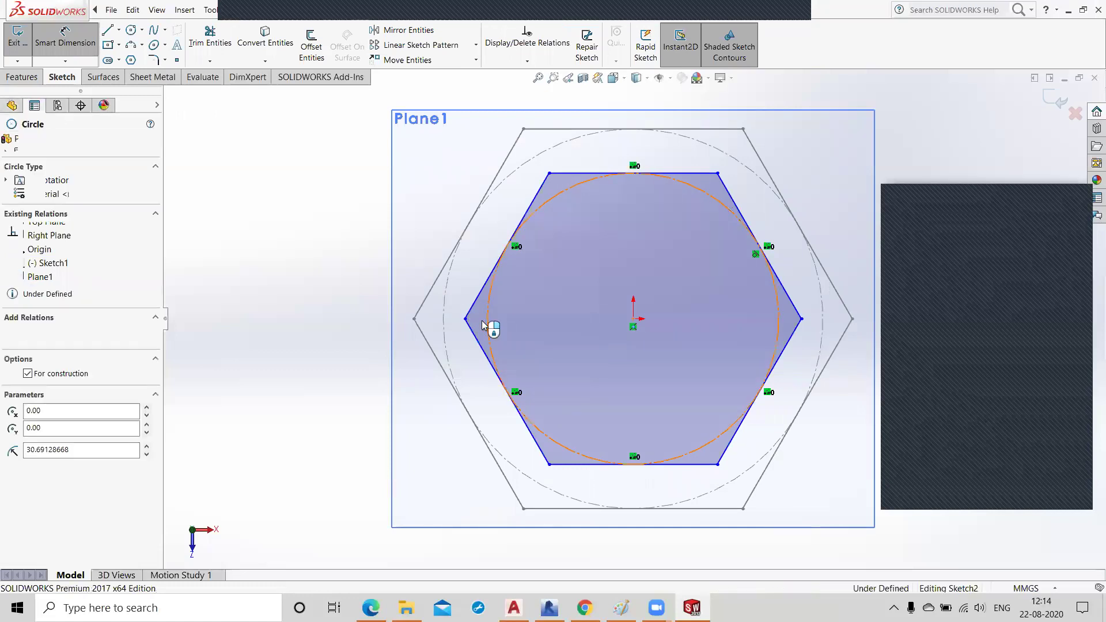
click(323, 312)
text(70)
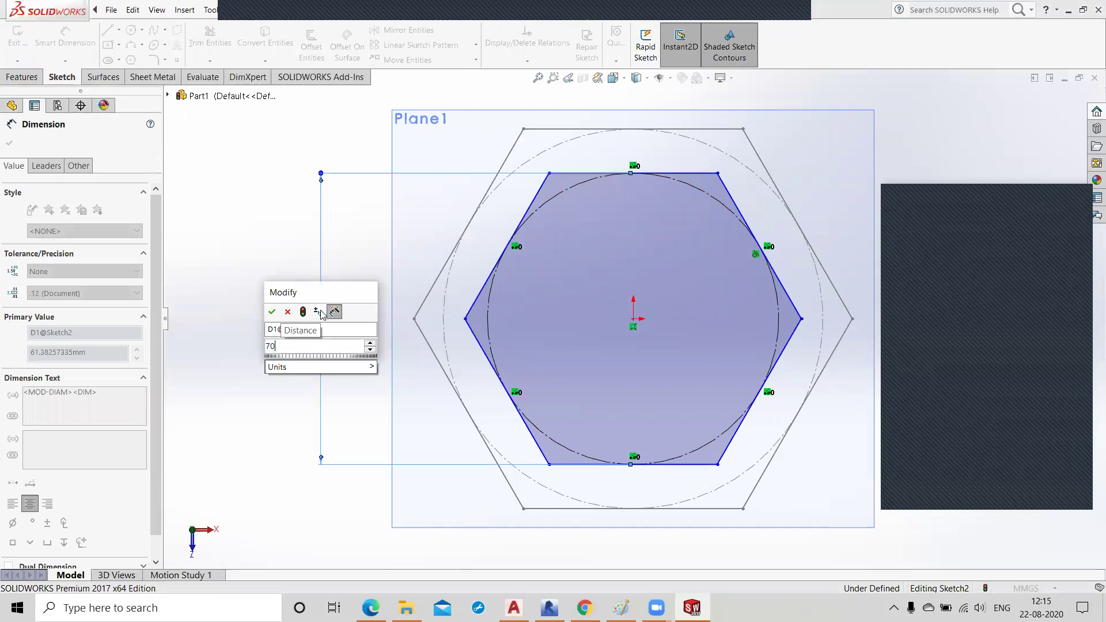
key(Return)
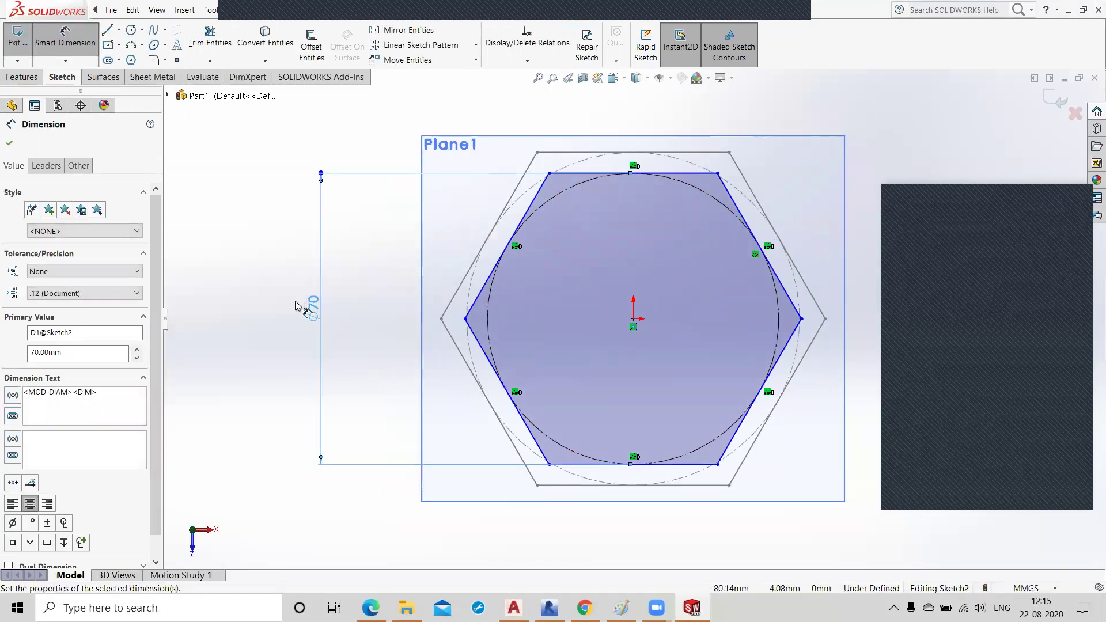
click(266, 298)
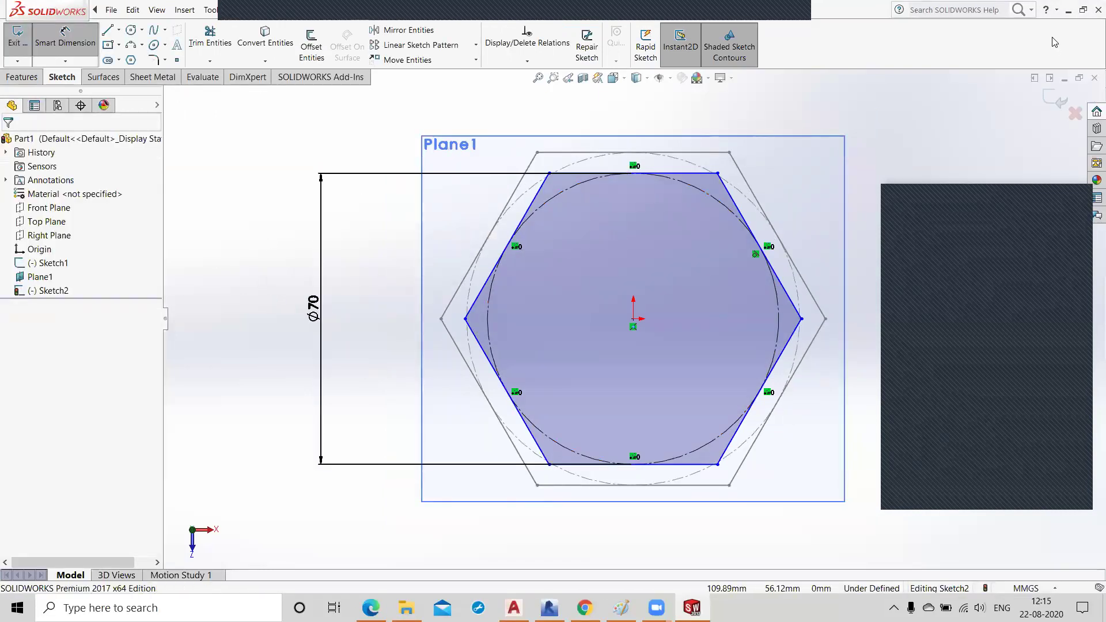
click(1052, 101)
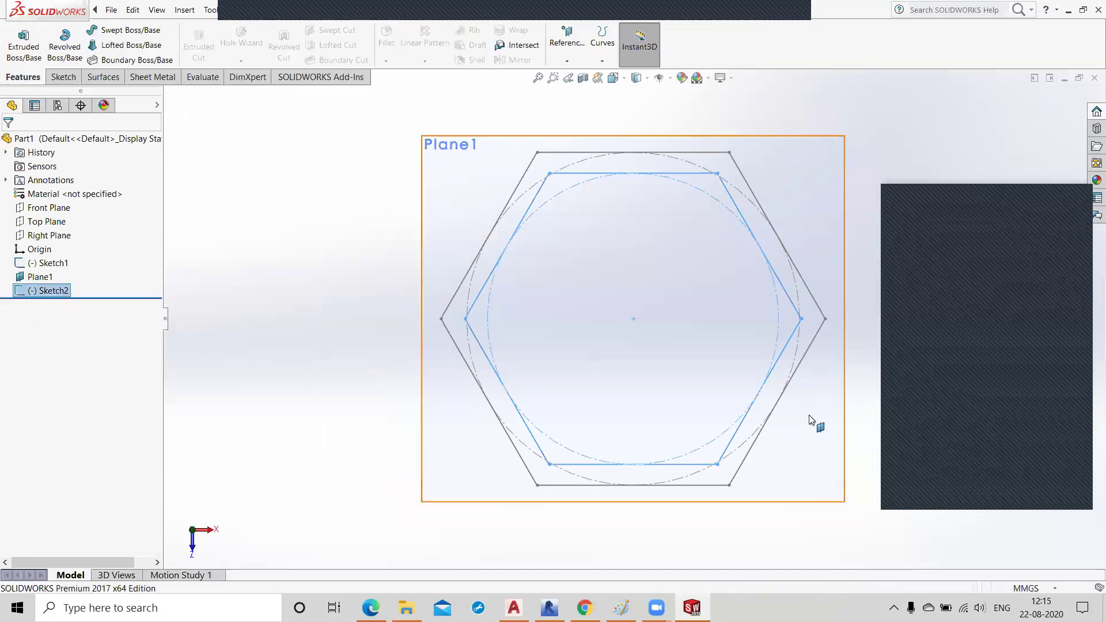
- Create a second reference plane offset 70 mm above Plane1
middle_drag(768, 519, 768, 437)
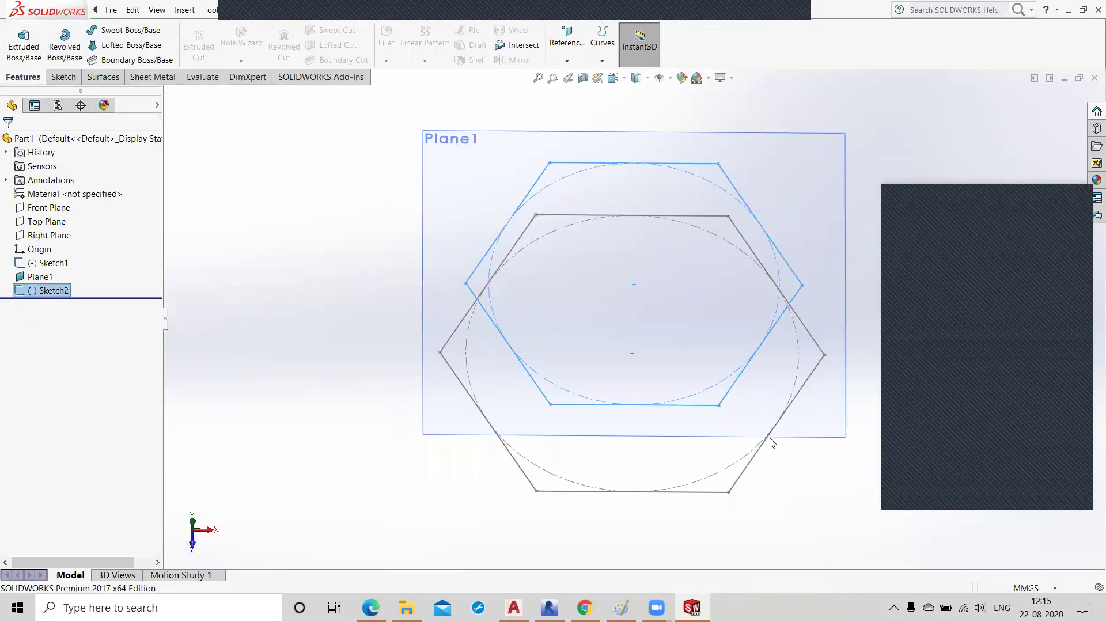
click(567, 57)
click(572, 76)
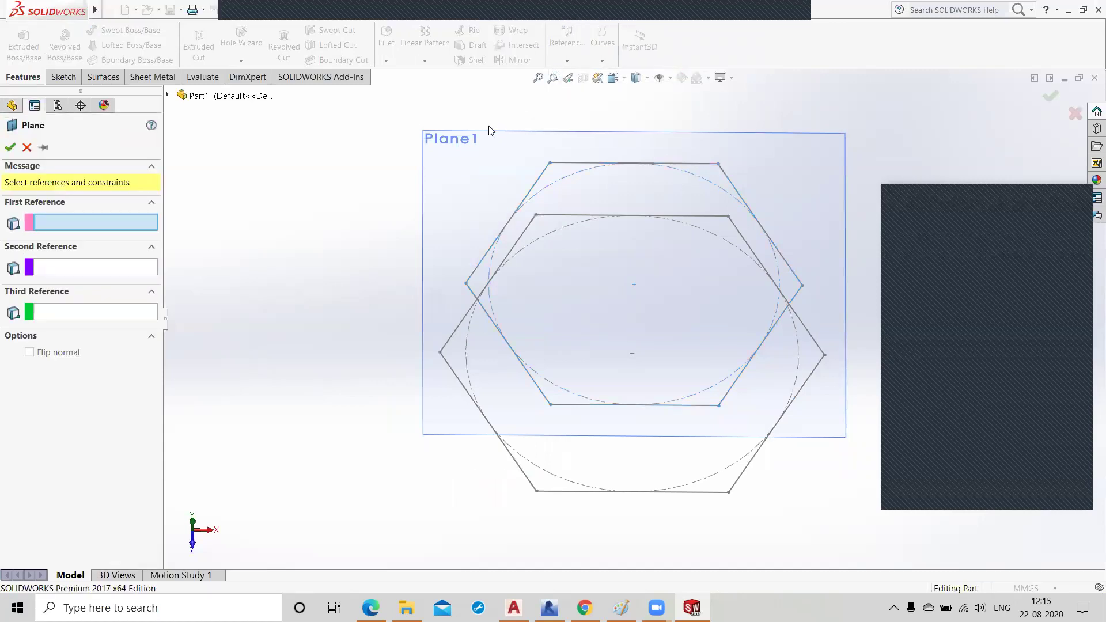
click(487, 138)
middle_drag(384, 510, 389, 393)
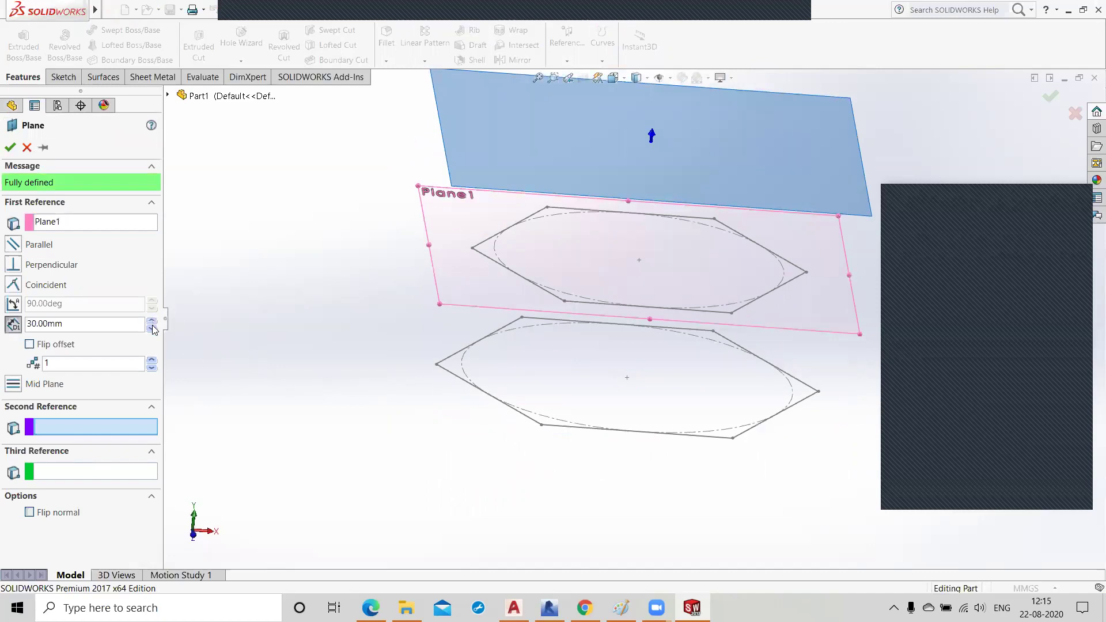
scroll(152, 324, up, 4)
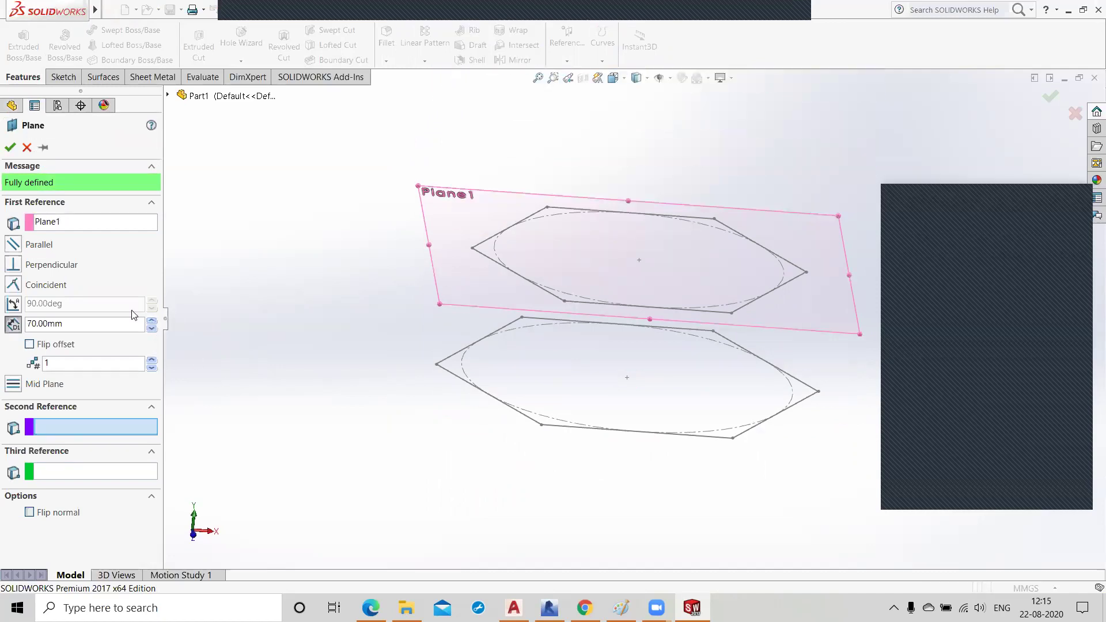
click(10, 148)
- Sketch an origin-centred hexagon on Plane2, snapping its corner to the 70 mm hexagon's corner, and finish the sketch
scroll(382, 432, up, 5)
click(659, 175)
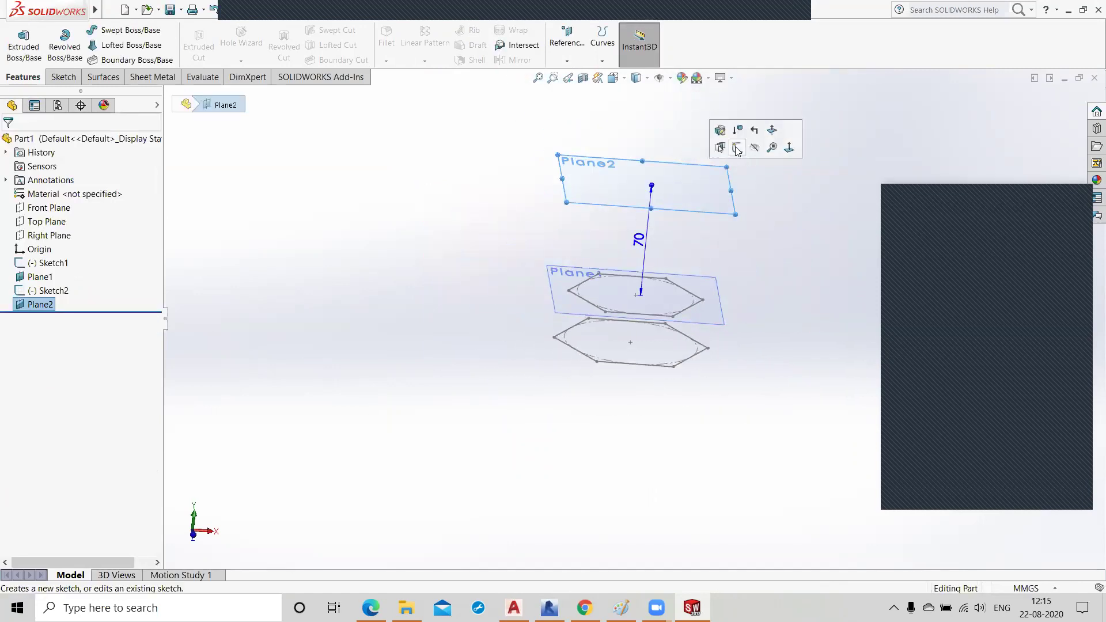
click(737, 148)
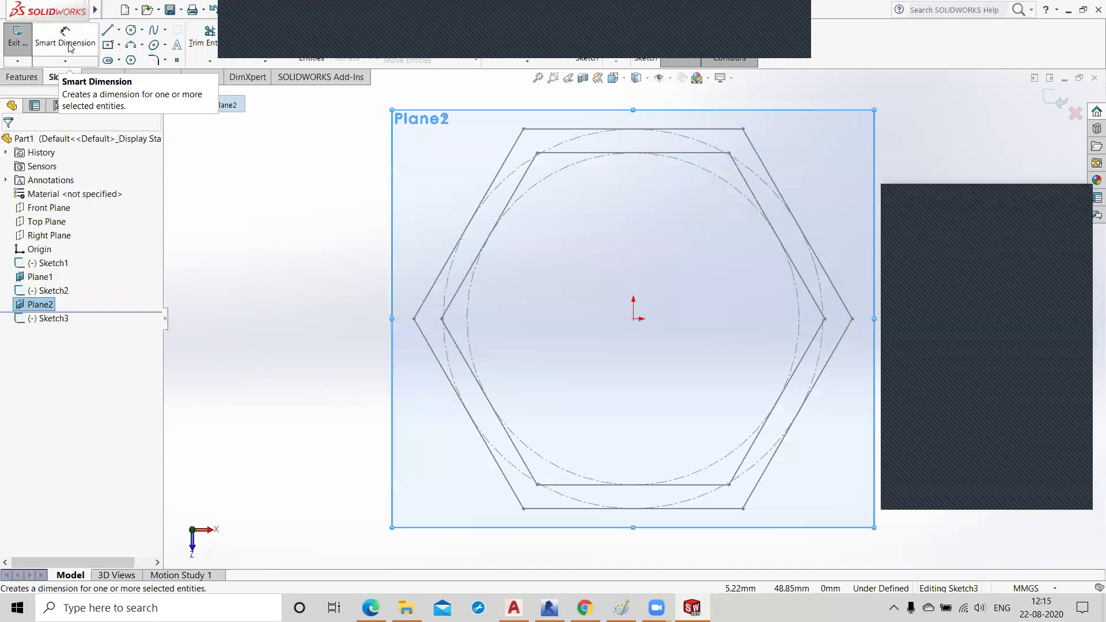
click(131, 60)
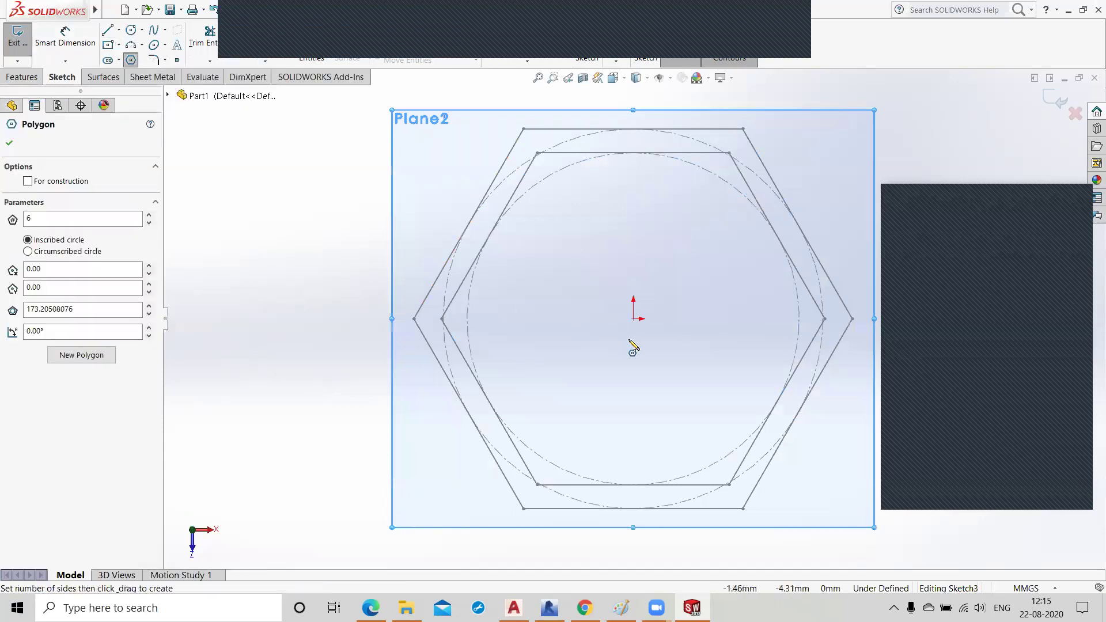
click(633, 318)
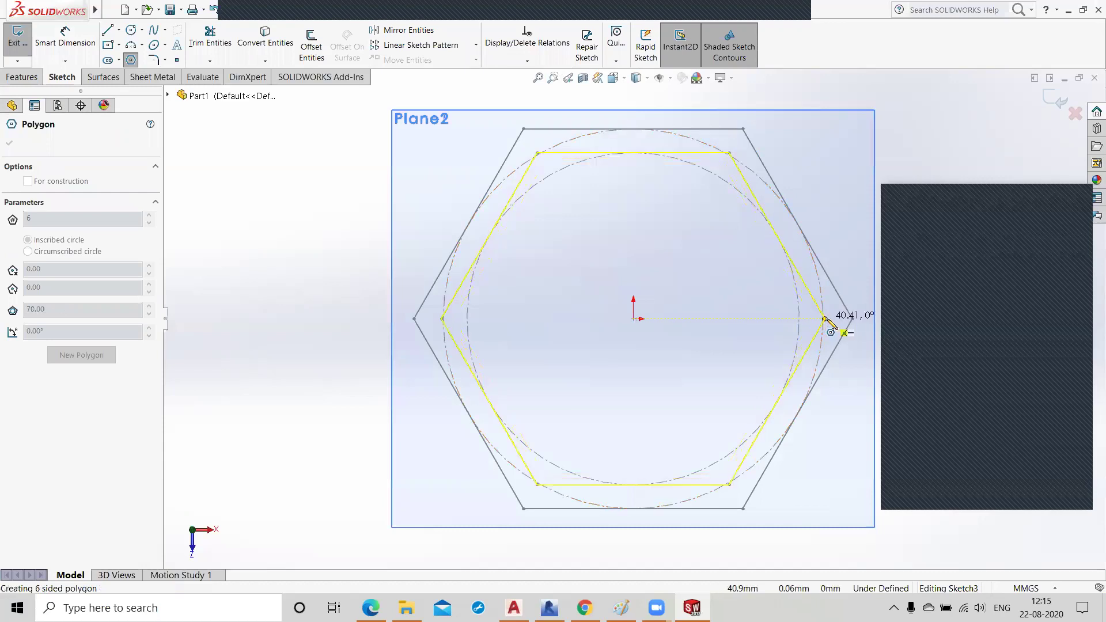
click(825, 319)
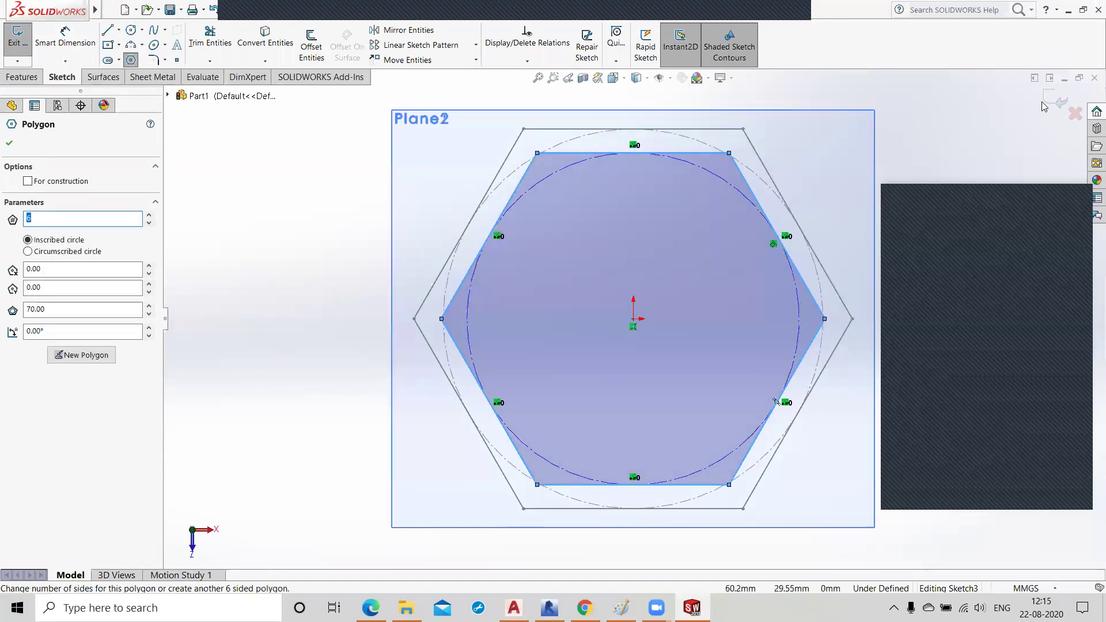
click(1058, 102)
mouse_move(740, 444)
middle_down()
mouse_move(743, 406)
mouse_move(709, 367)
middle_up()
scroll(405, 329, down, 3)
scroll(406, 330, up, 7)
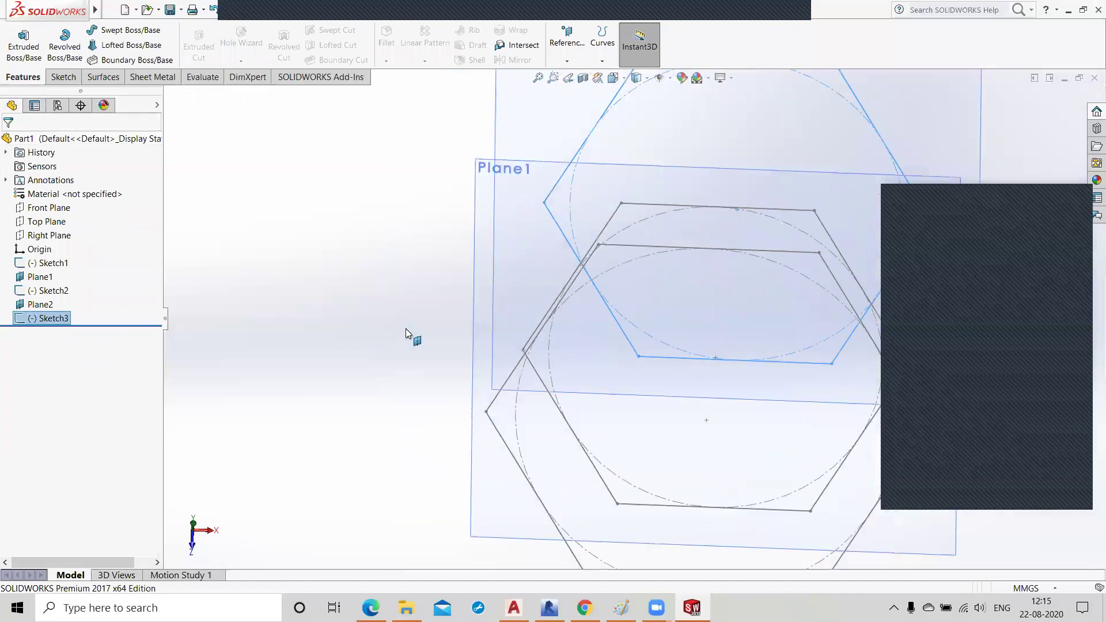
scroll(571, 454, up, 1)
middle_drag(571, 455, 593, 384)
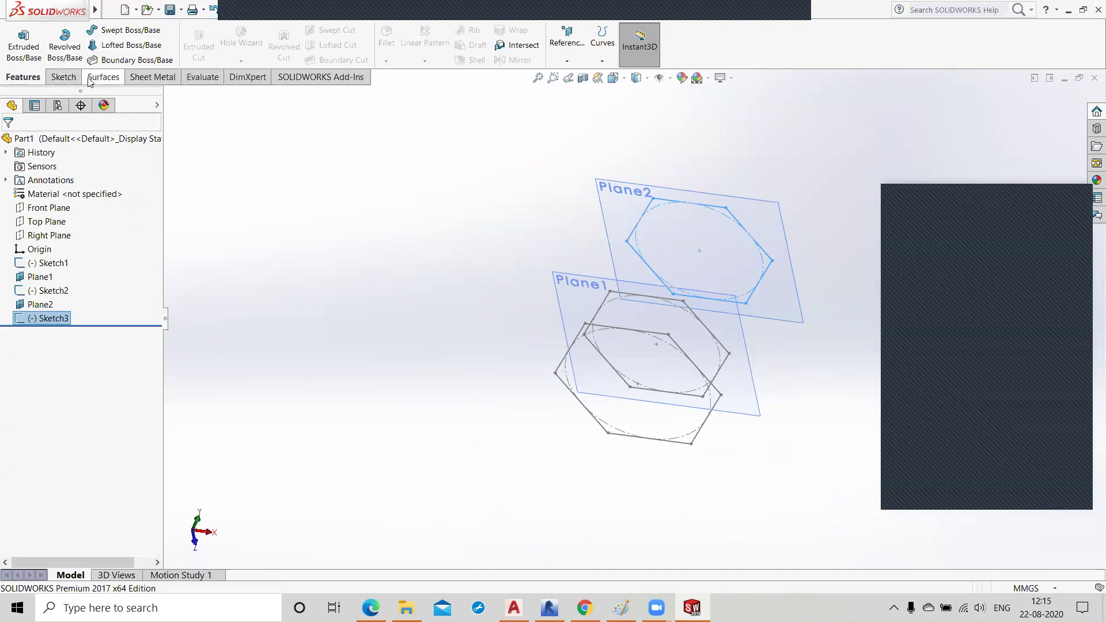
click(153, 77)
click(138, 46)
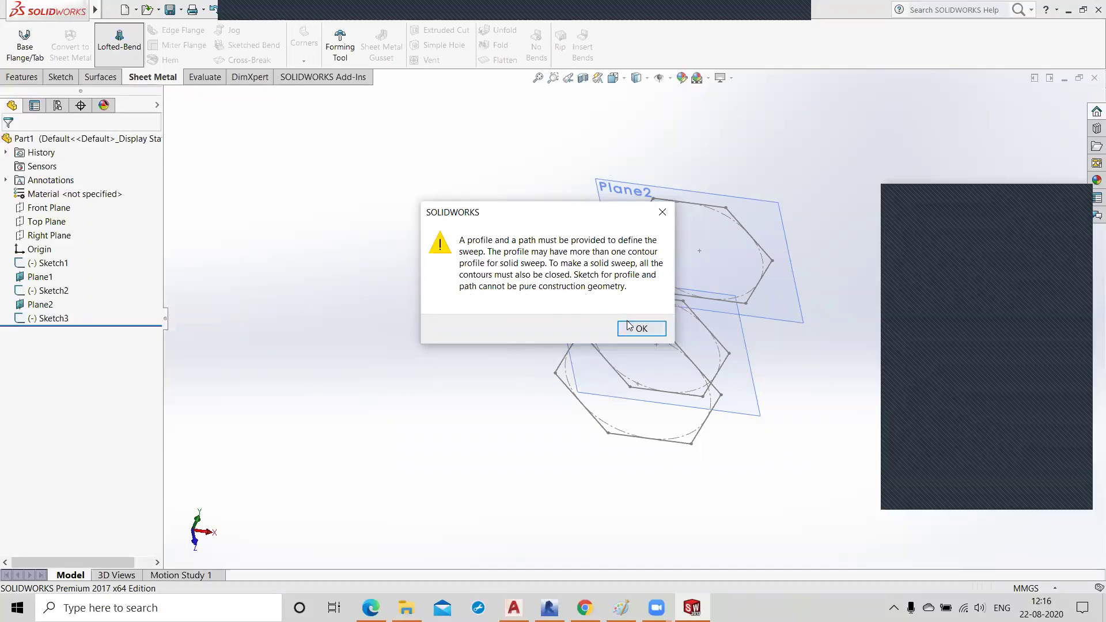
click(643, 329)
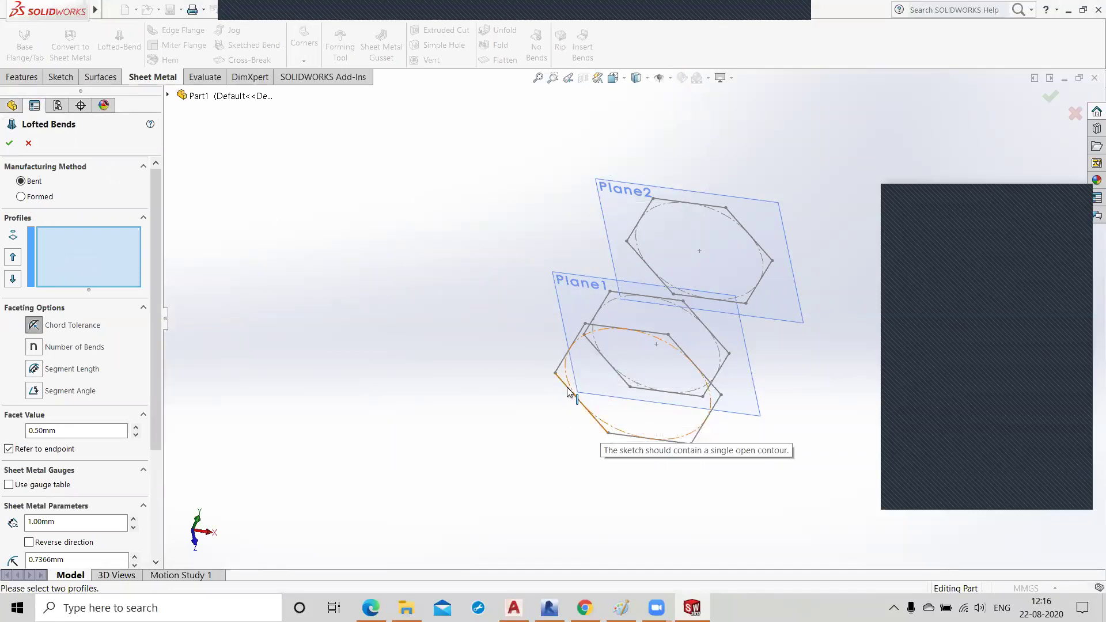
click(64, 244)
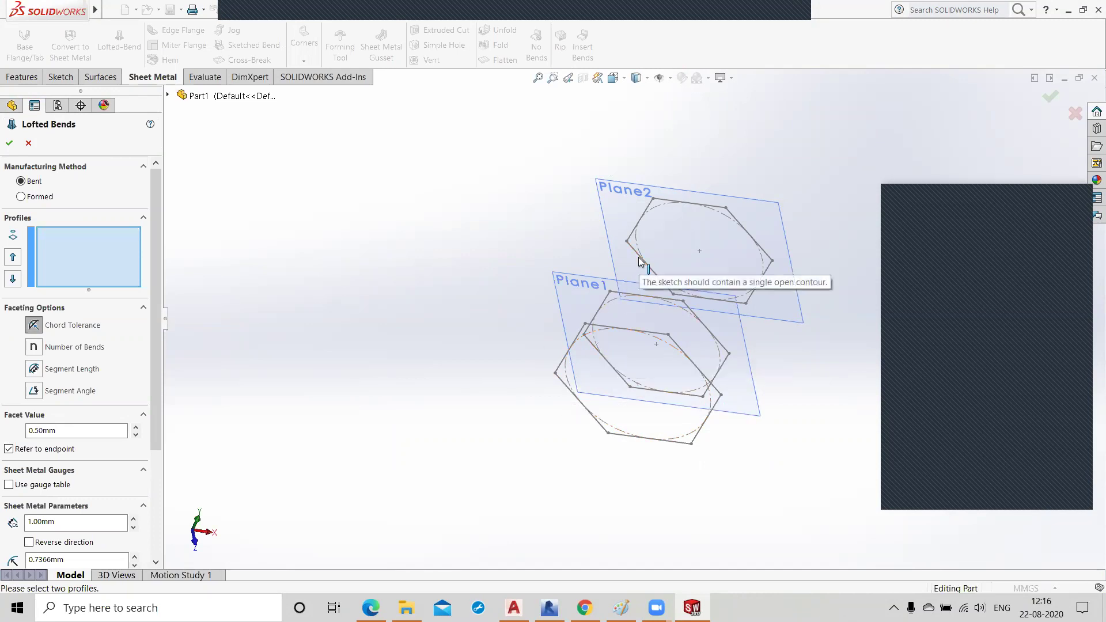
click(38, 348)
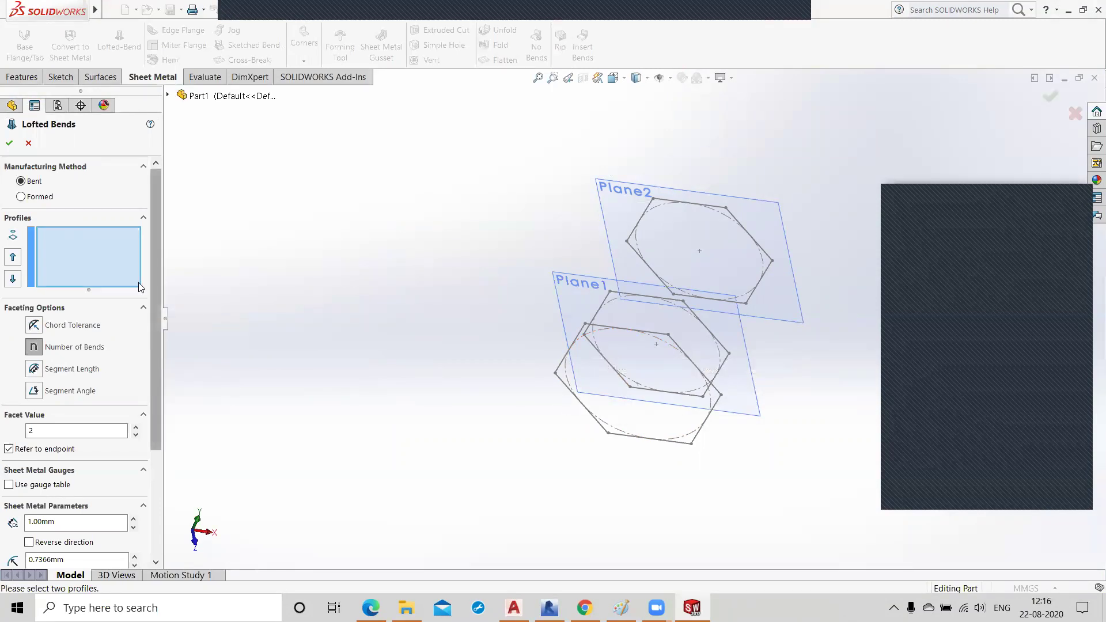
click(22, 197)
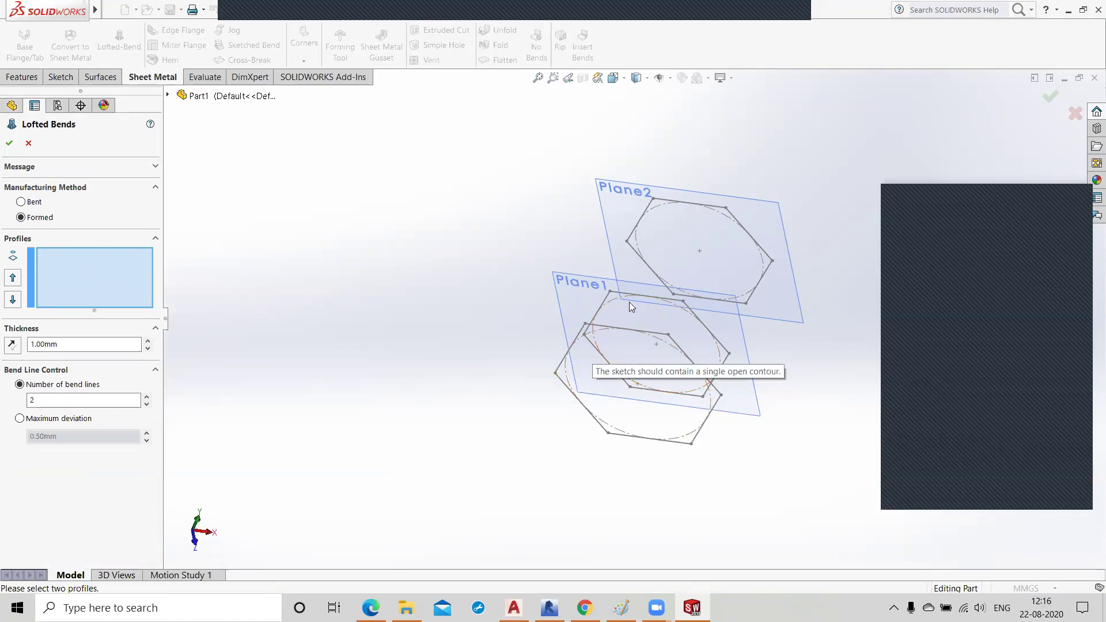
click(28, 144)
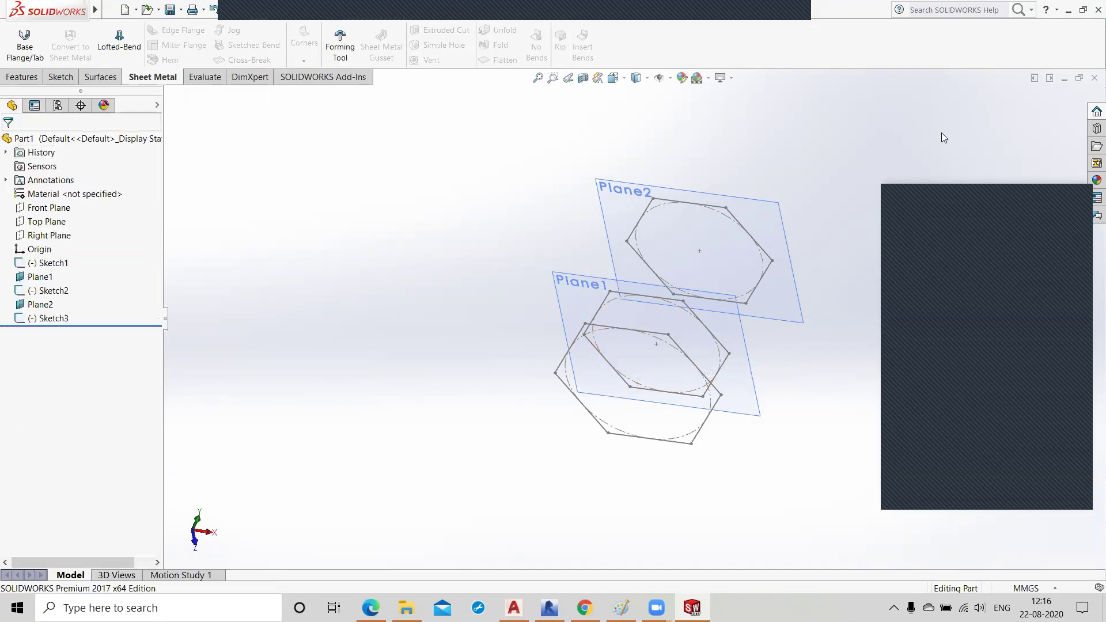
- Edit the 80 mm hexagon's sketch and draw a vertical centreline about 56 mm long from the origin up past the hexagon's upper edge
double_click(588, 414)
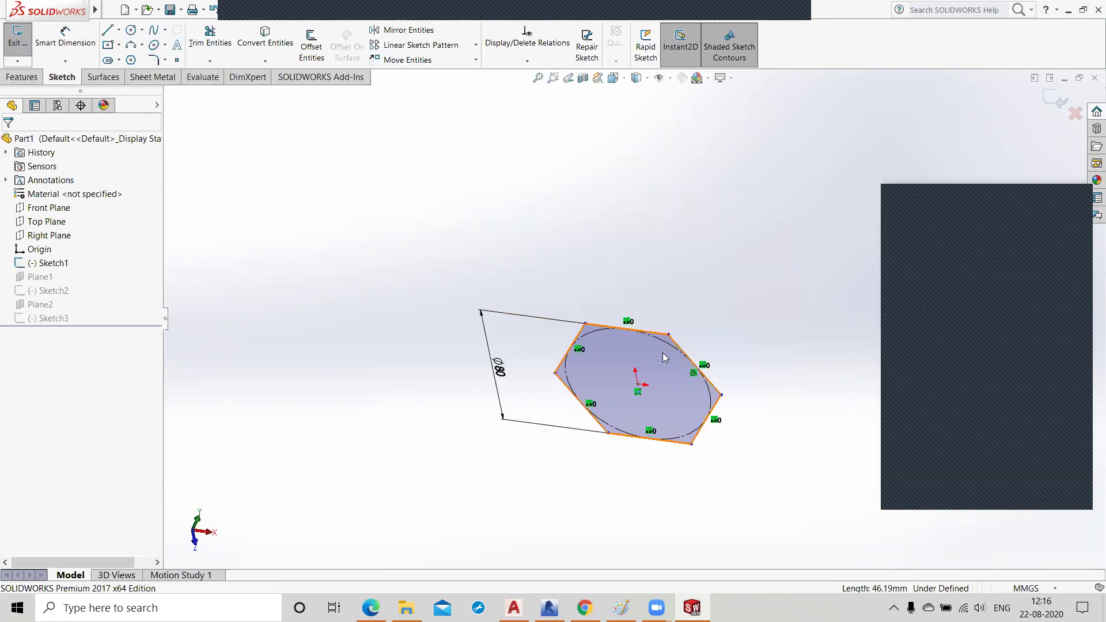
key(ctrl+8)
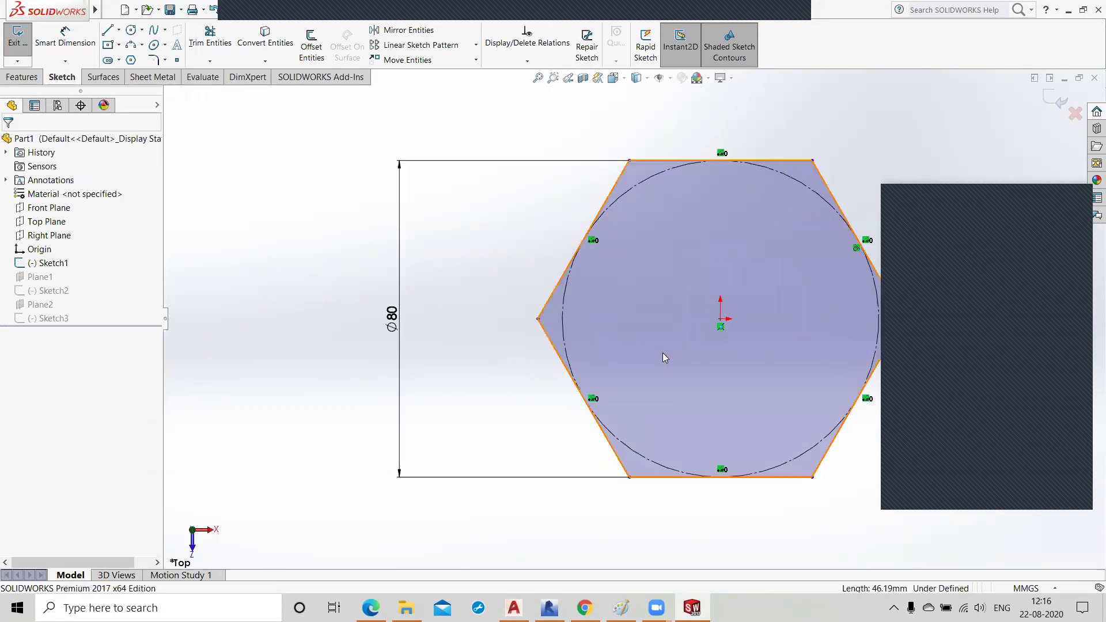
click(119, 31)
click(137, 60)
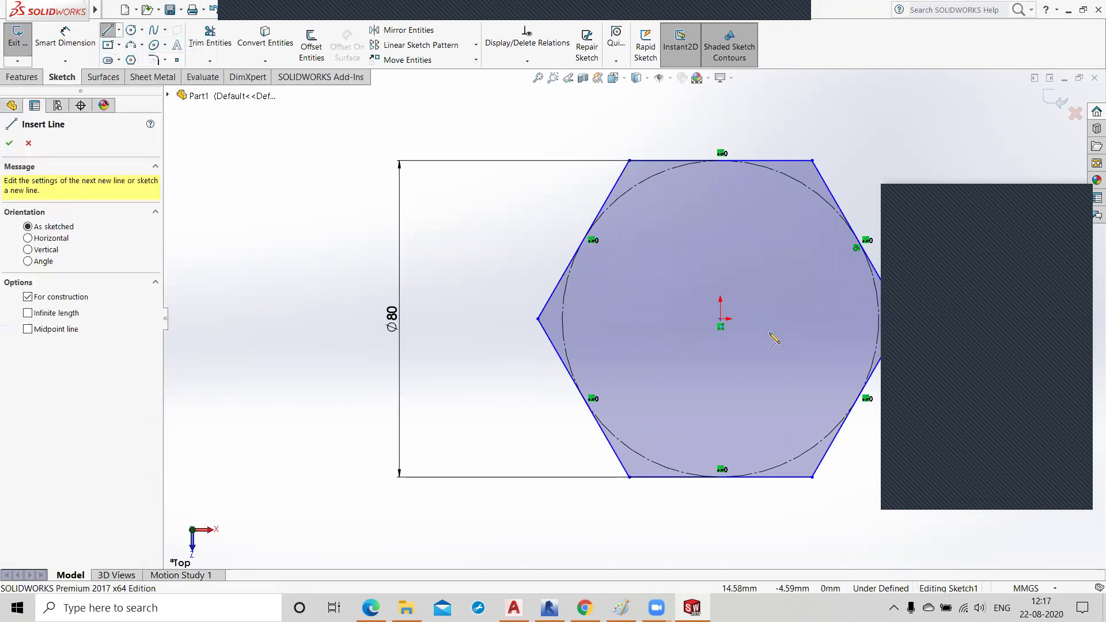
click(720, 319)
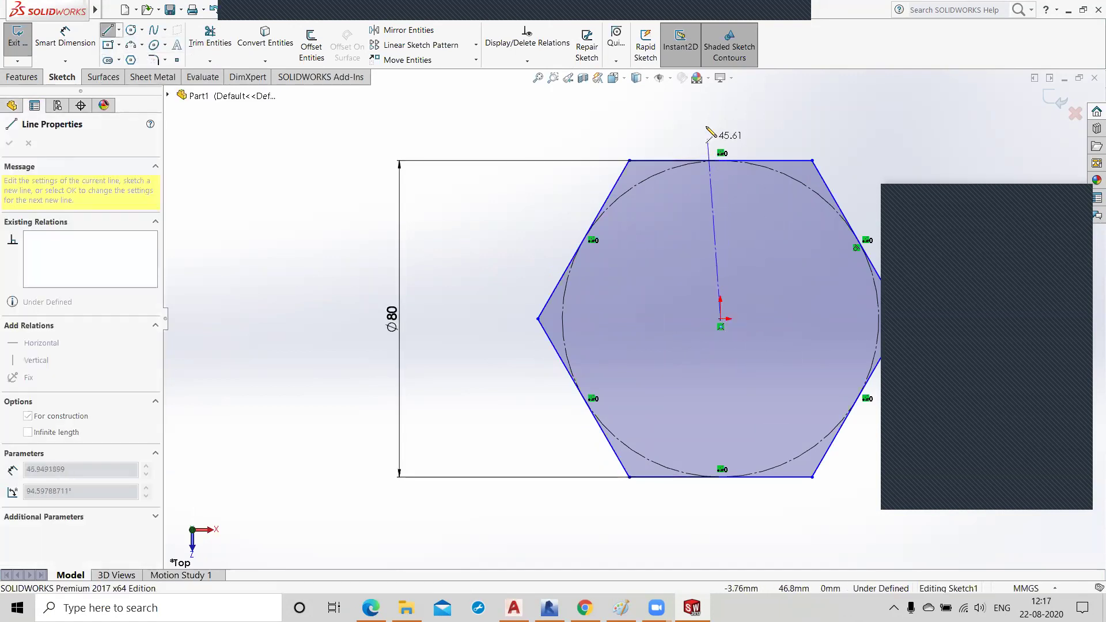
click(720, 99)
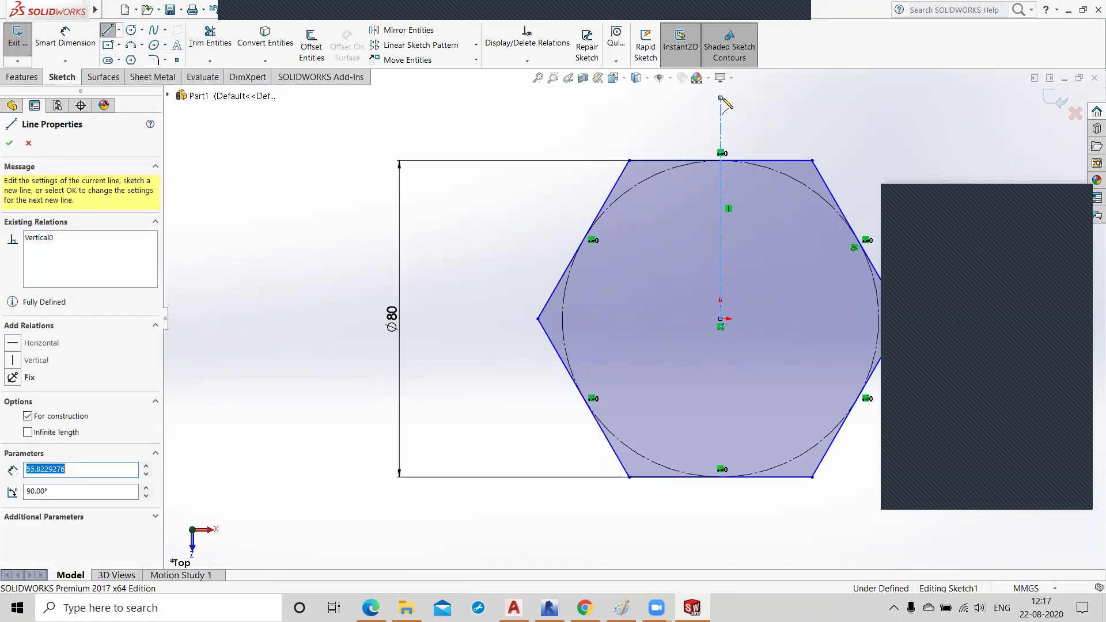
key(Escape)
key(Escape)
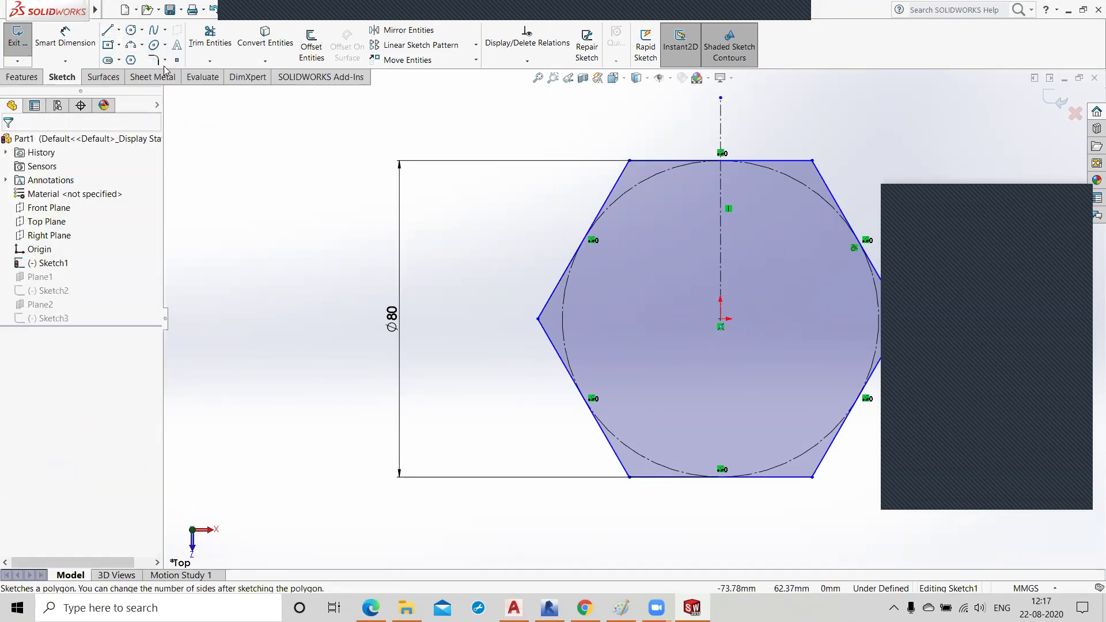
- Offset the vertical centreline 5 mm to its left
click(312, 46)
text(5)
key(Return)
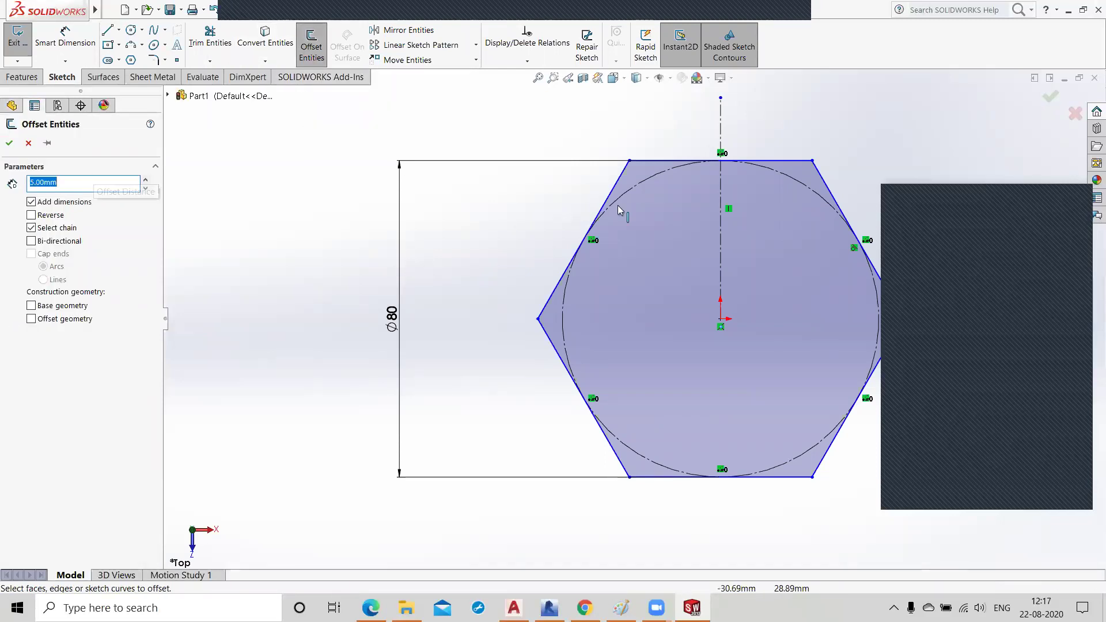
click(720, 240)
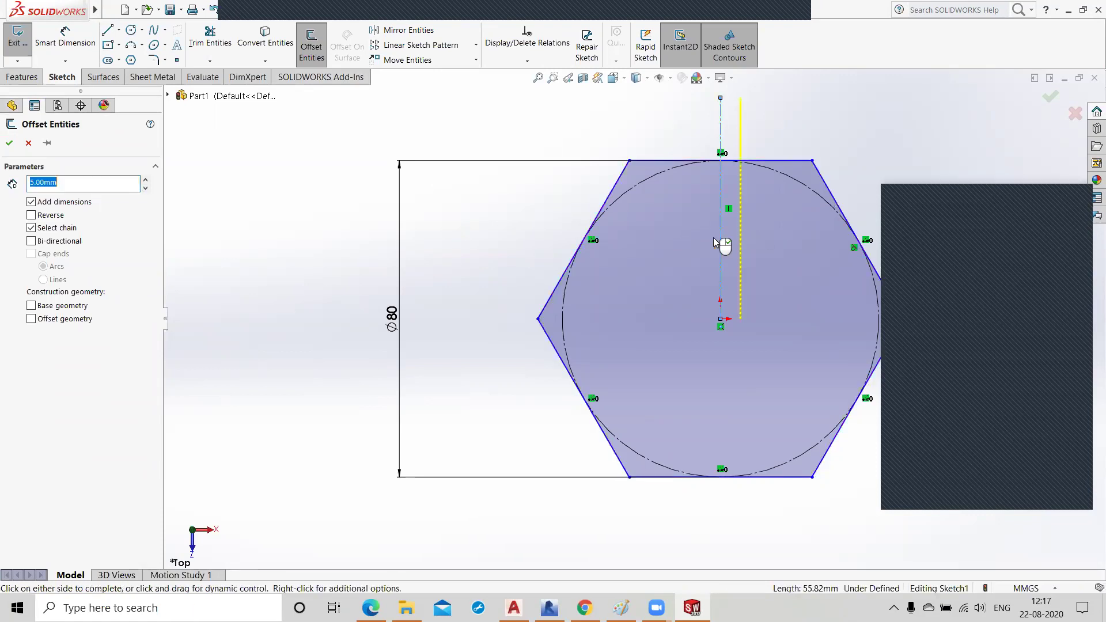
click(694, 237)
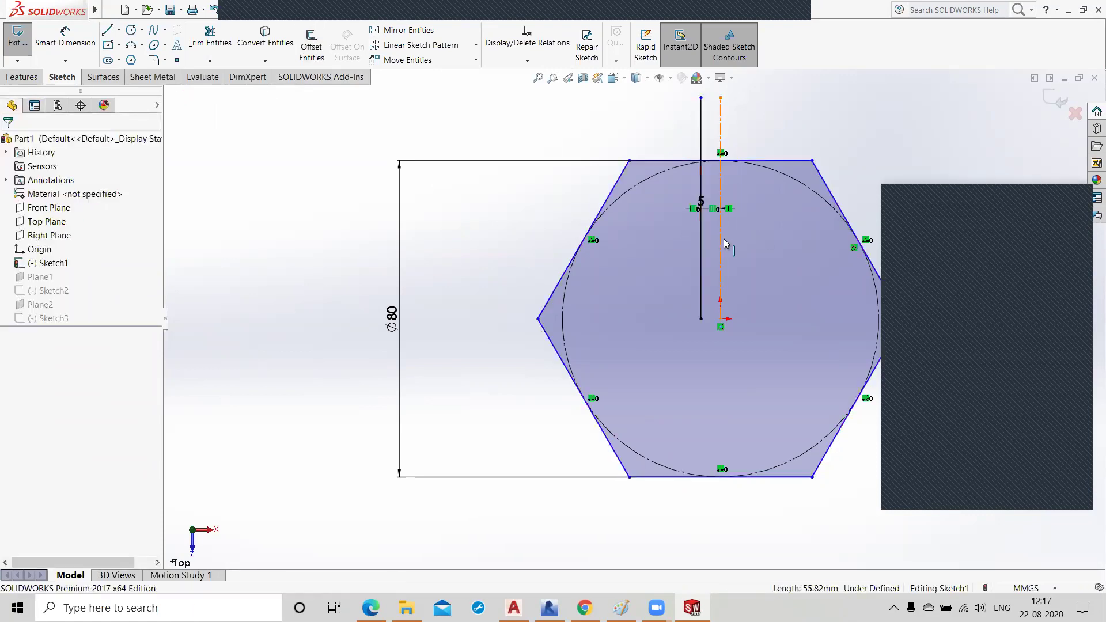
- Try a second 5 mm offset of the centreline with the direction reversed, and undo the existing offset line
click(726, 243)
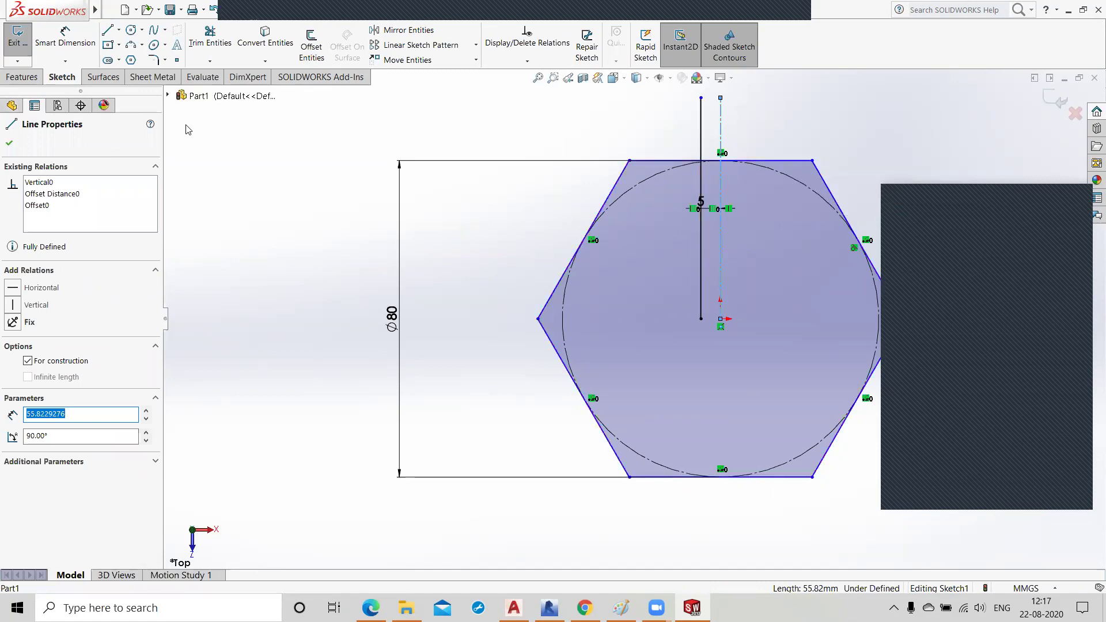
click(9, 144)
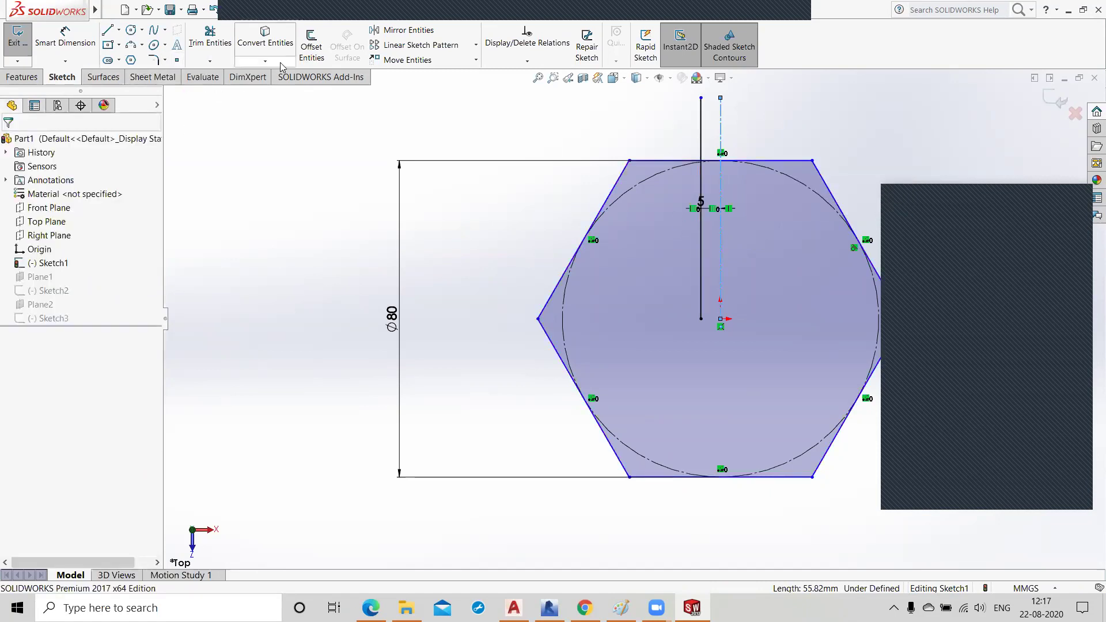
click(309, 48)
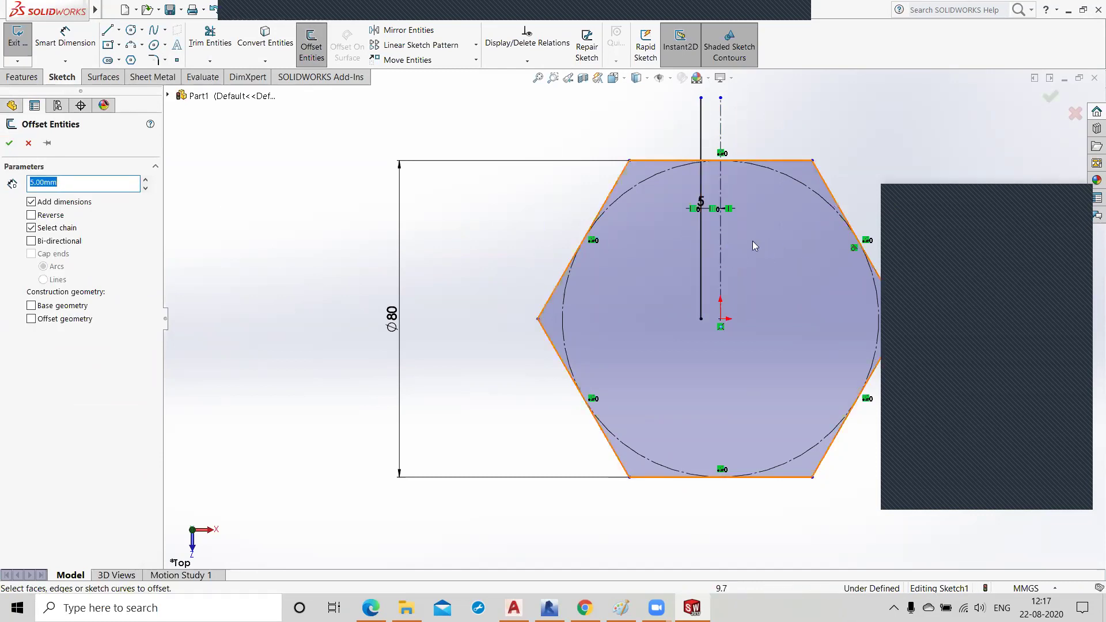
click(32, 216)
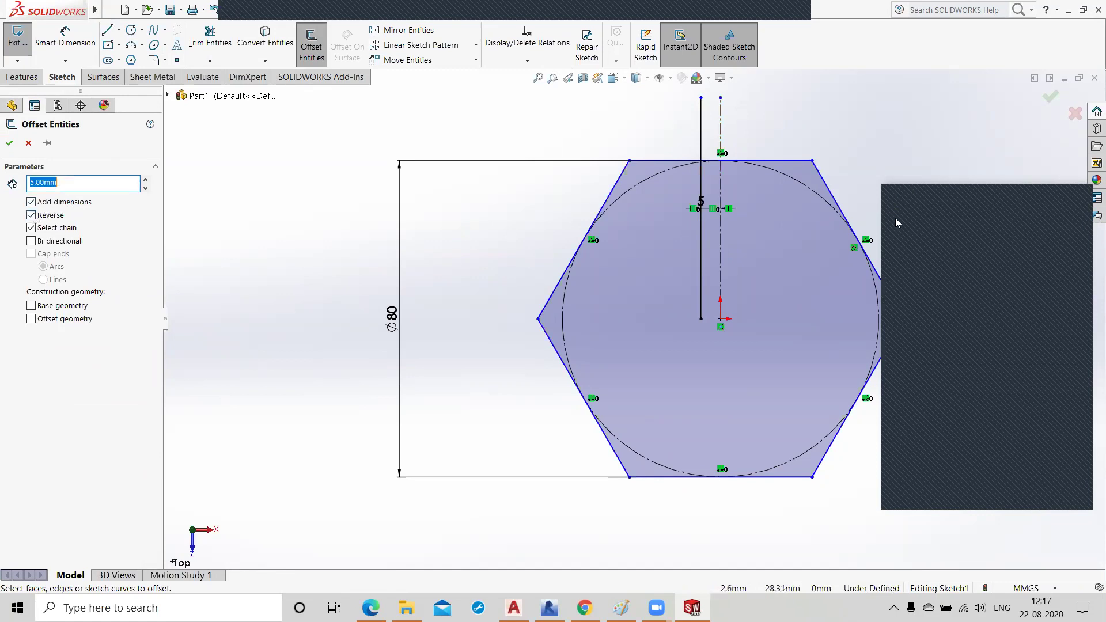
click(722, 242)
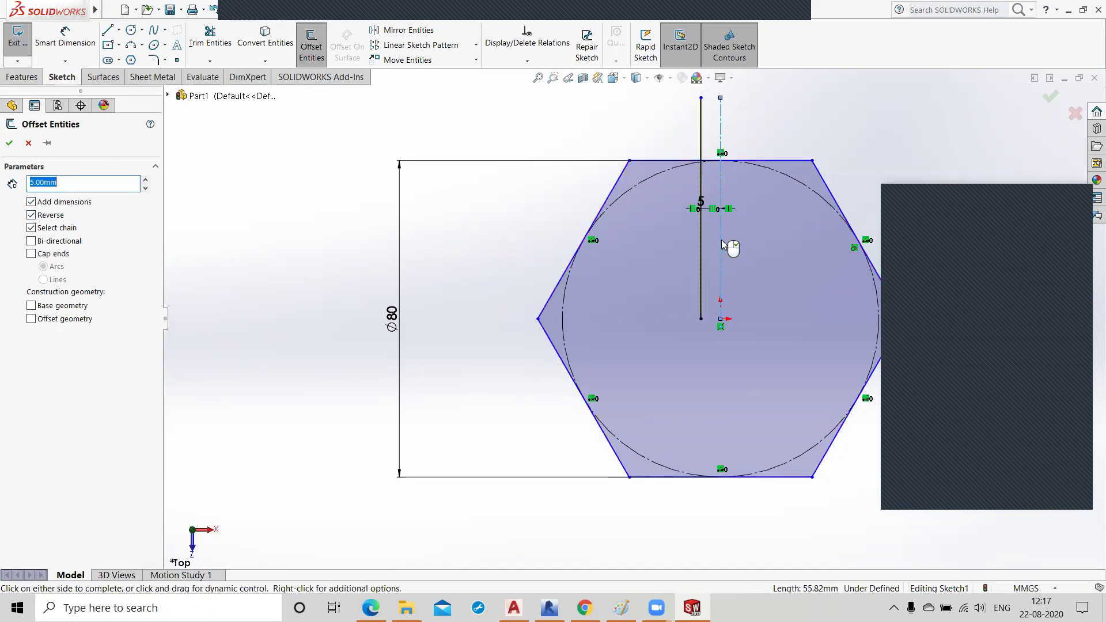
click(721, 241)
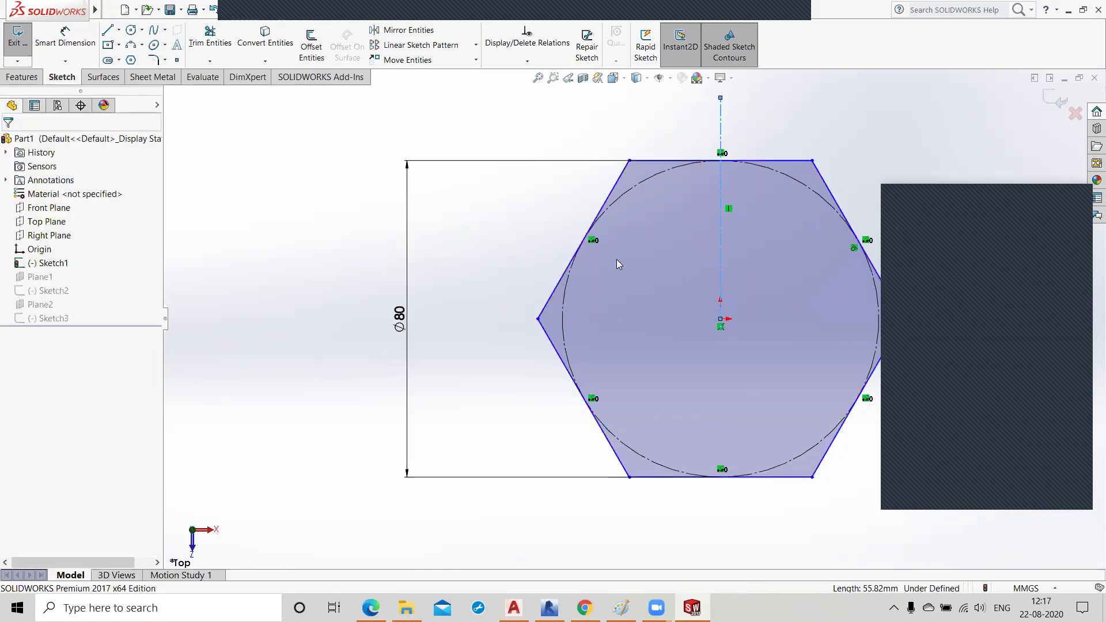
click(720, 263)
click(311, 46)
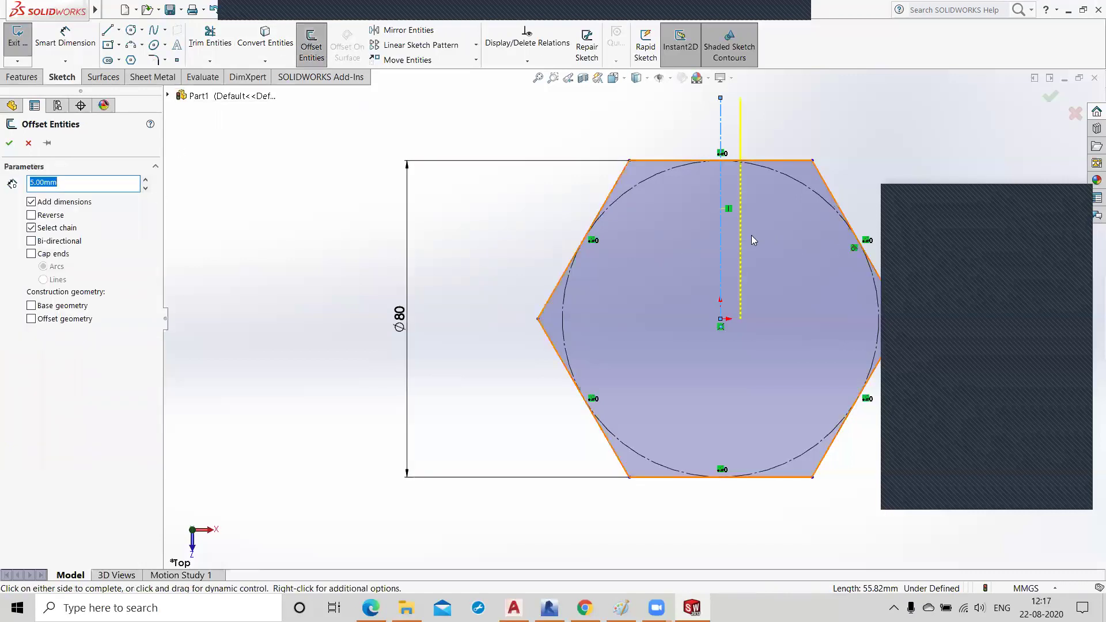
click(721, 235)
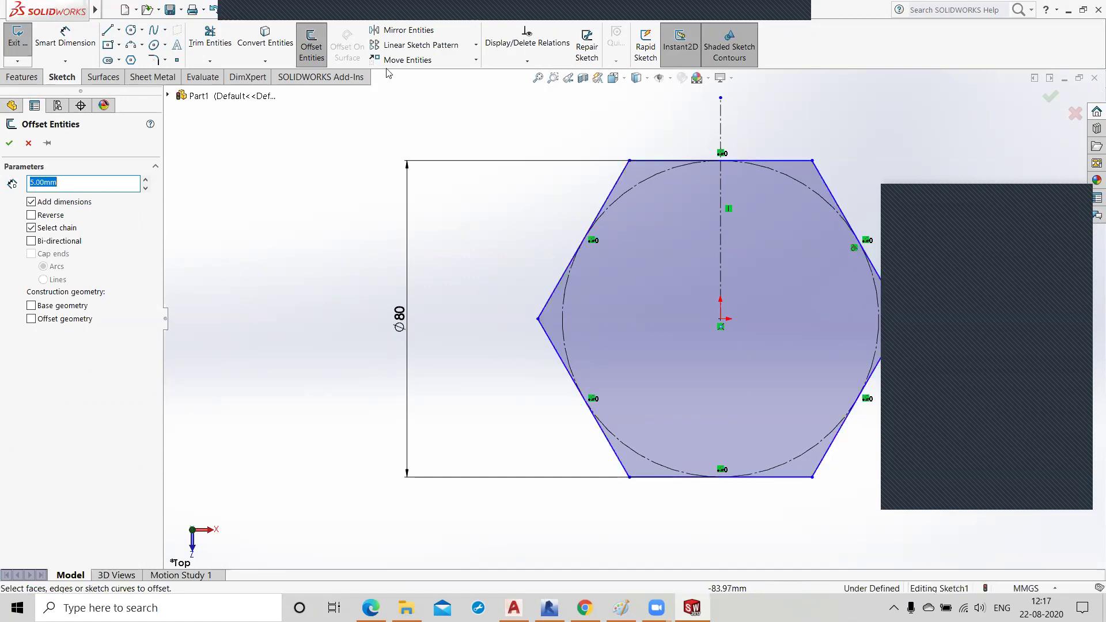
click(800, 290)
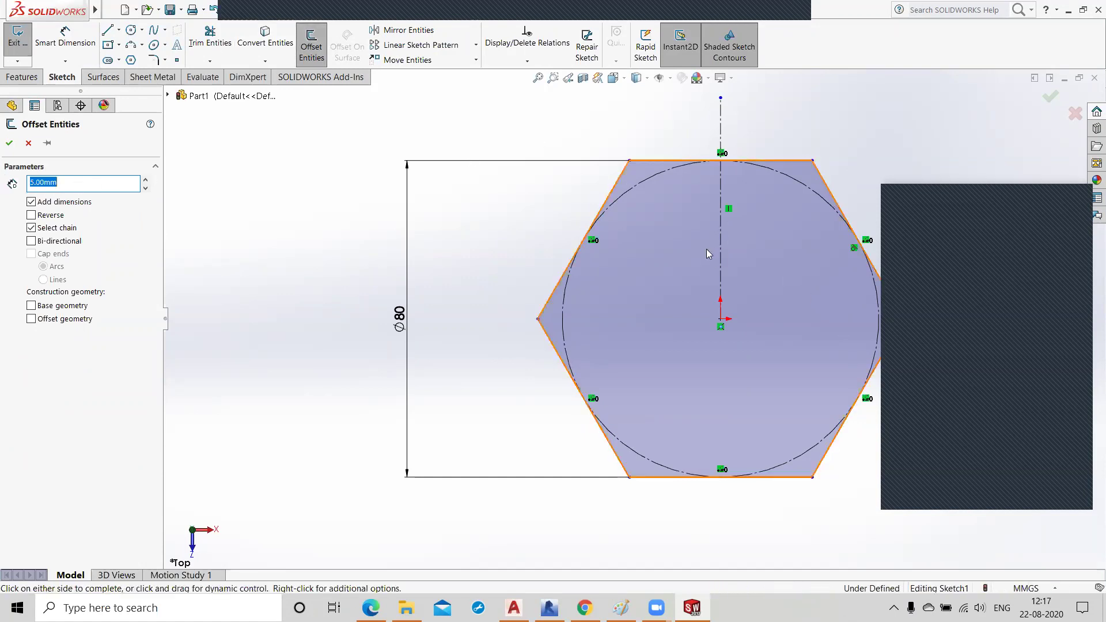
key(Escape)
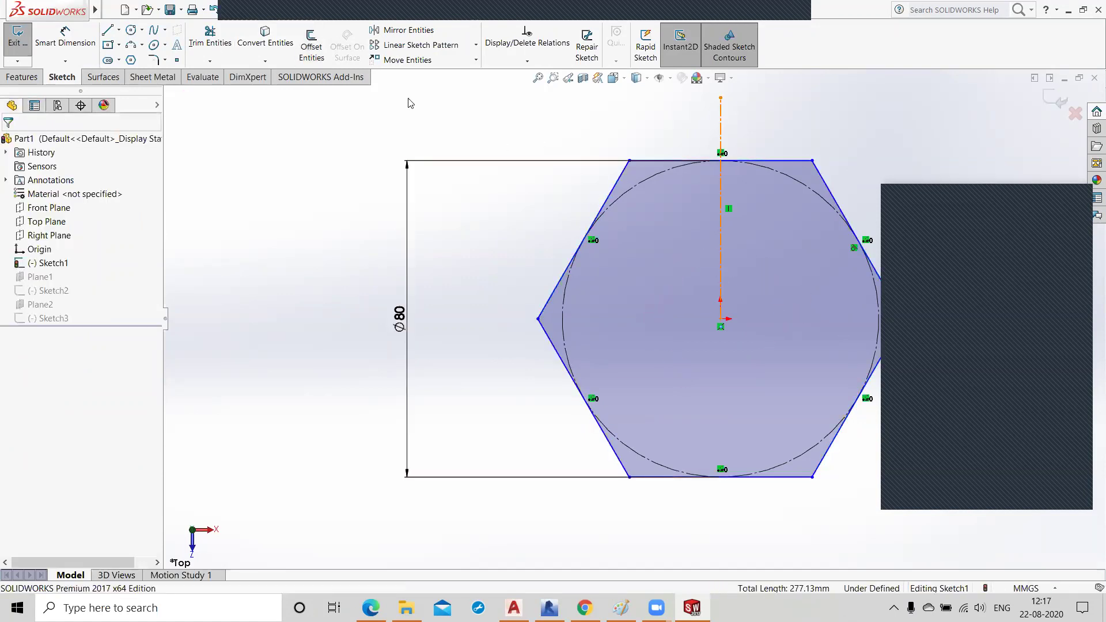
- Offset the vertical centreline 5 mm to its right
click(312, 53)
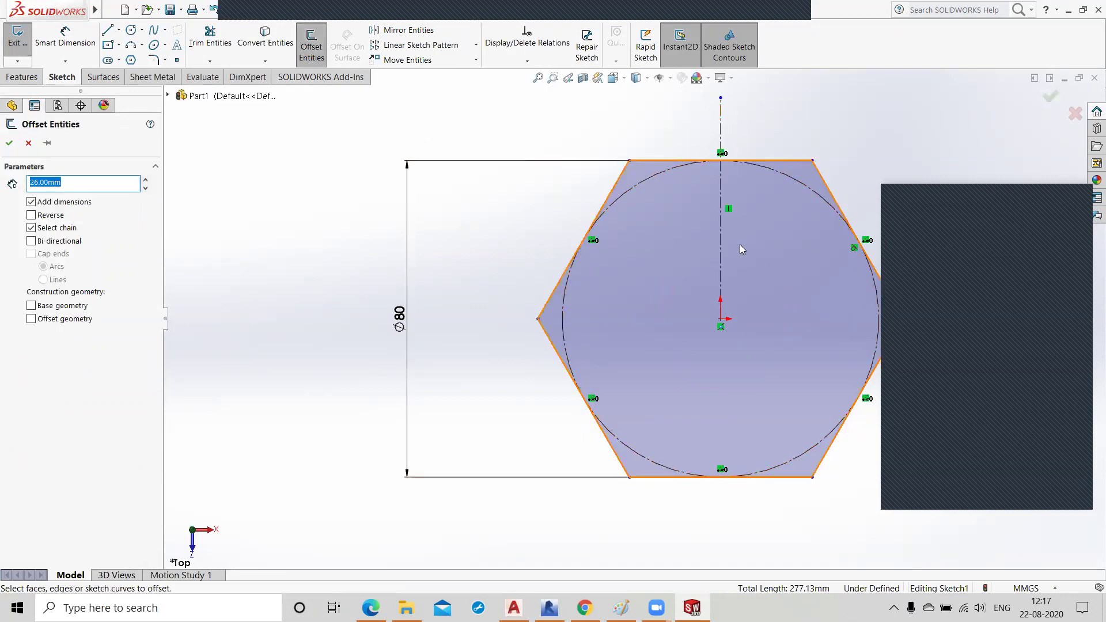
text(5)
key(Return)
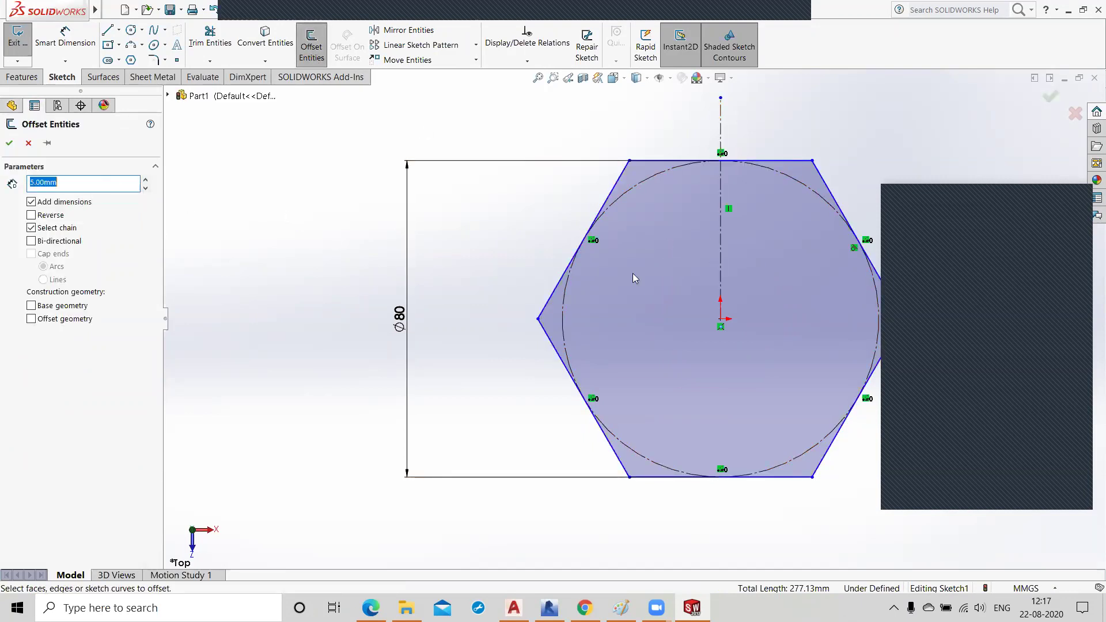
click(719, 244)
click(724, 246)
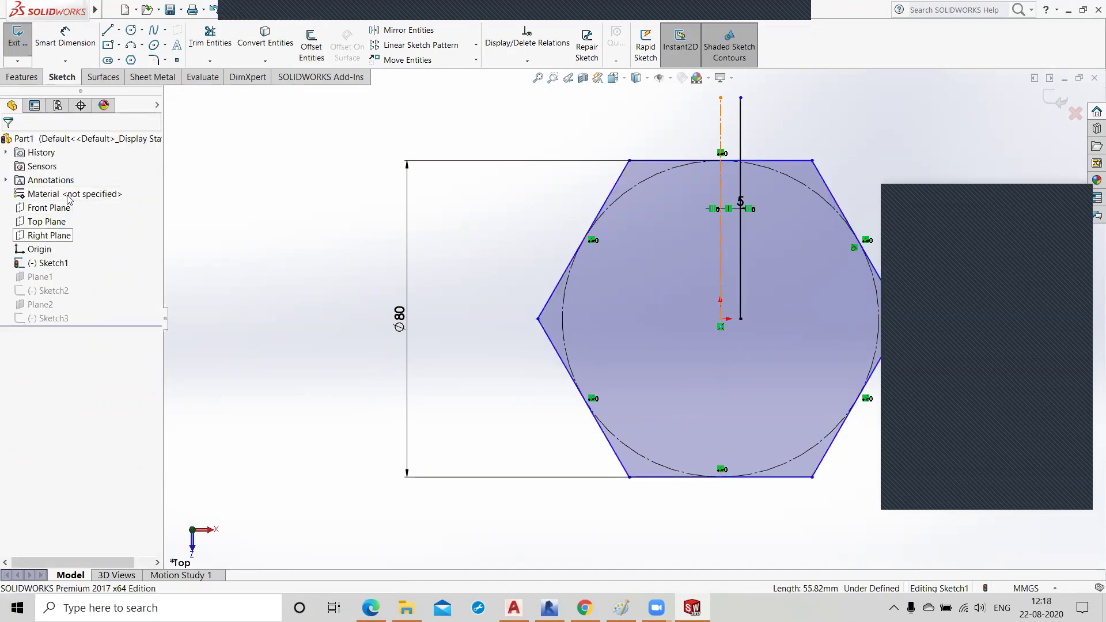
click(311, 43)
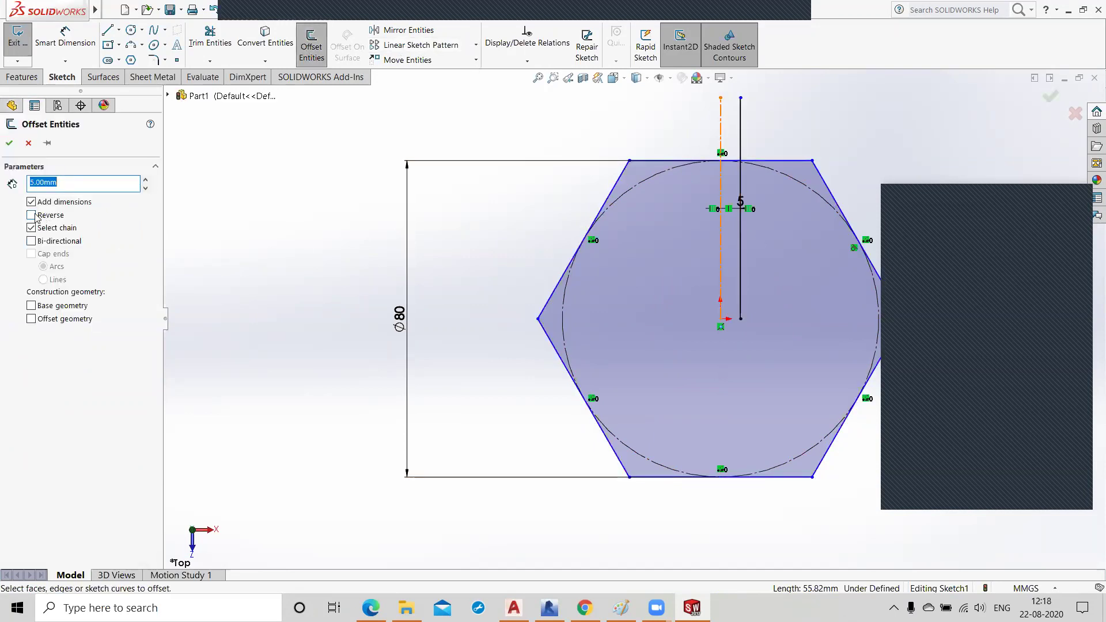
click(721, 244)
click(722, 245)
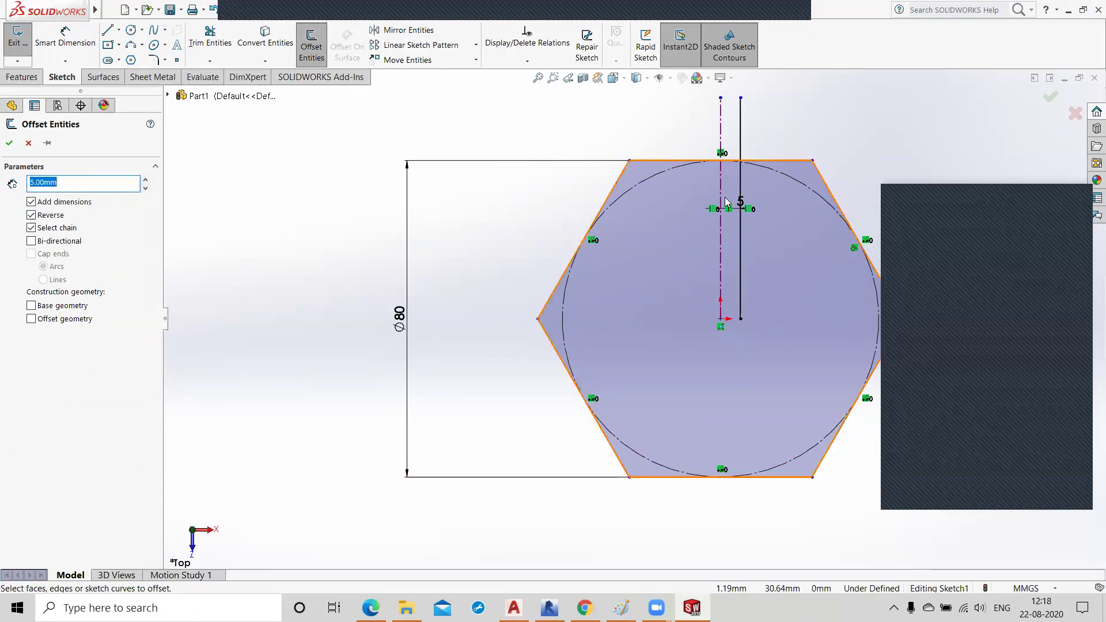
scroll(726, 201, down, 3)
scroll(693, 314, up, 3)
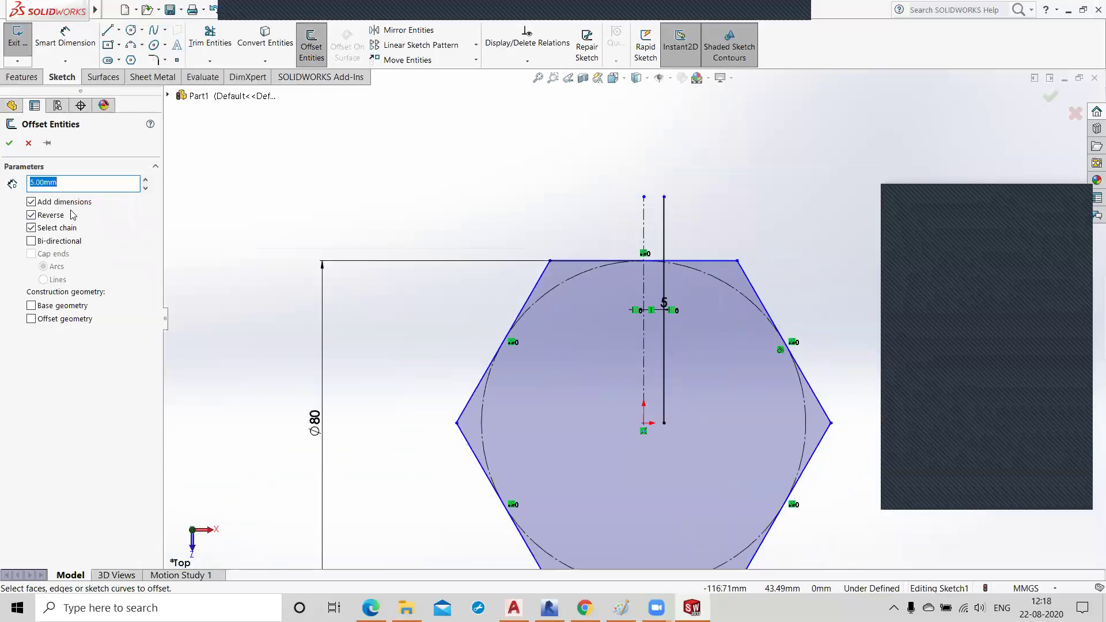
- Offset the same centreline 5 mm to its left, with the offset direction reversed
click(317, 54)
click(317, 54)
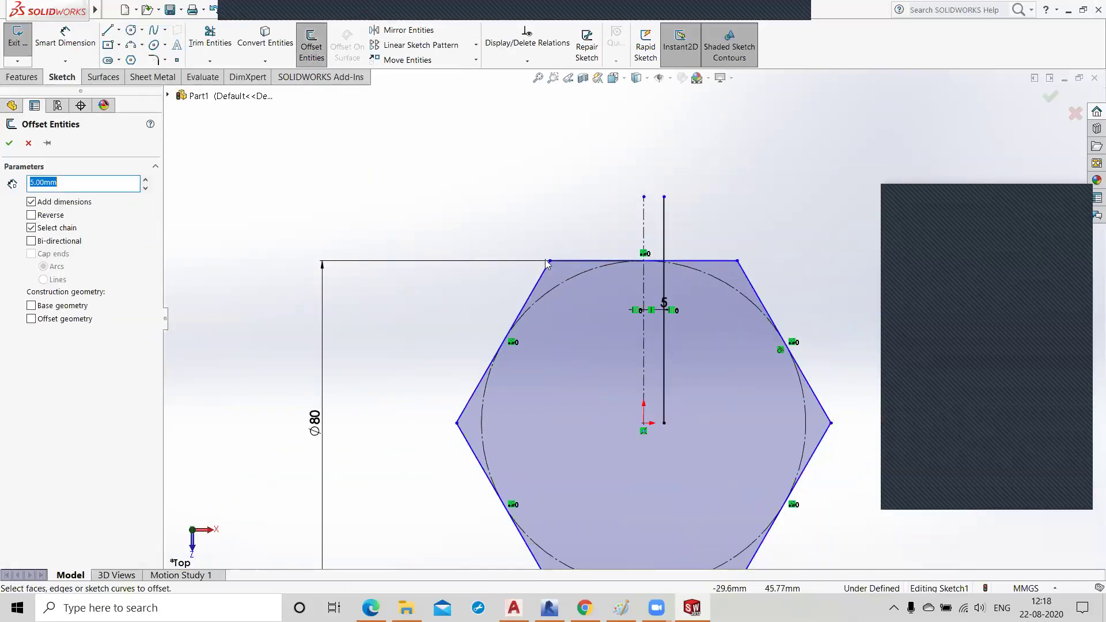
click(645, 366)
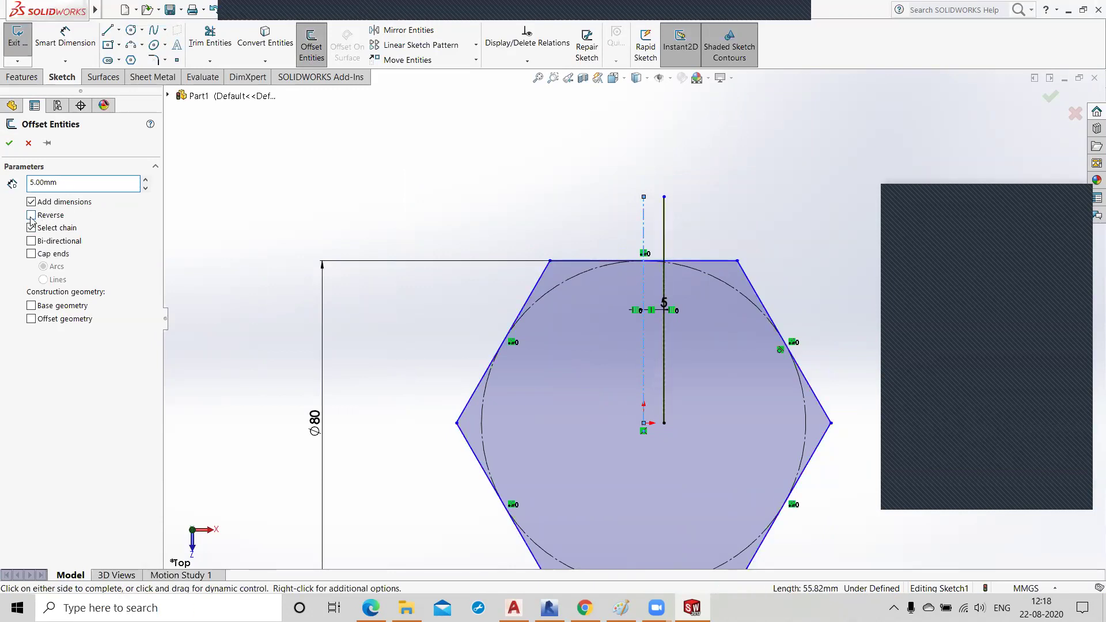
click(10, 144)
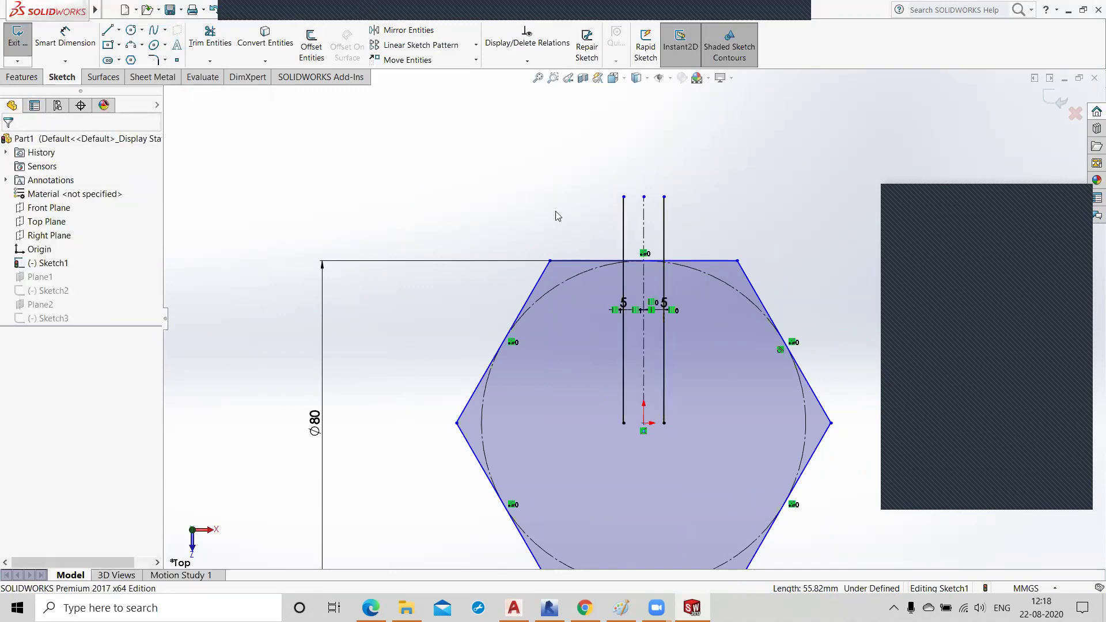
- Trim away the part of the 80 mm hexagon's upper edge and inscribed circle that lies between the two offset lines
scroll(644, 282, down, 3)
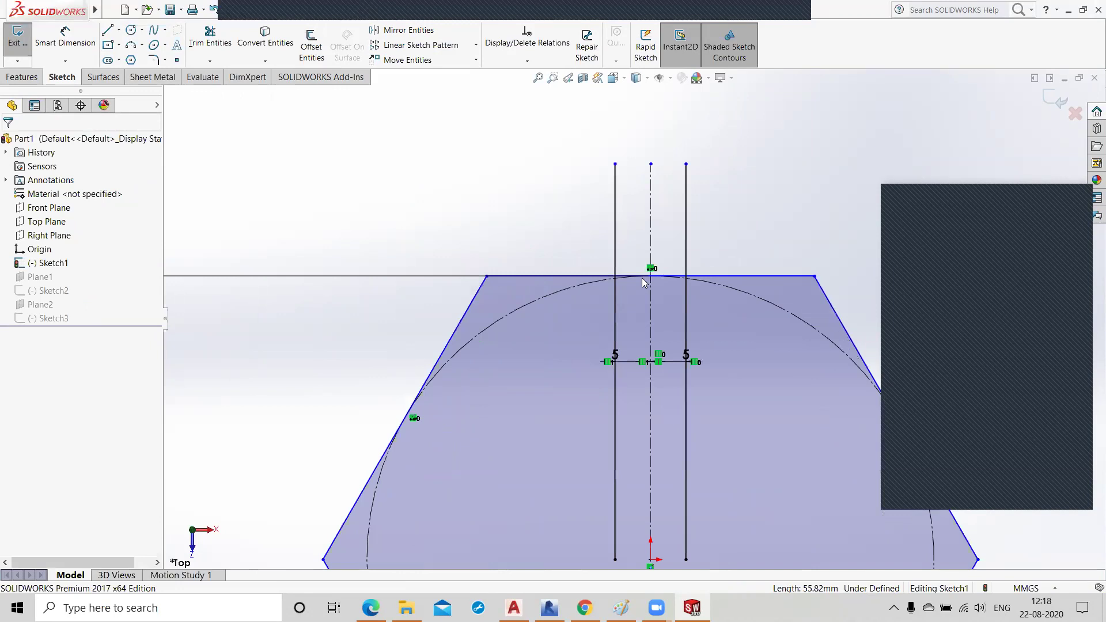
click(210, 61)
click(227, 74)
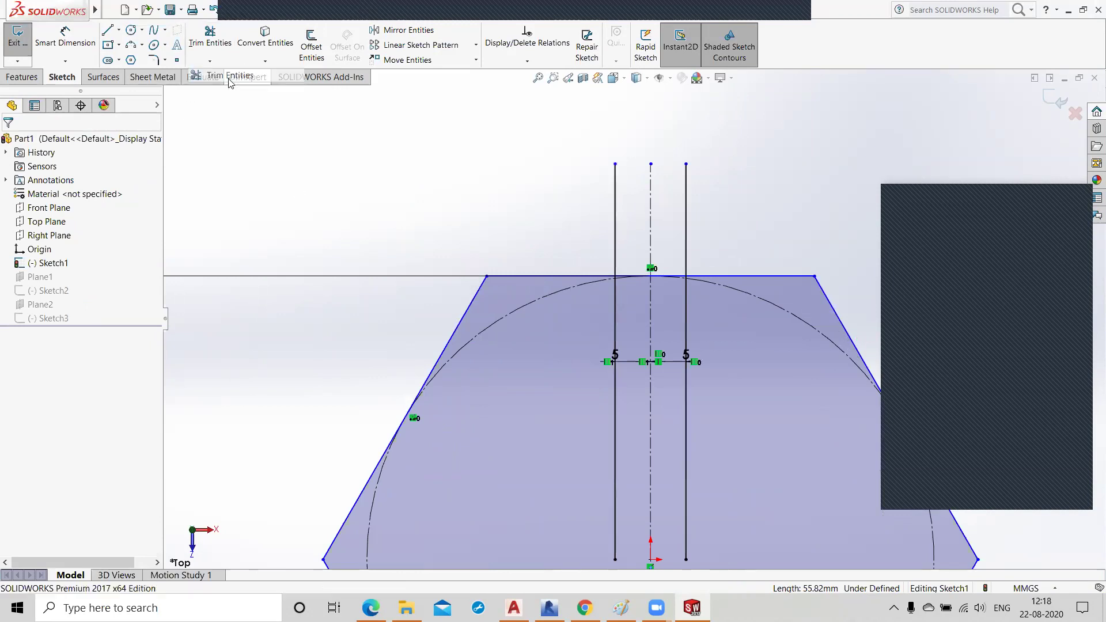
mouse_move(627, 239)
mouse_down()
mouse_move(630, 289)
mouse_move(668, 285)
mouse_move(644, 294)
mouse_up()
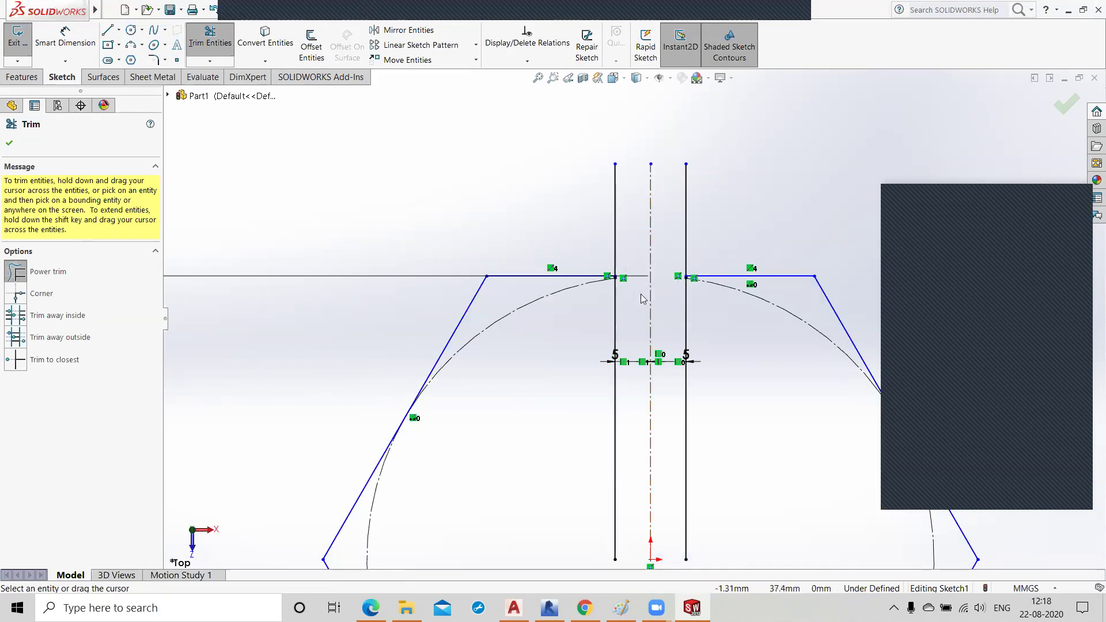
key(Escape)
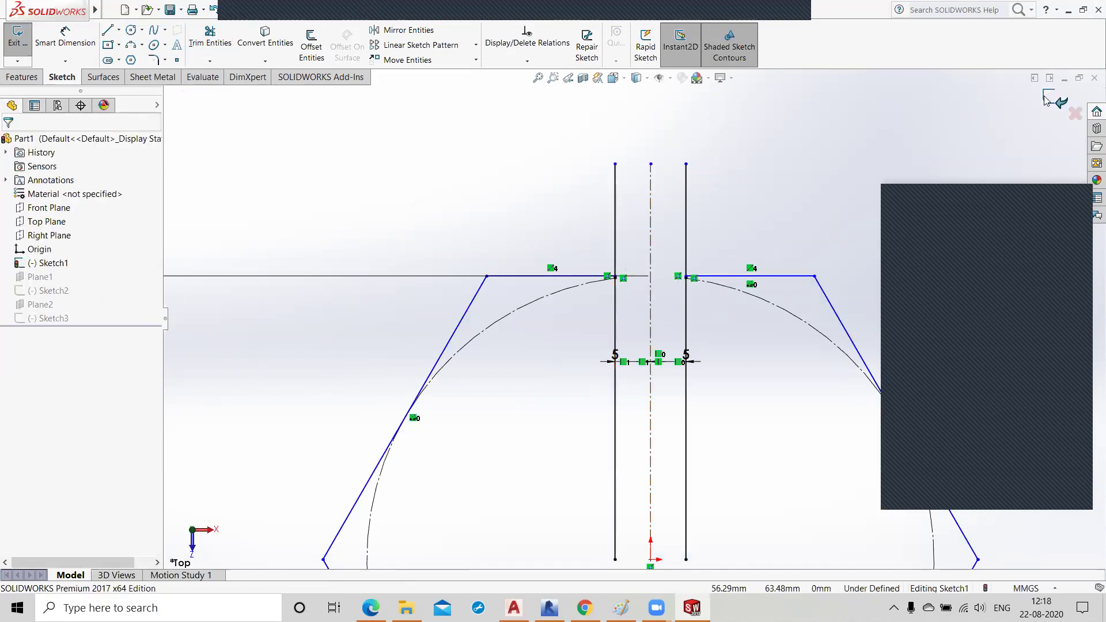
- Delete the two offset lines beside the centreline and exit the sketch of the 80 mm hexagon
click(688, 219)
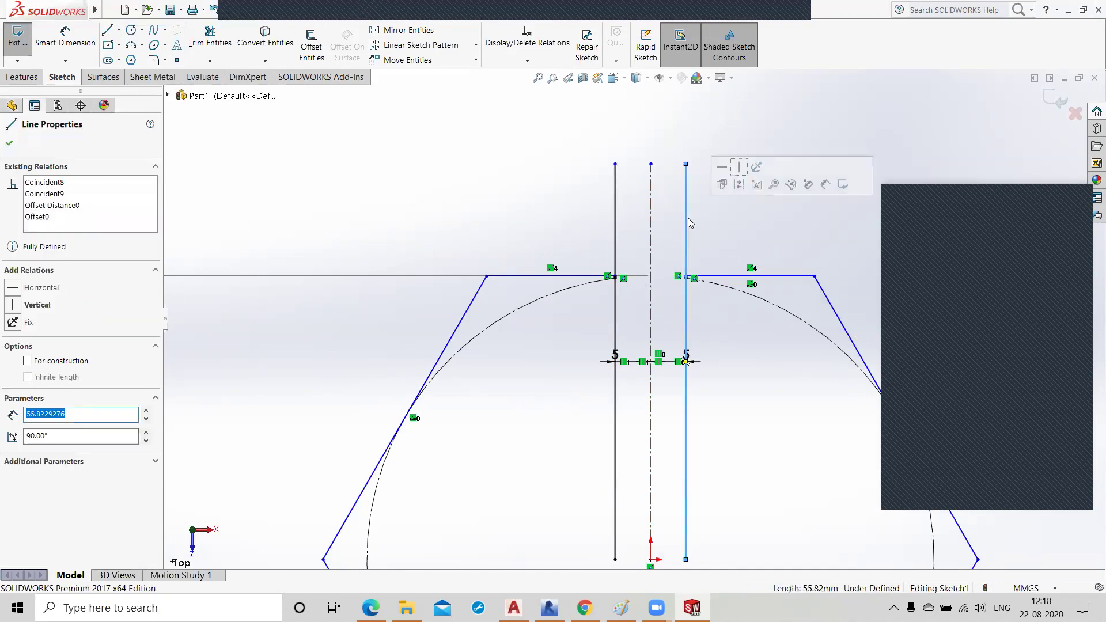
key(Delete)
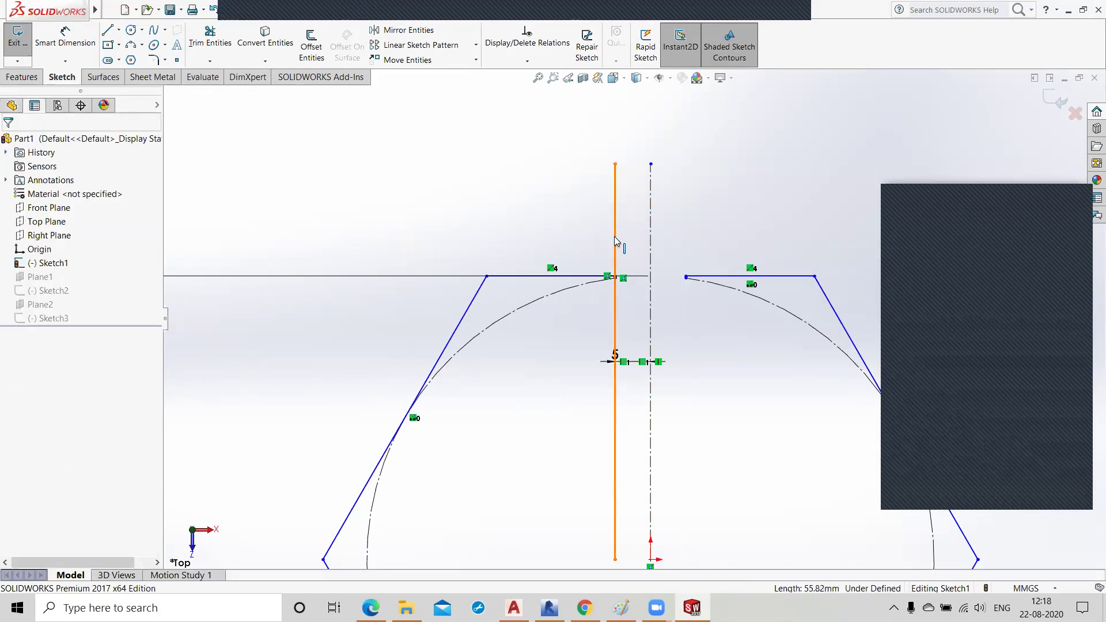
click(616, 242)
key(Delete)
scroll(629, 229, up, 4)
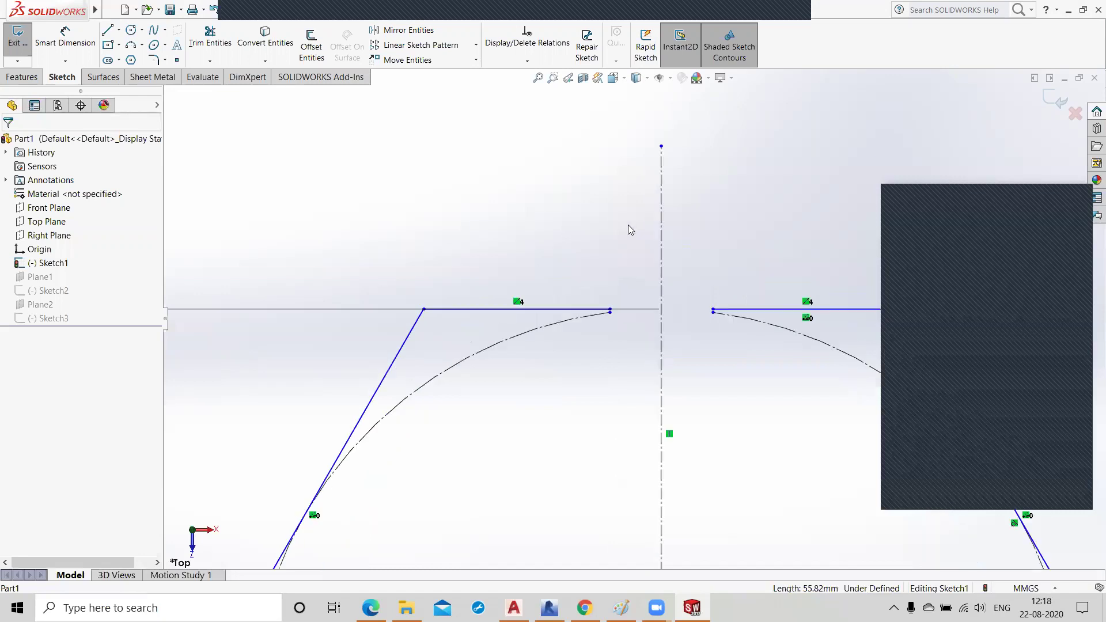
click(1058, 98)
- Edit the hexagon sketch on Plane1 and draw a vertical centreline from the origin up to the end of the first sketch's centreline
mouse_move(845, 447)
middle_down()
mouse_move(847, 400)
mouse_move(868, 358)
middle_up()
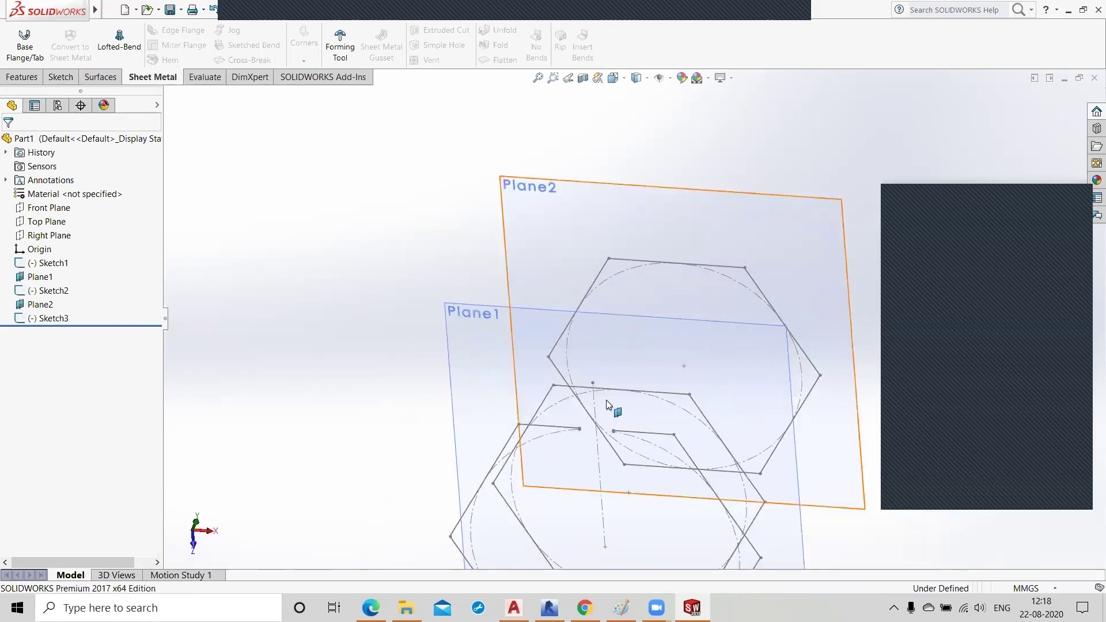
double_click(612, 390)
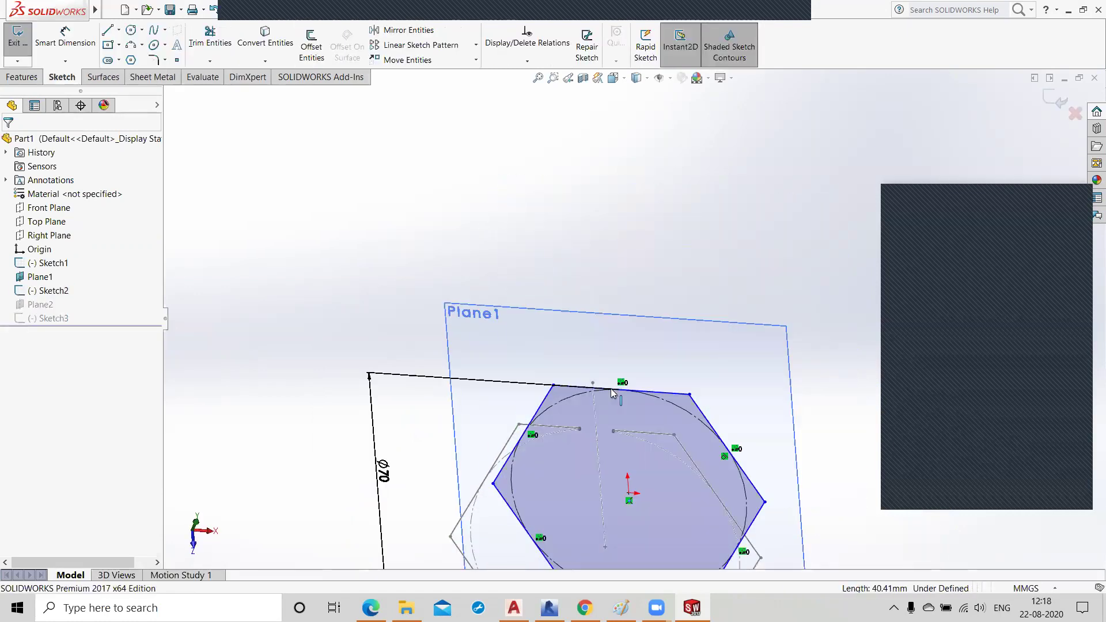
key(ctrl+8)
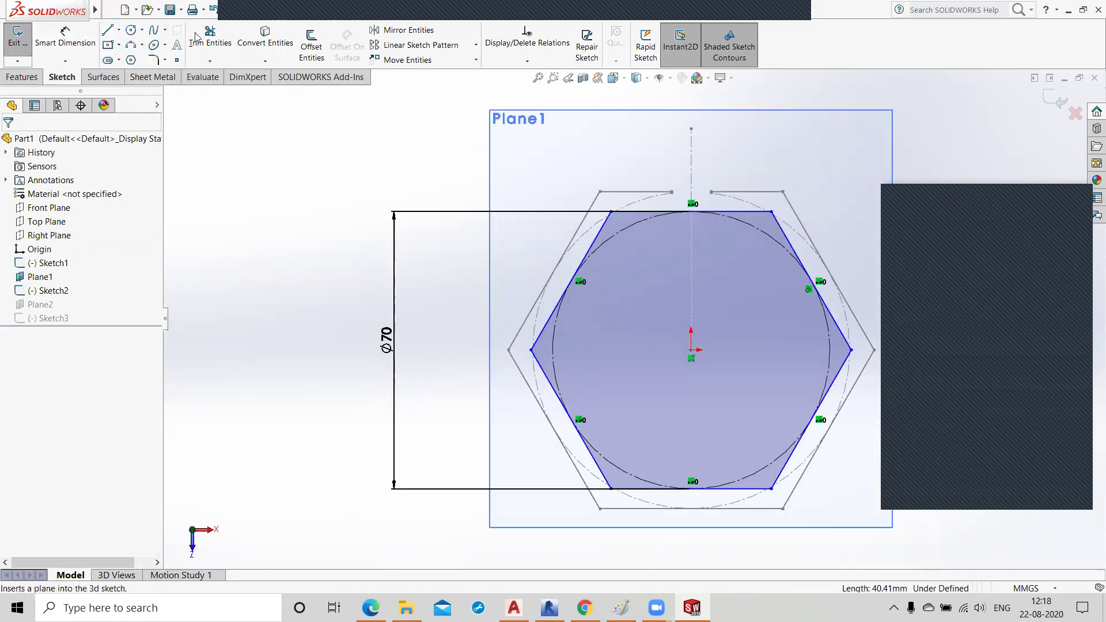
click(119, 31)
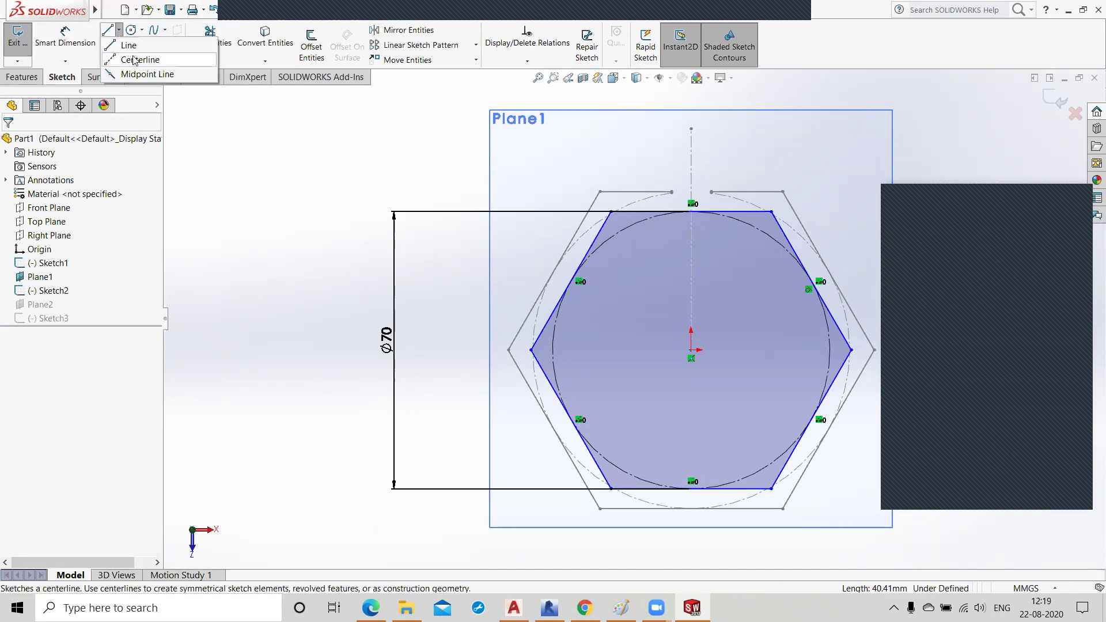
click(130, 57)
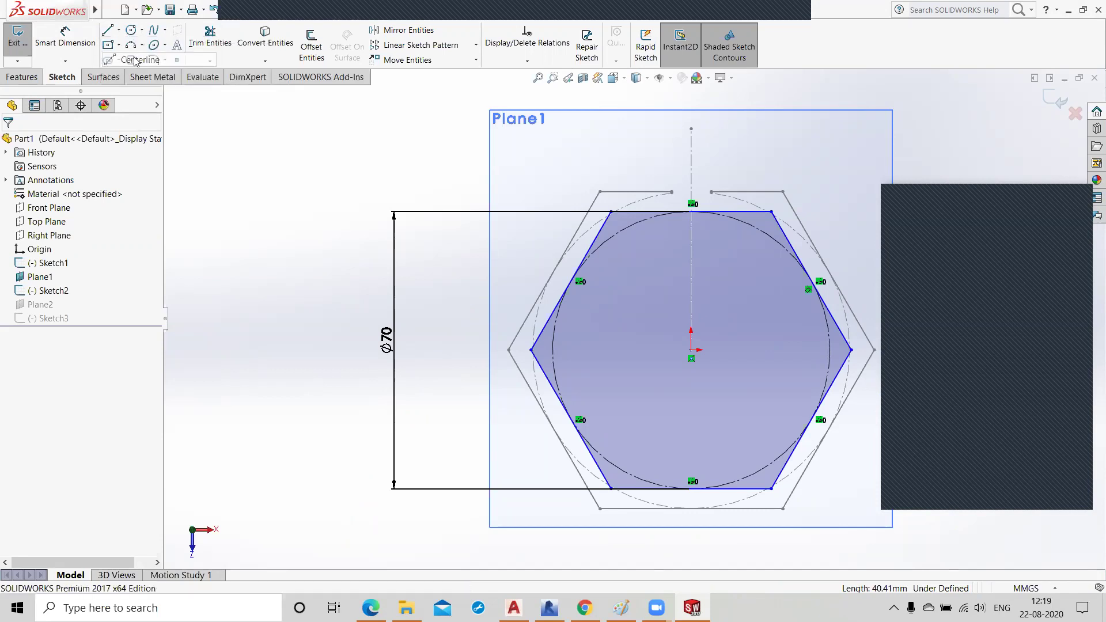
click(692, 349)
click(691, 130)
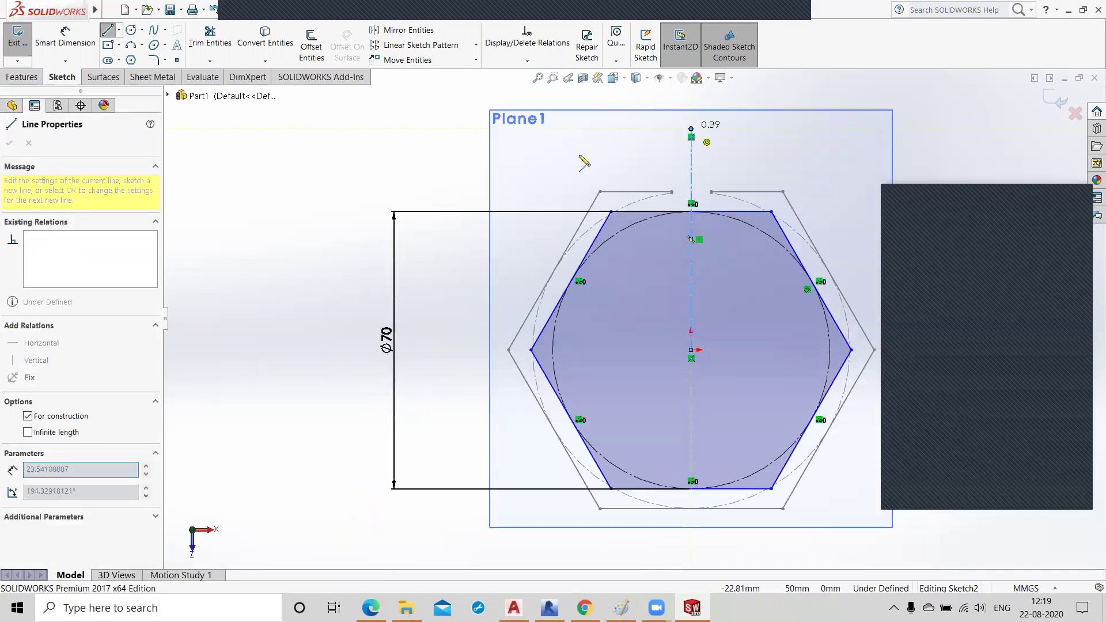
key(Escape)
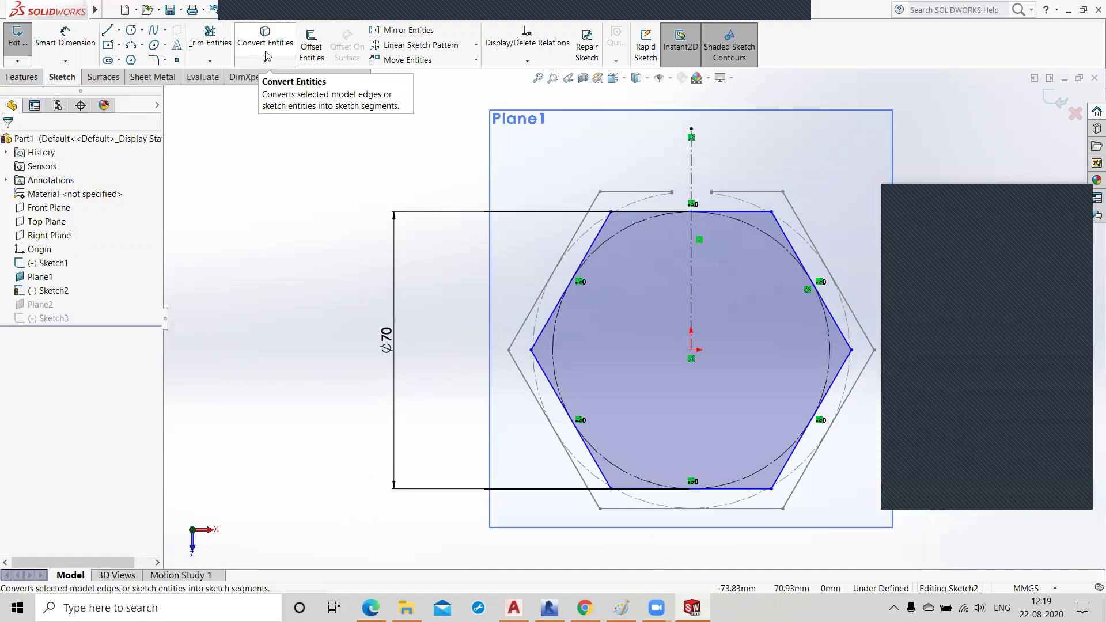
- Offset the Plane1 sketch's centreline 5 mm to its right, and 5 mm to its left with the offset direction reversed
click(312, 48)
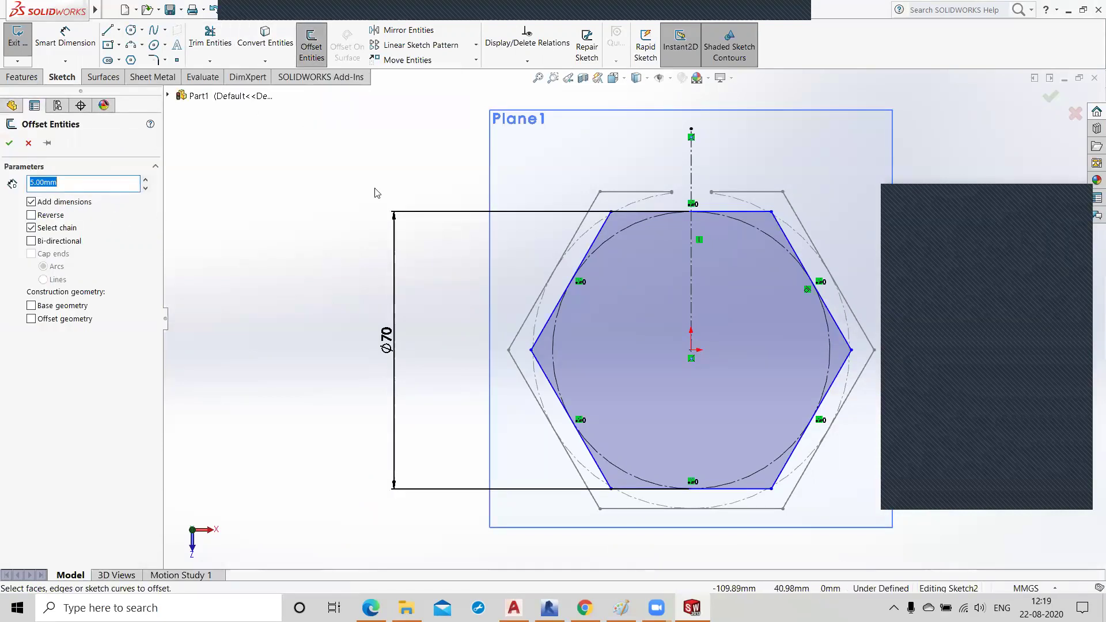
click(693, 264)
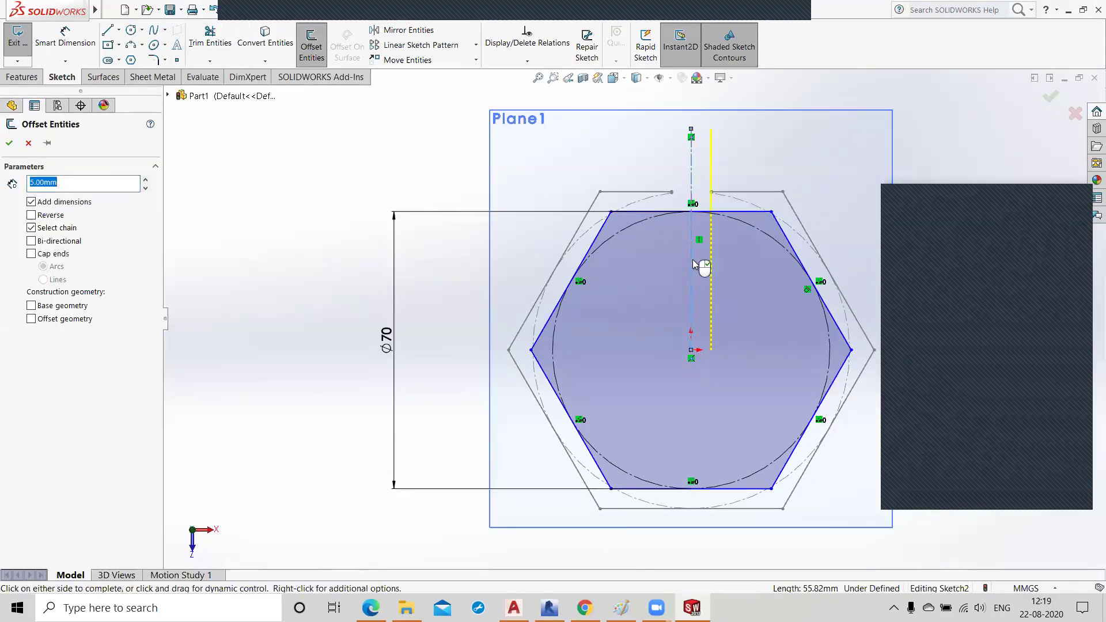
click(9, 145)
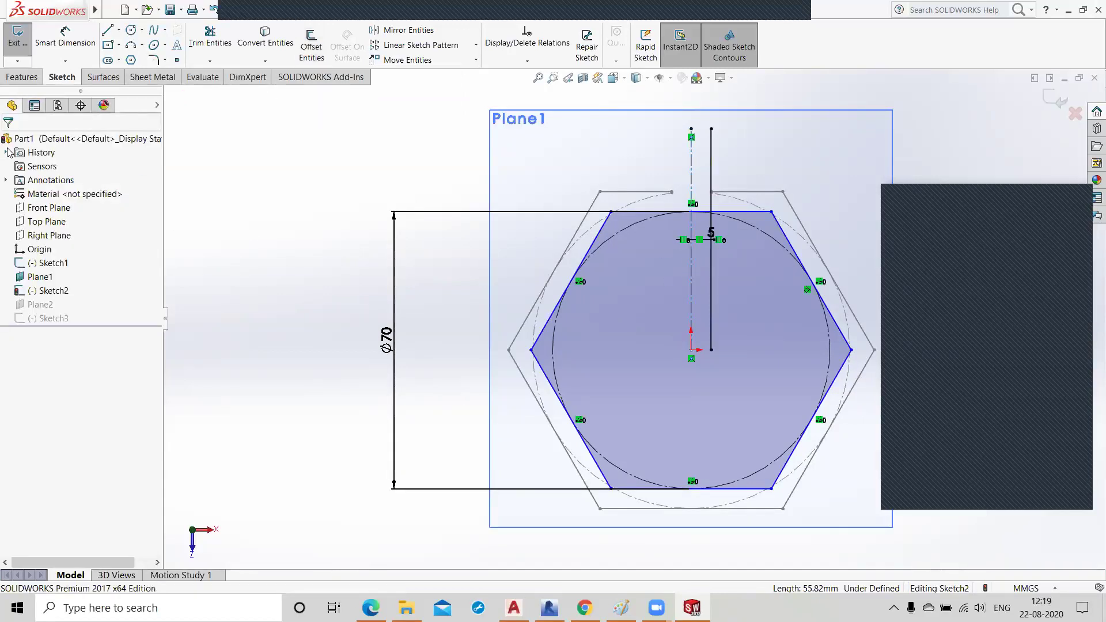
click(311, 46)
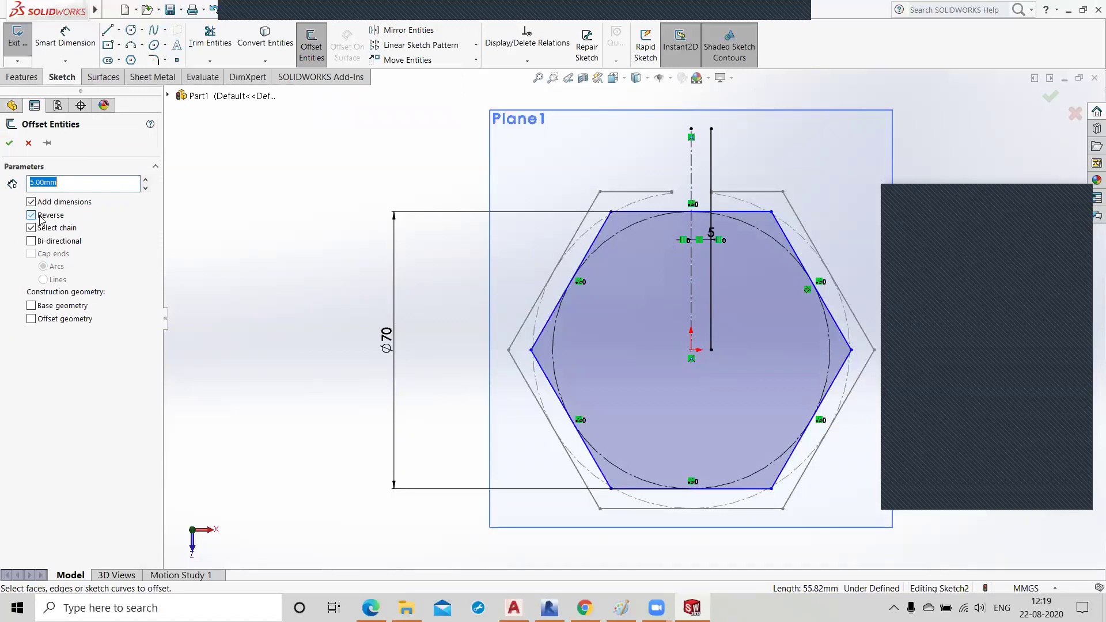
click(693, 272)
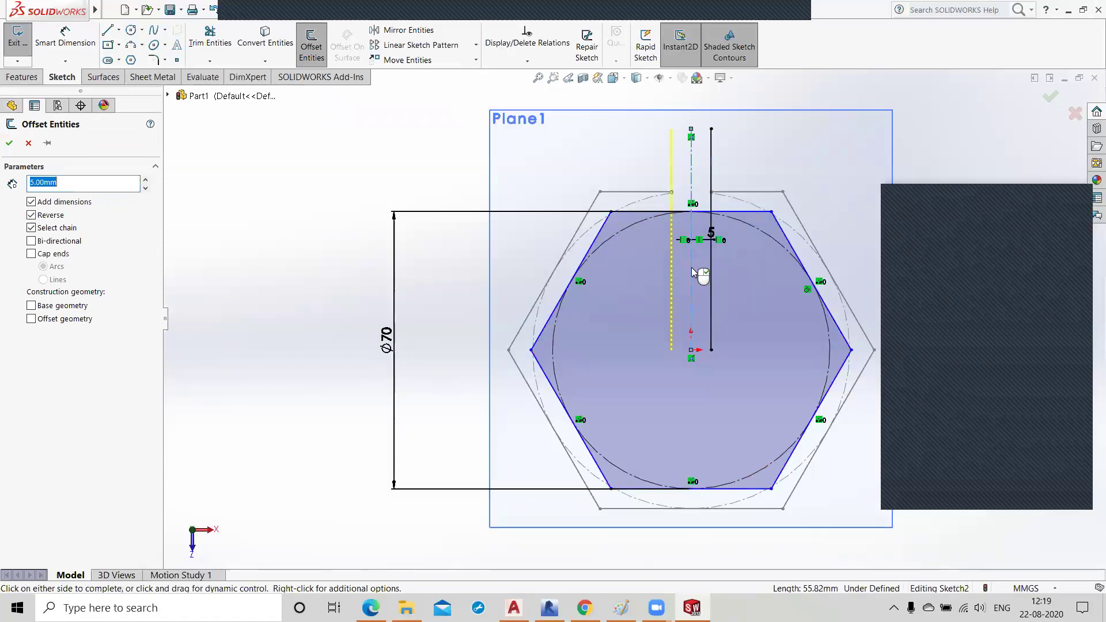
click(11, 144)
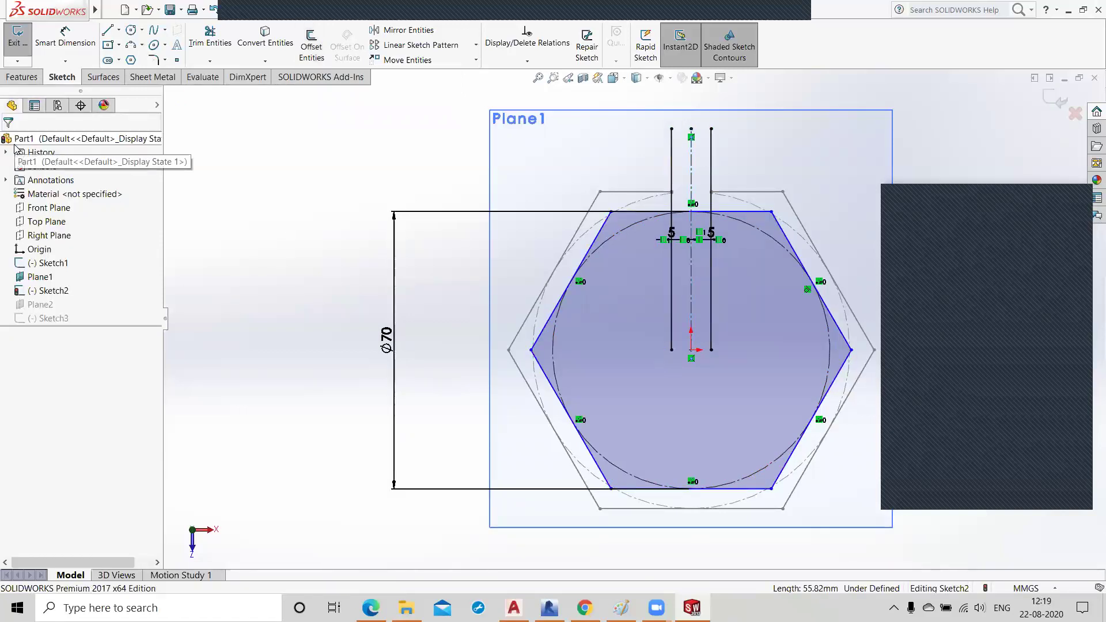
- Try to trim the 70 mm hexagon's upper edge between the two offset lines
click(211, 40)
click(673, 201)
click(684, 224)
drag(681, 199, 683, 230)
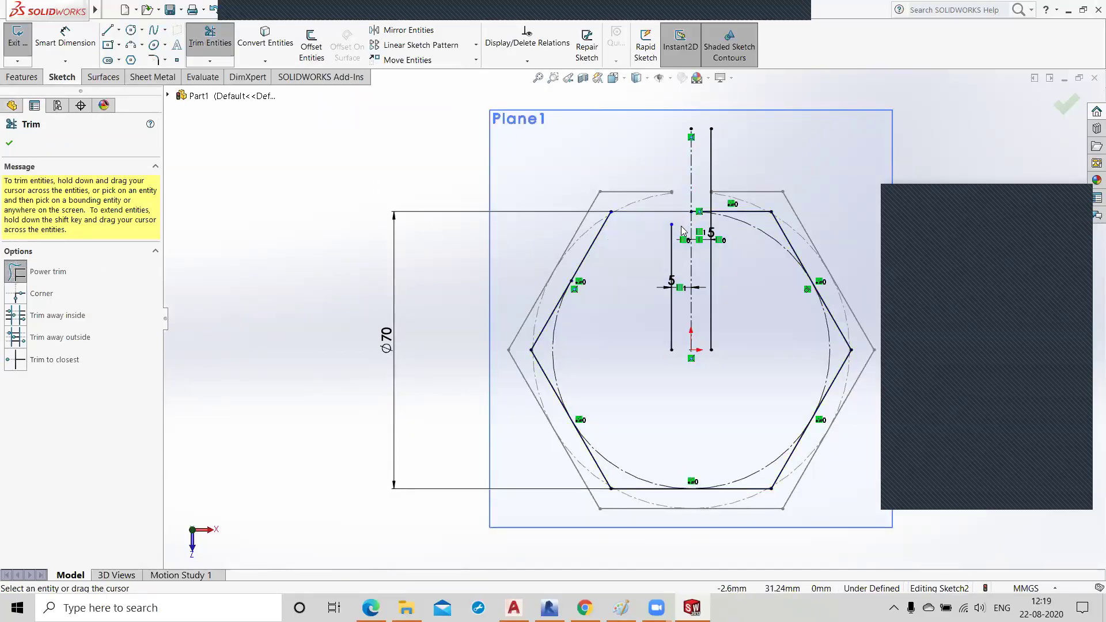
key(Escape)
- Stretch the left offset line's shortened end back above the hexagon's upper edge, making the line about 49.4 mm long
click(672, 225)
drag(672, 224, 672, 154)
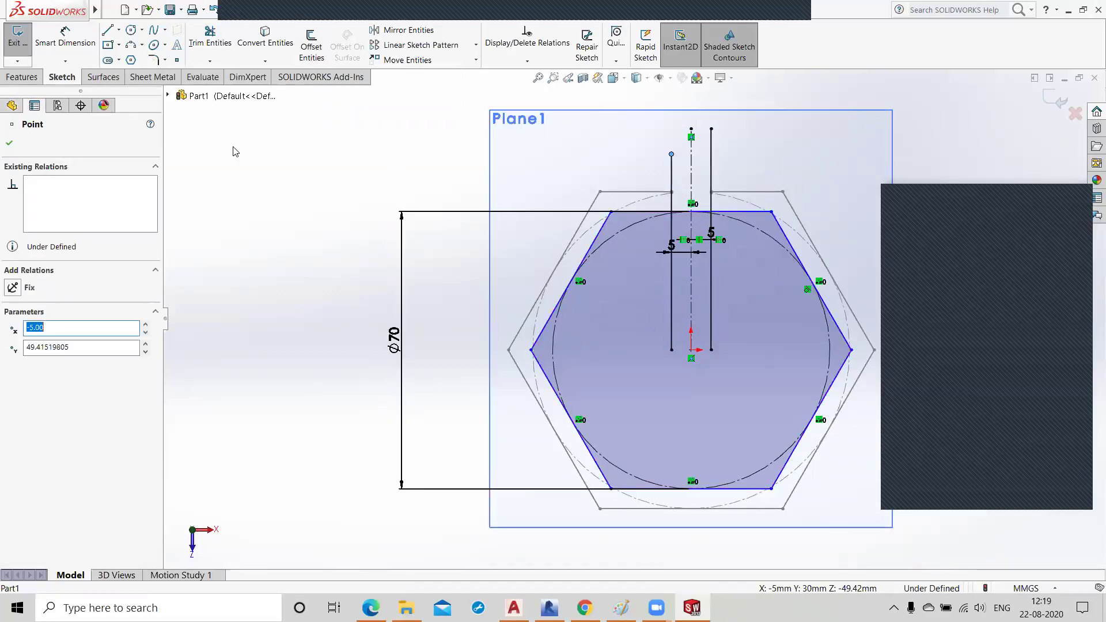
click(10, 143)
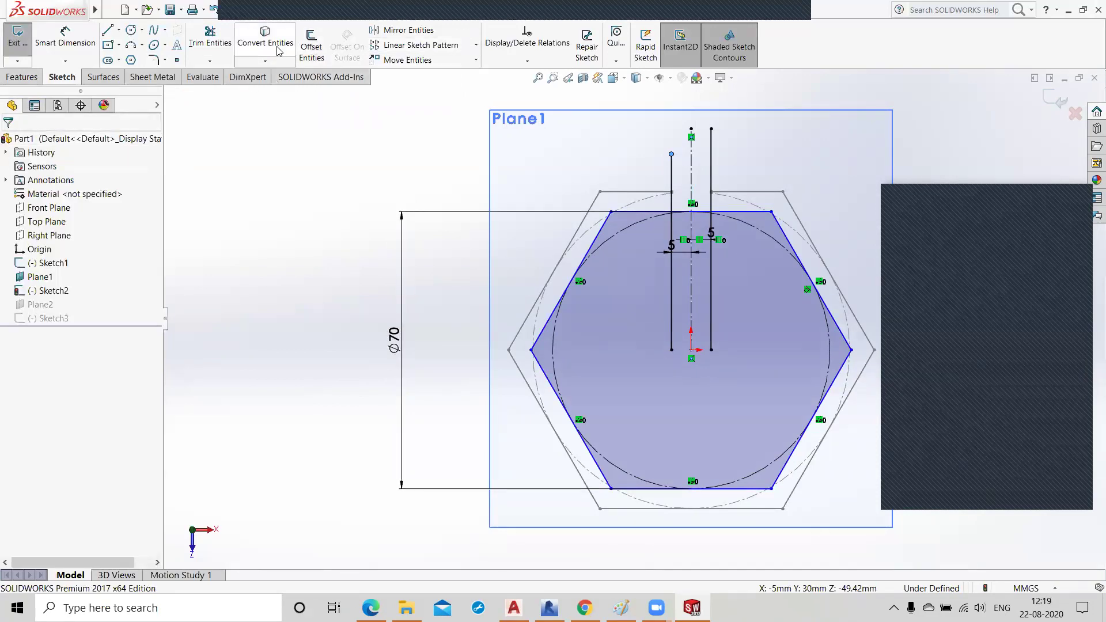
- Power trim the 70 mm hexagon's upper edge and inscribed circle between the two offset lines
click(209, 36)
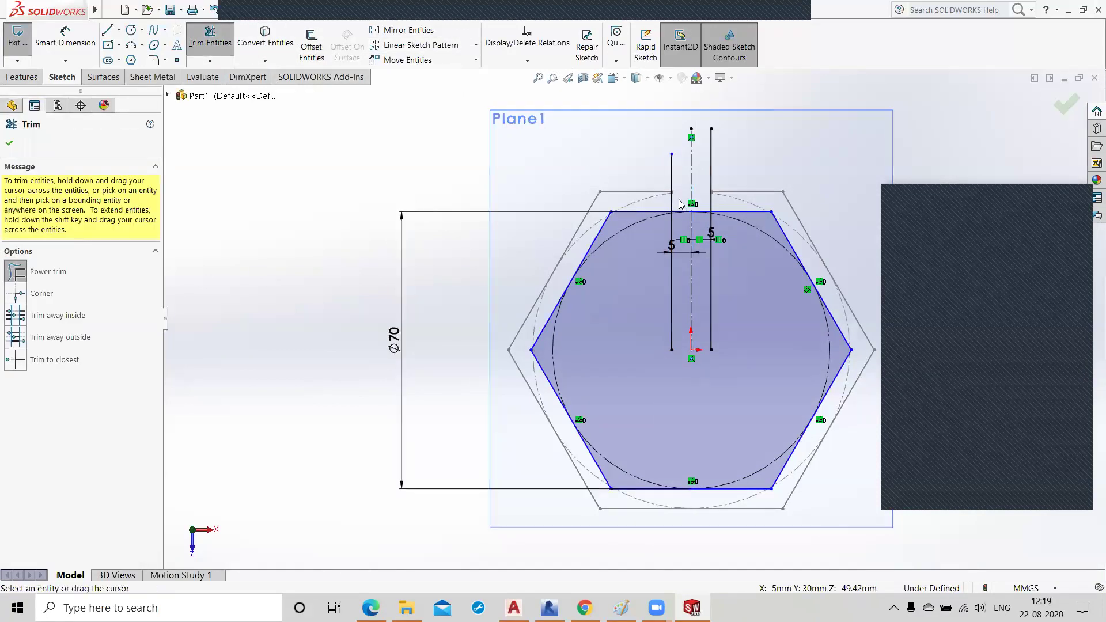
mouse_move(678, 201)
mouse_down()
mouse_move(680, 221)
mouse_move(706, 224)
mouse_up()
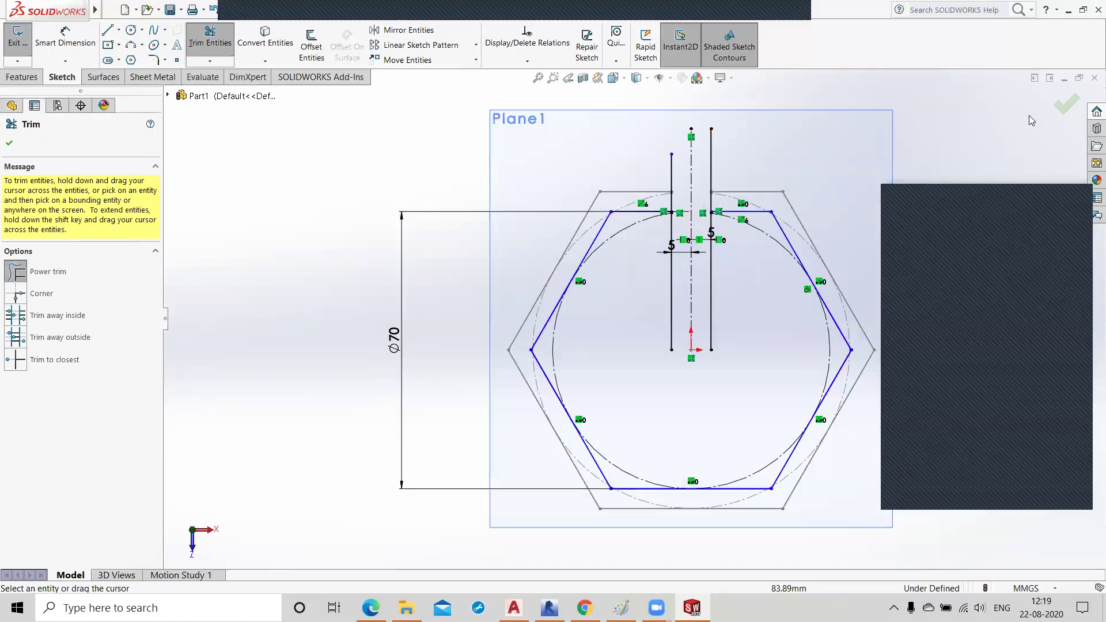
click(1066, 104)
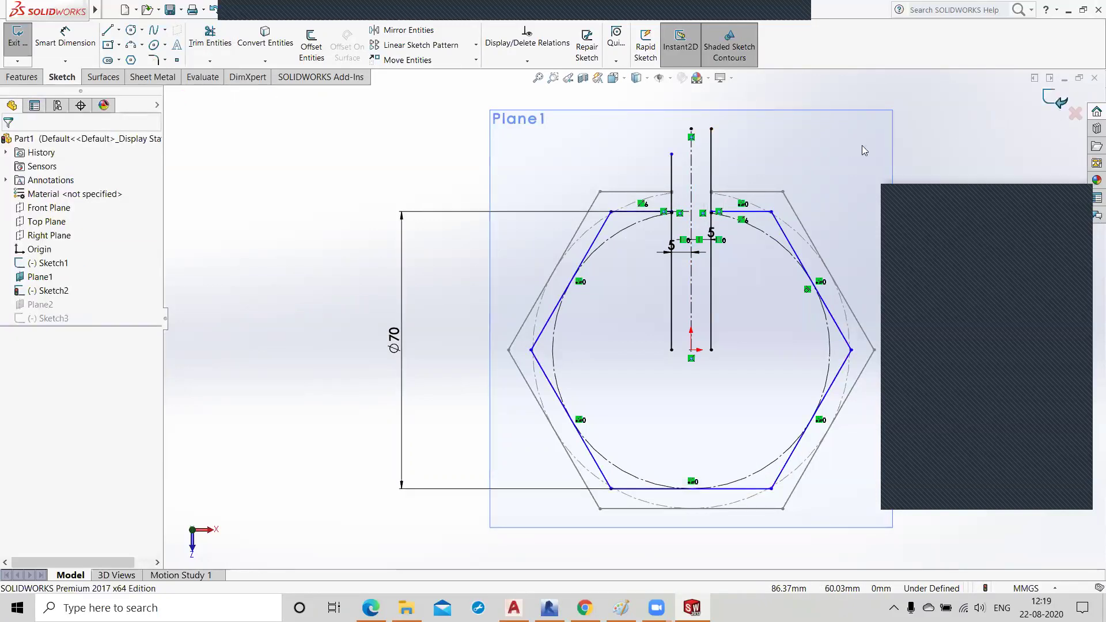
- Delete both offset lines from the Plane1 sketch and exit the sketch
click(673, 174)
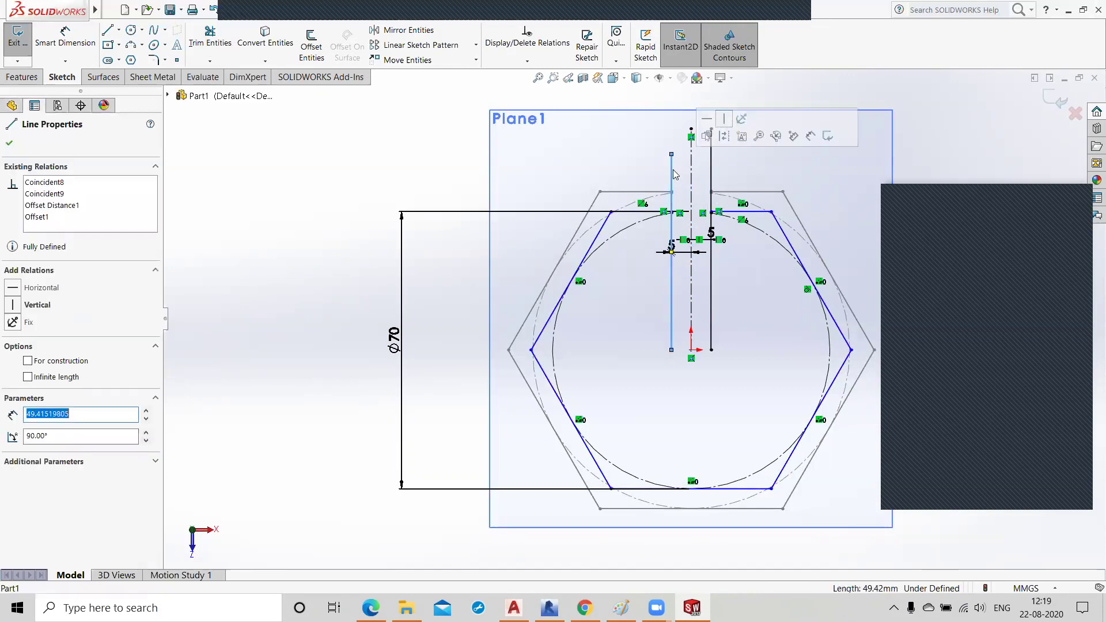
key(Delete)
click(711, 173)
key(Delete)
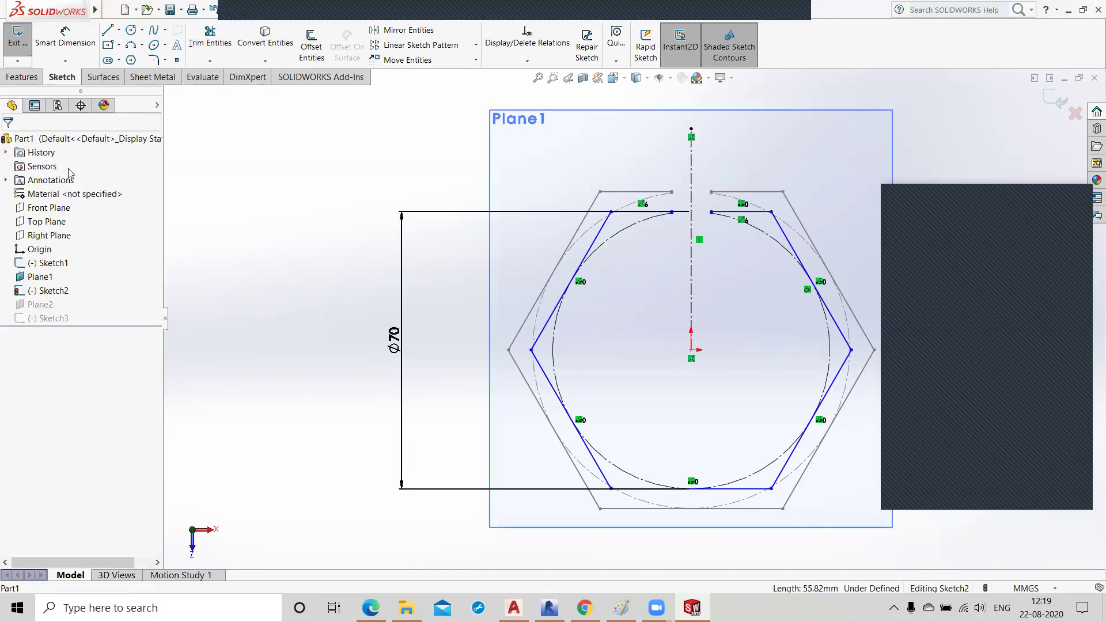
click(1060, 97)
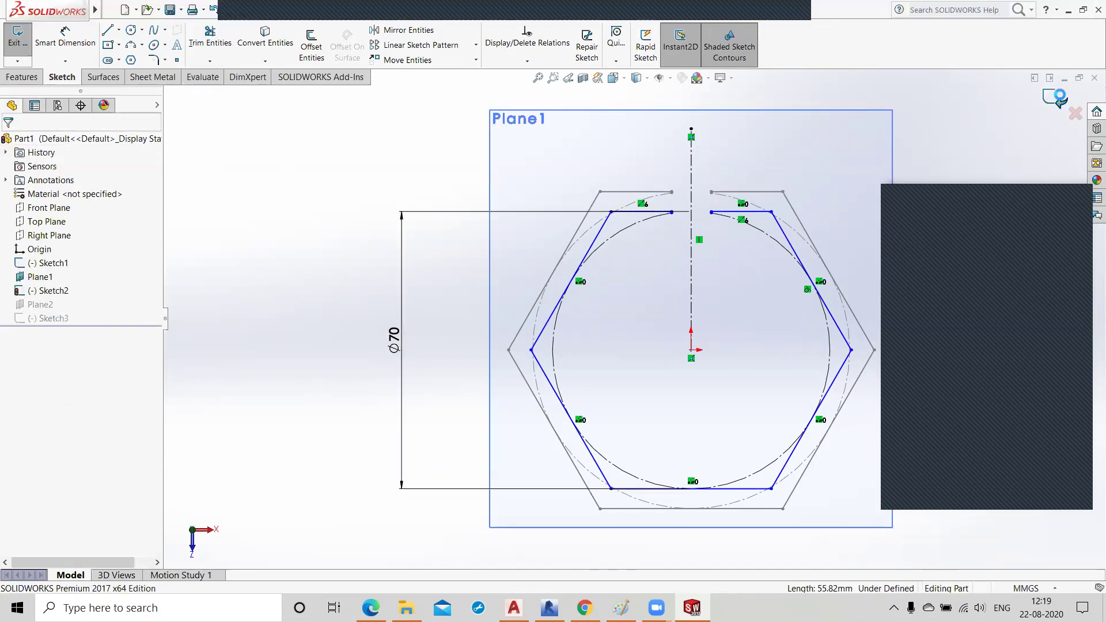
double_click(636, 212)
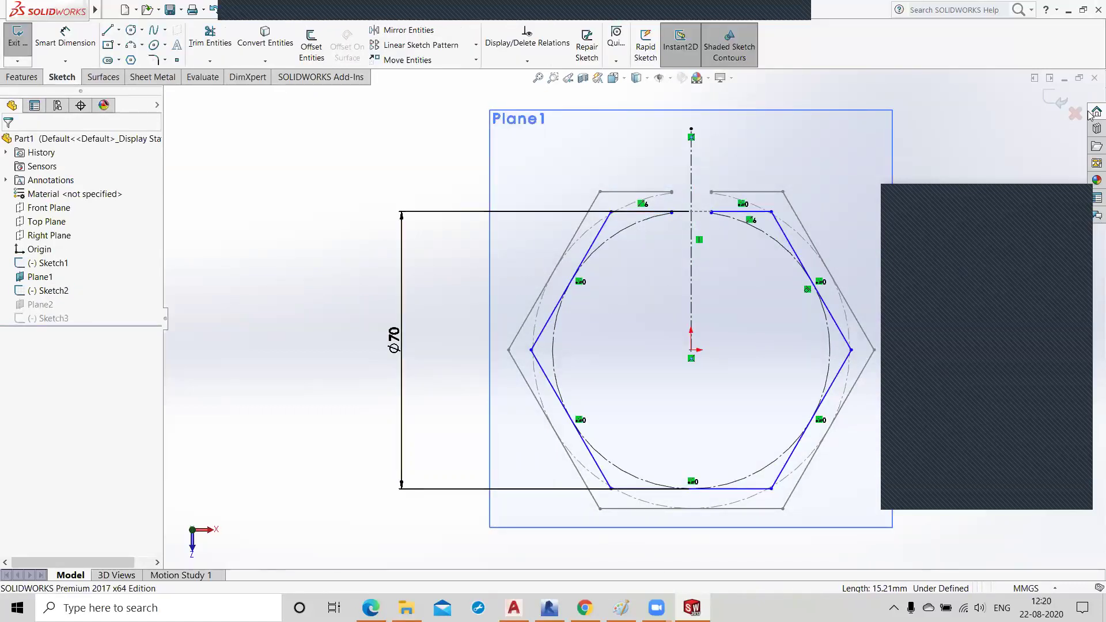
click(1059, 101)
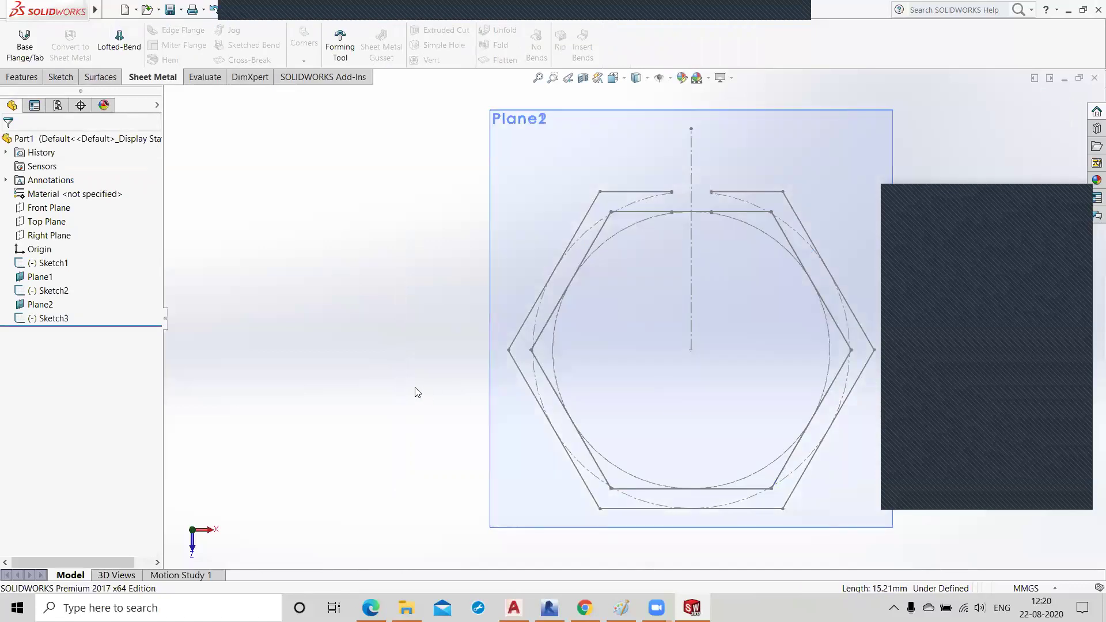
- Edit the Plane2 hexagon sketch and draw a vertical centreline about 55.8 mm long upward from the origin
middle_drag(415, 387, 445, 311)
double_click(656, 145)
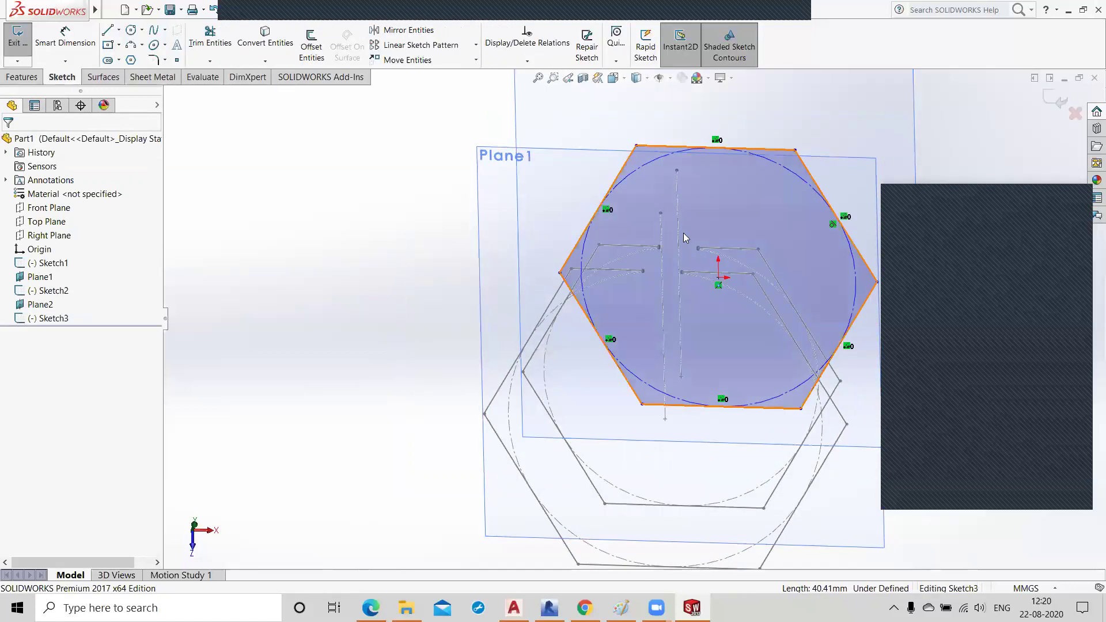
key(ctrl+8)
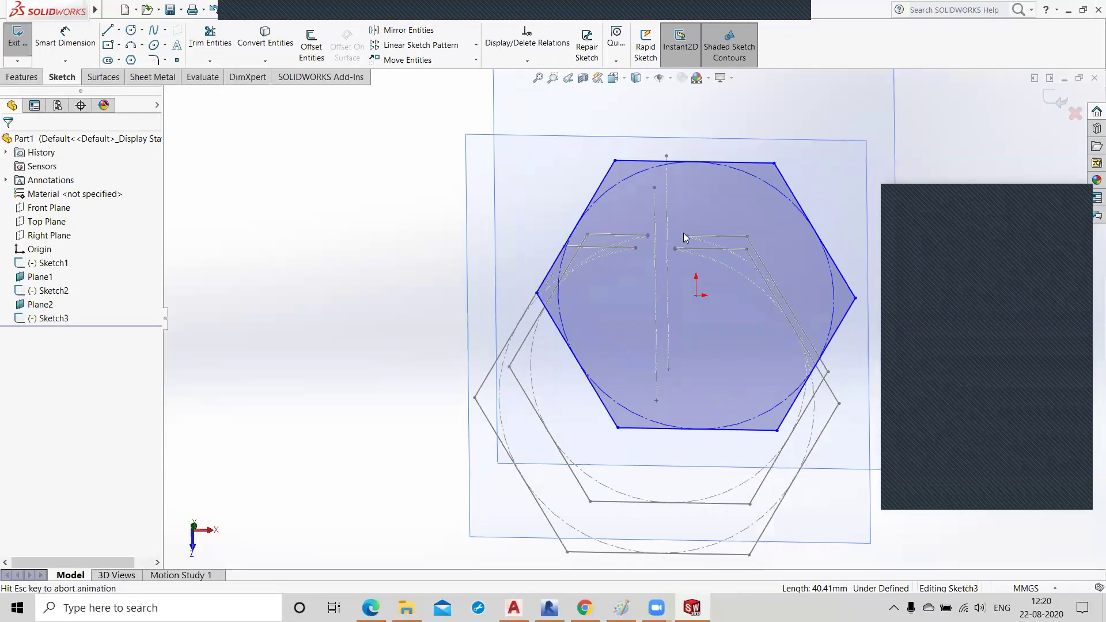
click(119, 30)
click(128, 63)
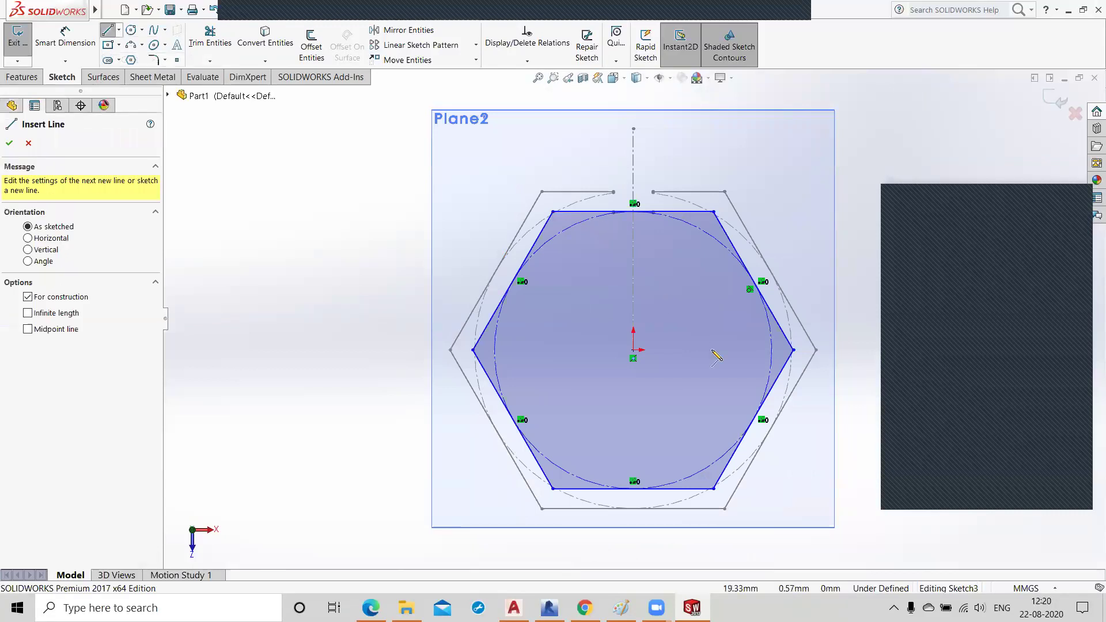
click(633, 349)
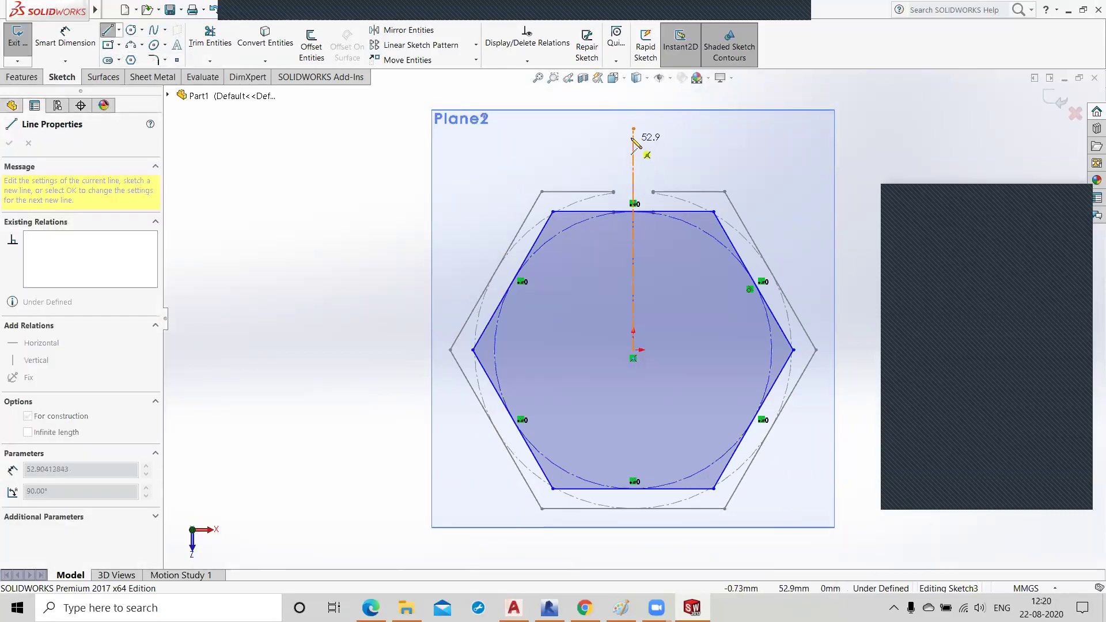
click(633, 131)
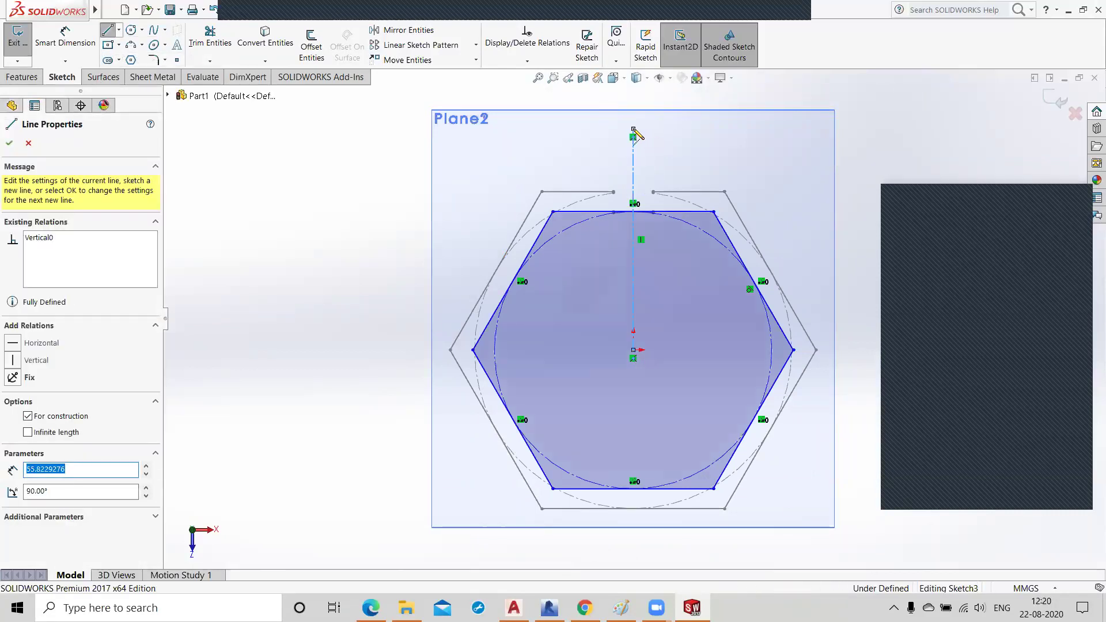
key(Escape)
- Offset the Plane2 sketch's centreline by 5 mm to each side
click(311, 46)
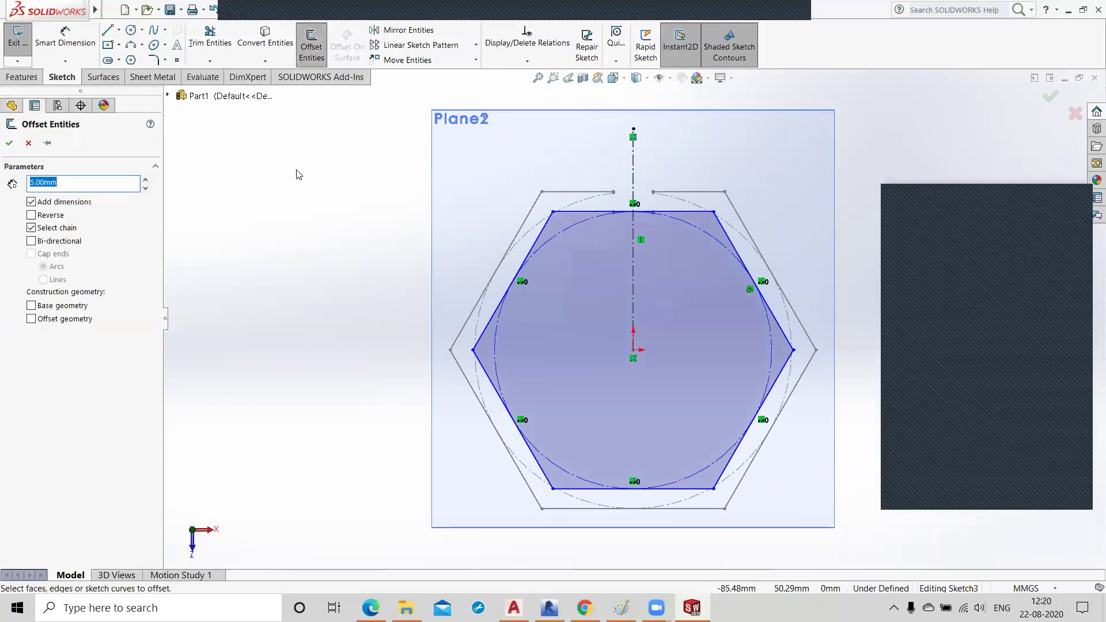
click(633, 275)
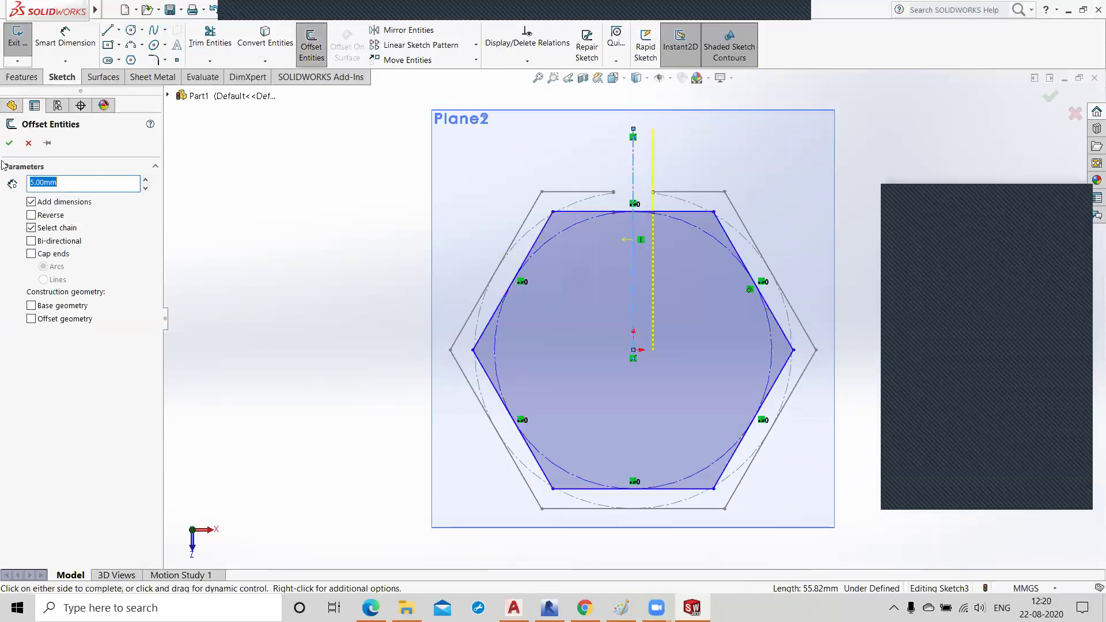
click(9, 143)
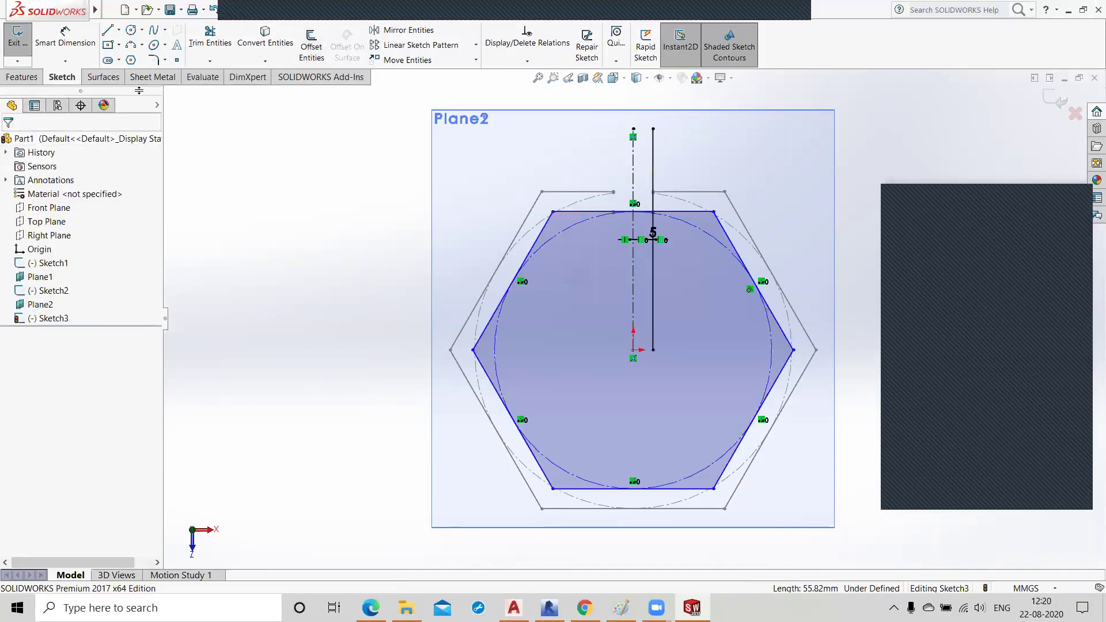
click(311, 46)
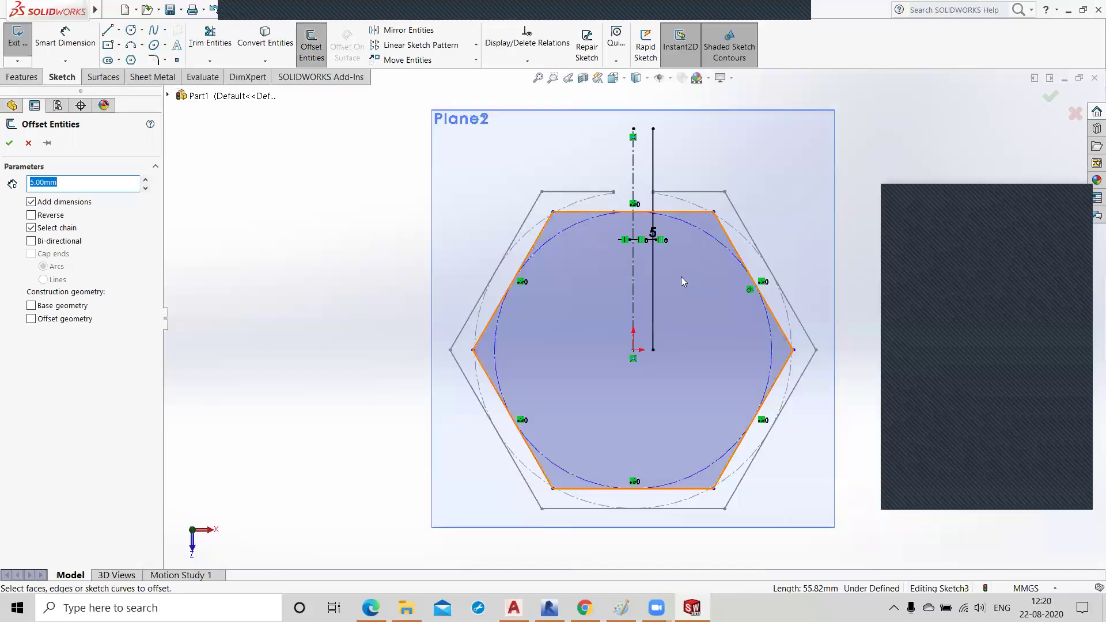
click(44, 217)
click(635, 260)
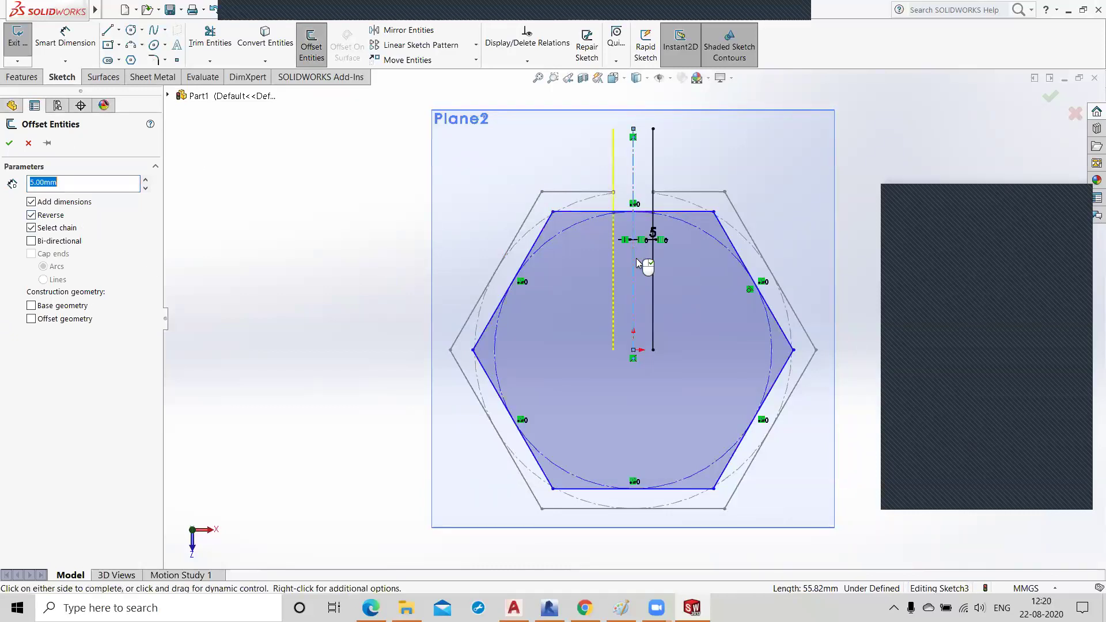
click(9, 143)
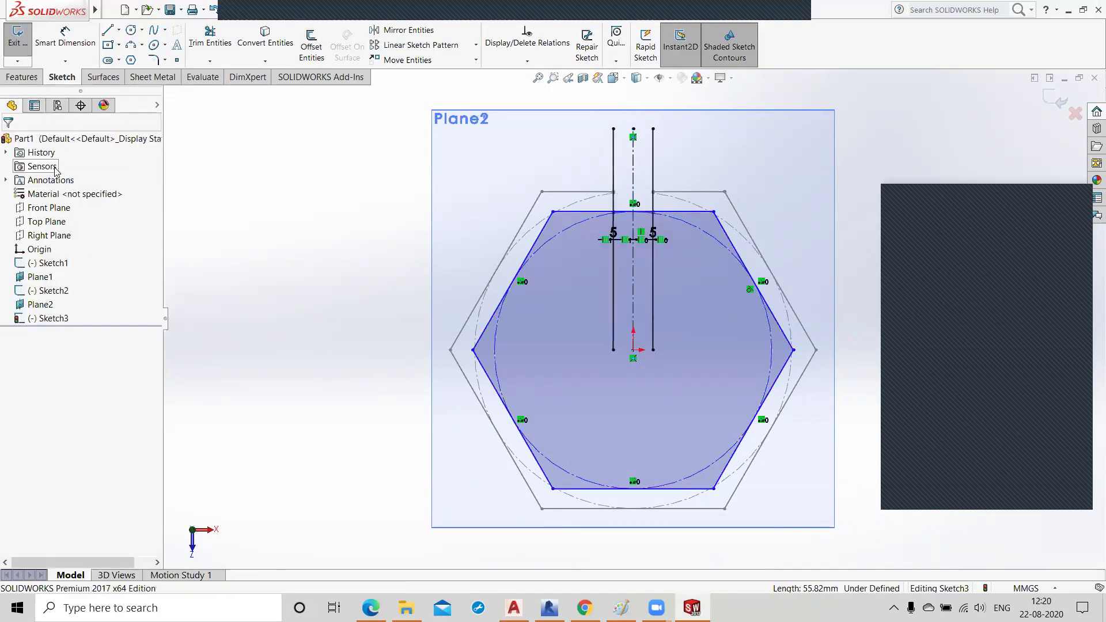
- Try a power trim at the left offset line above the Plane2 hexagon, and undo it
click(210, 36)
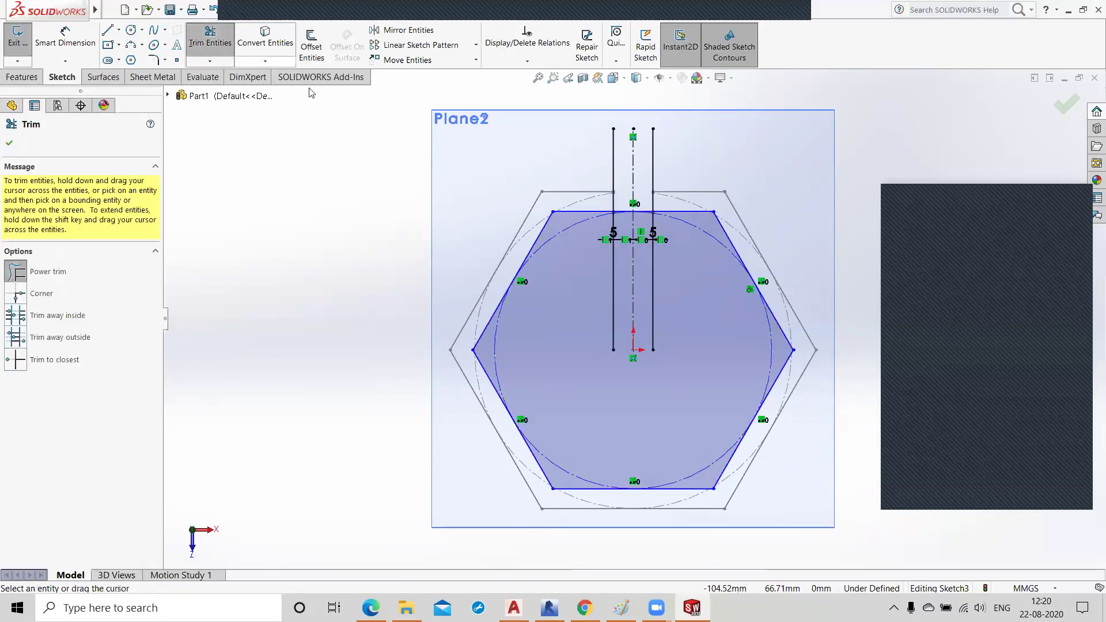
click(614, 167)
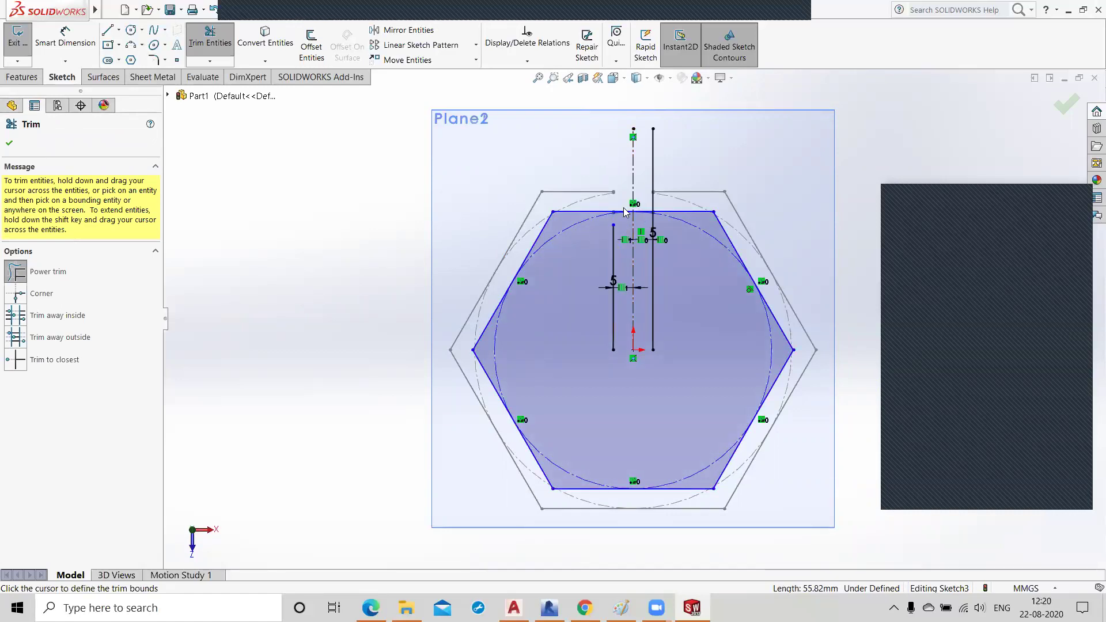
key(ctrl+z)
- Power trim the Plane2 hexagon's upper edge and inscribed circle between the two offset lines
click(210, 35)
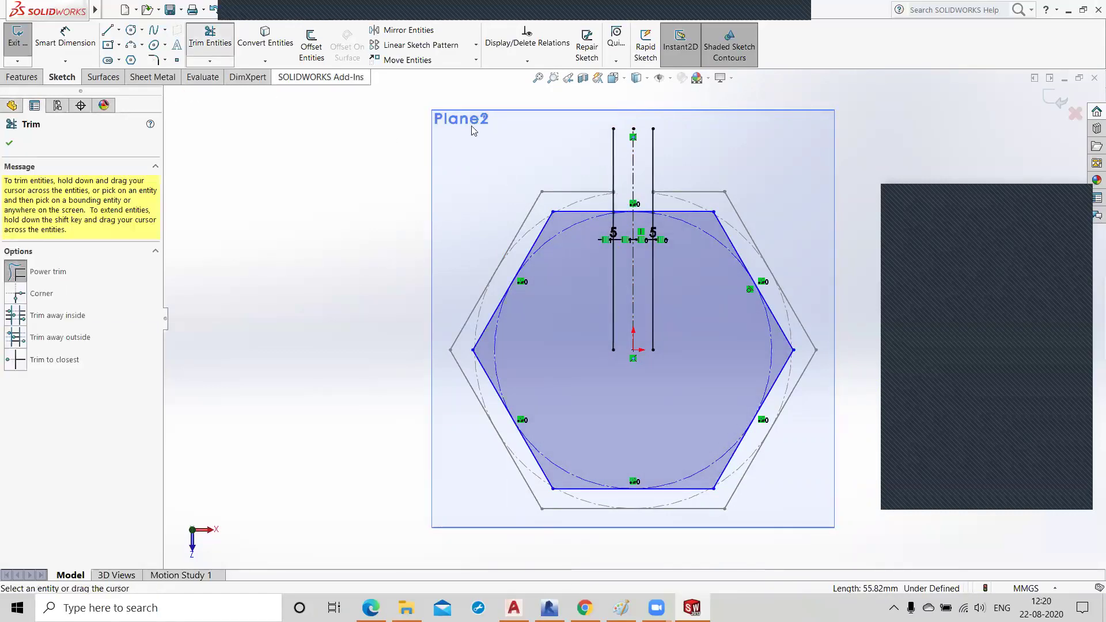
drag(643, 203, 646, 215)
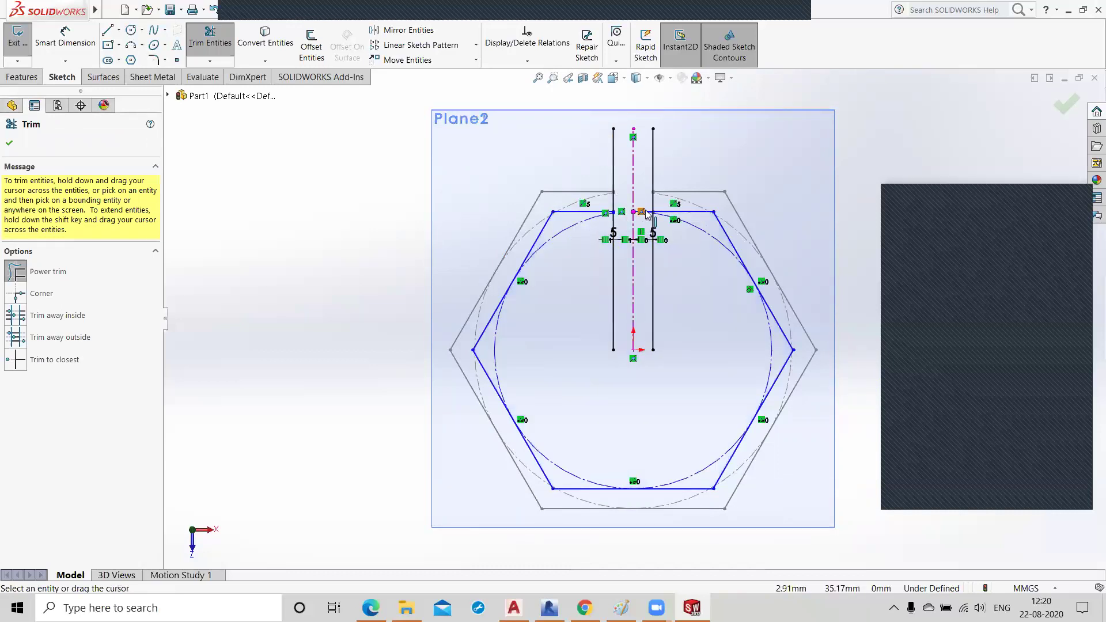
click(1083, 107)
- Delete both offset lines from the Plane2 sketch and exit the sketch
mouse_move(373, 293)
middle_down()
mouse_move(444, 331)
mouse_move(472, 309)
mouse_move(662, 284)
mouse_move(599, 329)
mouse_move(743, 173)
middle_up()
click(746, 160)
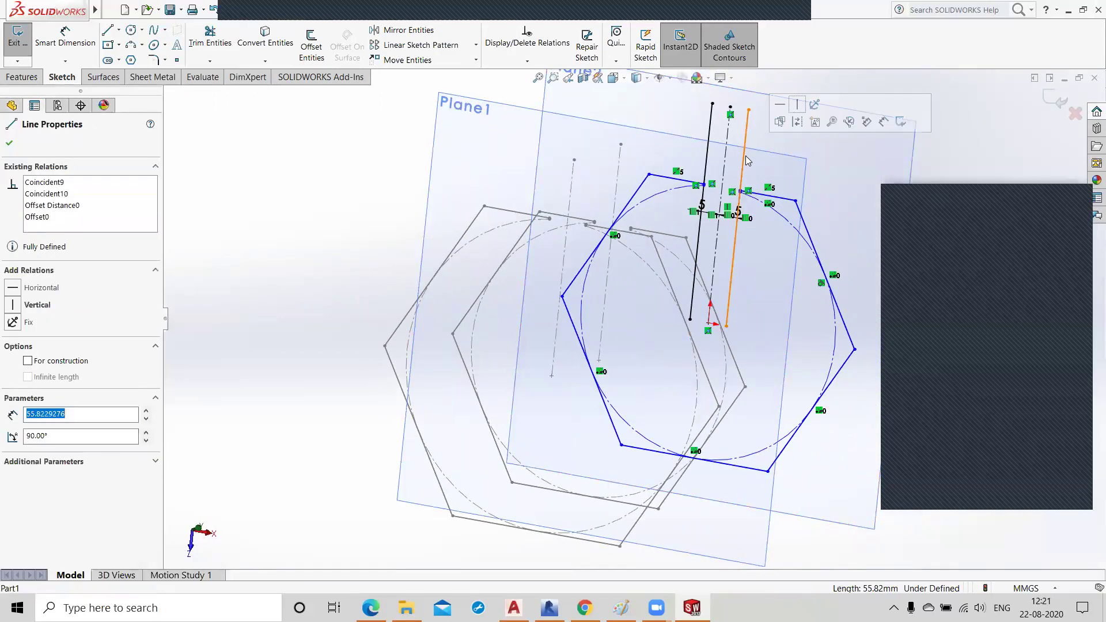
key(Delete)
click(709, 161)
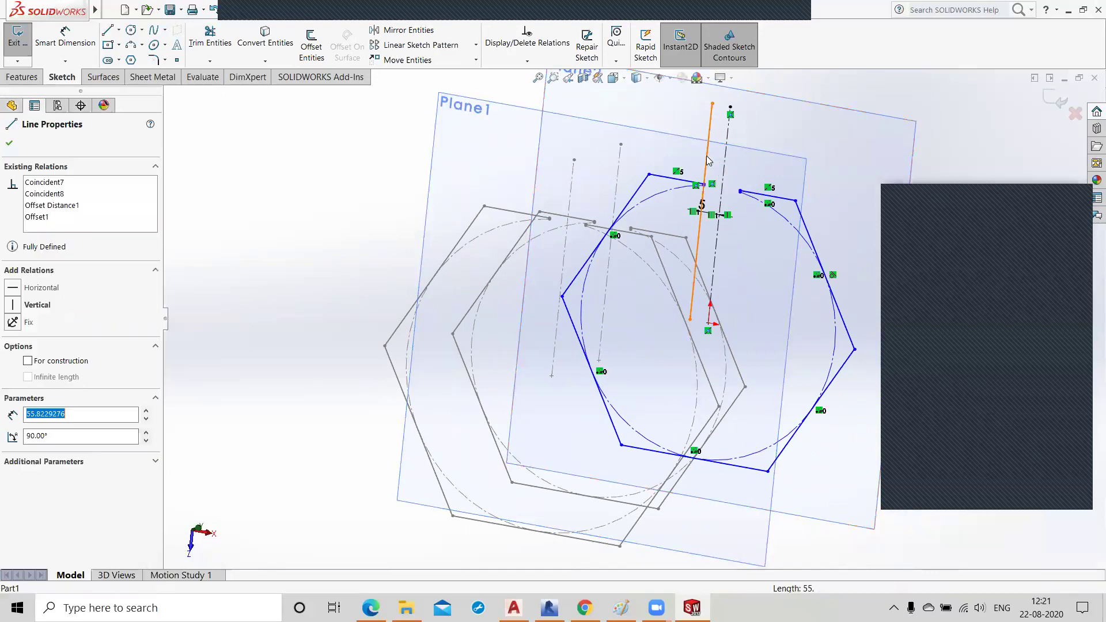
key(Delete)
click(1058, 100)
click(396, 374)
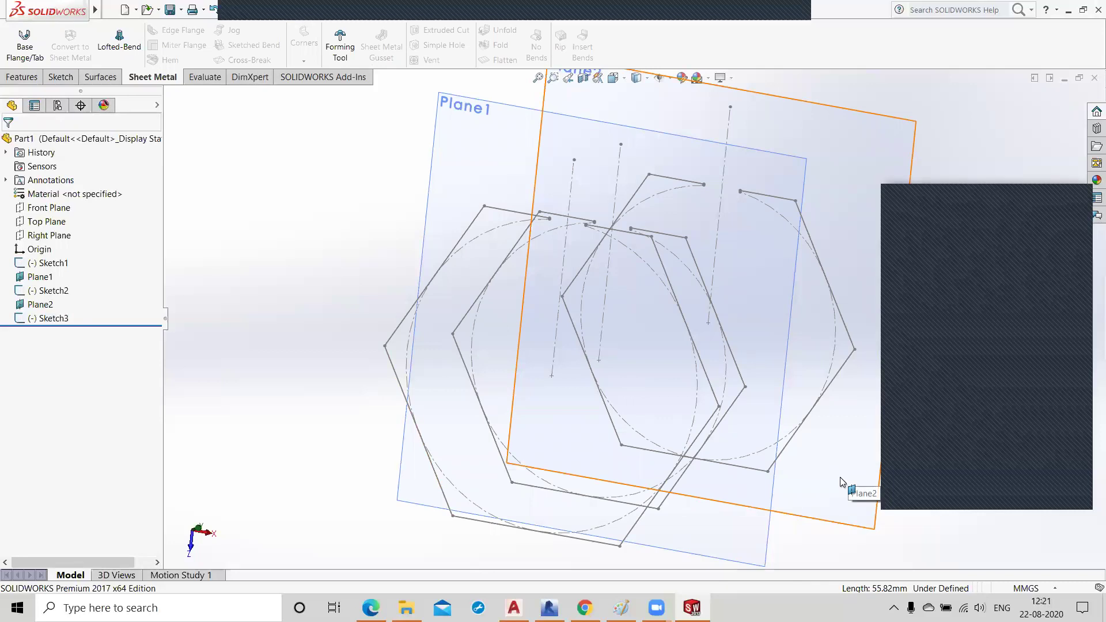
- Start a Lofted-Bend with the Bent method, using the open hexagons of Sketch1 and Sketch2 as profiles
scroll(835, 460, down, 5)
scroll(743, 447, up, 5)
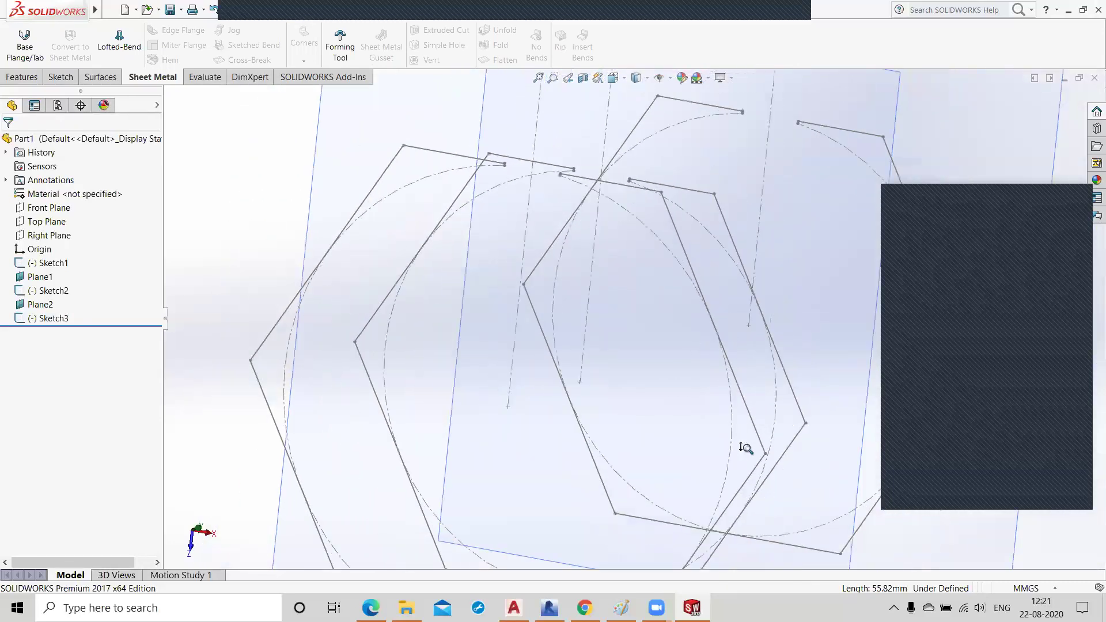
middle_drag(860, 524, 847, 397)
mouse_move(323, 452)
middle_down()
mouse_move(366, 531)
mouse_move(369, 520)
middle_up()
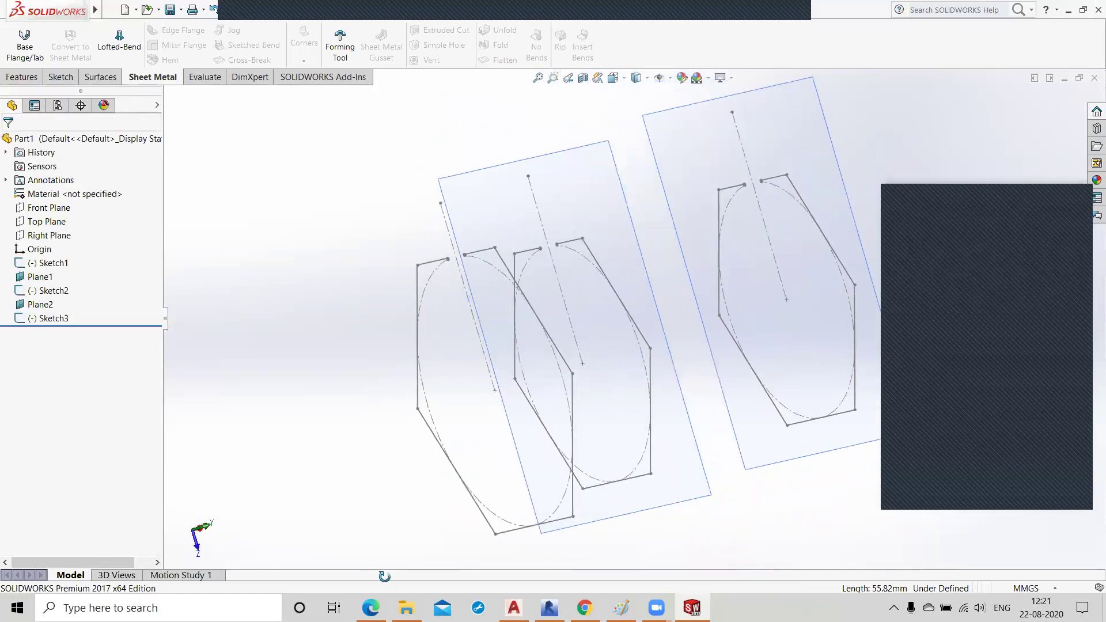
click(119, 42)
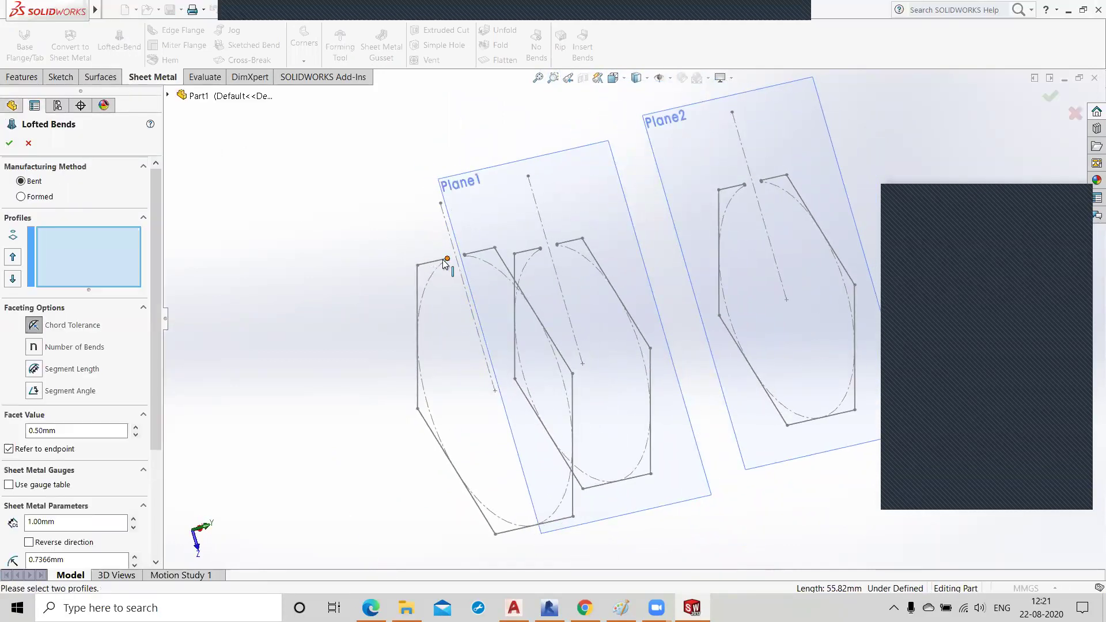
click(448, 260)
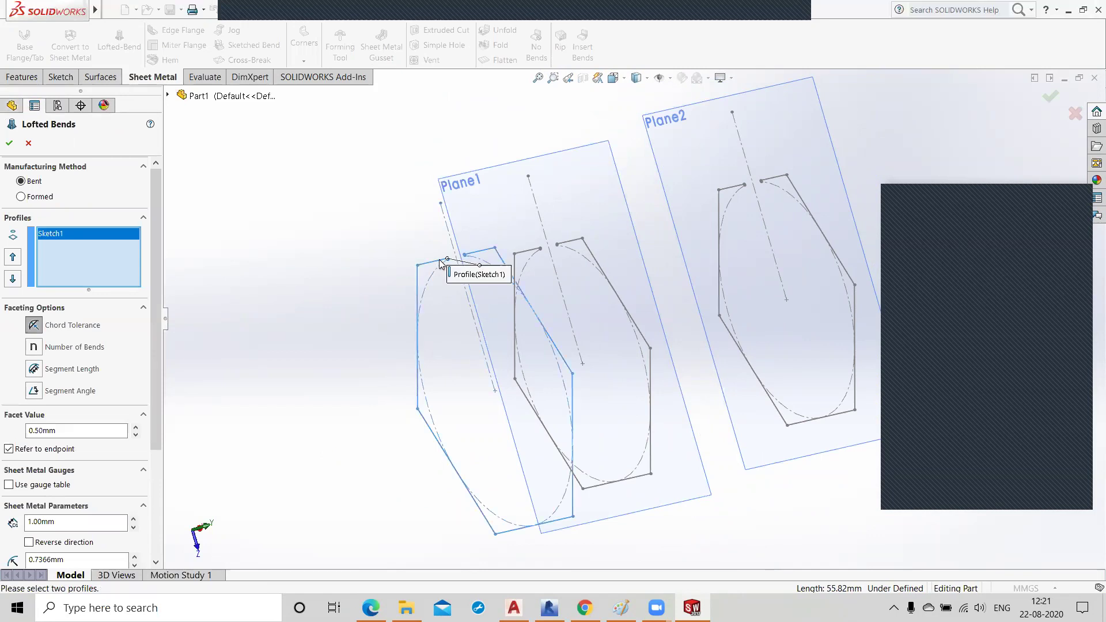
click(526, 255)
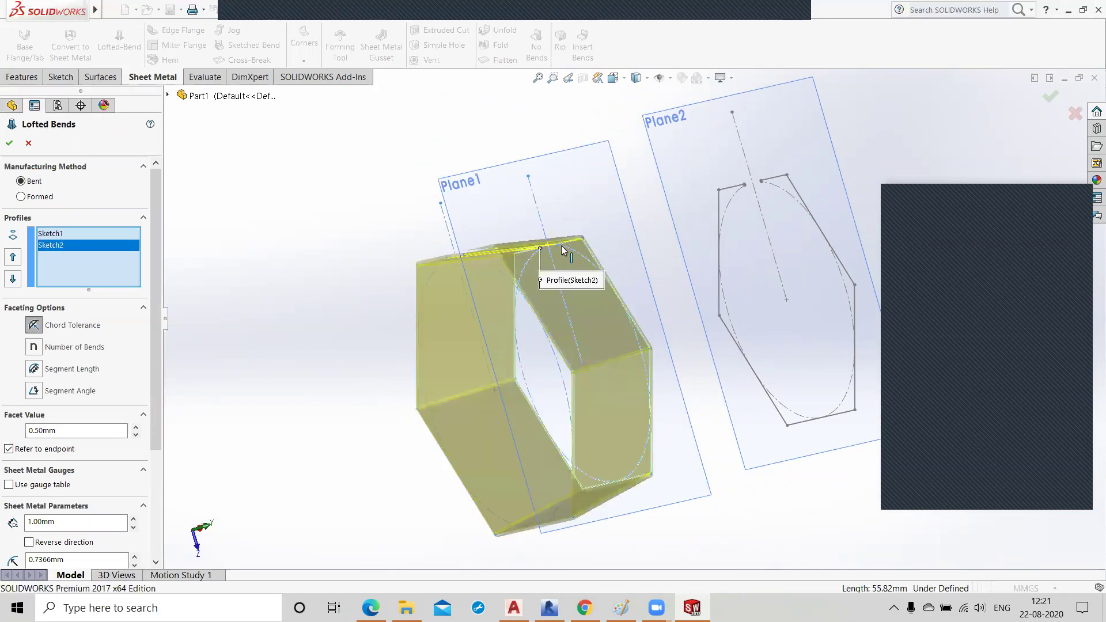
- Try to add the Plane2 hexagon as a third profile of the lofted bend
click(732, 195)
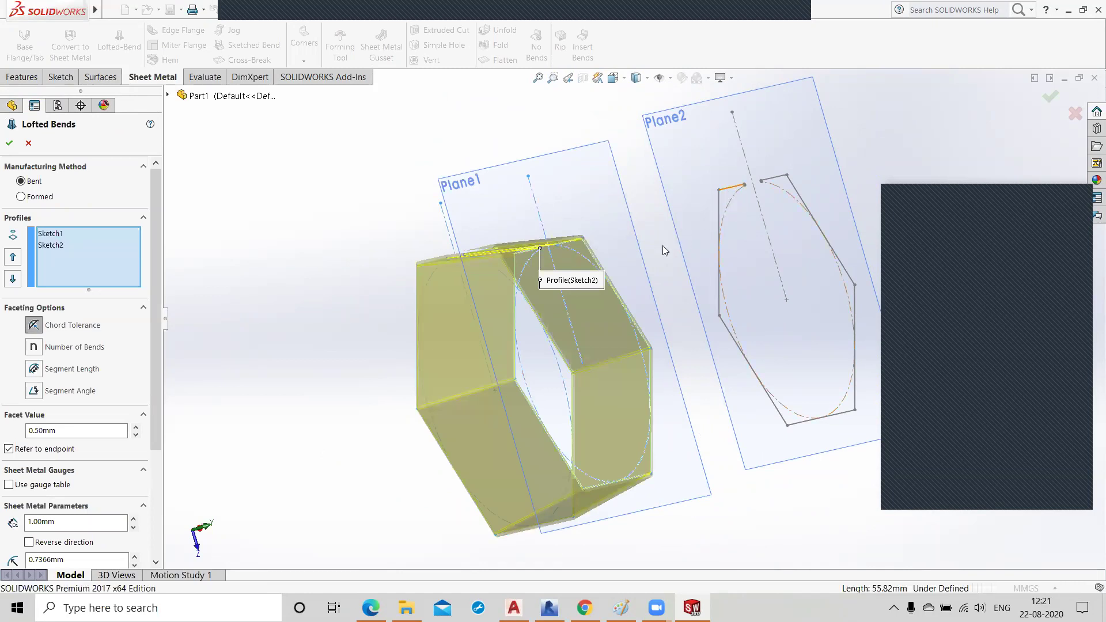
click(730, 191)
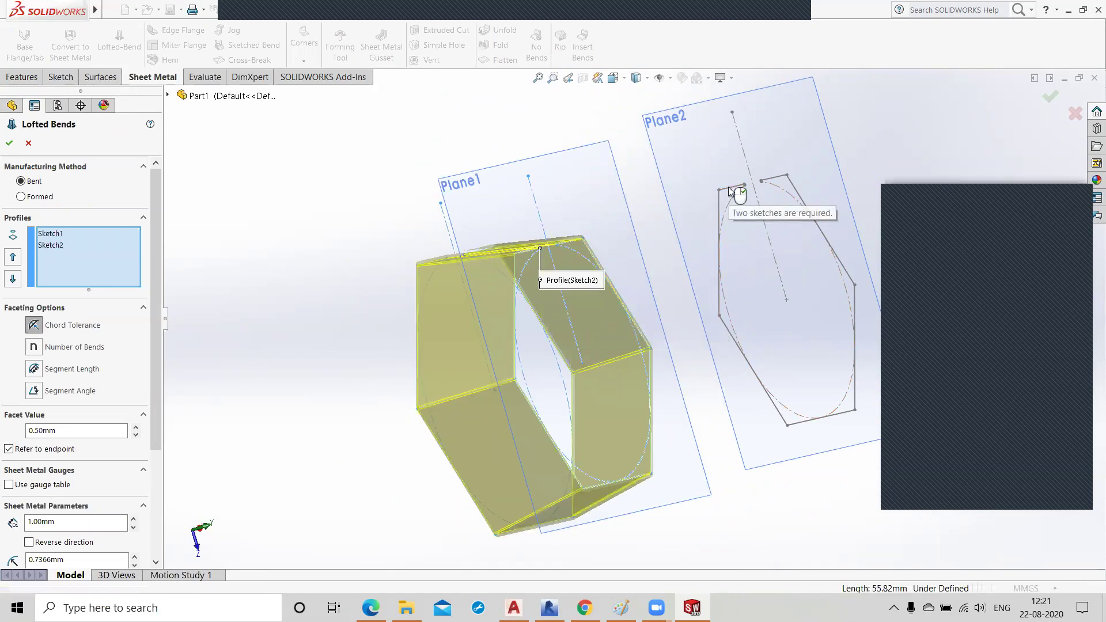
middle_drag(663, 348, 403, 260)
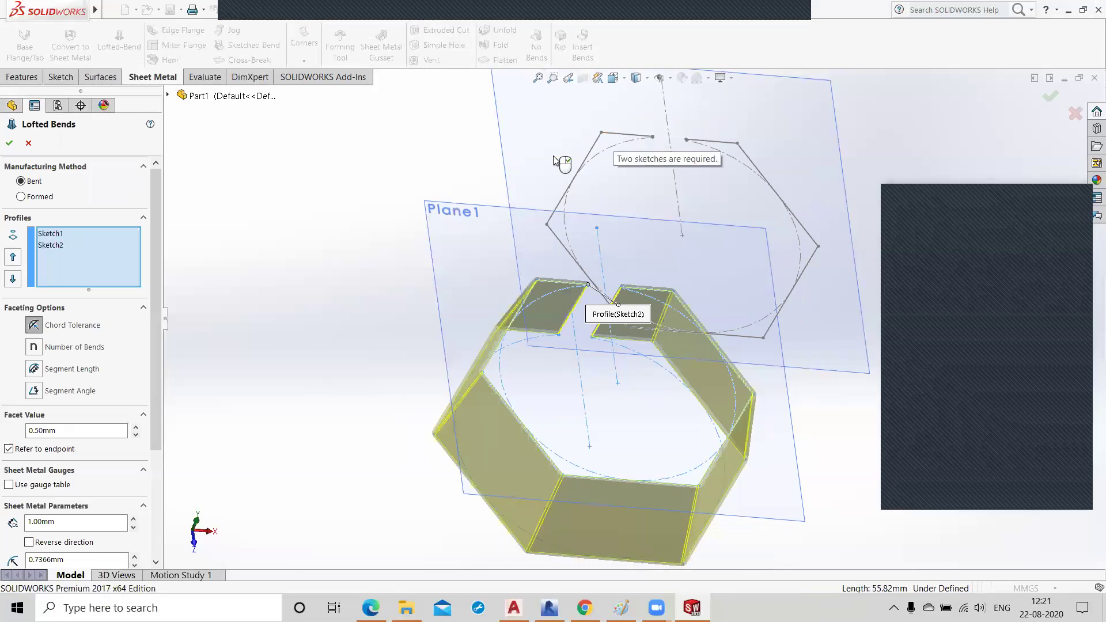
- Try the Formed manufacturing method for the lofted bend with 3 bend lines, and with maximum deviation control
click(38, 197)
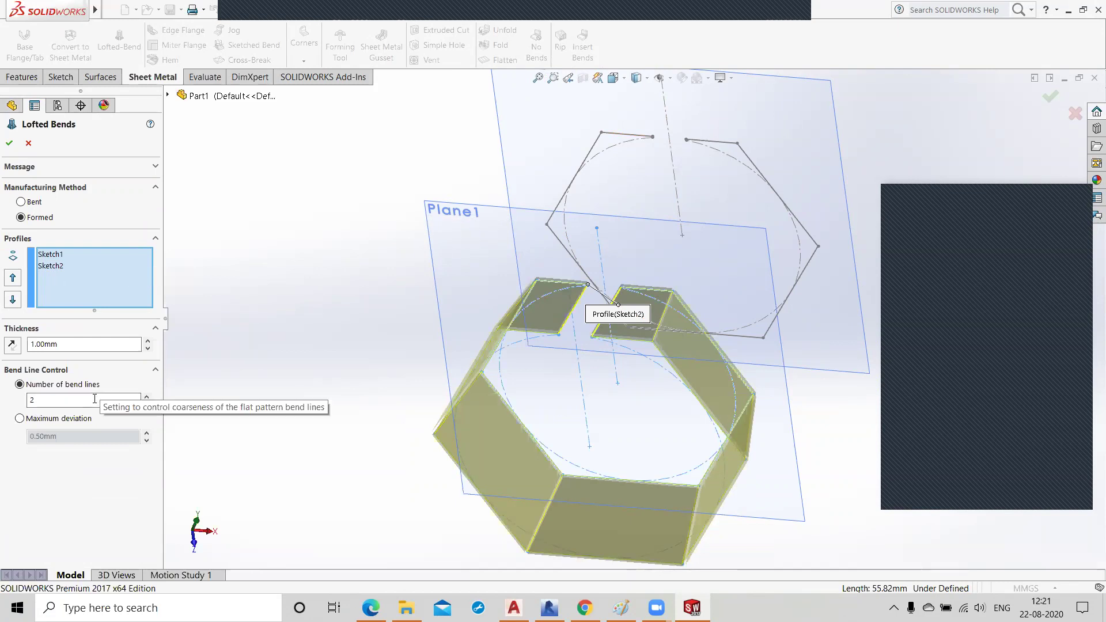
drag(44, 400, 22, 401)
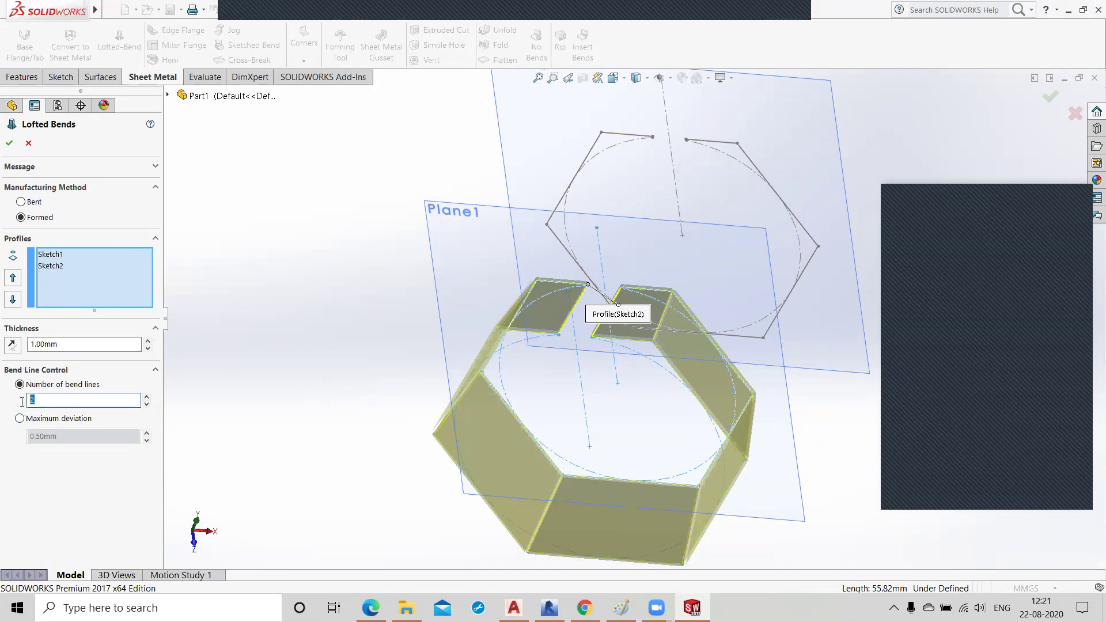
click(147, 398)
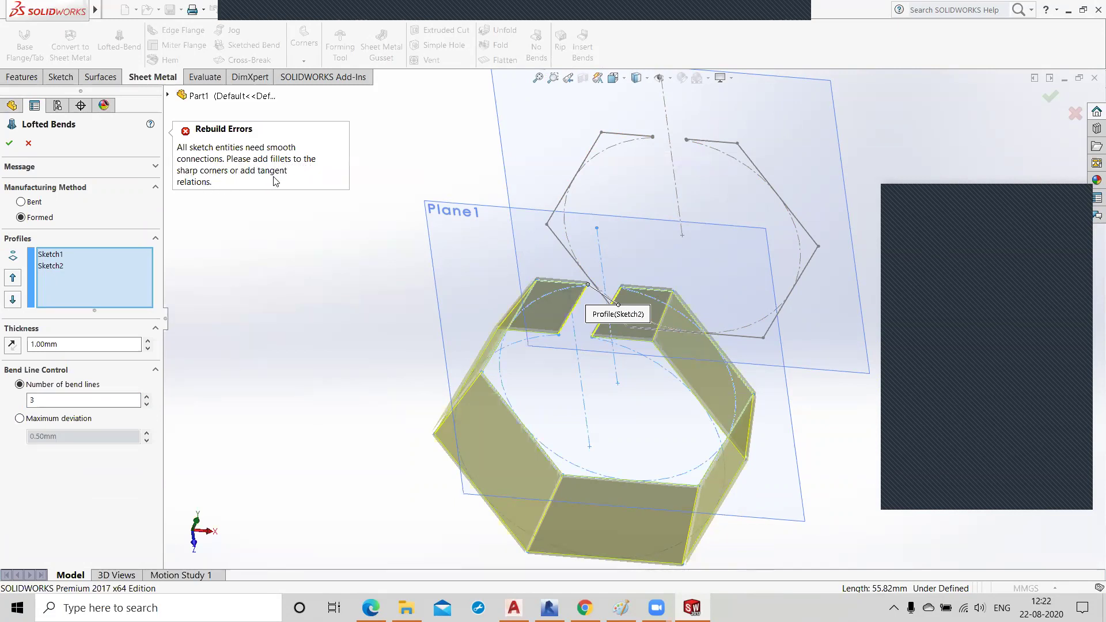
click(67, 345)
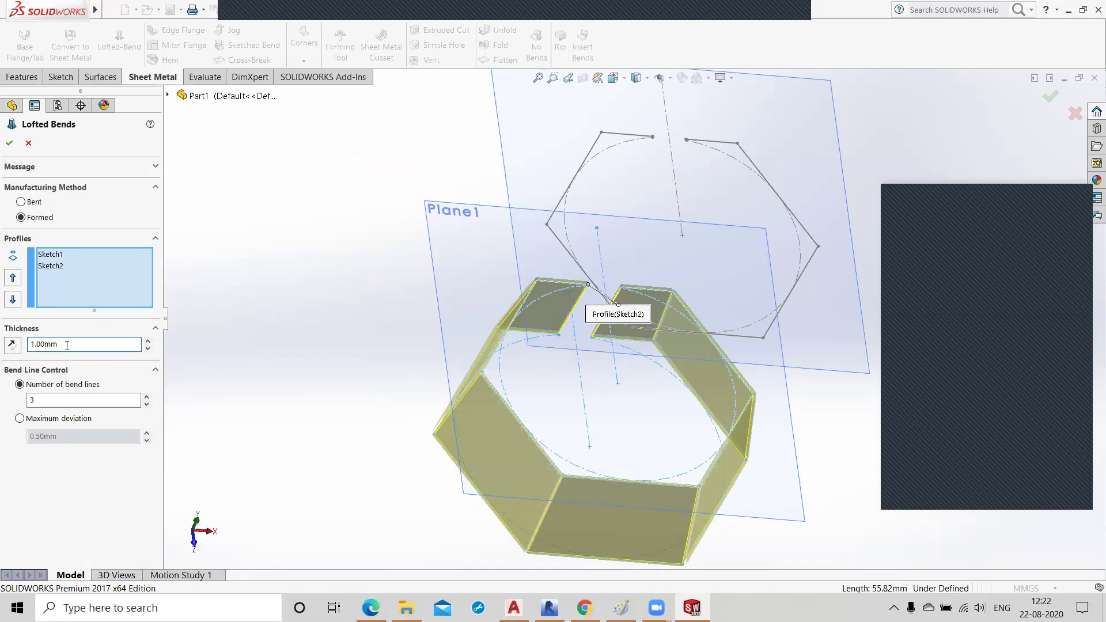
click(19, 419)
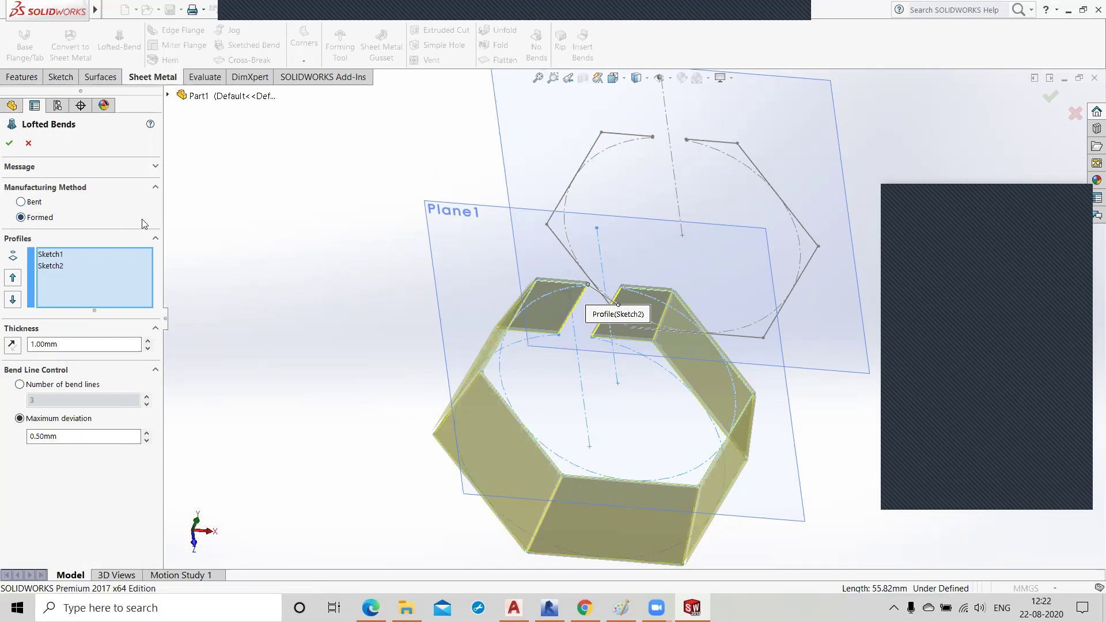
click(155, 167)
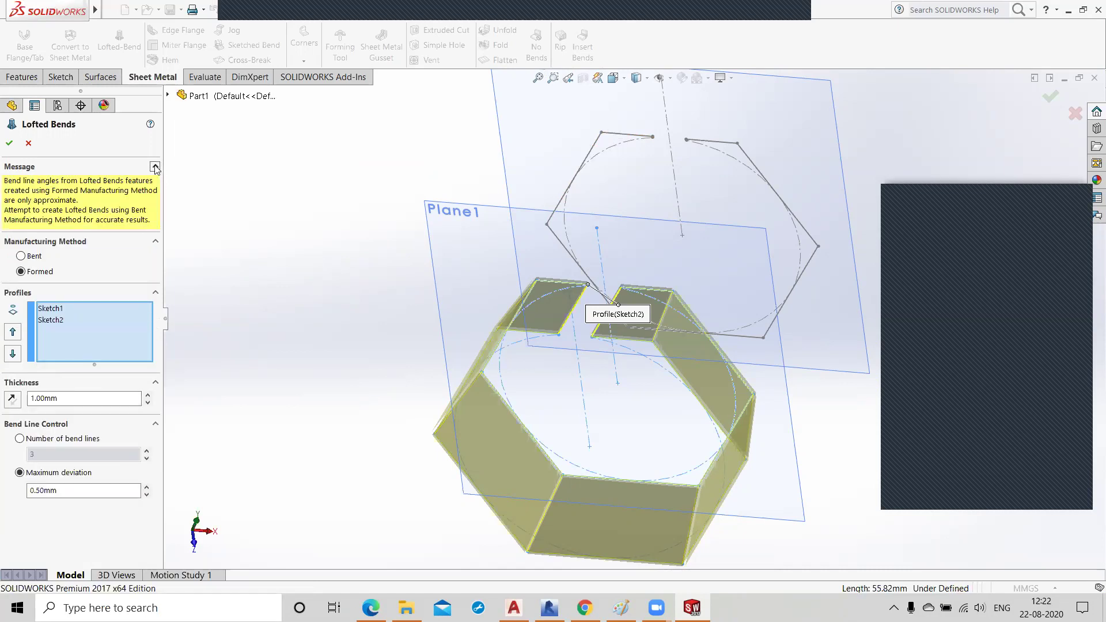
- Set the manufacturing method to Bent and create the lofted bend between the first two hexagons
click(21, 256)
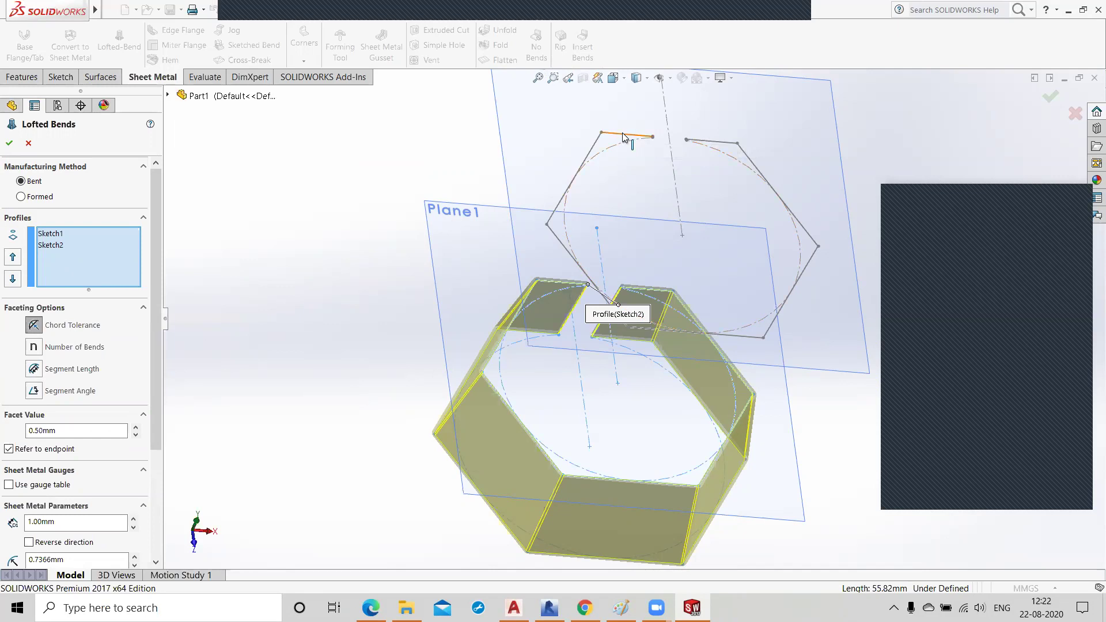
click(11, 143)
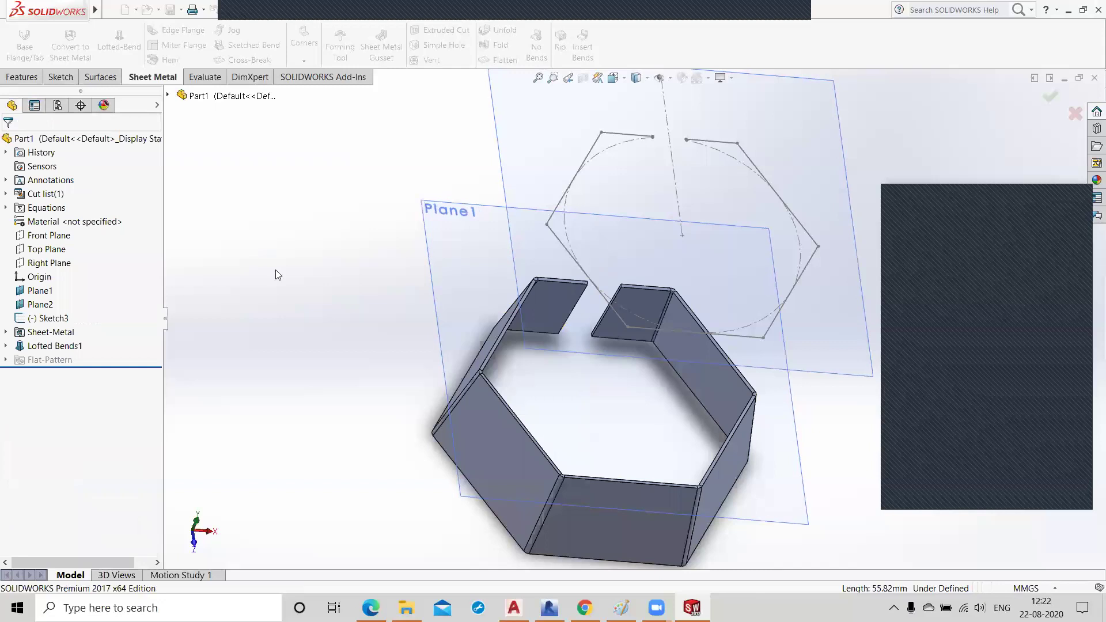
mouse_move(352, 326)
middle_down()
mouse_move(363, 388)
mouse_move(398, 447)
mouse_move(376, 450)
mouse_move(358, 328)
middle_up()
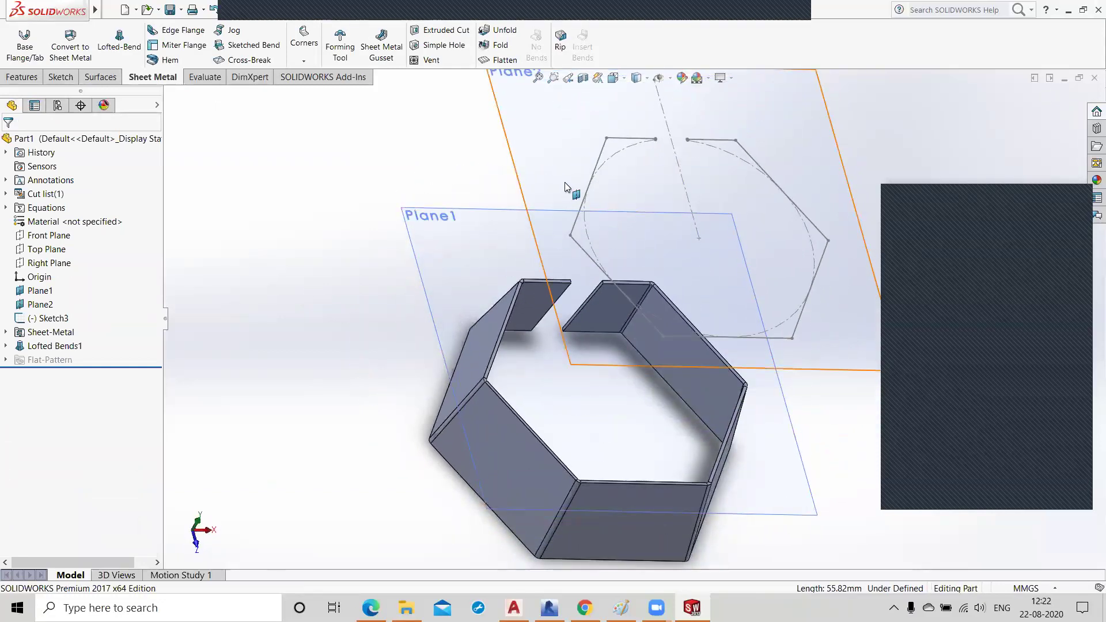
- Create a second Bent lofted bend between Sketch3 on Plane2 and Sketch2 on Plane1
click(119, 41)
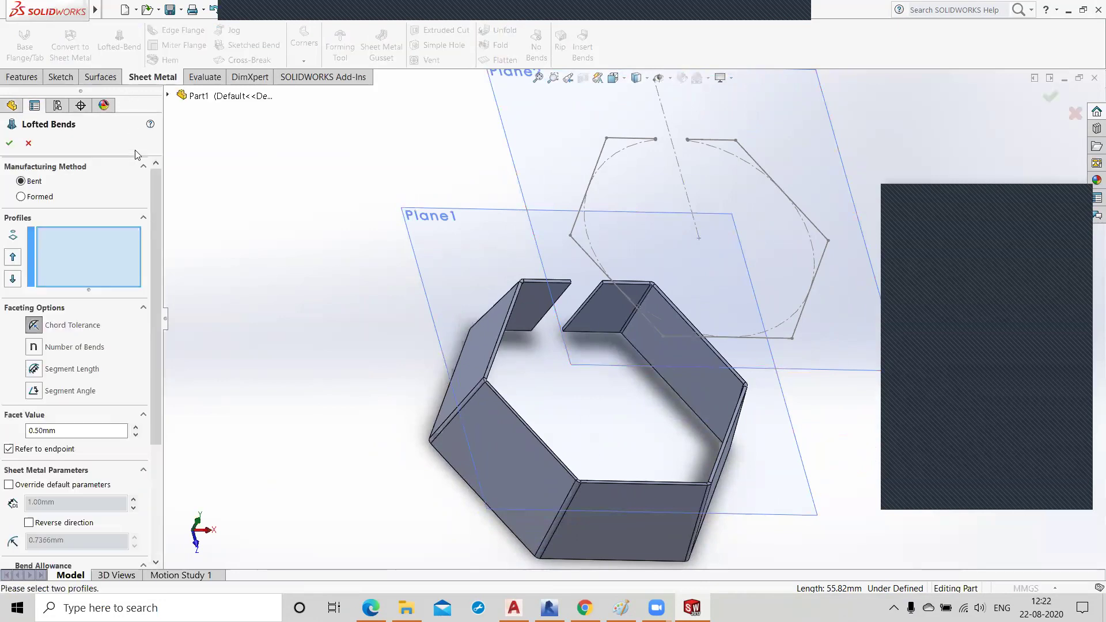
click(168, 95)
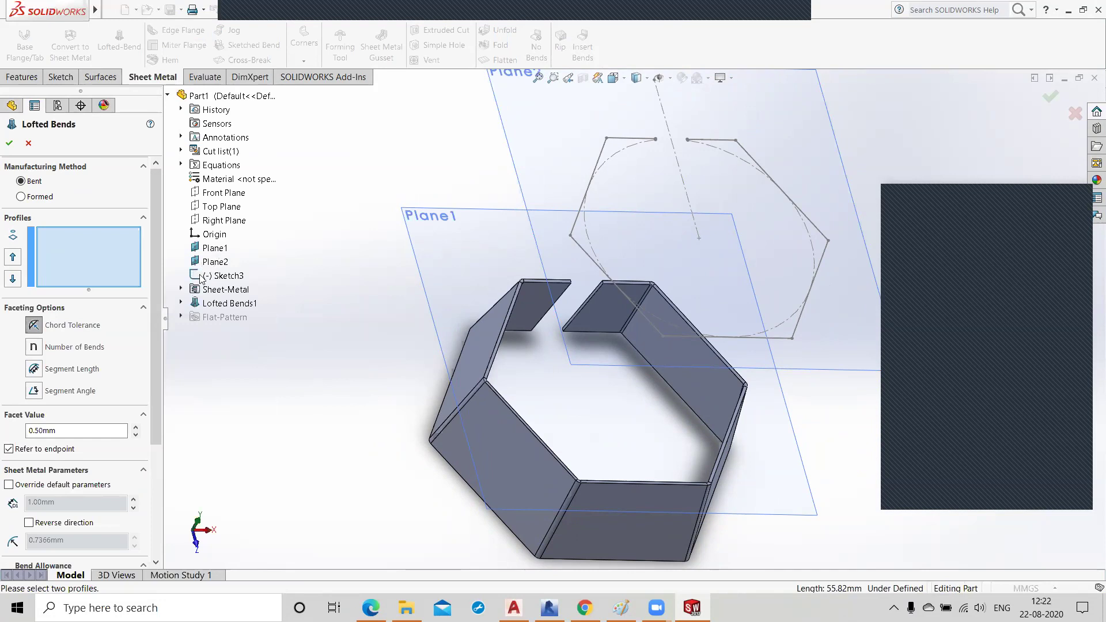
click(181, 290)
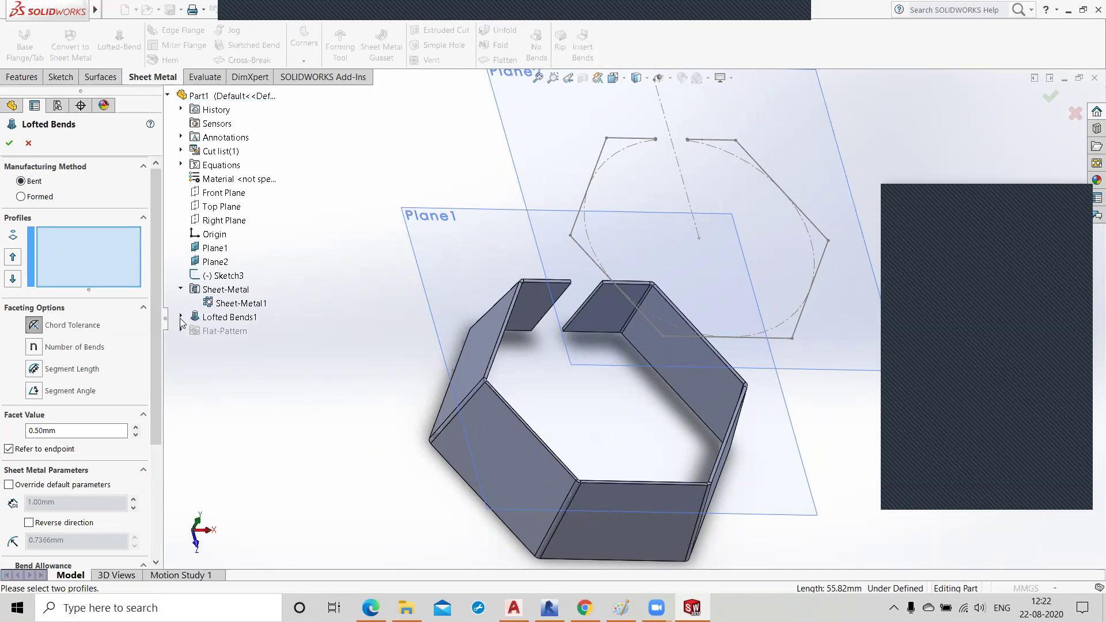
click(181, 317)
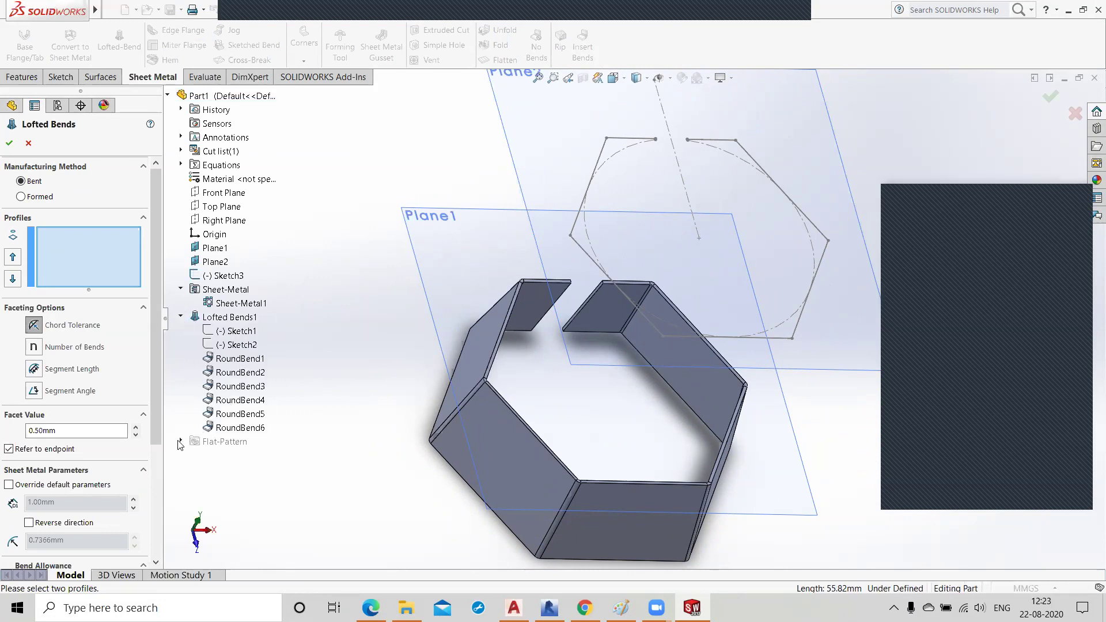
click(615, 139)
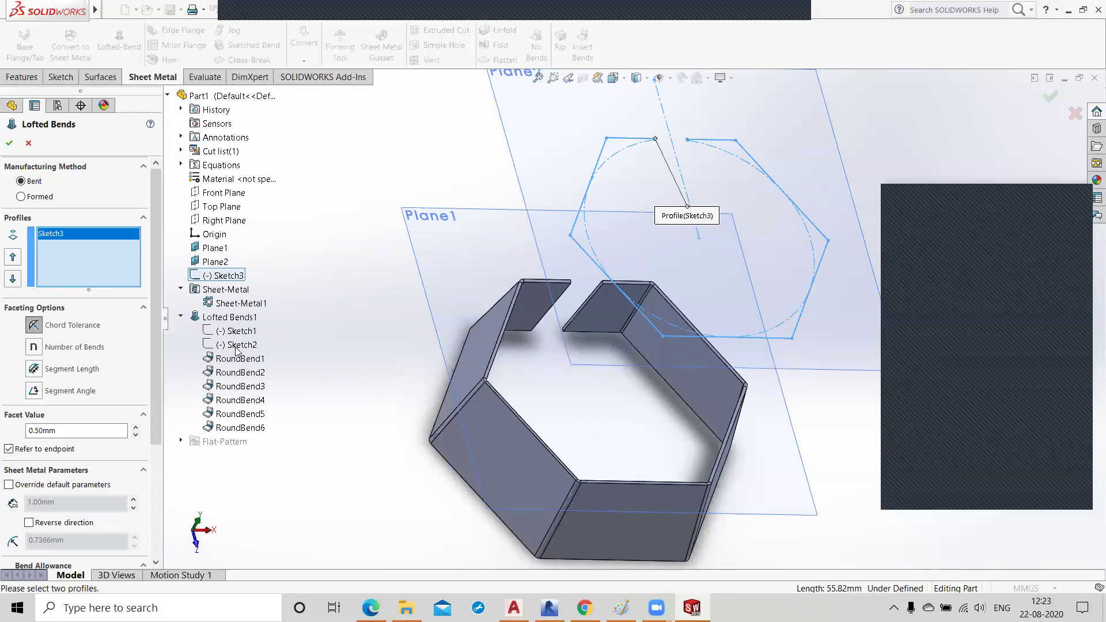
click(237, 344)
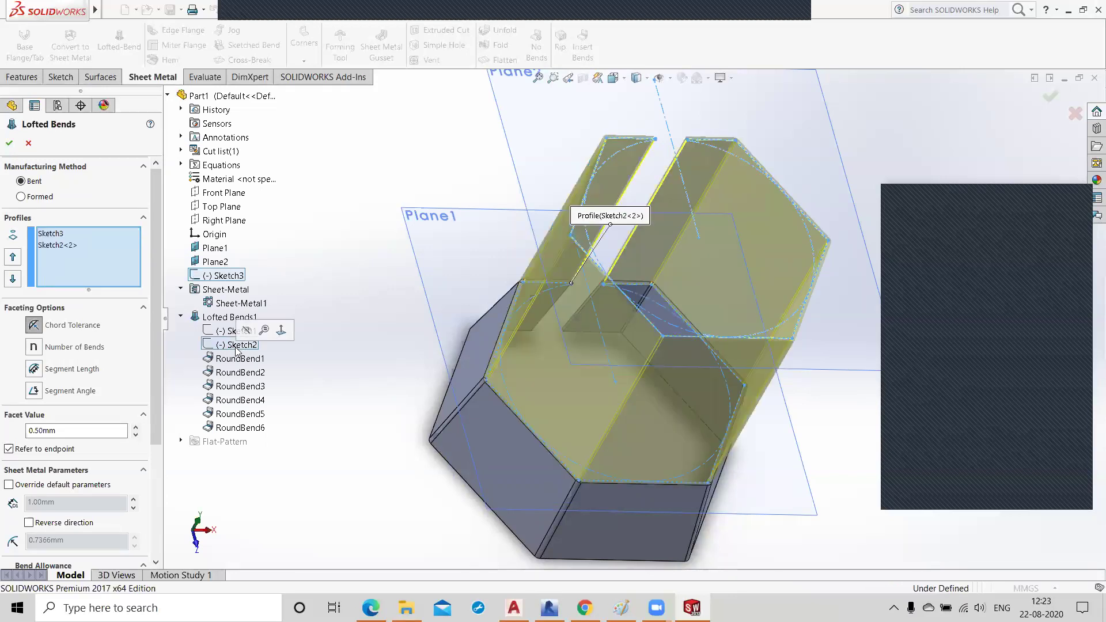
click(9, 143)
- Examine the two stacked lofted bends from several angles, including the bend edges, the open gap and the joint at Plane1
middle_drag(372, 220, 476, 296)
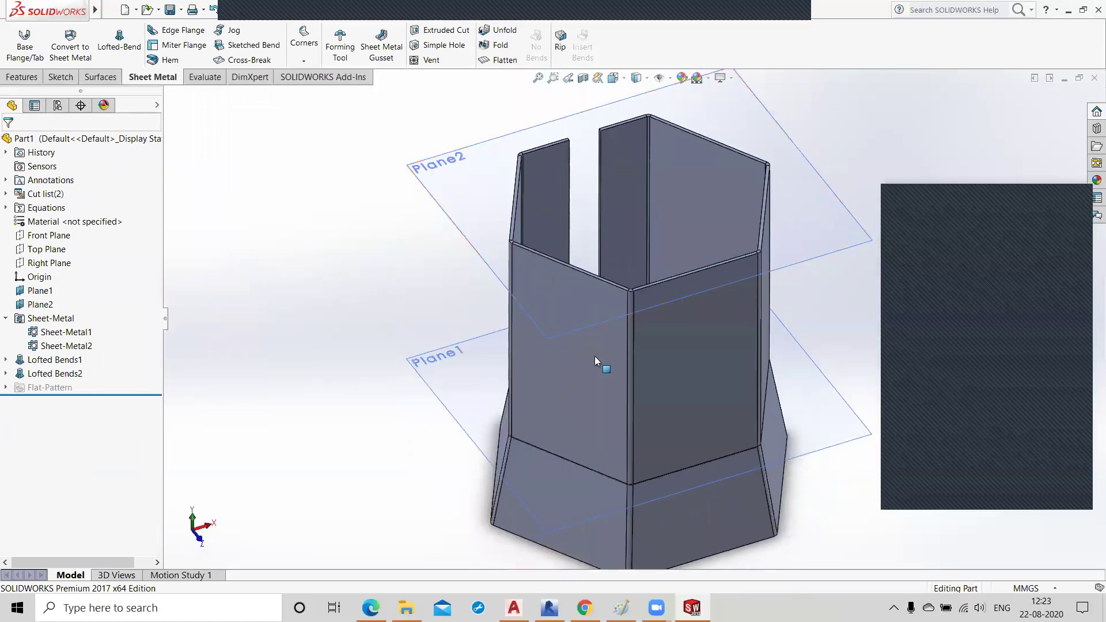
scroll(653, 333, down, 3)
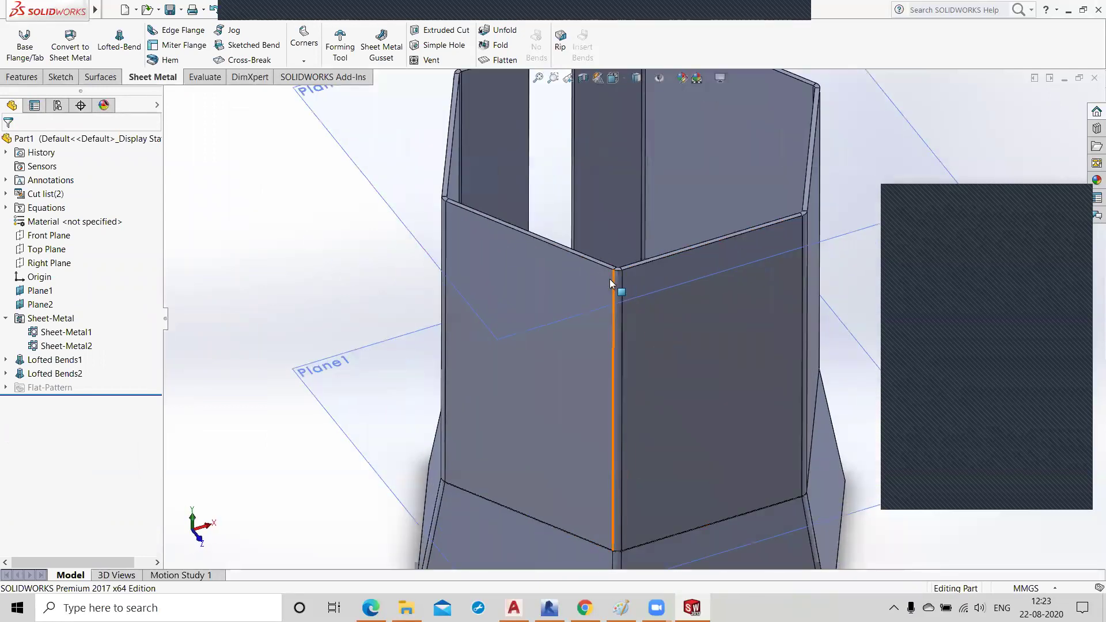
scroll(388, 276, up, 5)
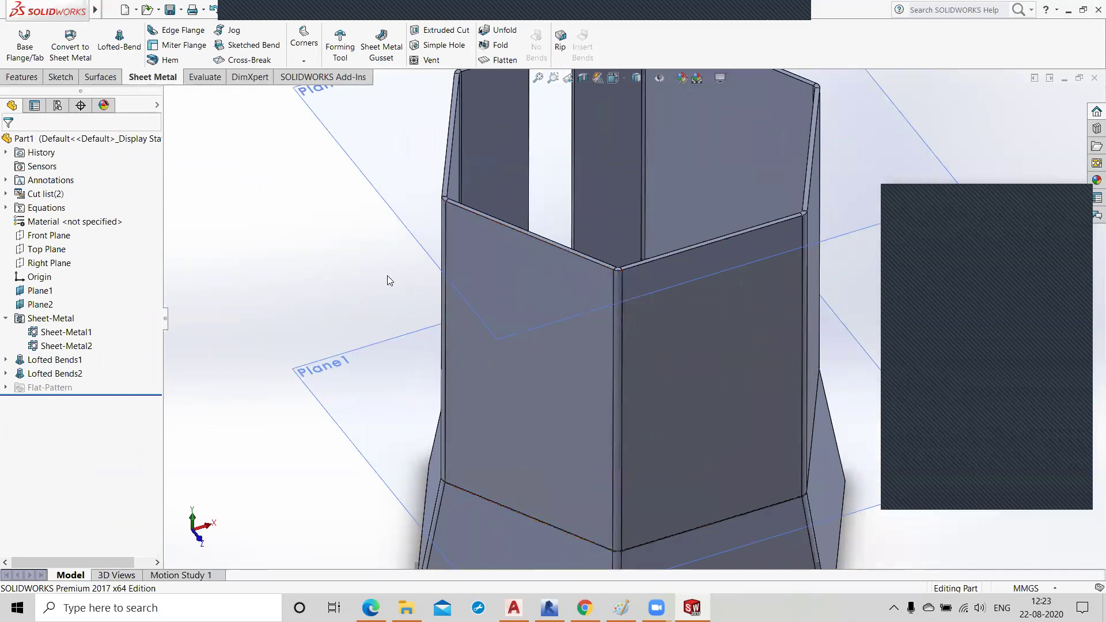
middle_drag(407, 247, 413, 440)
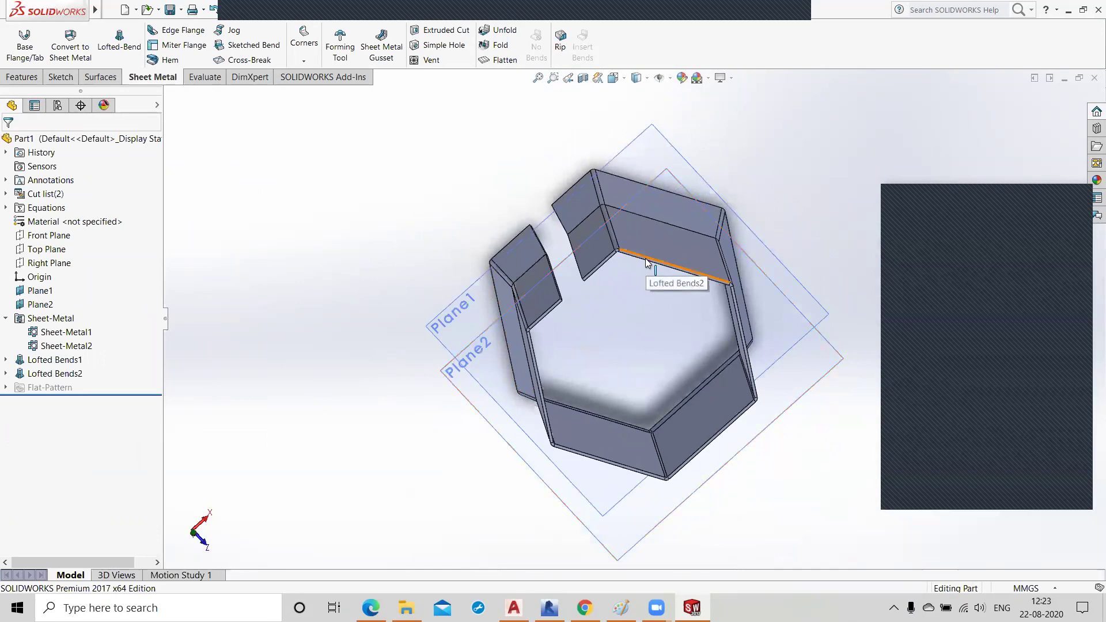
scroll(628, 263, up, 2)
scroll(629, 262, down, 2)
scroll(630, 261, down, 2)
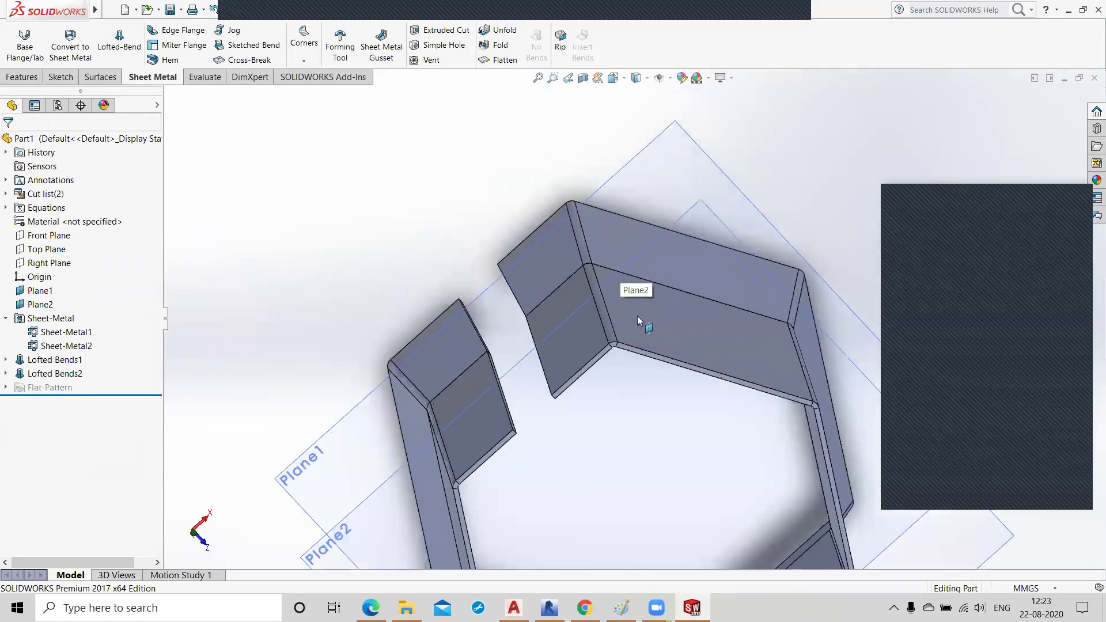
middle_drag(647, 408, 671, 324)
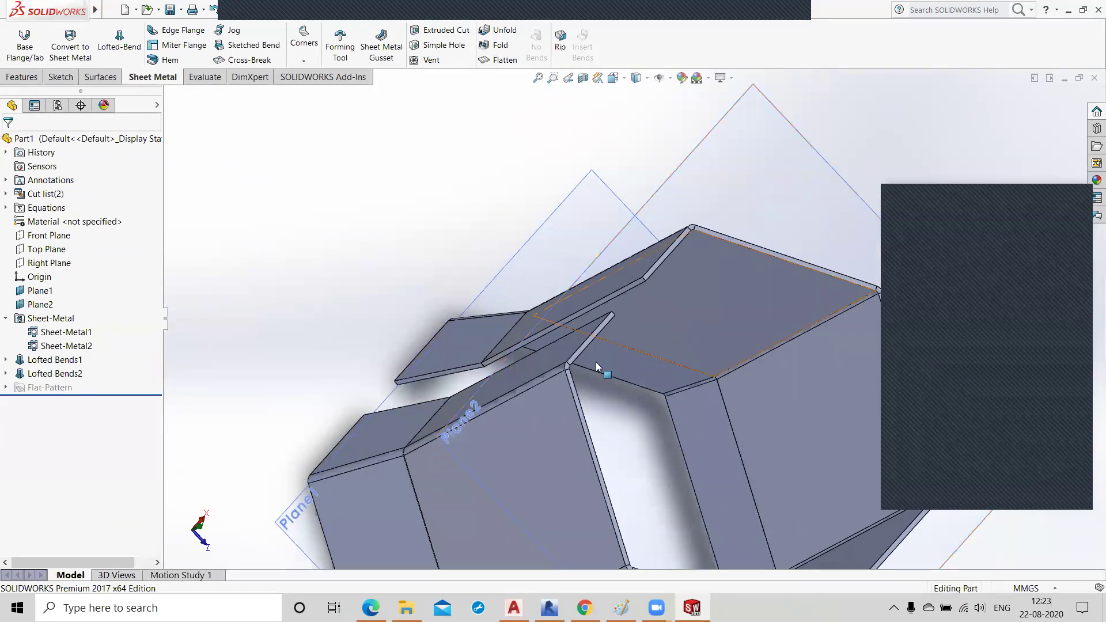
scroll(562, 383, up, 3)
scroll(562, 383, up, 4)
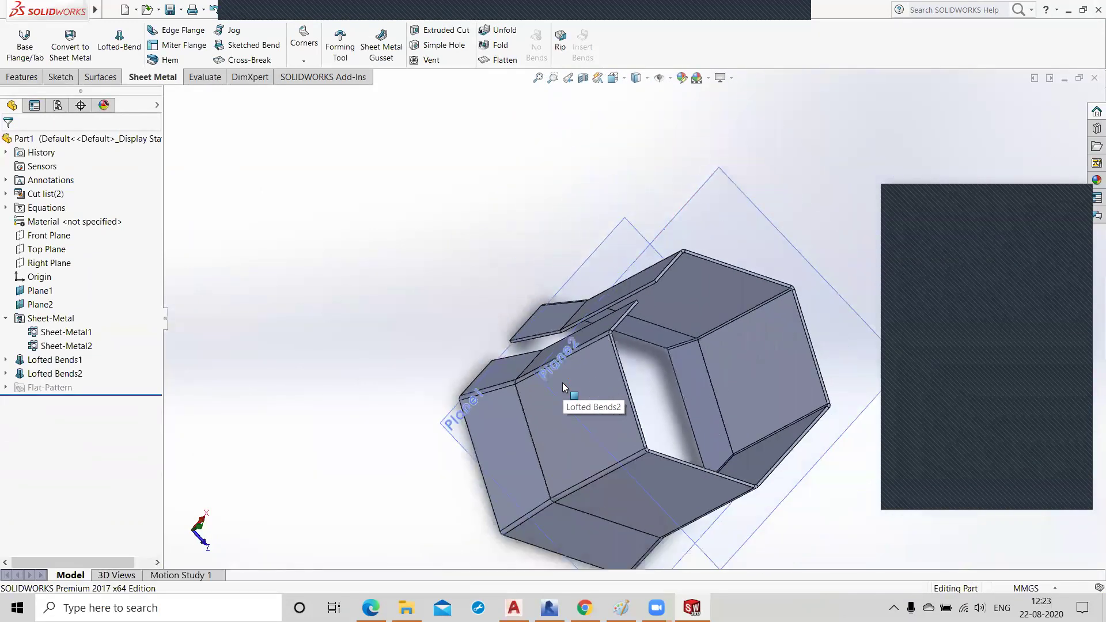
middle_drag(757, 493, 611, 468)
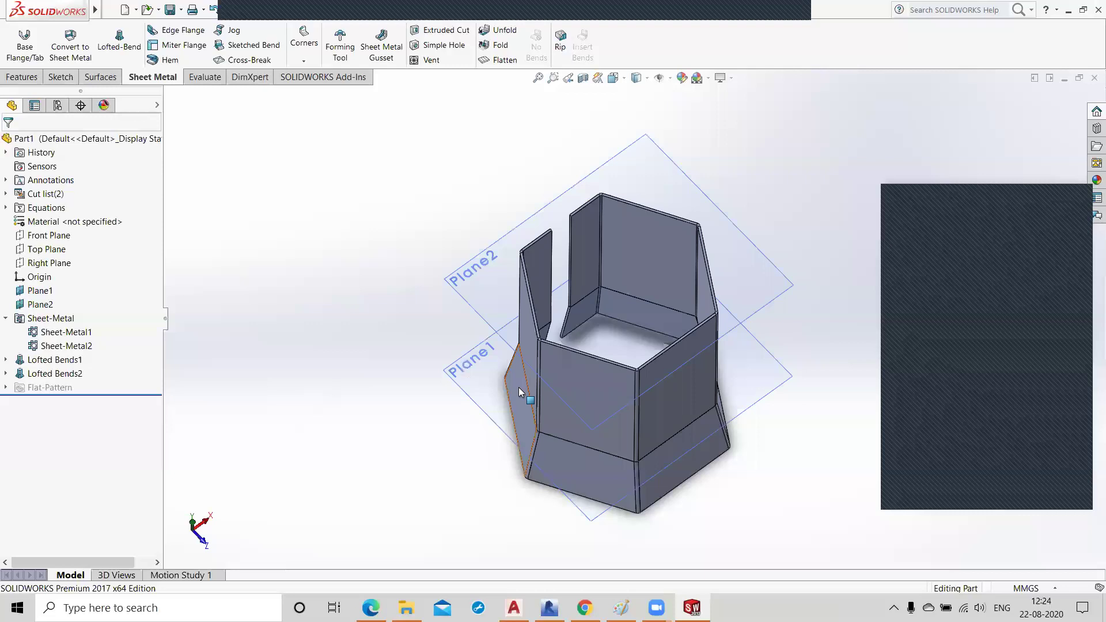
click(518, 387)
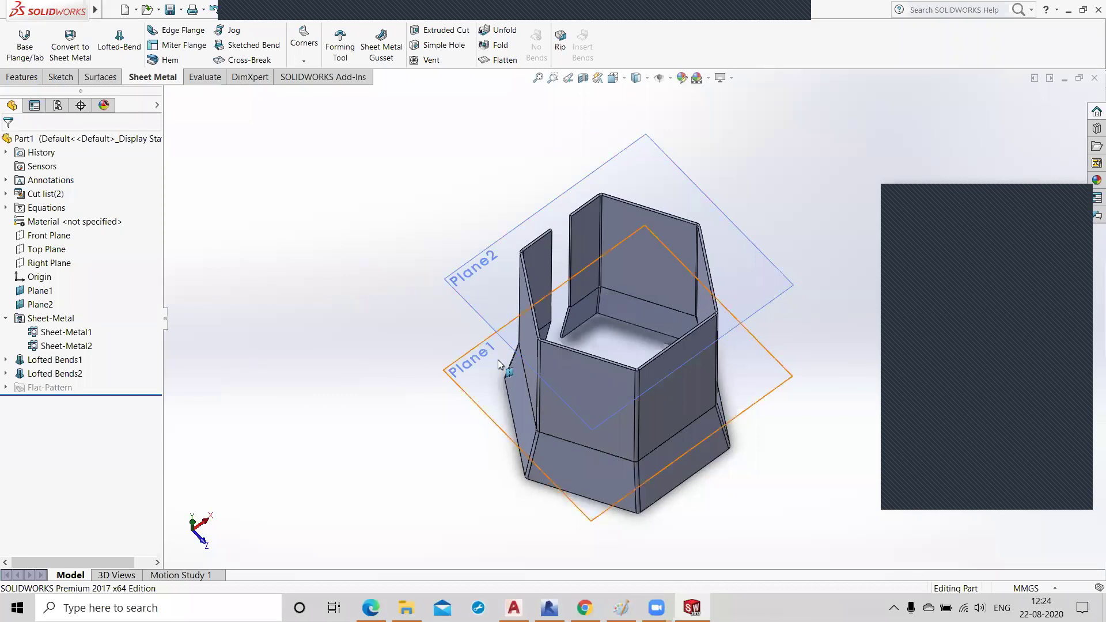
scroll(497, 360, down, 1)
scroll(497, 360, up, 1)
scroll(499, 363, up, 1)
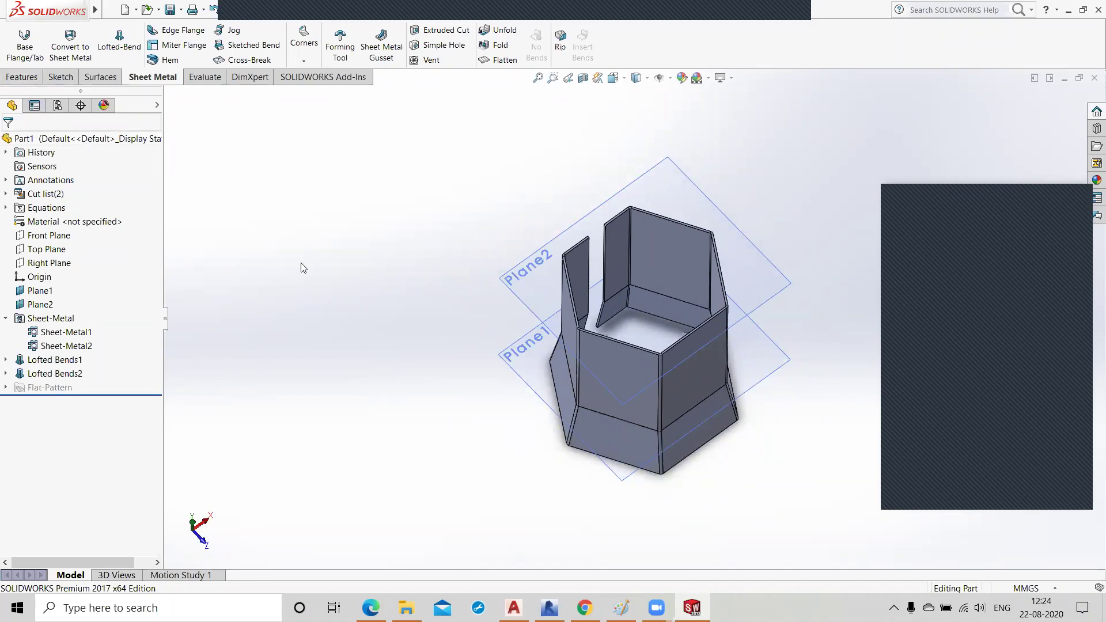
- Undo both lofted bends, going back to the three open hexagon sketches
key(ctrl+z)
key(ctrl+z)
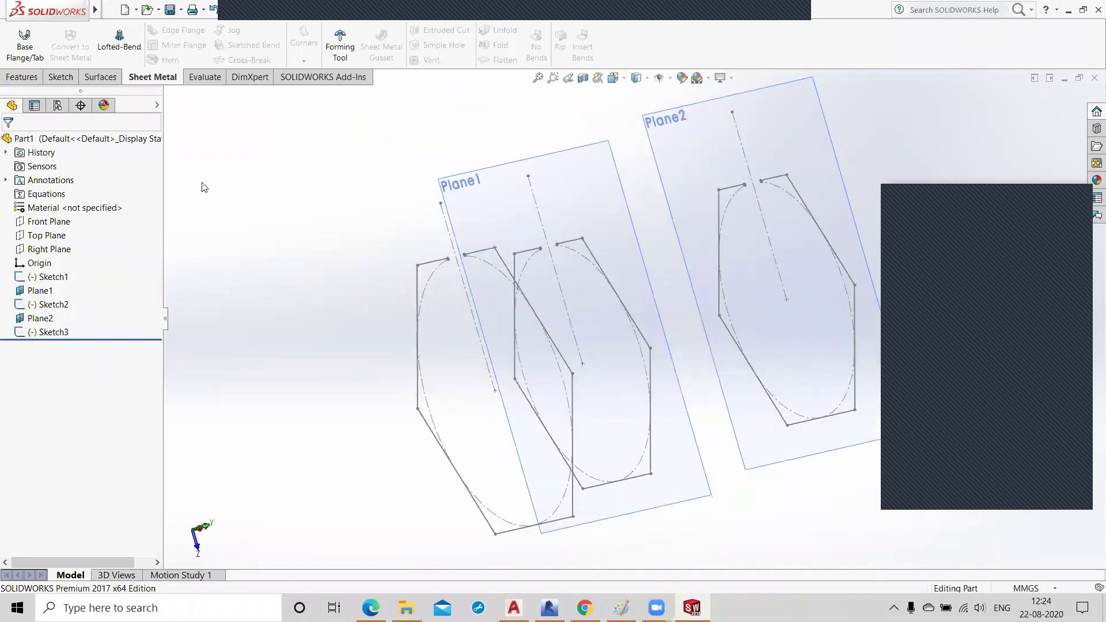
- Try to build a solid Lofted Boss/Base using segments of the open hexagons as profiles, and cancel the command
click(22, 77)
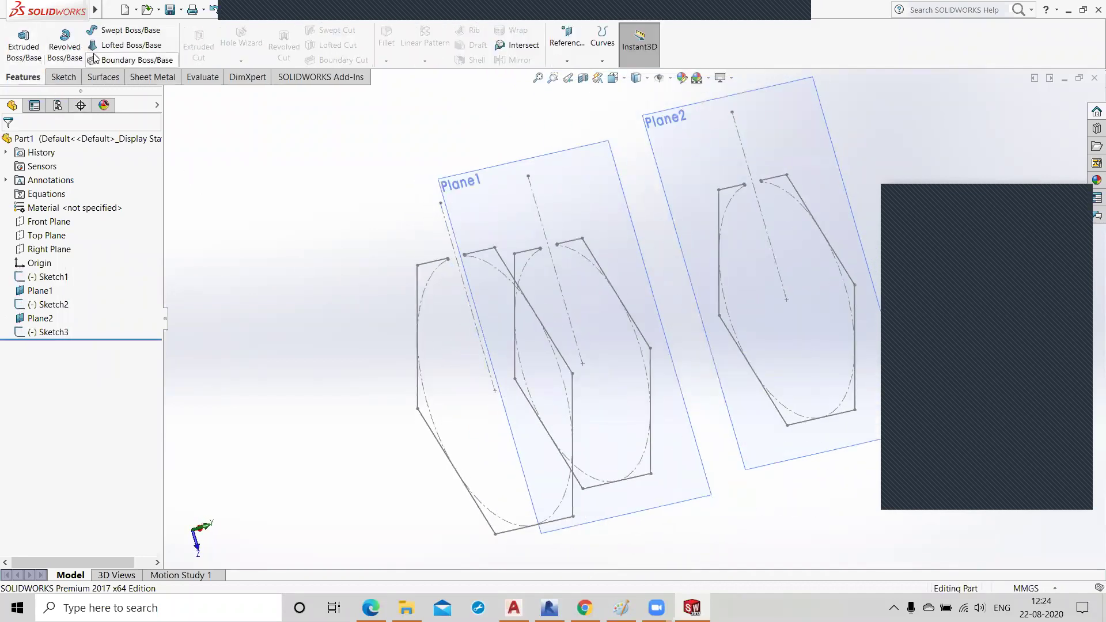
click(131, 45)
click(439, 261)
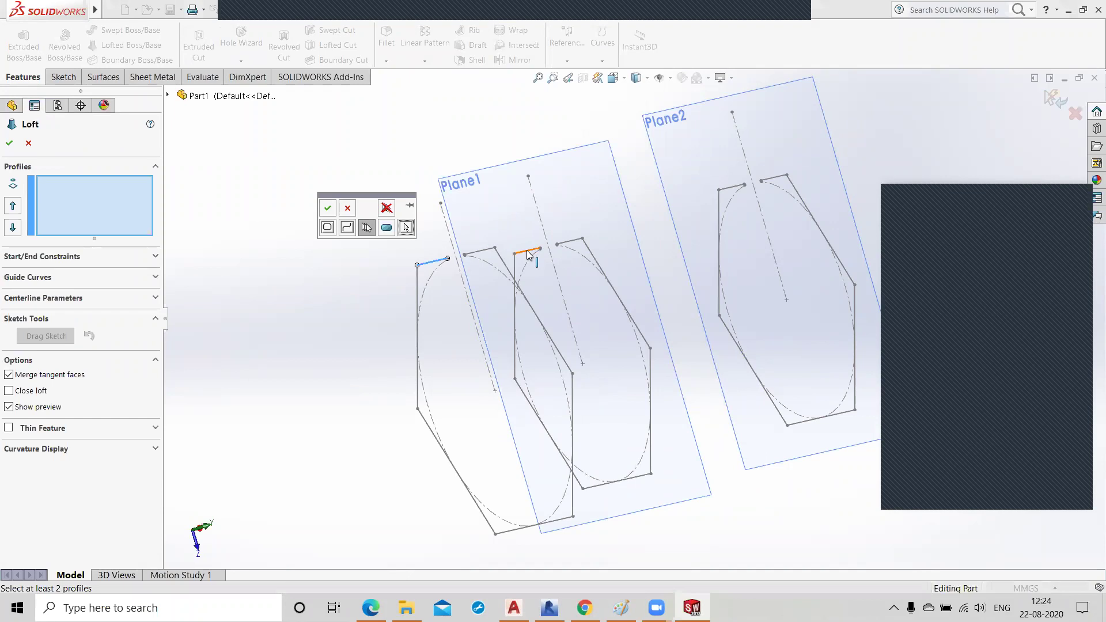
click(529, 255)
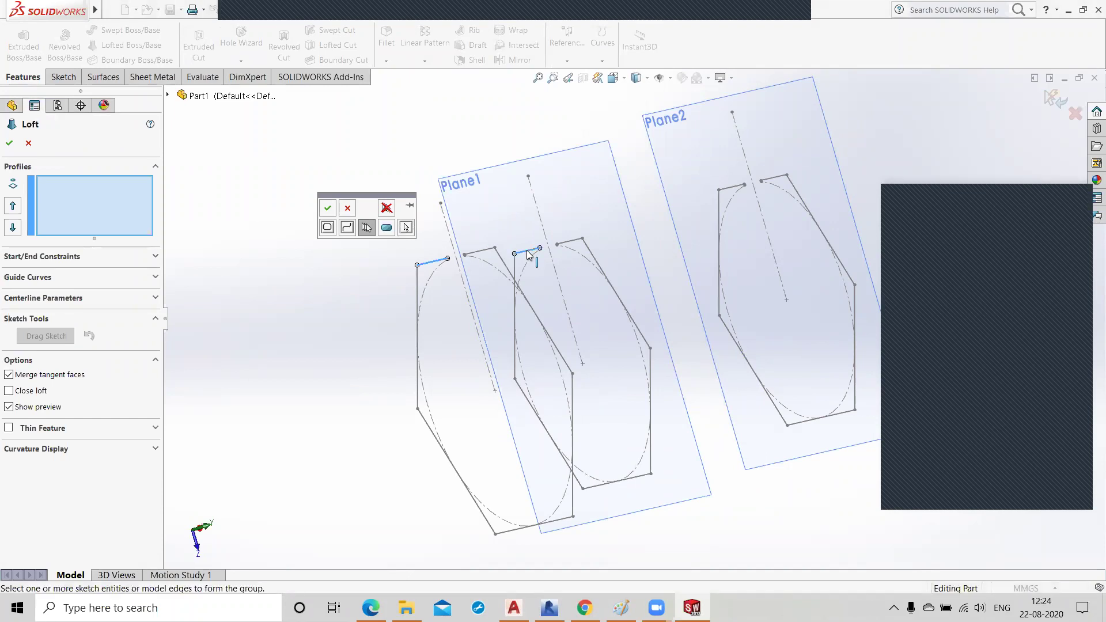
click(51, 189)
click(155, 258)
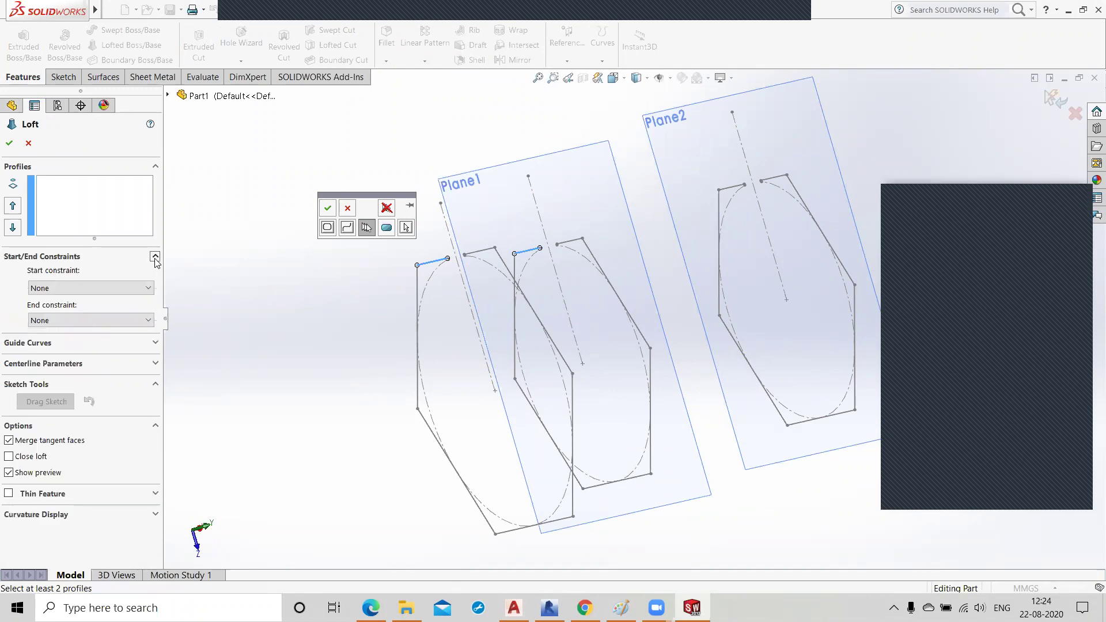
click(328, 208)
click(428, 266)
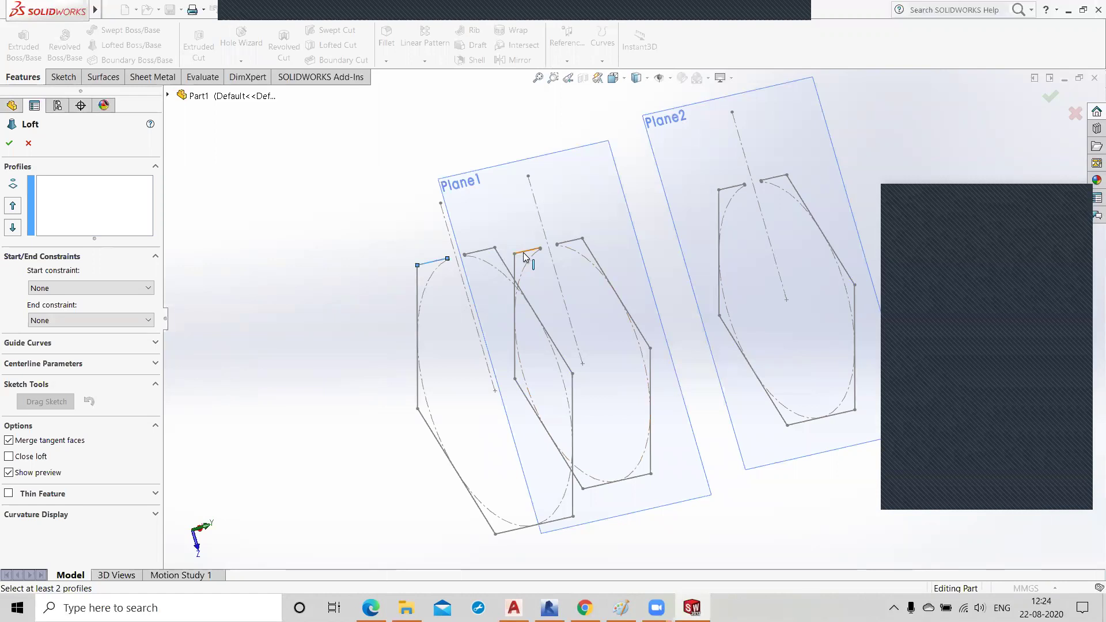
click(721, 189)
click(29, 143)
- Try a Lofted Surface through Sketch1, Sketch2 and Sketch3 as profiles, and undo it
scroll(365, 317, up, 2)
scroll(364, 316, up, 1)
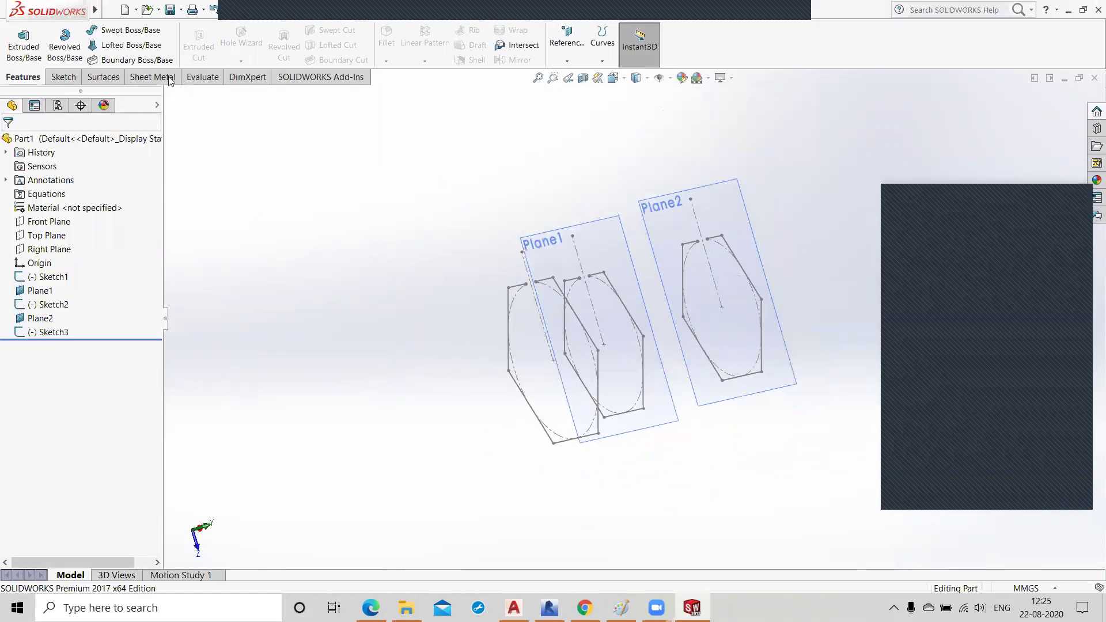
click(98, 78)
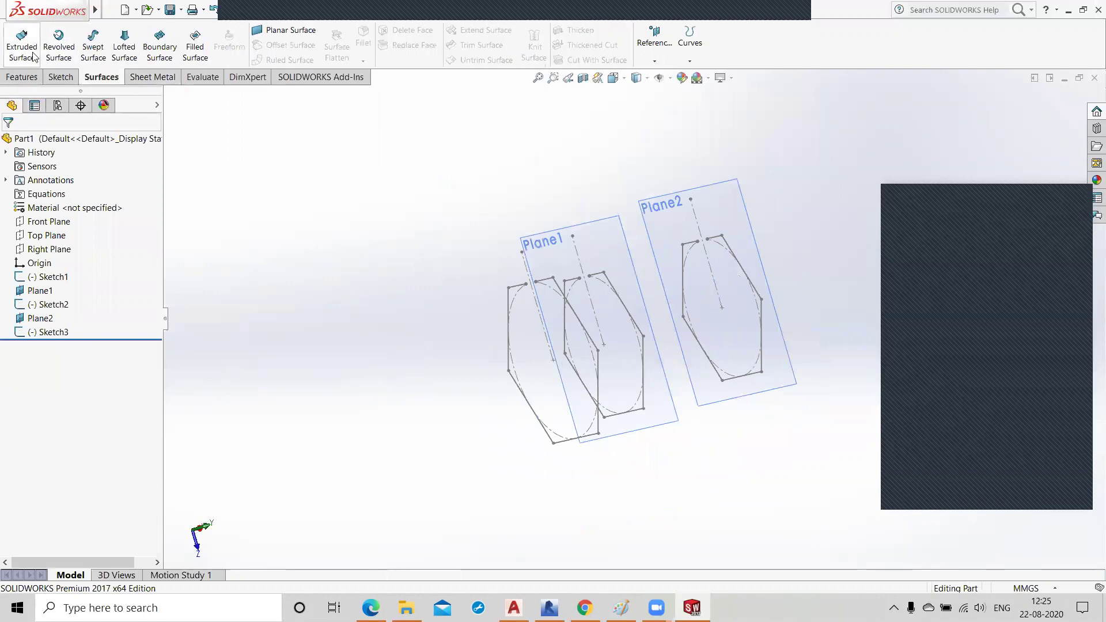
click(125, 52)
click(513, 289)
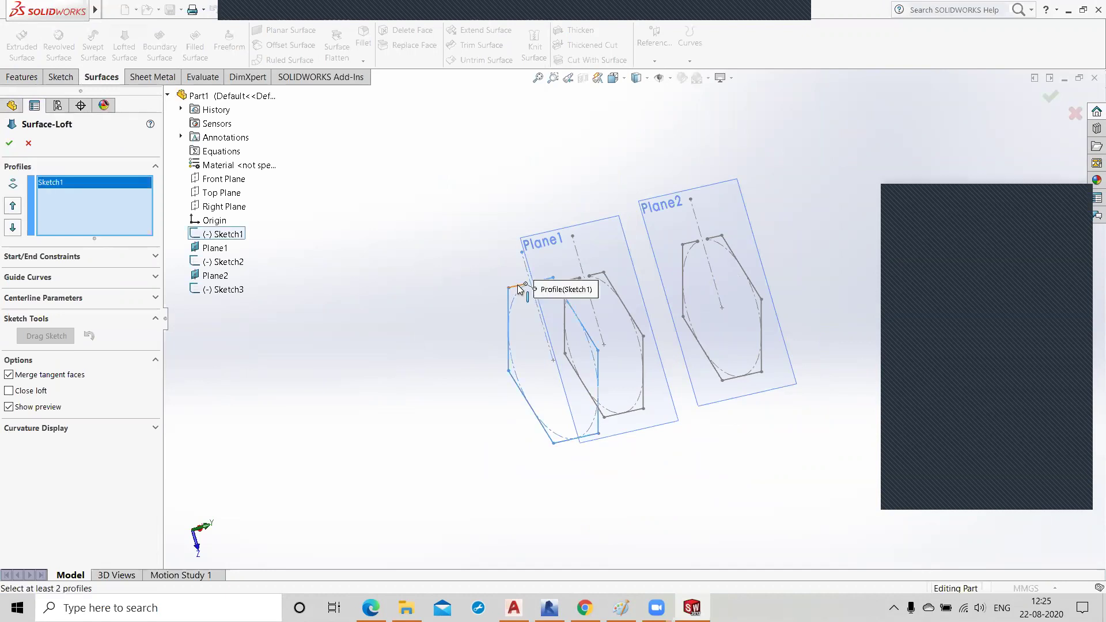
click(231, 266)
click(225, 290)
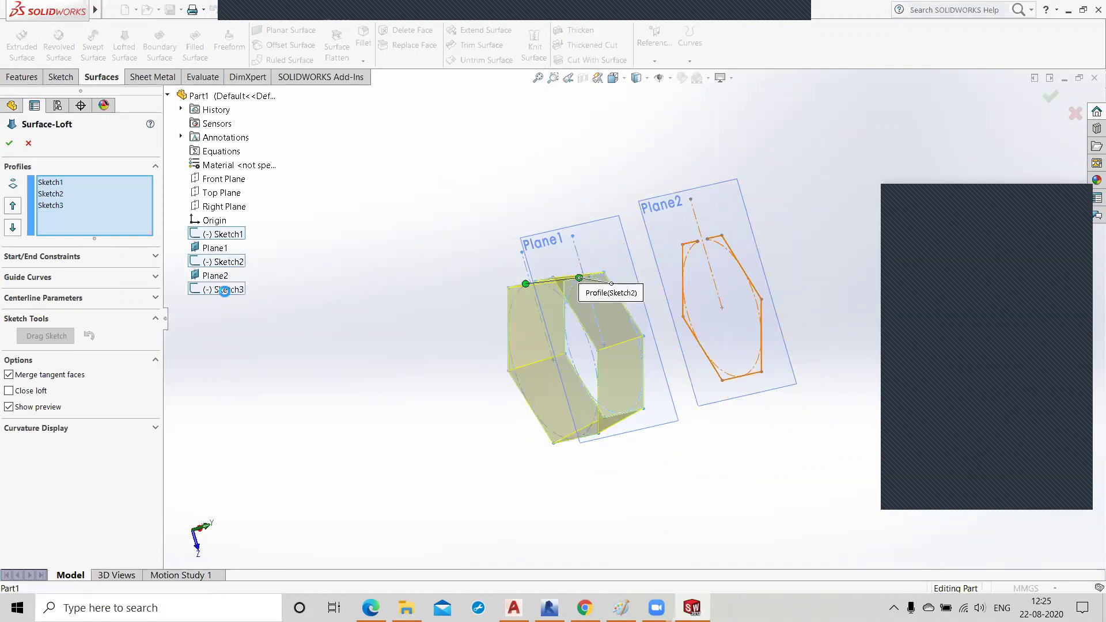
middle_drag(373, 375, 300, 286)
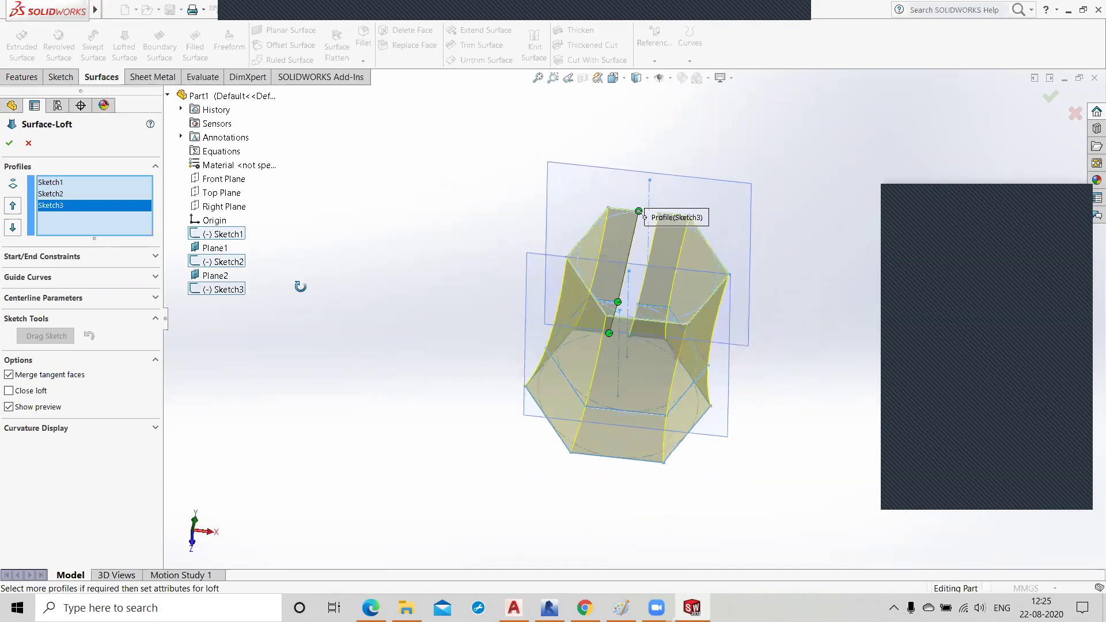
middle_drag(686, 499, 613, 516)
click(10, 145)
mouse_move(484, 393)
middle_down()
mouse_move(465, 457)
mouse_move(400, 451)
mouse_move(296, 494)
mouse_move(258, 473)
mouse_move(323, 503)
mouse_move(454, 417)
mouse_move(479, 386)
middle_up()
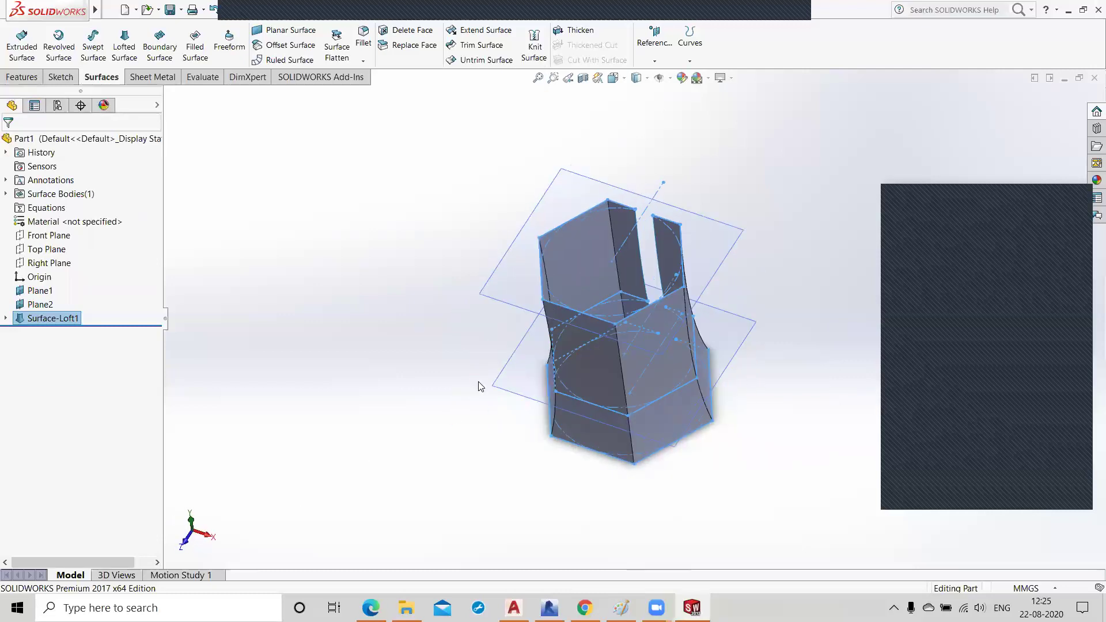
key(ctrl+z)
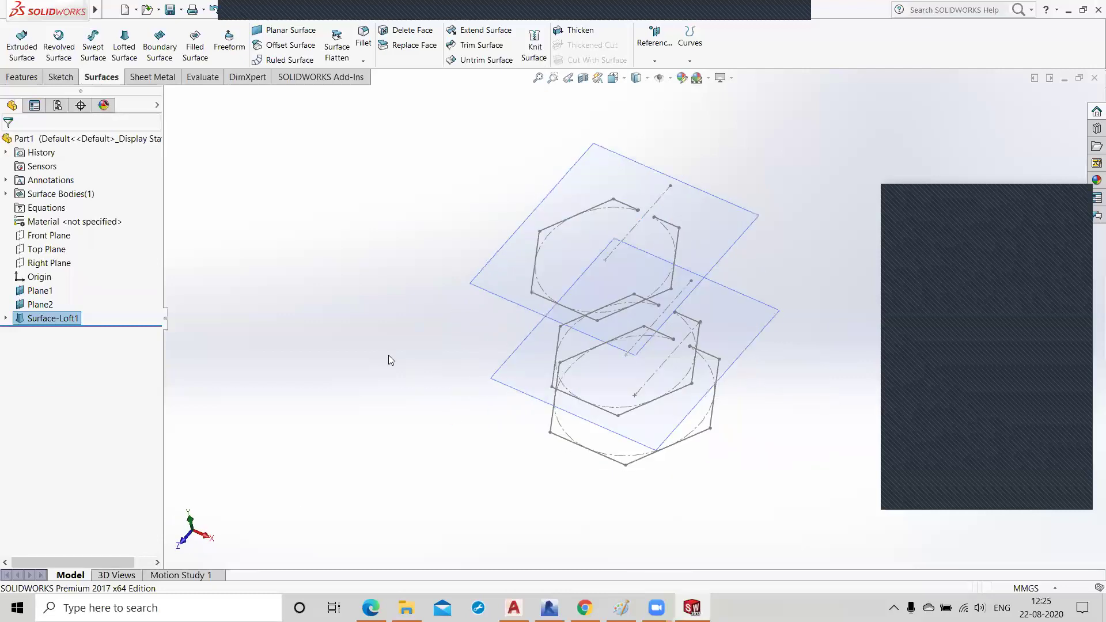
- Try an Extruded Boss/Base of the open hexagon in Sketch1 as a thin feature, and cancel it
mouse_move(391, 322)
middle_down()
mouse_move(415, 382)
mouse_move(440, 365)
mouse_move(405, 314)
middle_up()
click(22, 76)
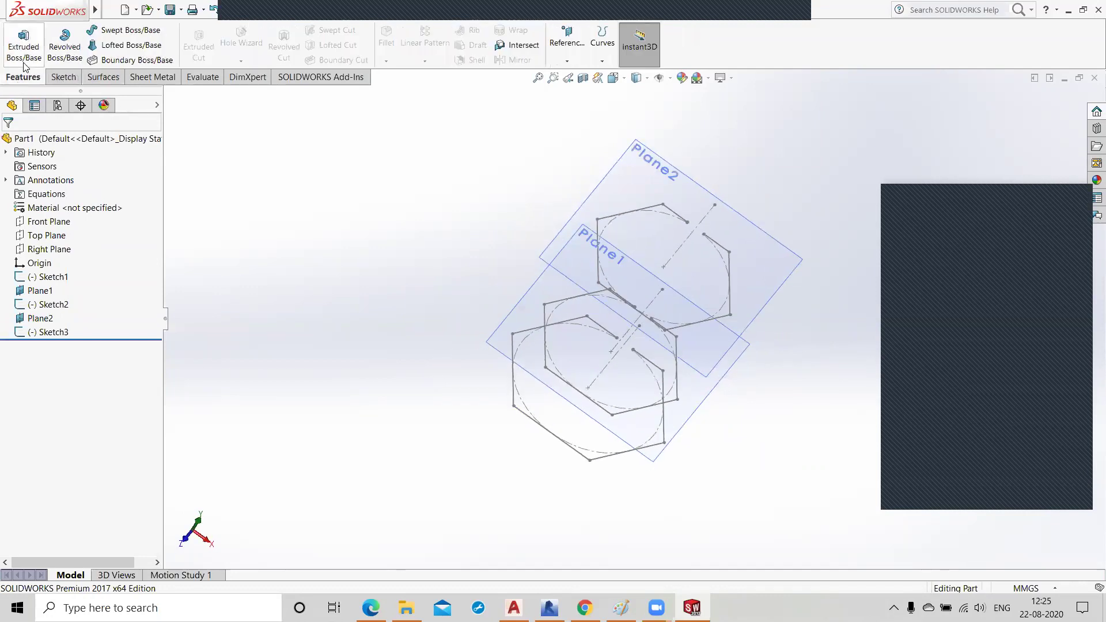
click(23, 49)
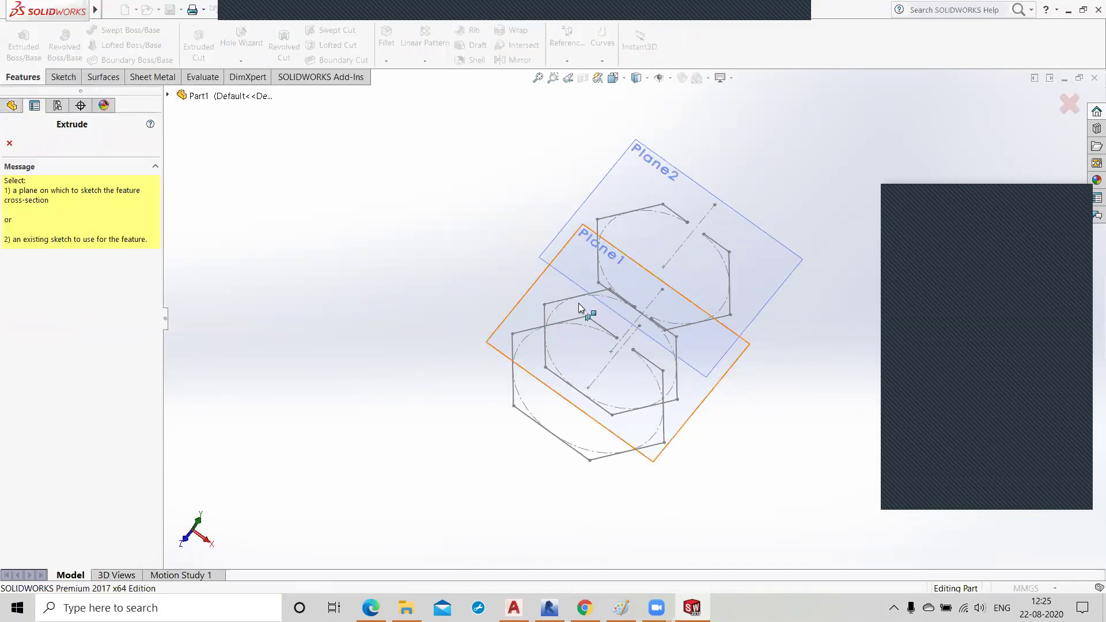
click(598, 328)
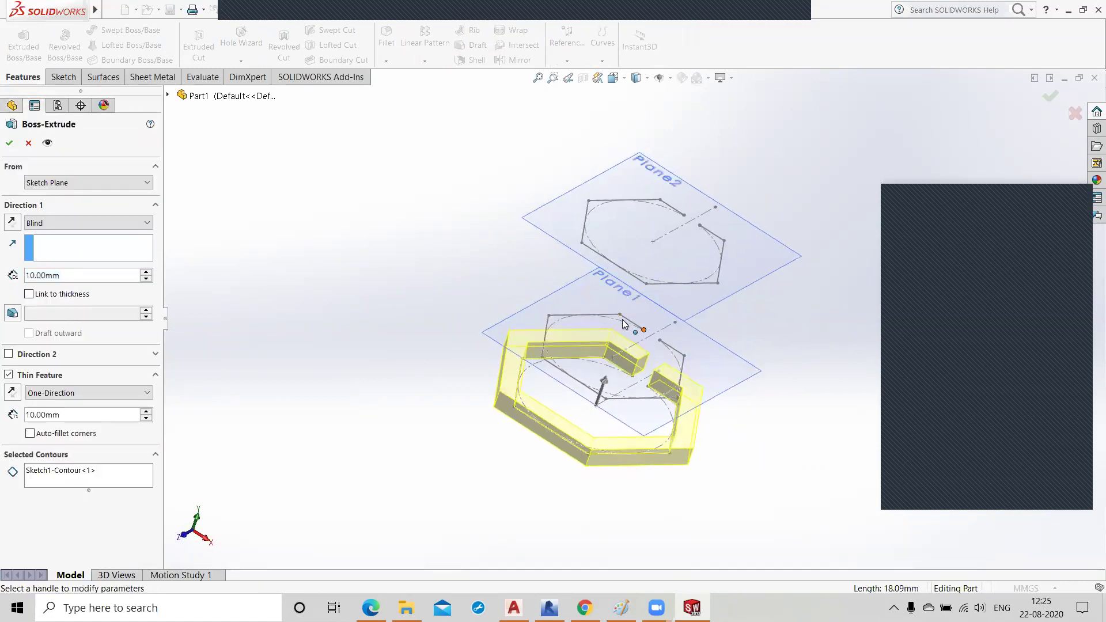
click(28, 143)
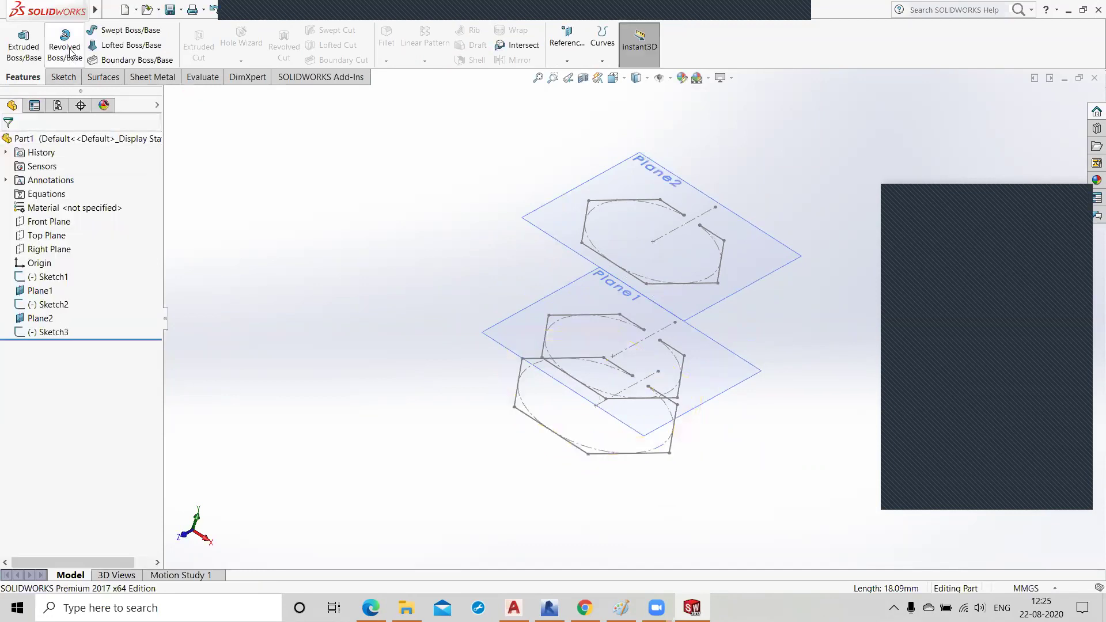
- Try a Lofted Boss/Base from the open hexagon in Sketch1 using group, closed-loop and standard profile selection, and cancel the command
click(119, 45)
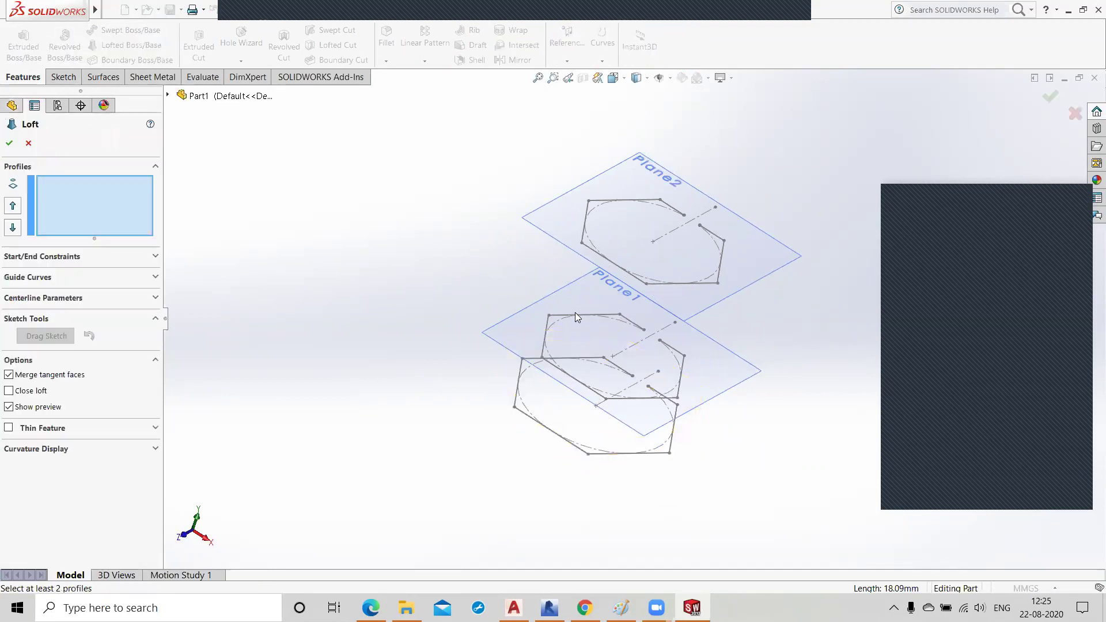
click(617, 370)
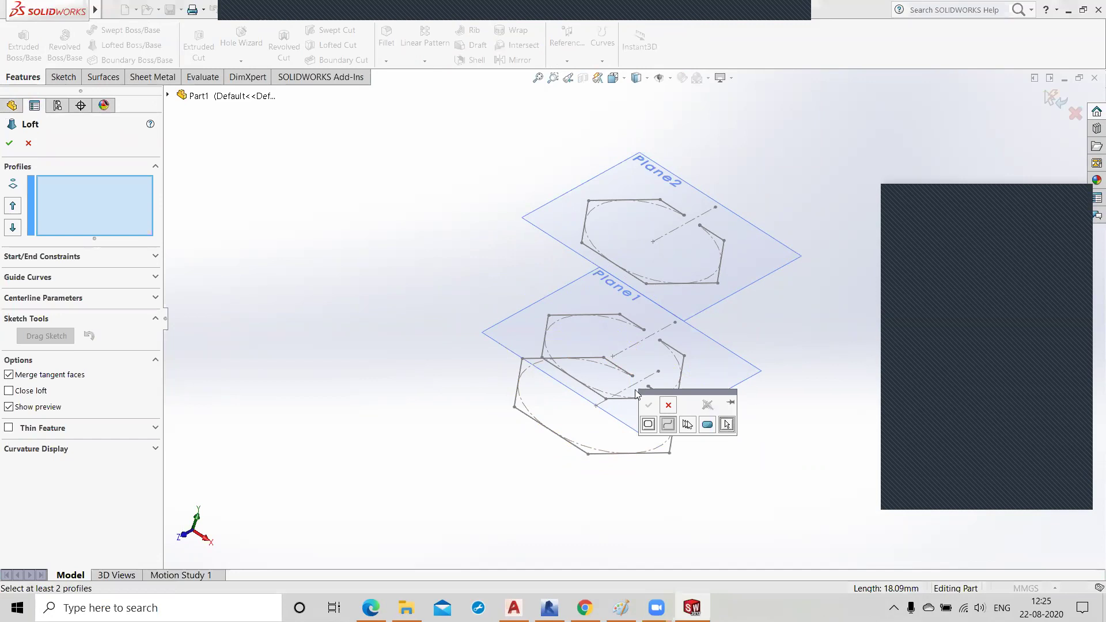
click(687, 425)
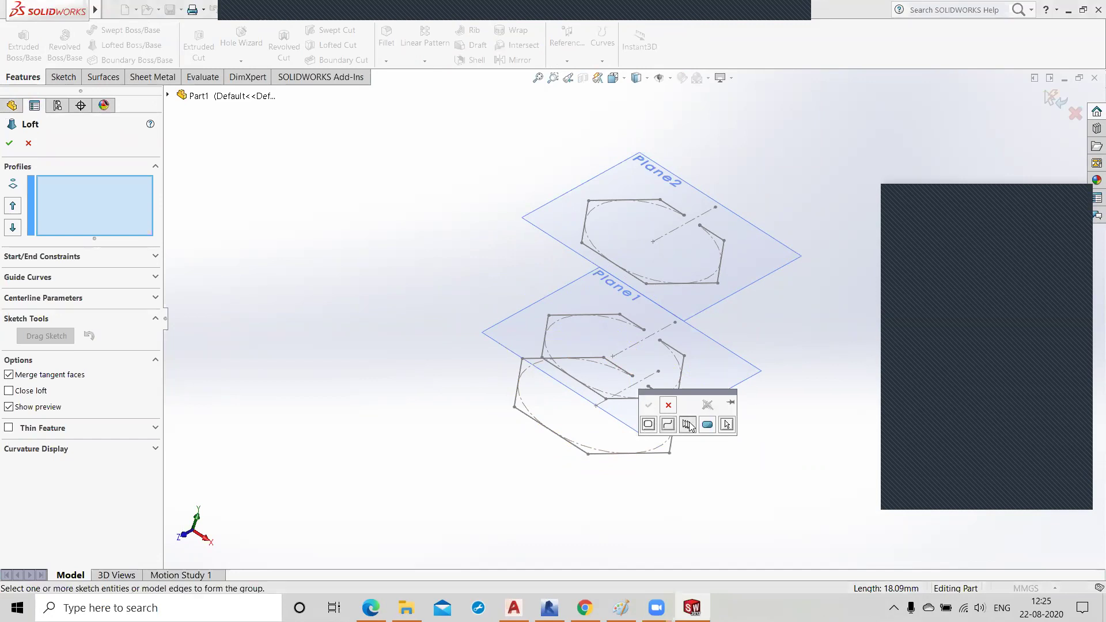
click(623, 375)
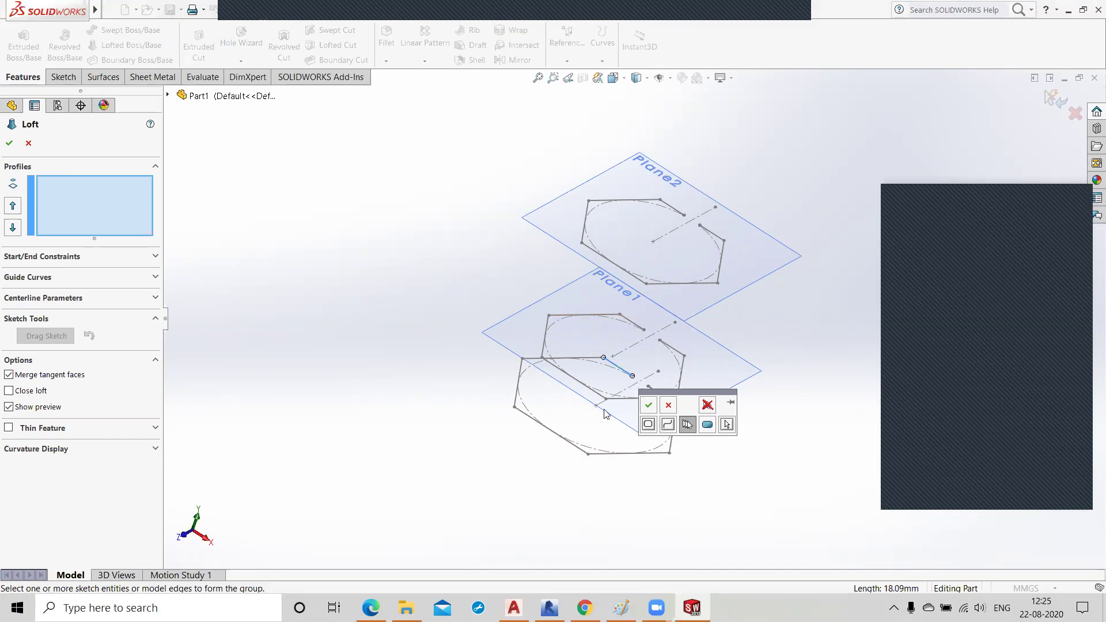
click(648, 425)
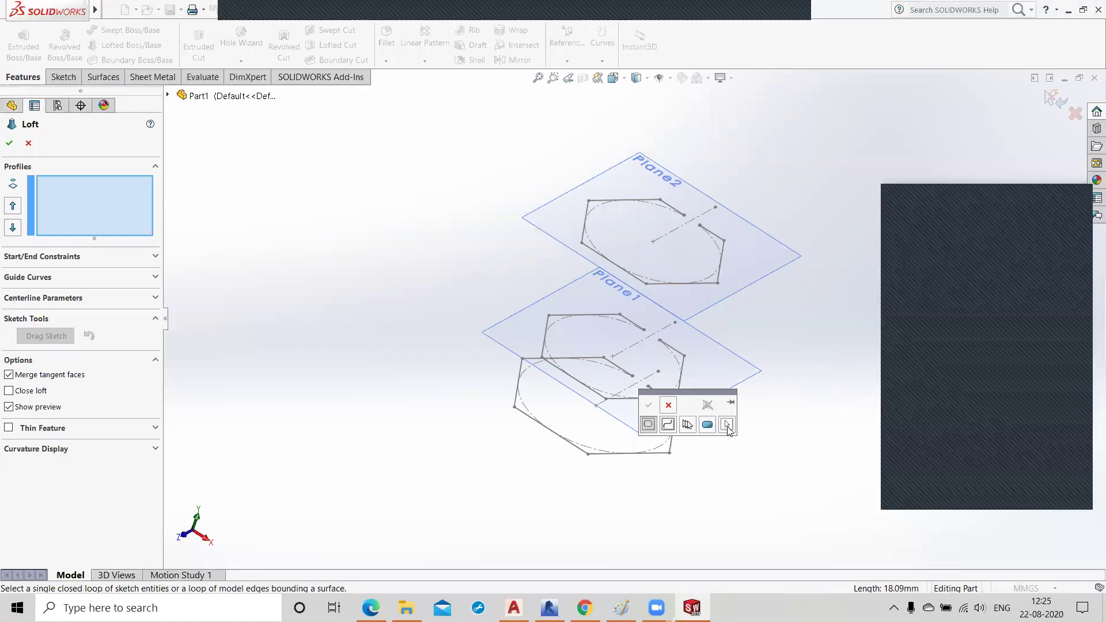
click(727, 426)
click(623, 374)
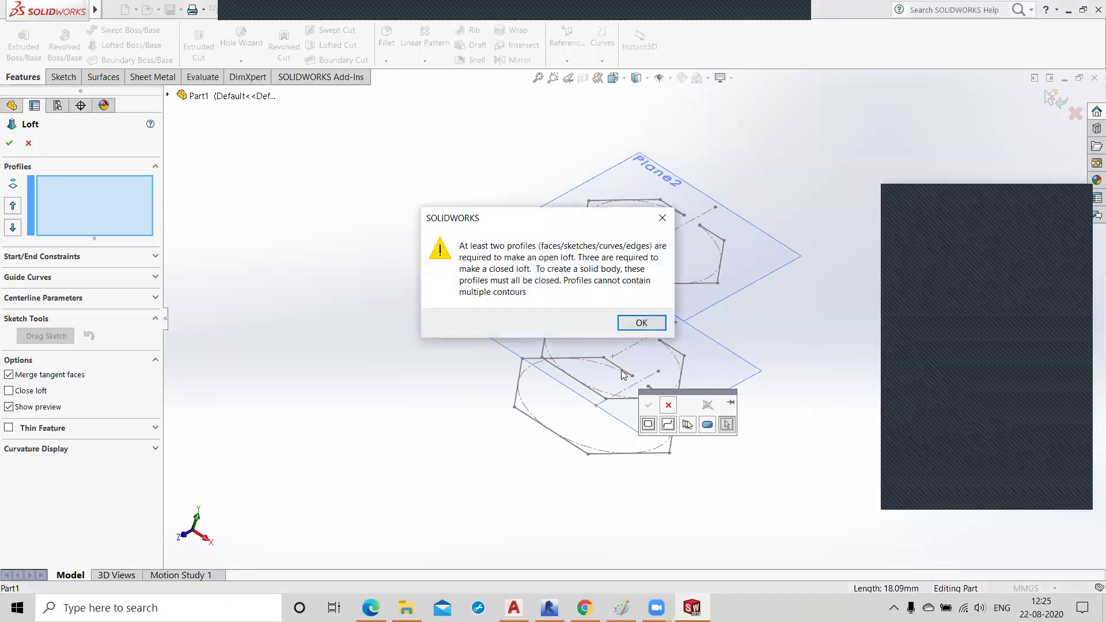
click(642, 322)
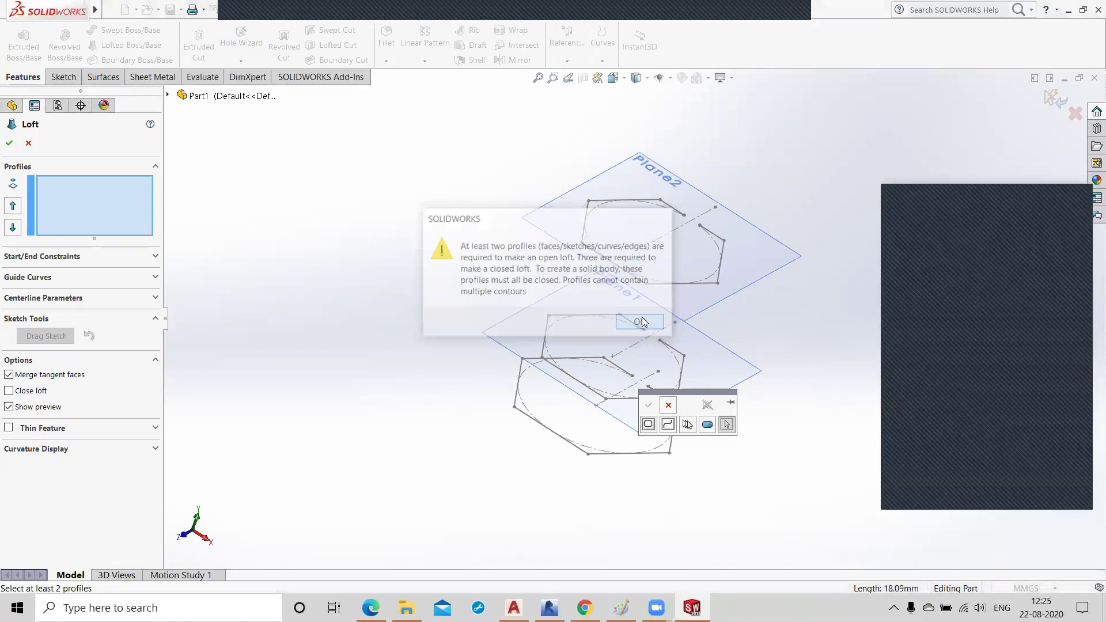
click(667, 406)
key(Escape)
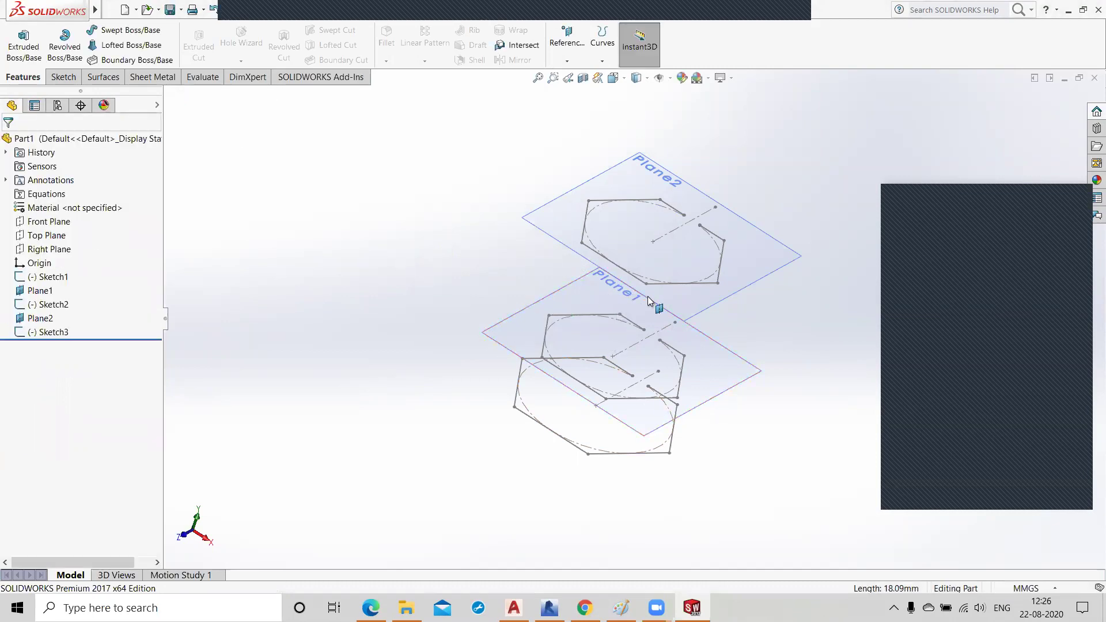
mouse_move(665, 318)
middle_down()
mouse_move(733, 418)
mouse_move(667, 386)
mouse_move(684, 432)
middle_up()
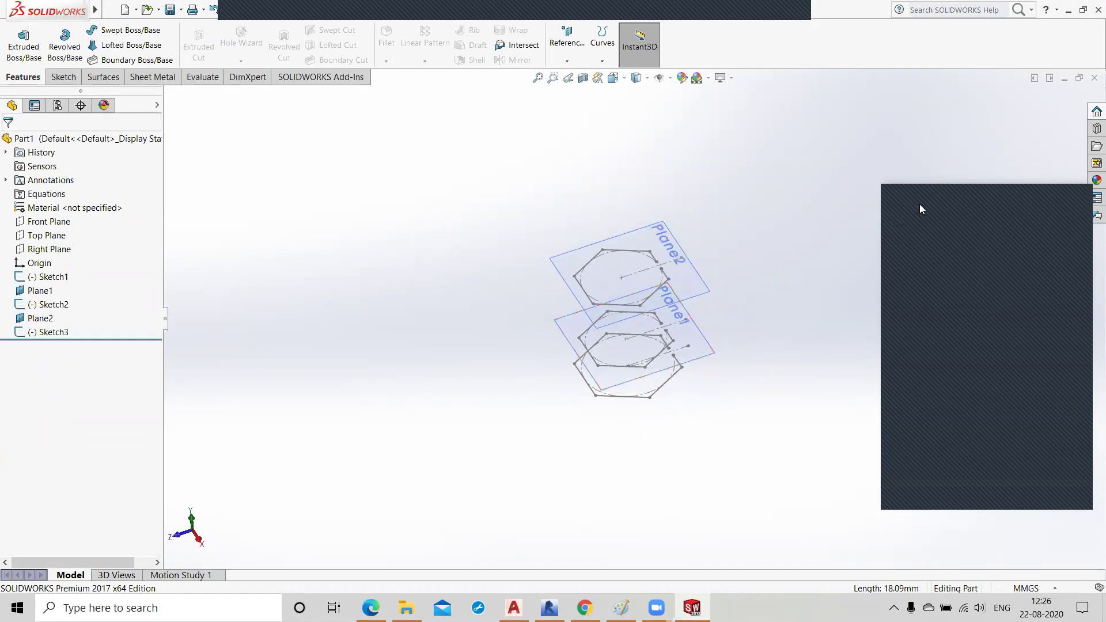
scroll(638, 302, down, 1)
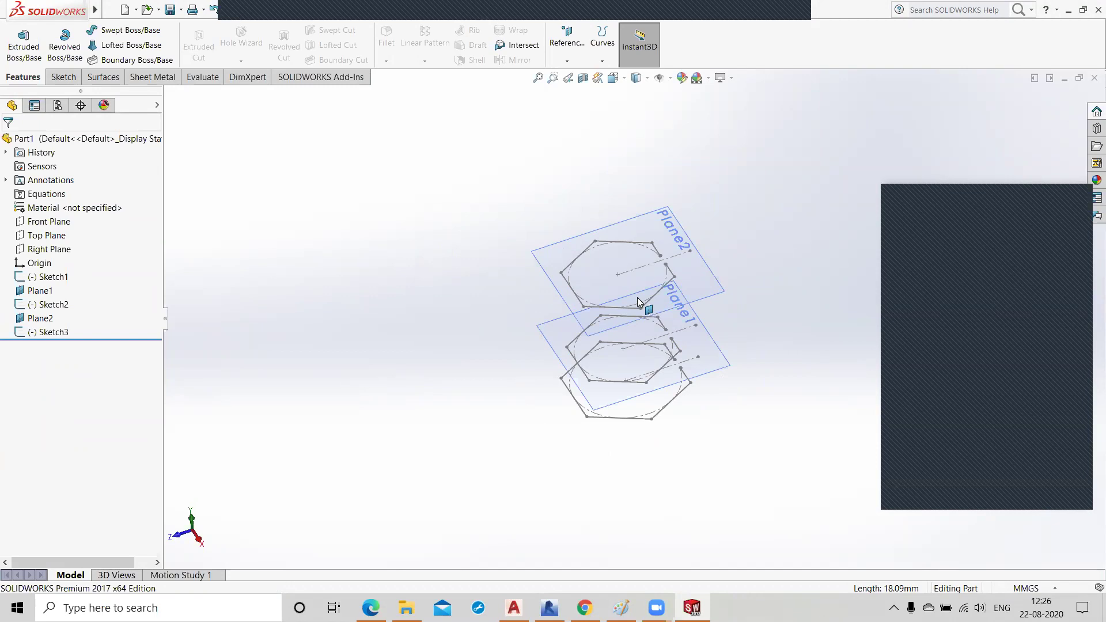
scroll(674, 242, down, 1)
scroll(675, 243, up, 3)
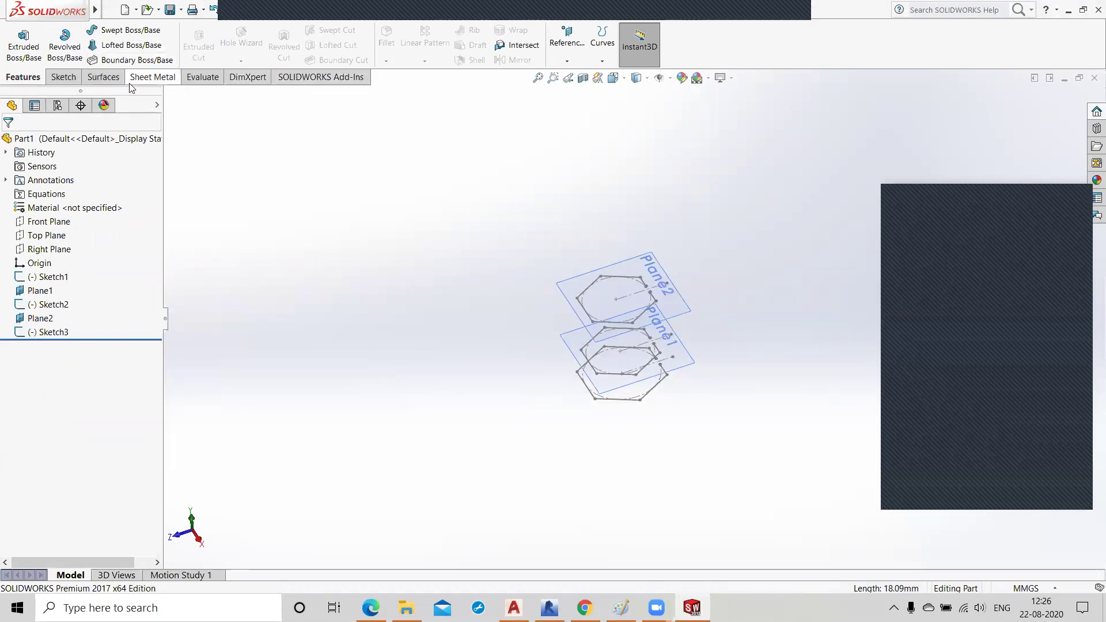
click(153, 78)
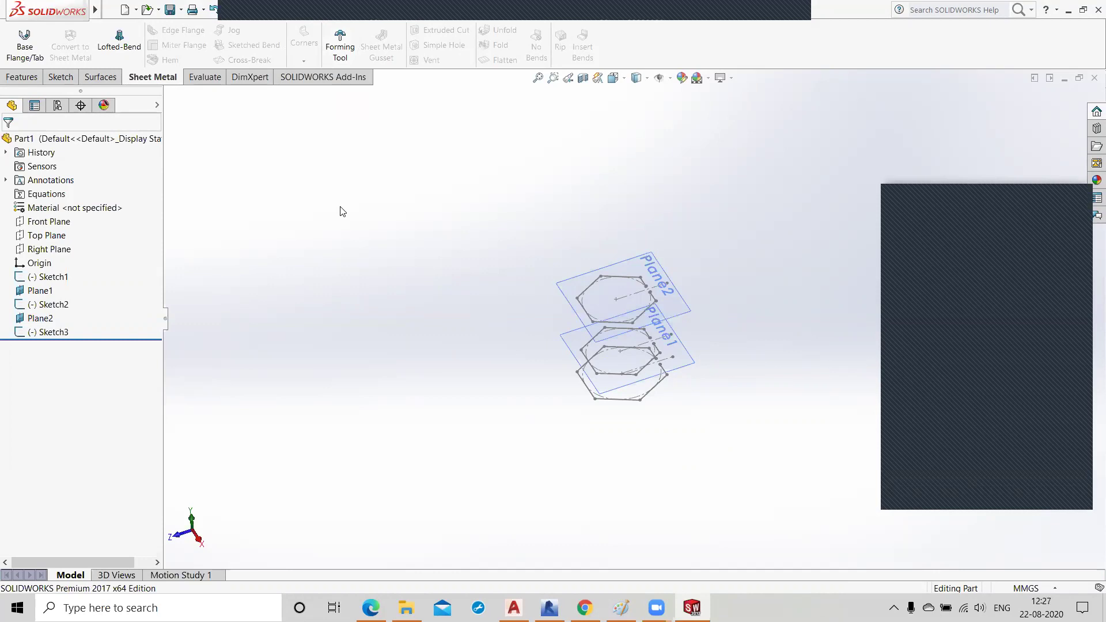
- Create a new part and sketch a centre rectangle about 201 x 118 mm on the Top Plane, centred on the origin
click(126, 13)
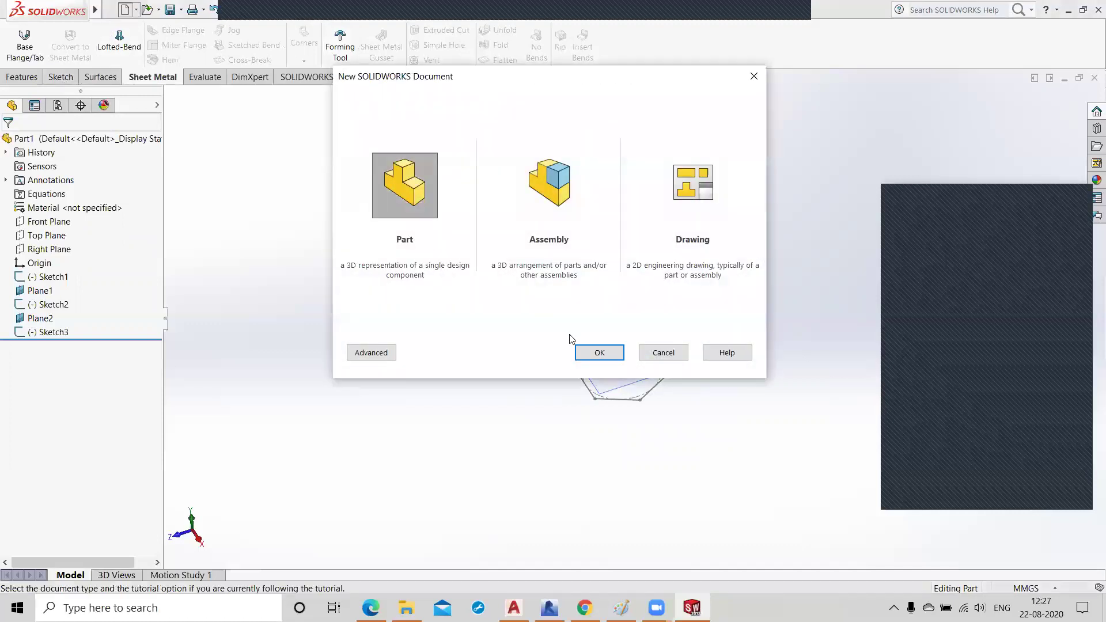
click(583, 353)
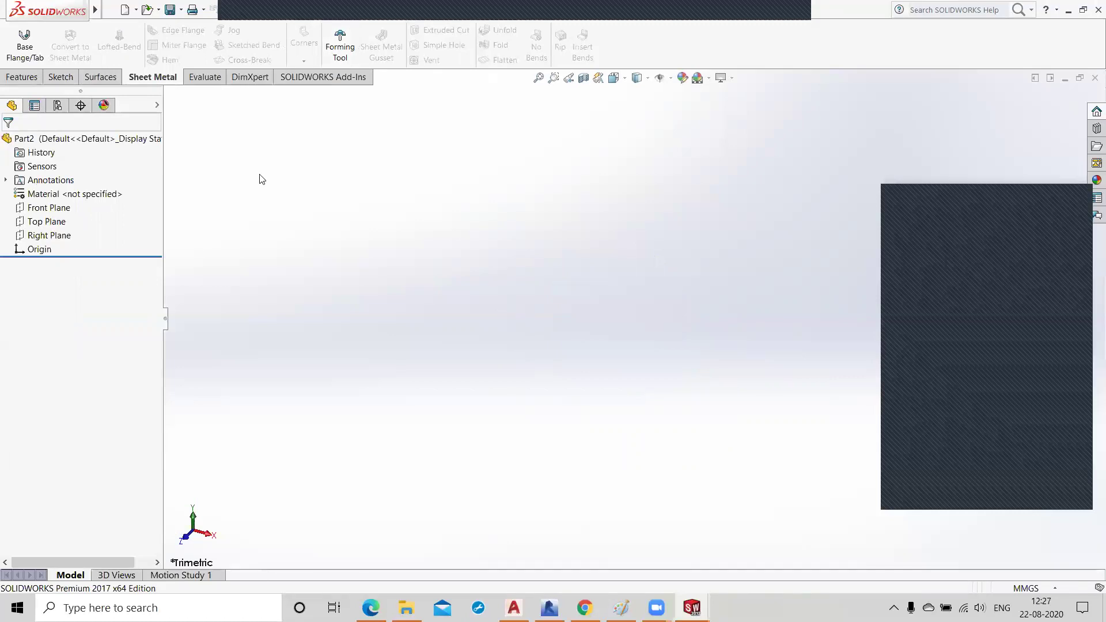
click(61, 78)
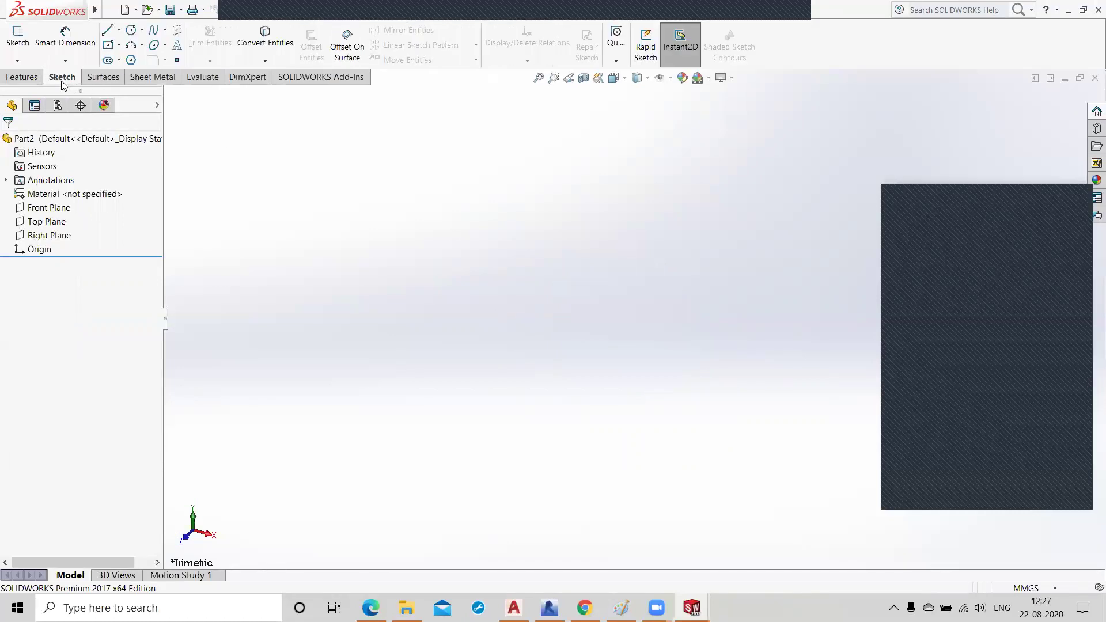
click(107, 46)
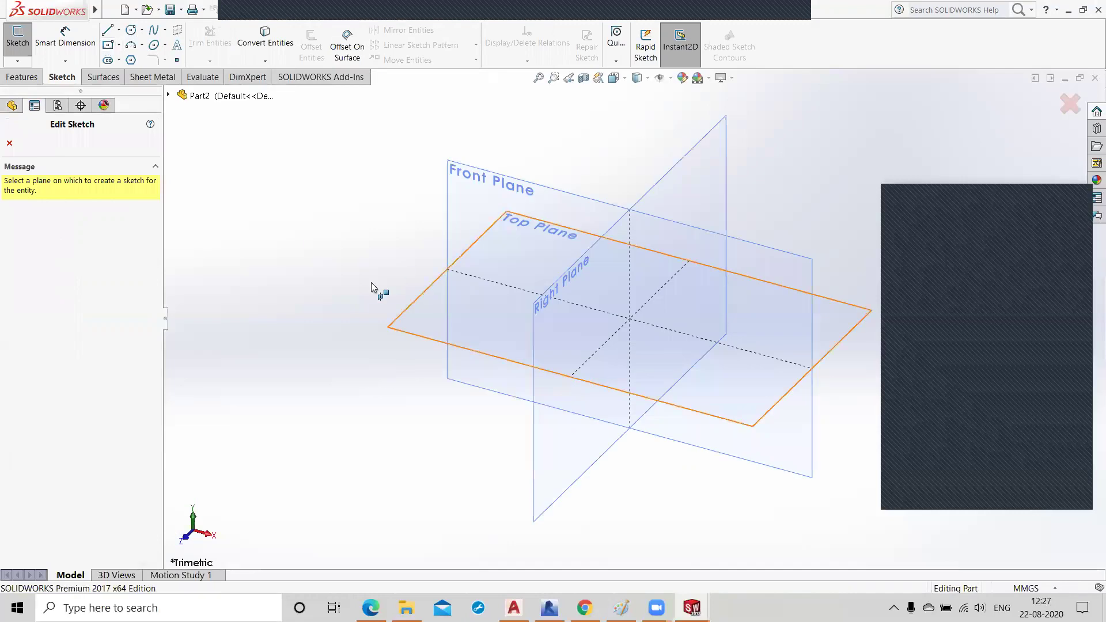
click(168, 96)
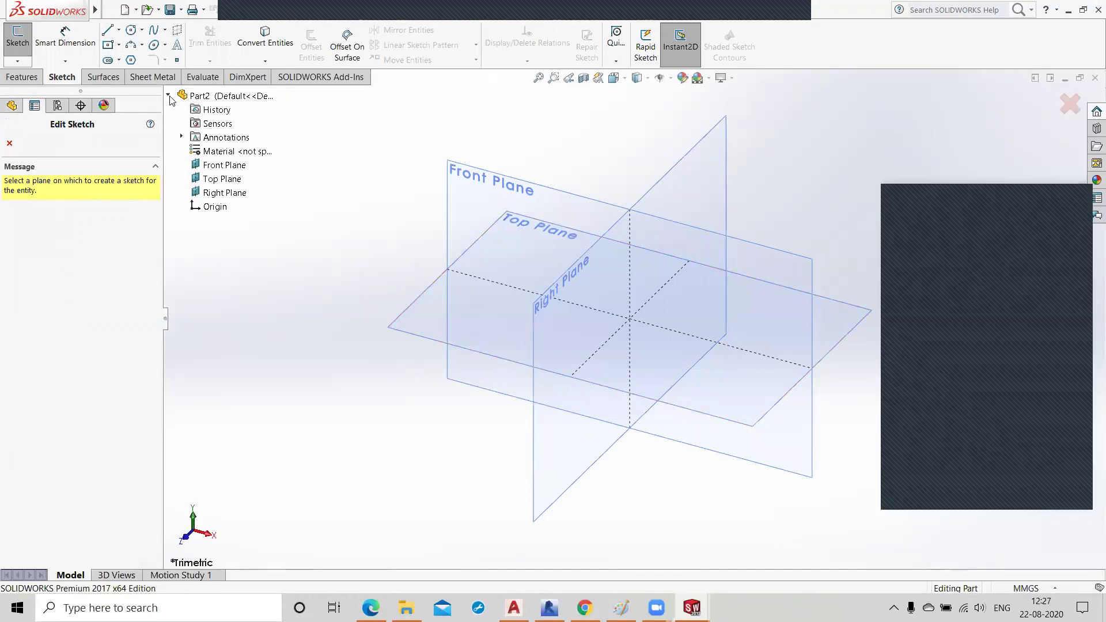
click(221, 180)
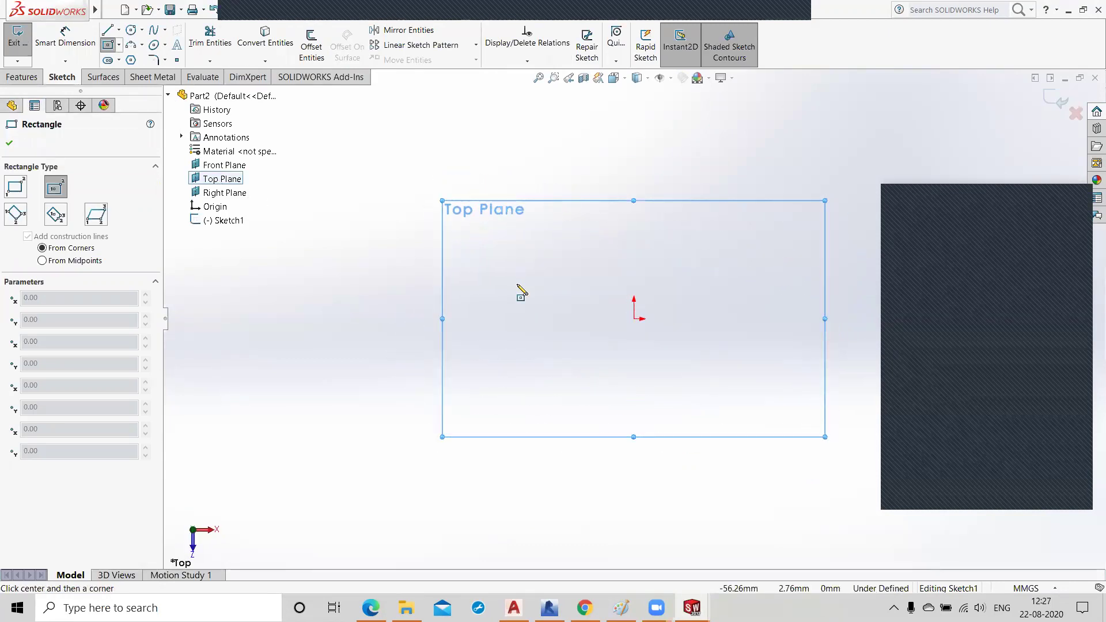
click(633, 319)
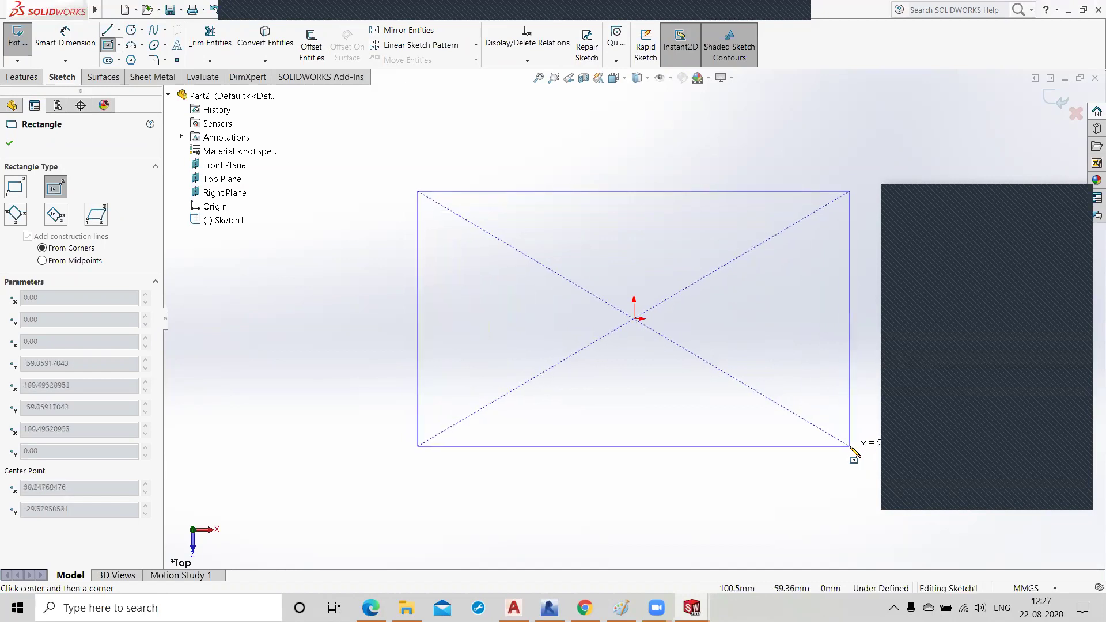
click(850, 446)
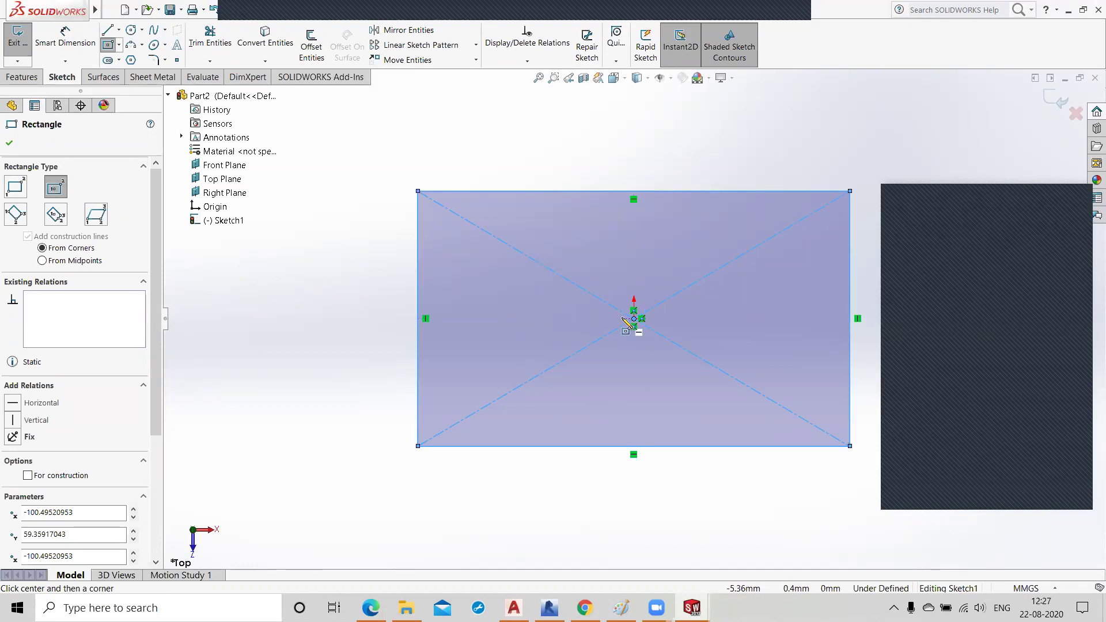
click(10, 144)
- Dimension the rectangle to 200 mm wide and 100 mm high, and finish the sketch
click(66, 35)
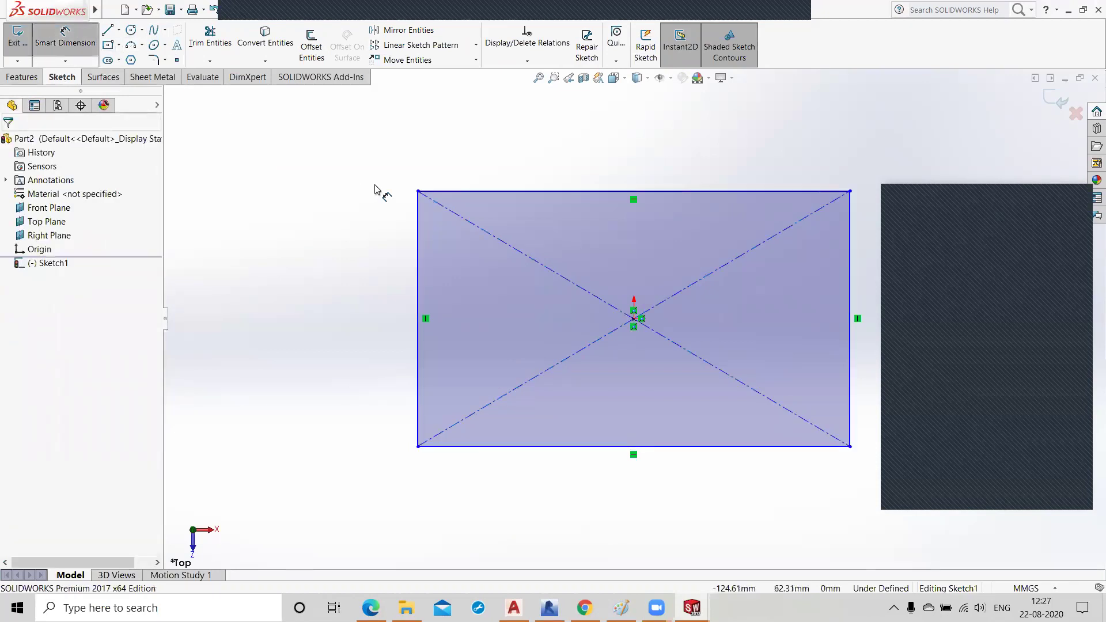
click(525, 192)
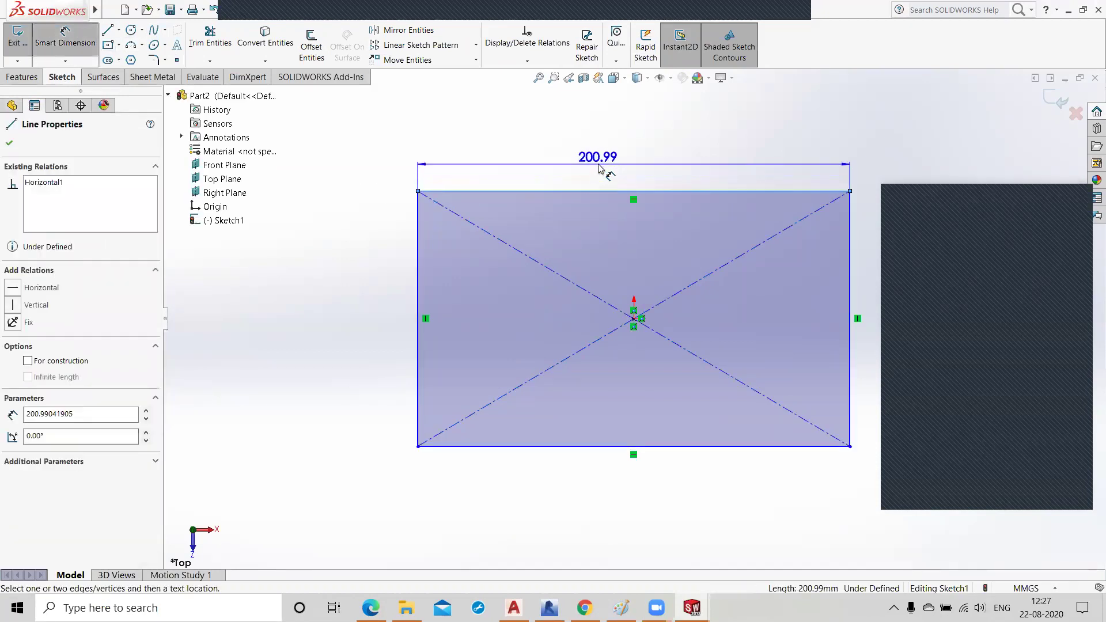
click(599, 168)
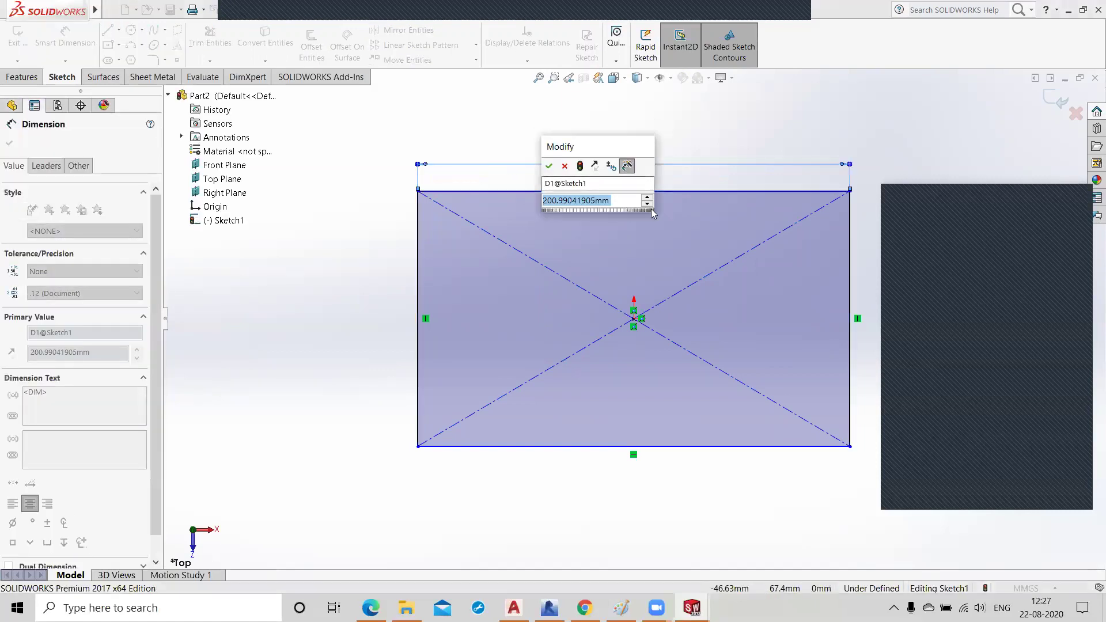
text(200)
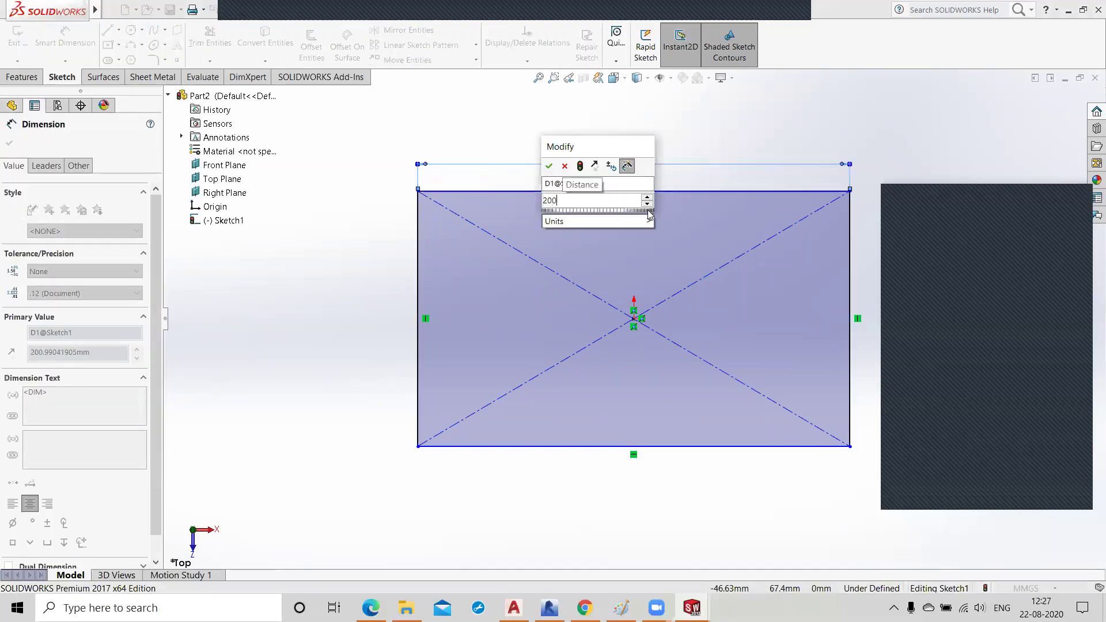
key(Return)
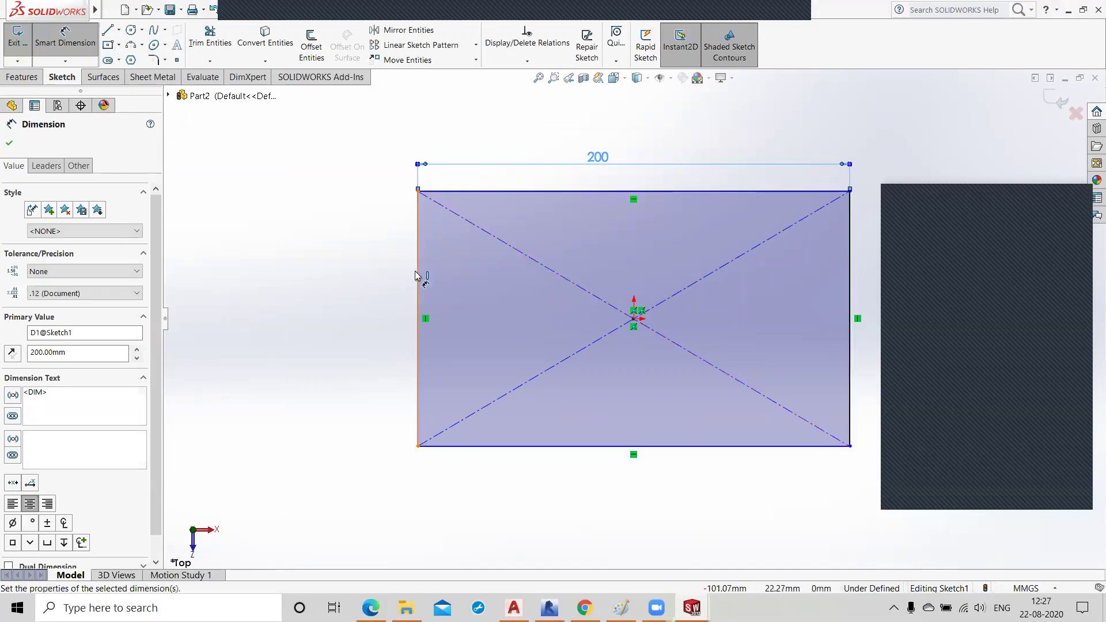
click(419, 279)
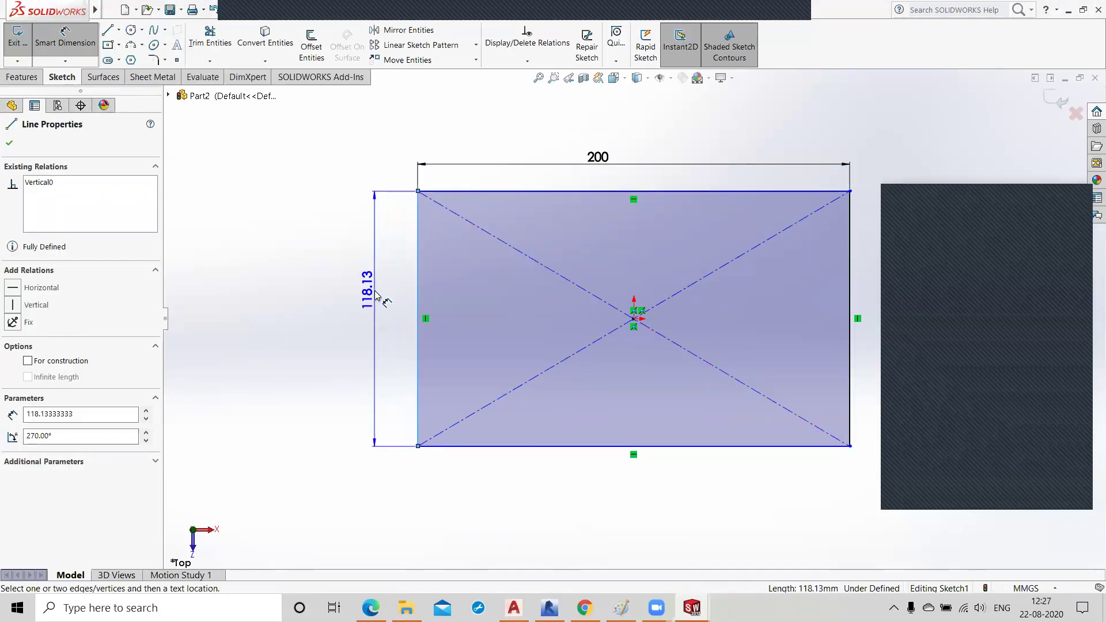
click(377, 296)
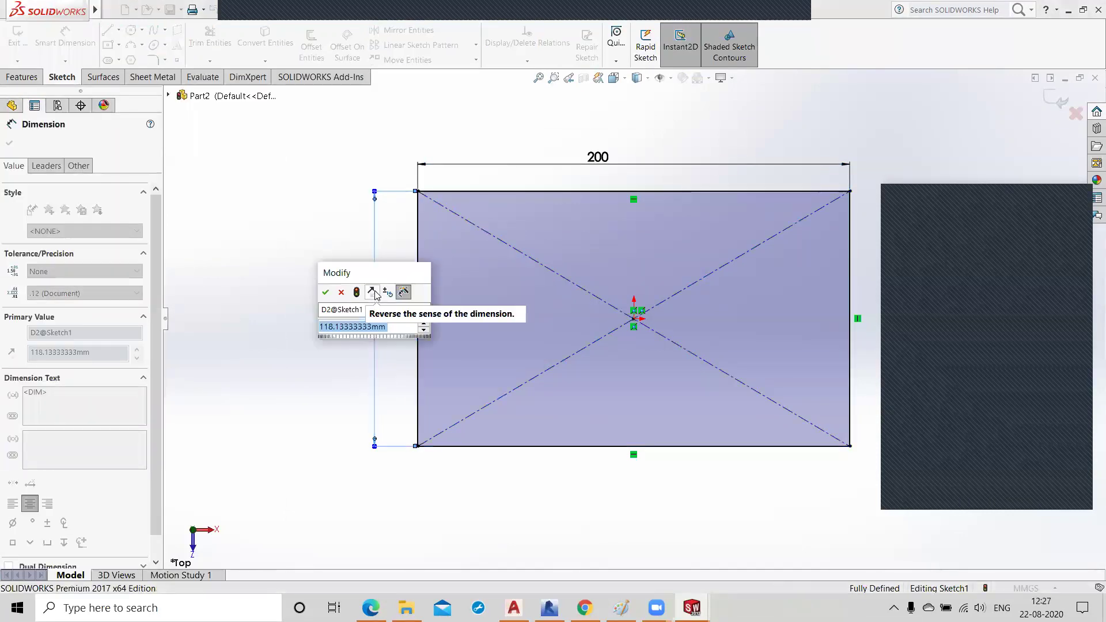
text(100)
key(Return)
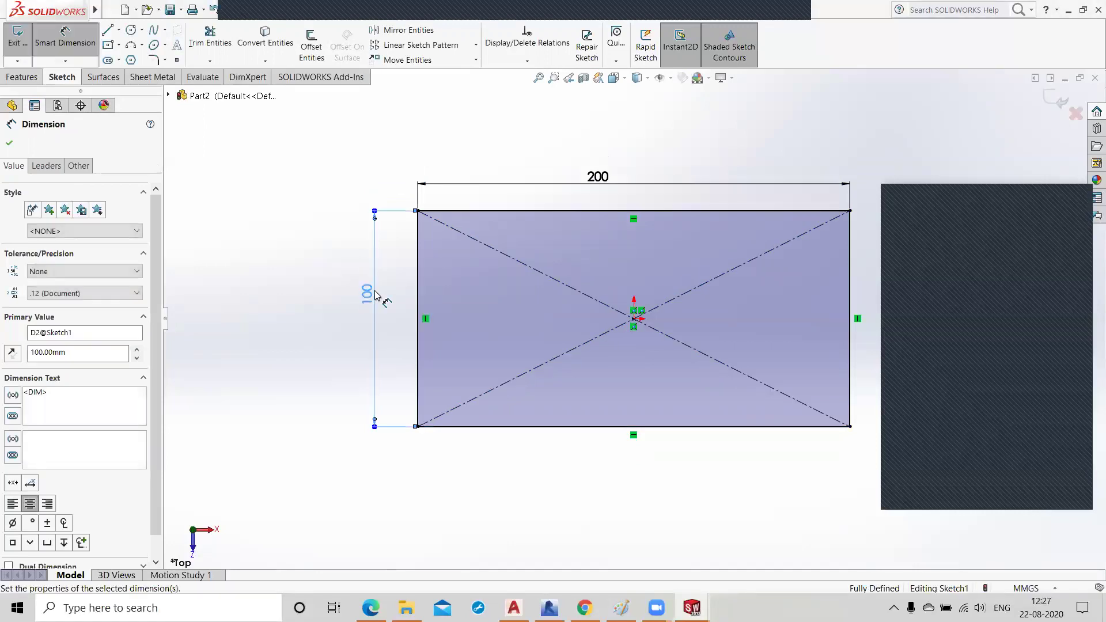
click(320, 299)
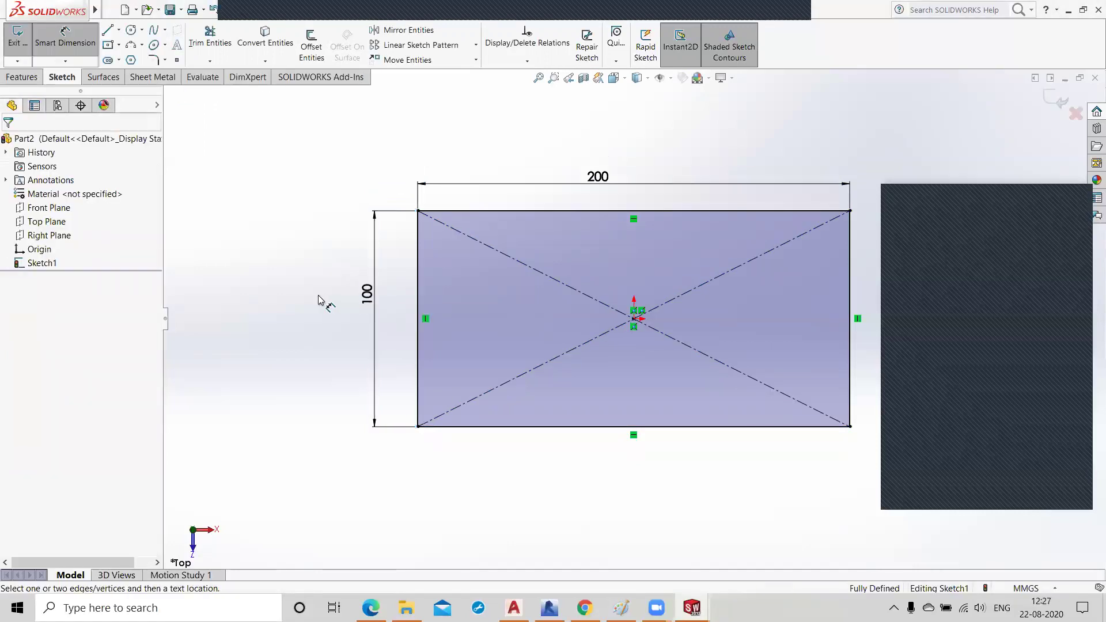
click(1060, 103)
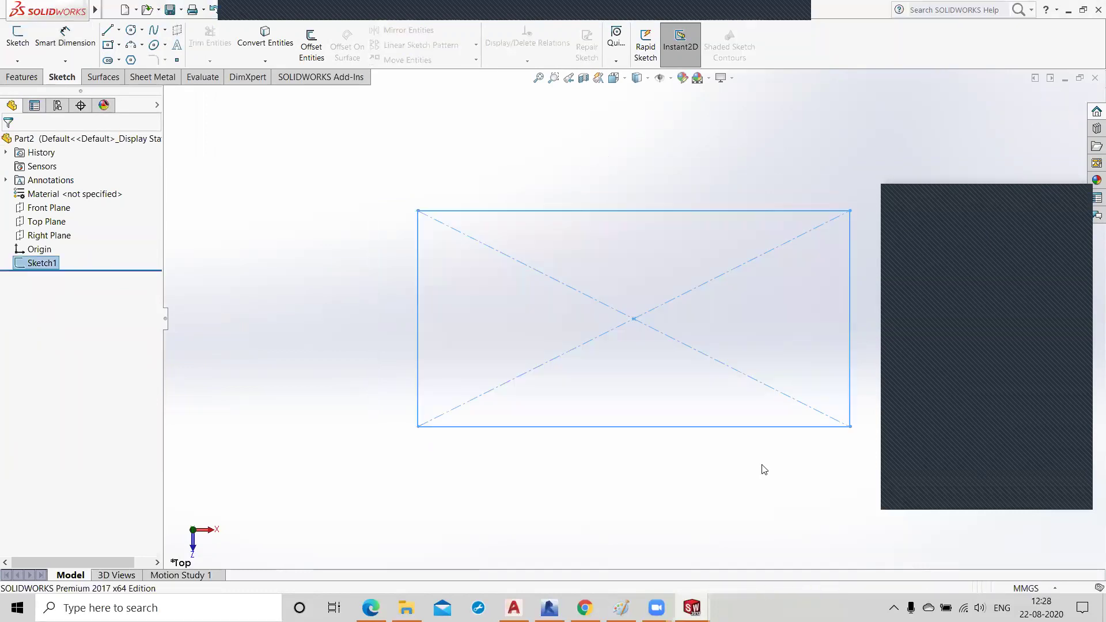
- Extrude the 200 x 100 mm rectangle into a plate with a blind depth of 5 mm
mouse_move(766, 392)
middle_down()
mouse_move(761, 309)
mouse_move(702, 401)
middle_up()
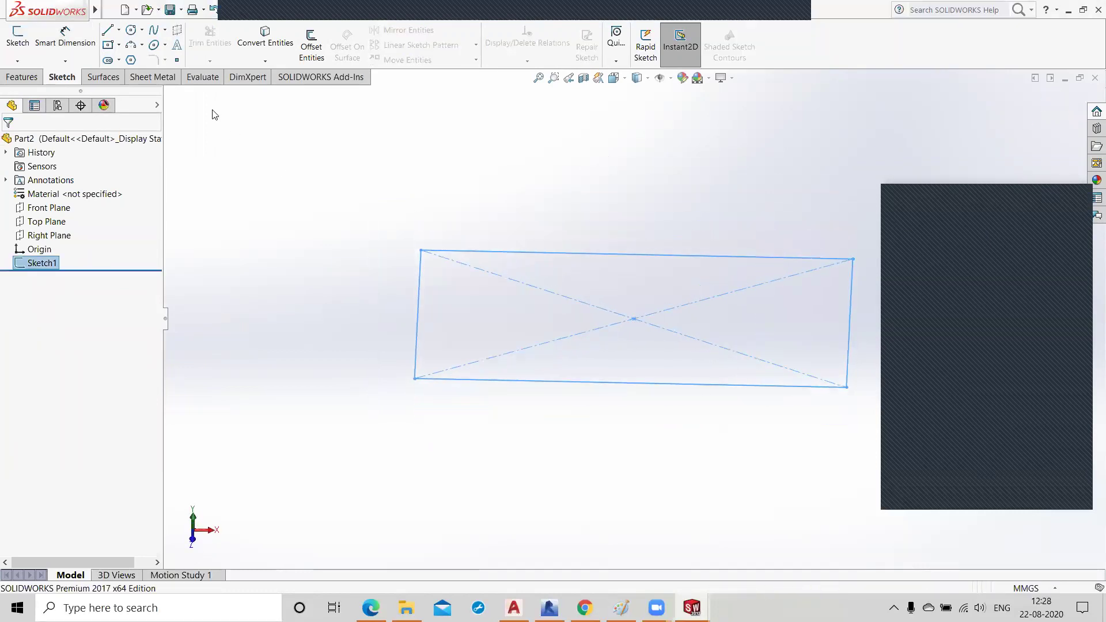
click(21, 77)
click(23, 46)
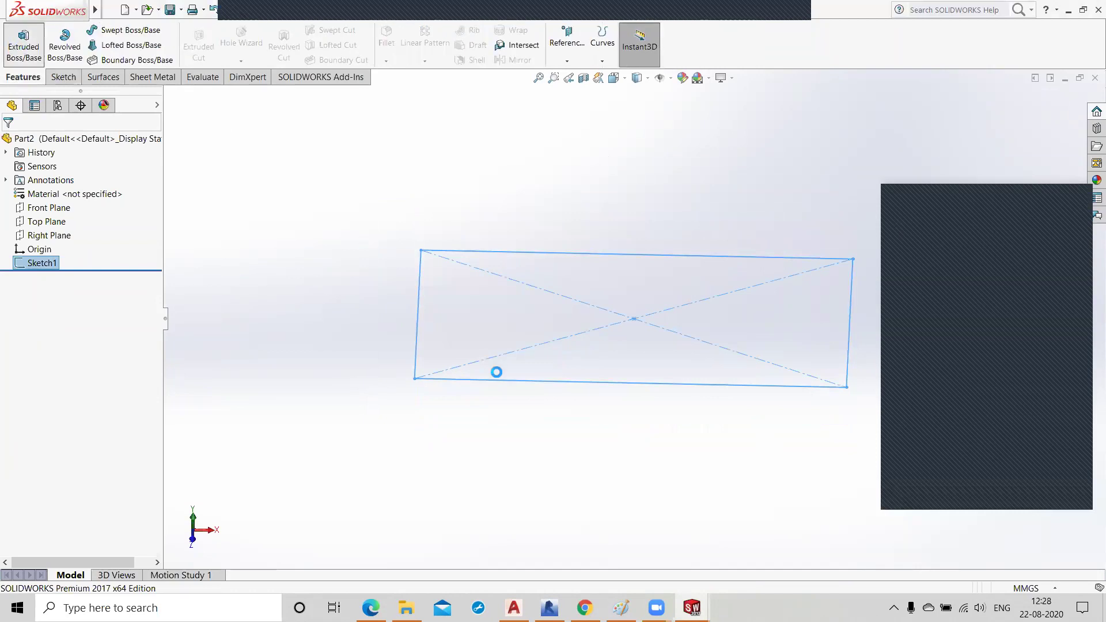
mouse_move(599, 416)
middle_down()
mouse_move(602, 433)
mouse_move(613, 388)
mouse_move(609, 408)
middle_up()
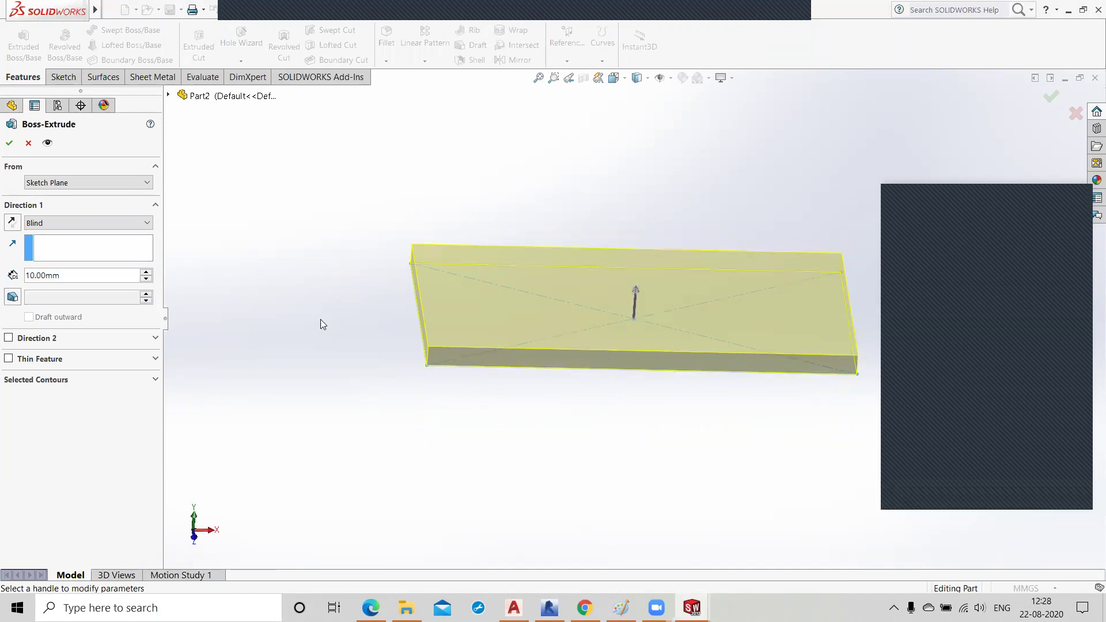
click(106, 275)
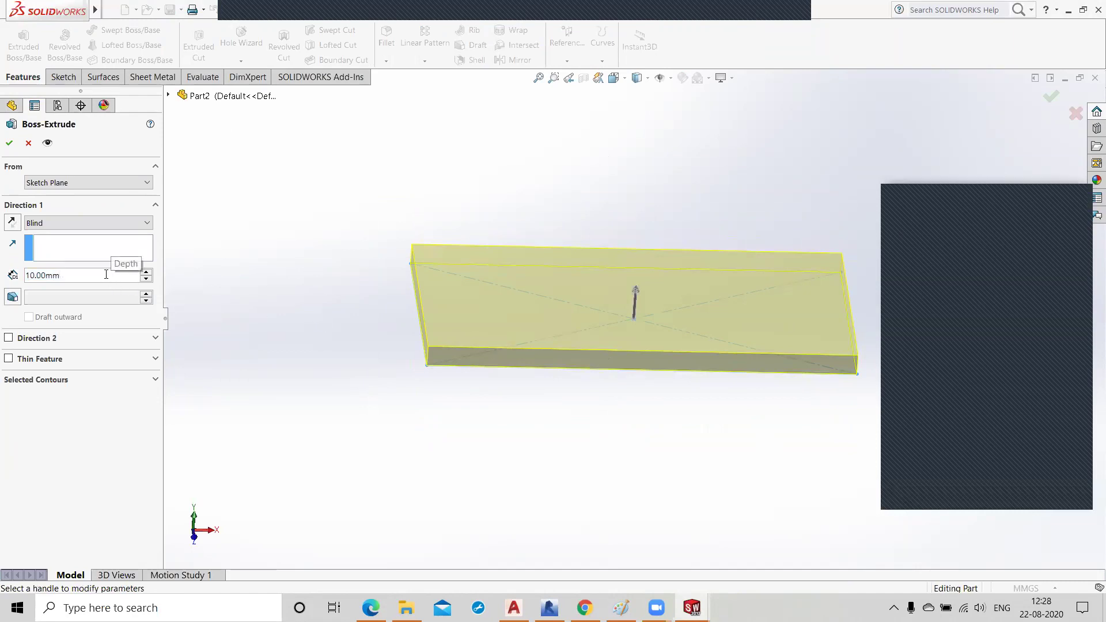
key(BackSpace)
key(BackSpace)
key(BackSpace)
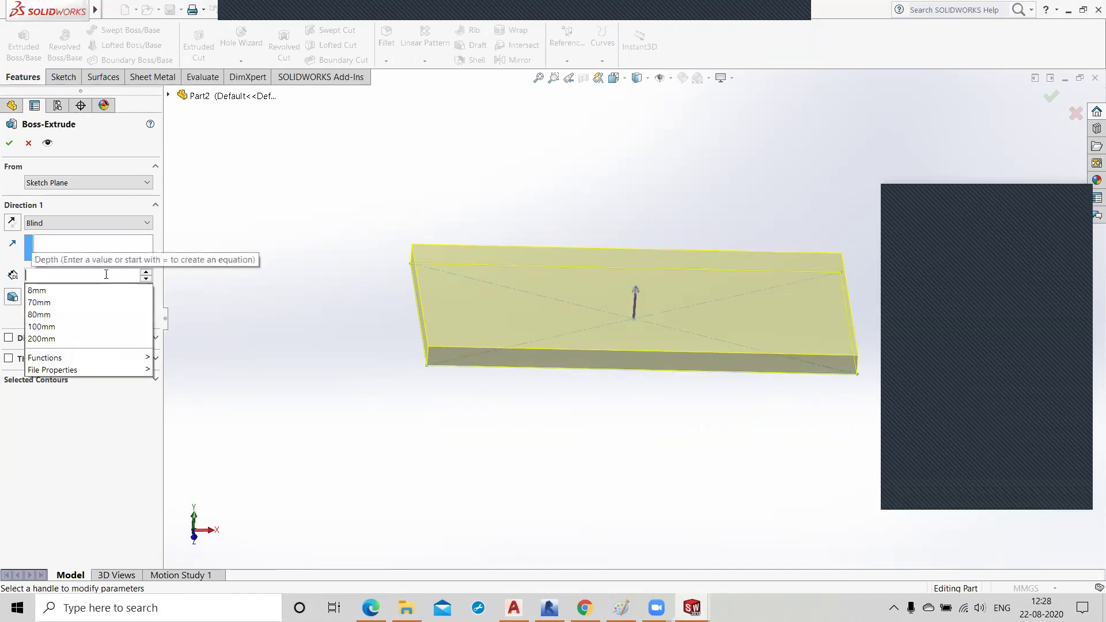
text(5)
key(Return)
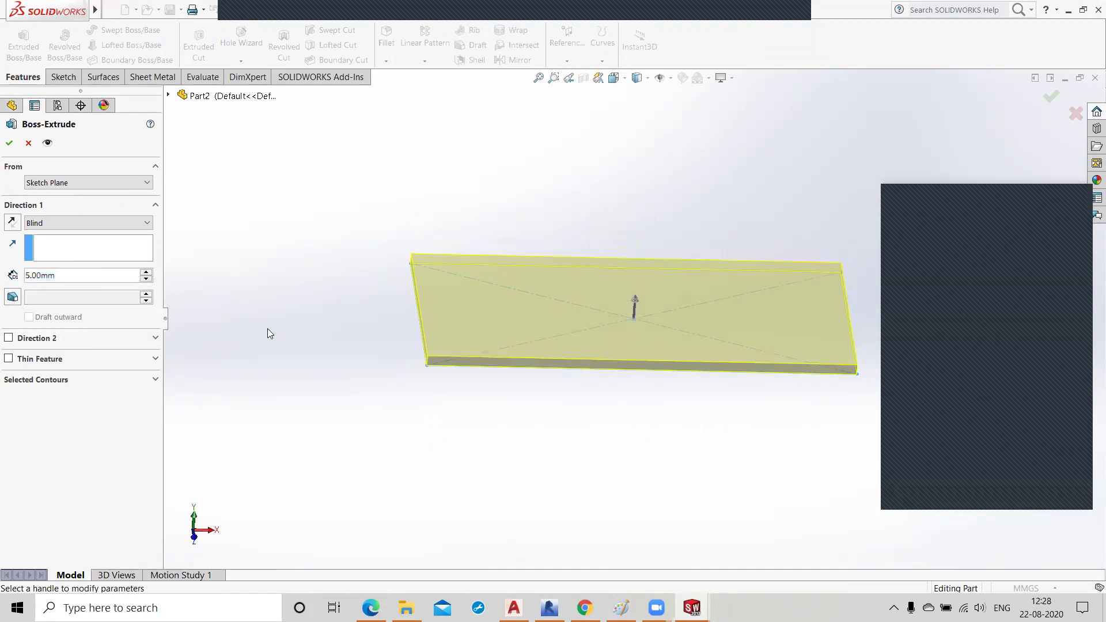
click(9, 143)
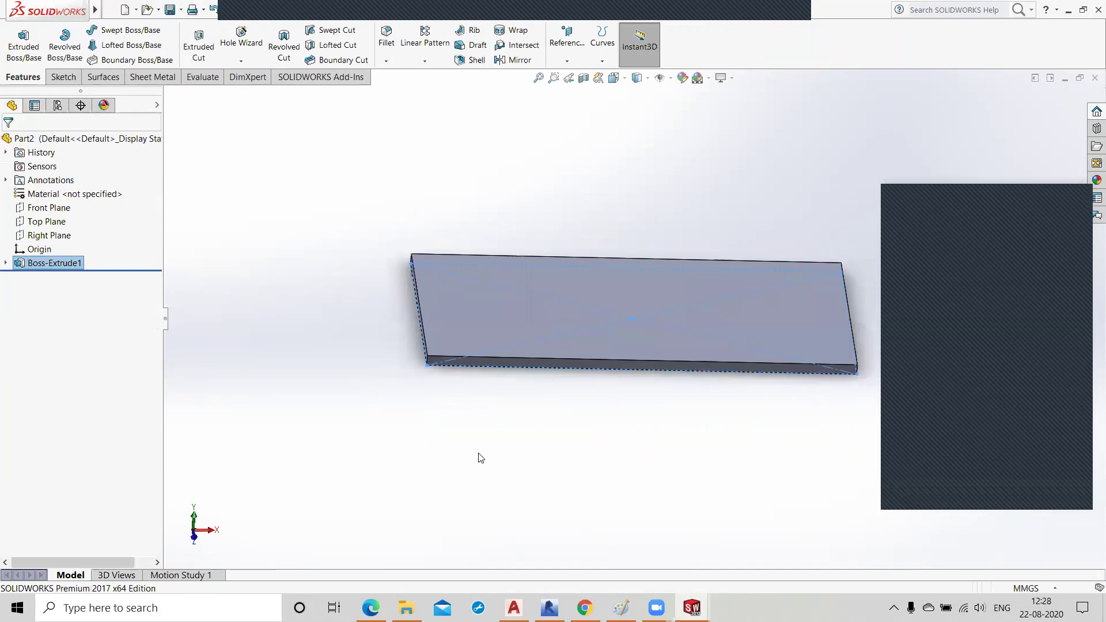
- Sketch a centre rectangle about 79 x 65 mm on the plate's upper face, centred on the origin
middle_drag(504, 465, 526, 448)
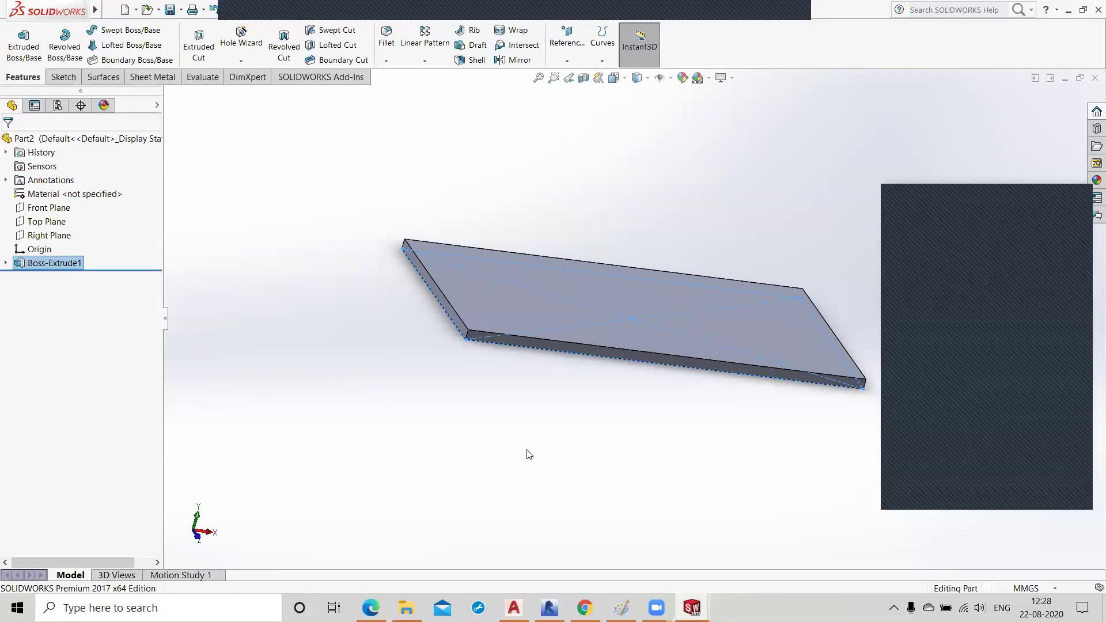
middle_drag(569, 433, 548, 481)
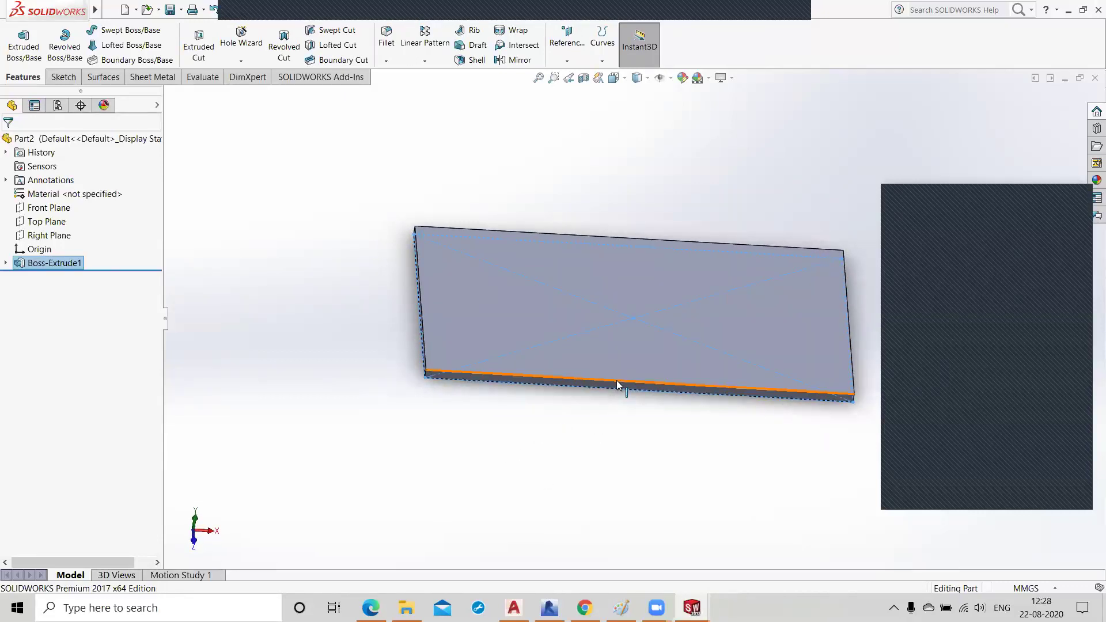
middle_drag(595, 469, 599, 491)
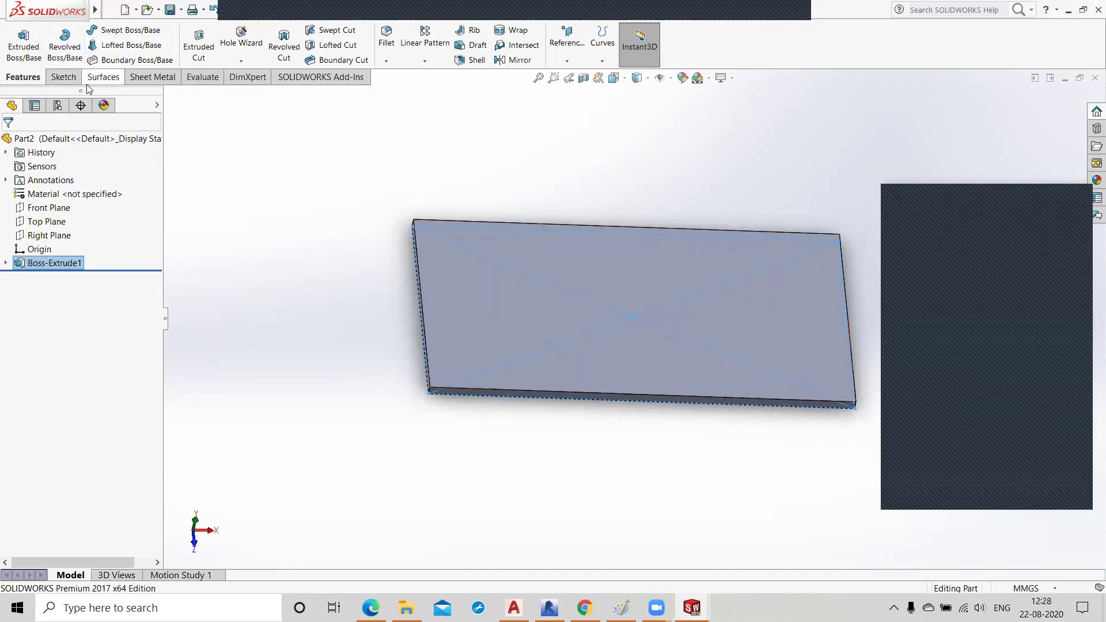
click(521, 296)
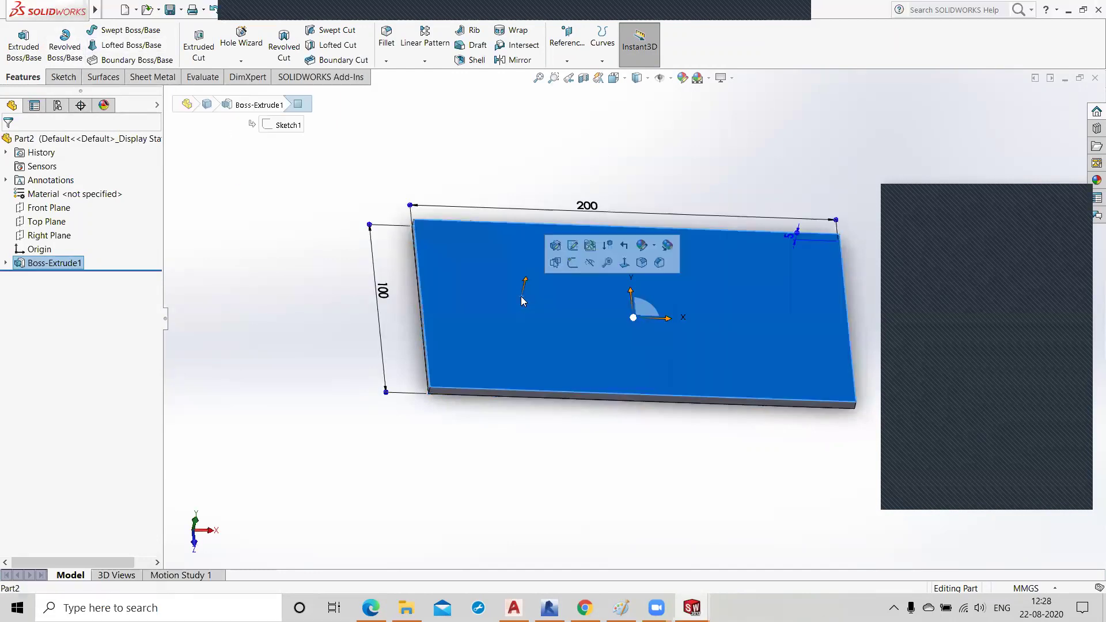
click(572, 262)
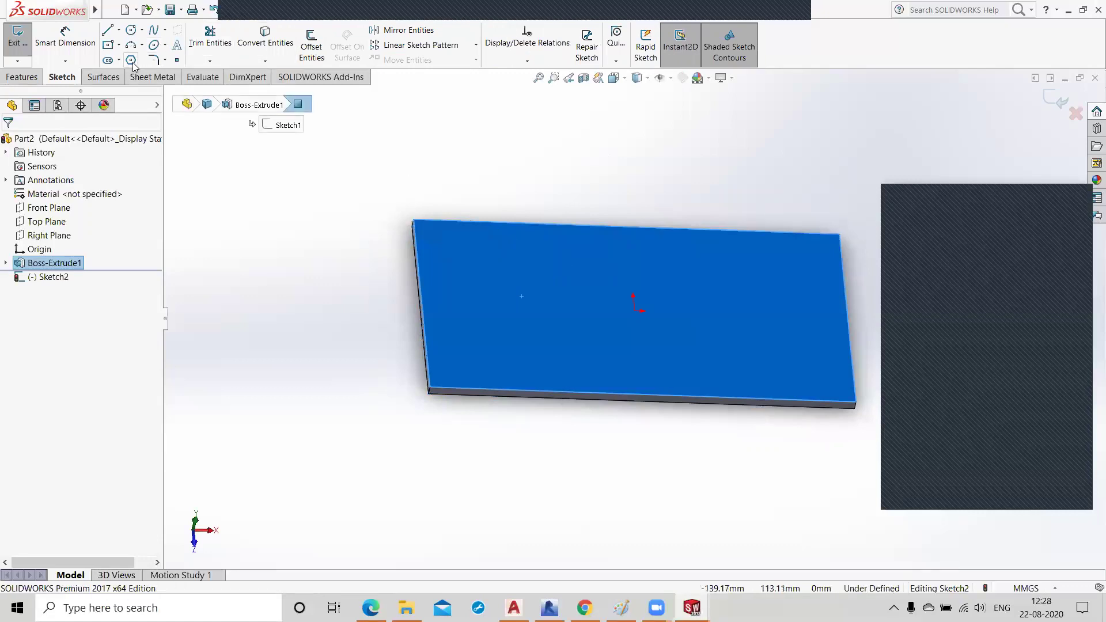
click(107, 46)
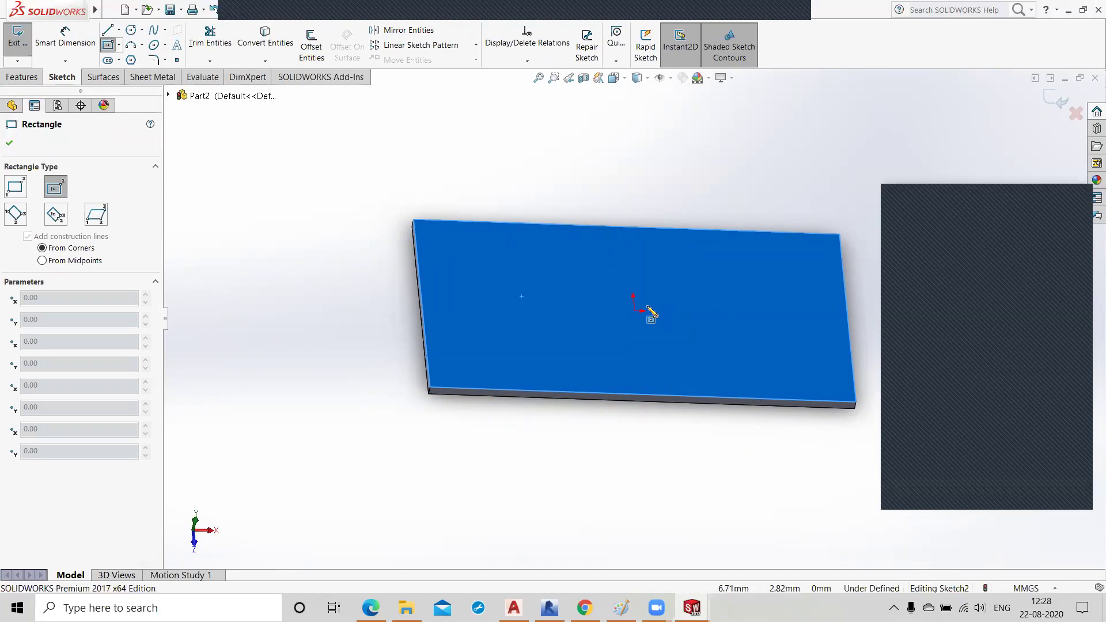
click(634, 311)
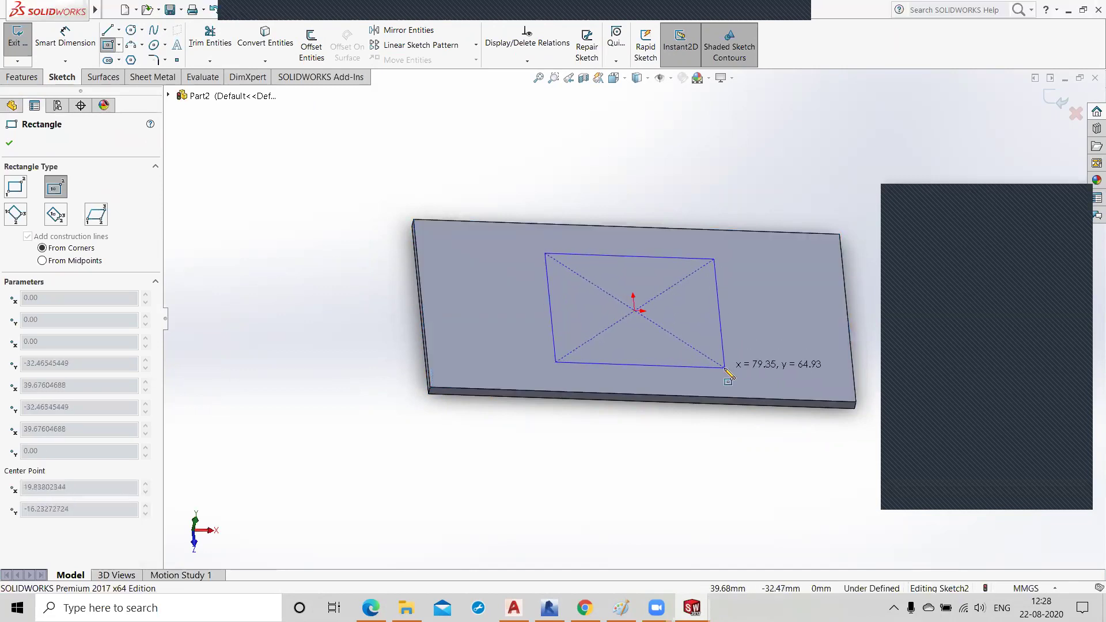
click(725, 368)
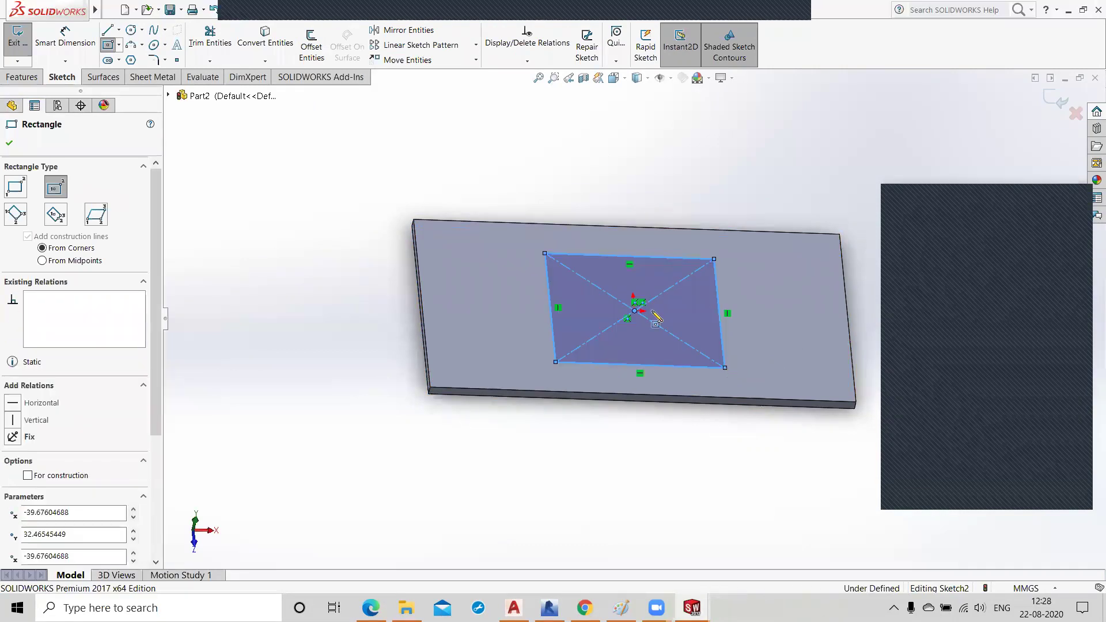
click(12, 145)
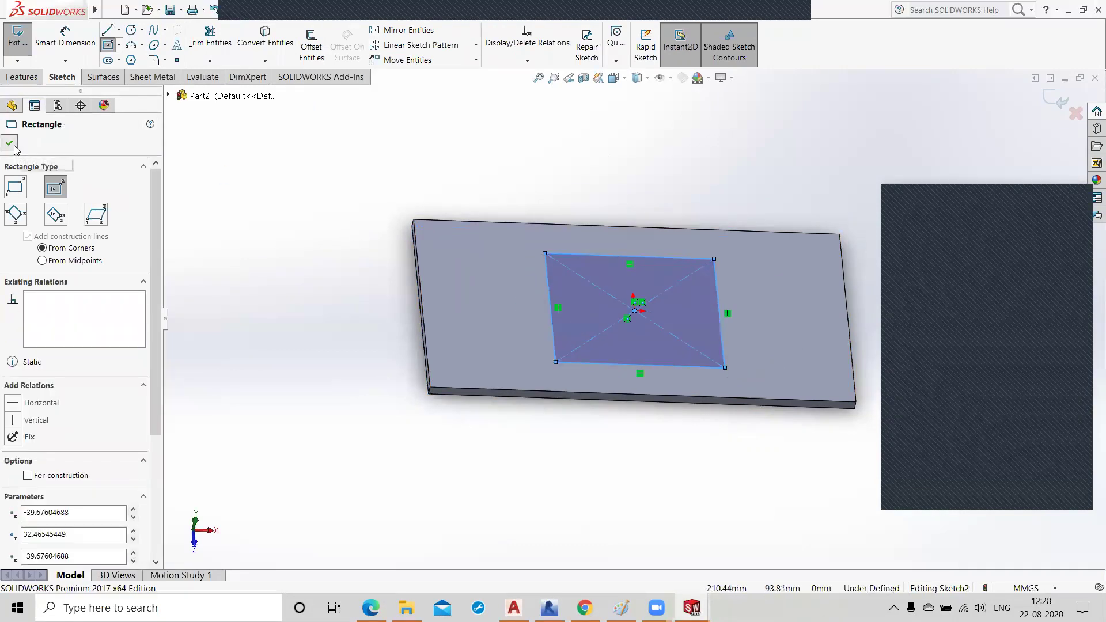
- Dimension the rectangle on the plate to 80 mm wide and 70 mm high, and finish the sketch
click(65, 38)
click(604, 257)
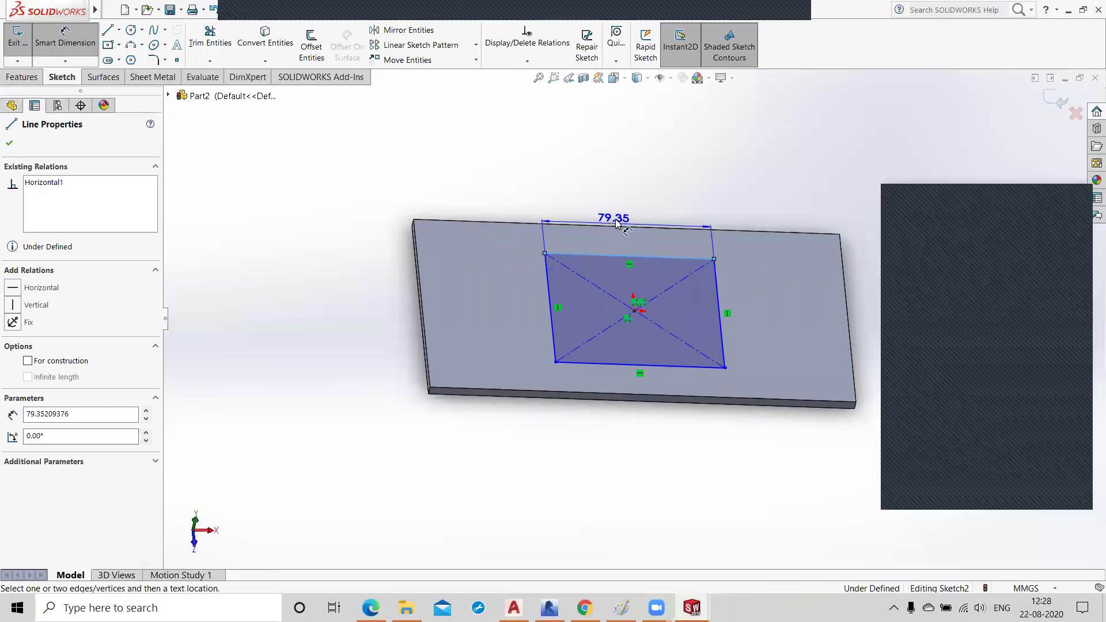
click(625, 200)
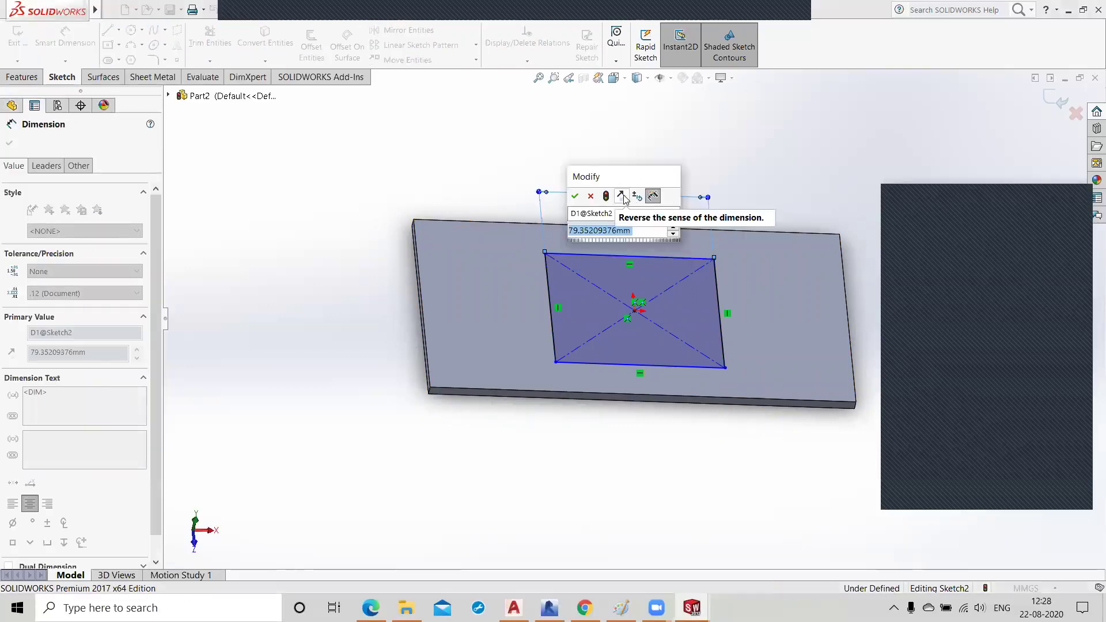
text(80)
key(Return)
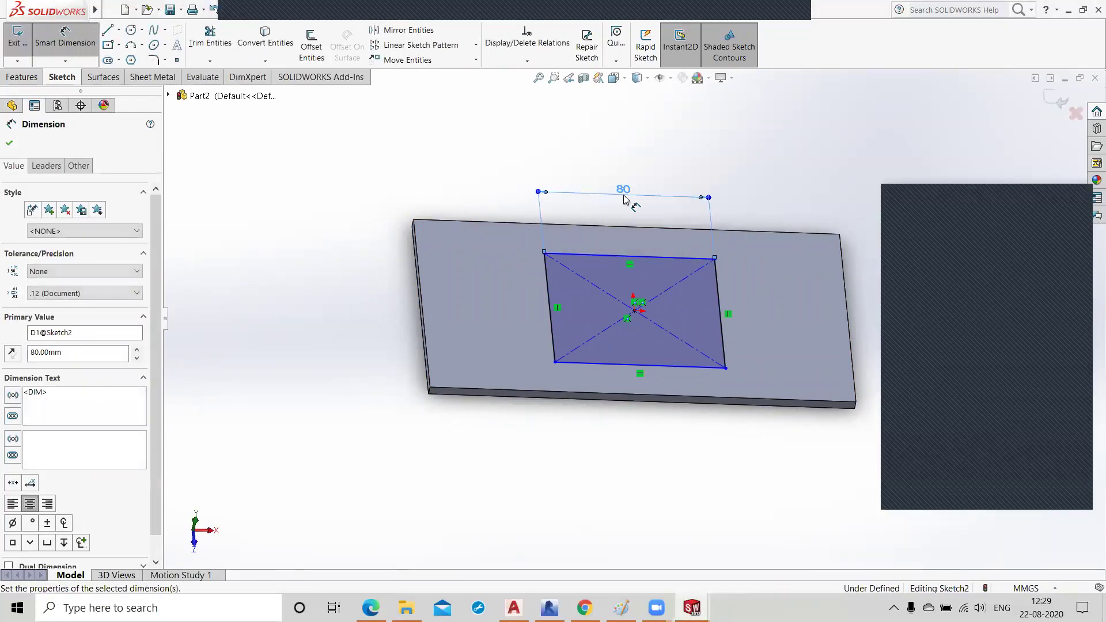
click(552, 322)
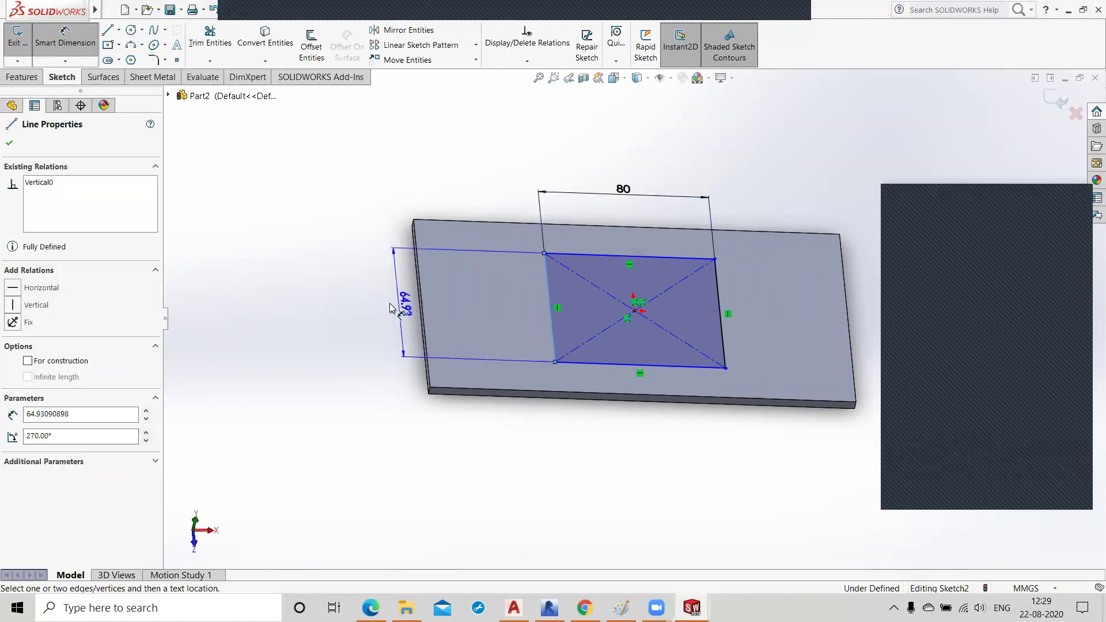
click(340, 309)
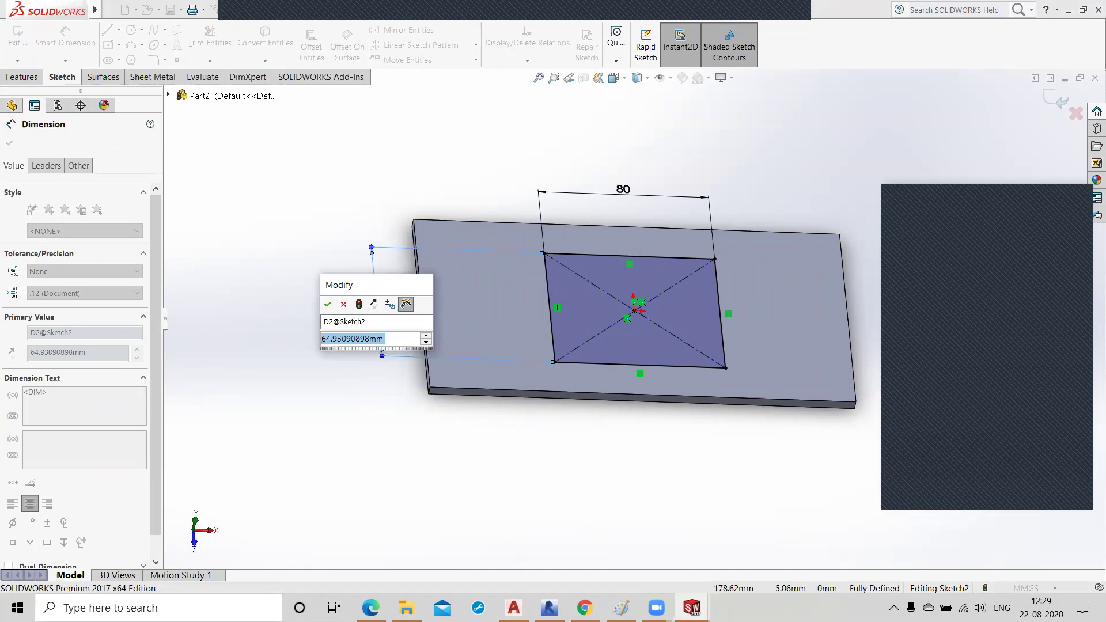
text(60)
key(Return)
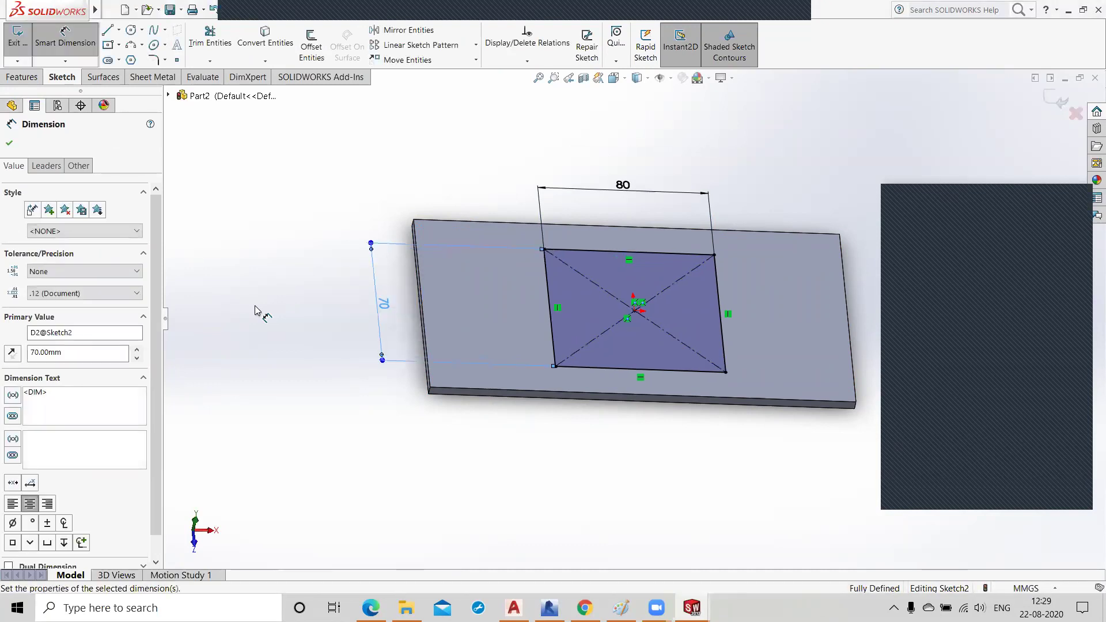
click(256, 311)
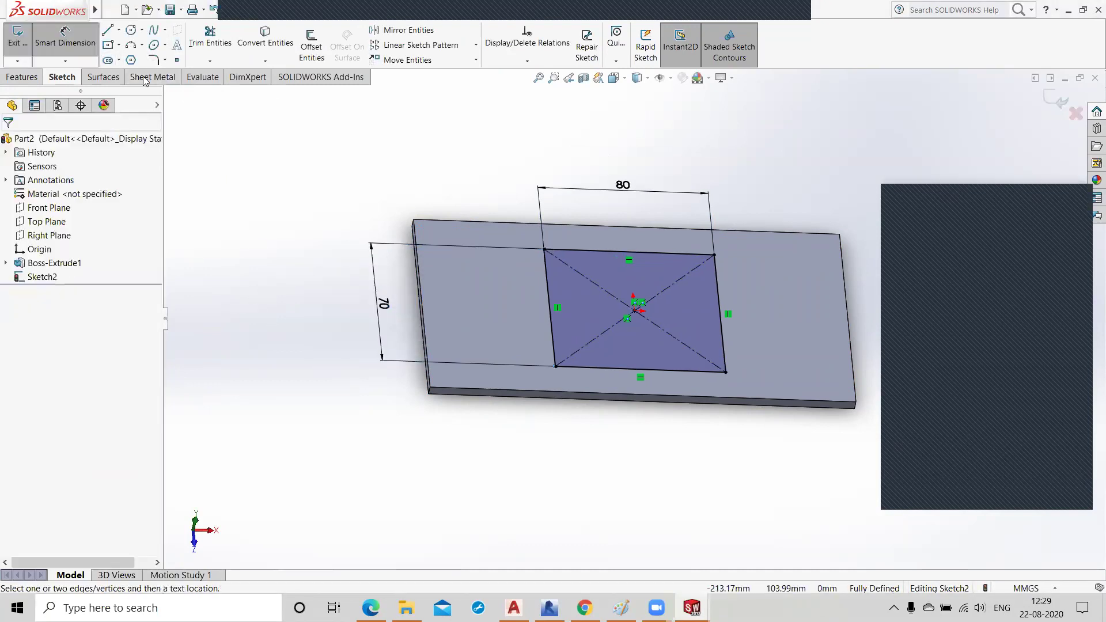
click(1058, 101)
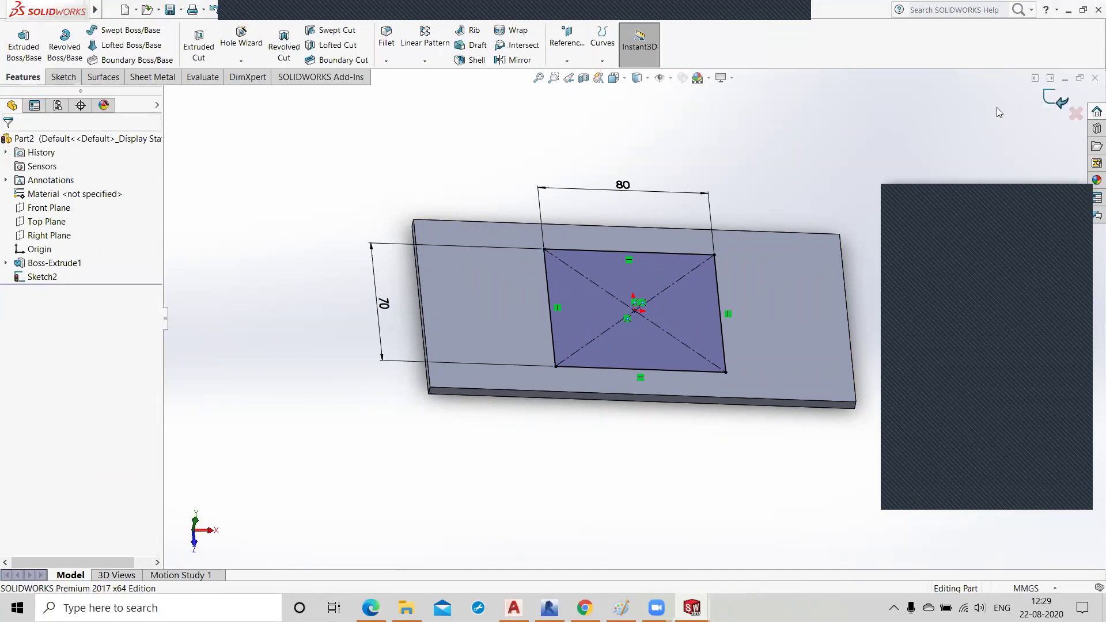
- Set up an Extruded Boss/Base of the 80 x 70 mm rectangle with a blind depth of 45 mm, merged with the plate
click(24, 44)
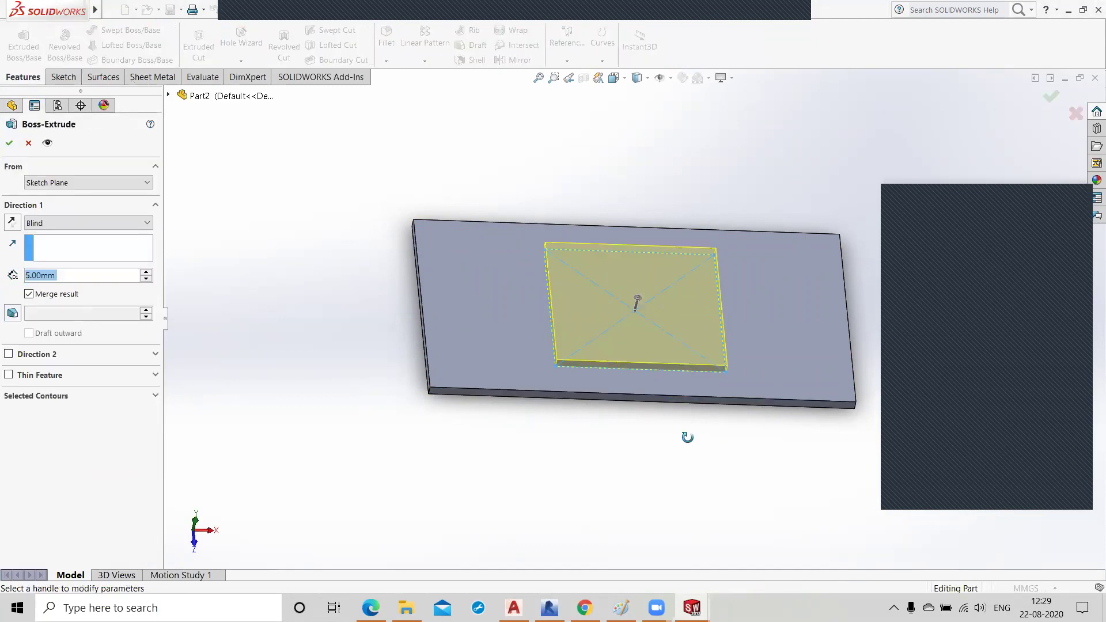
middle_drag(687, 437, 679, 365)
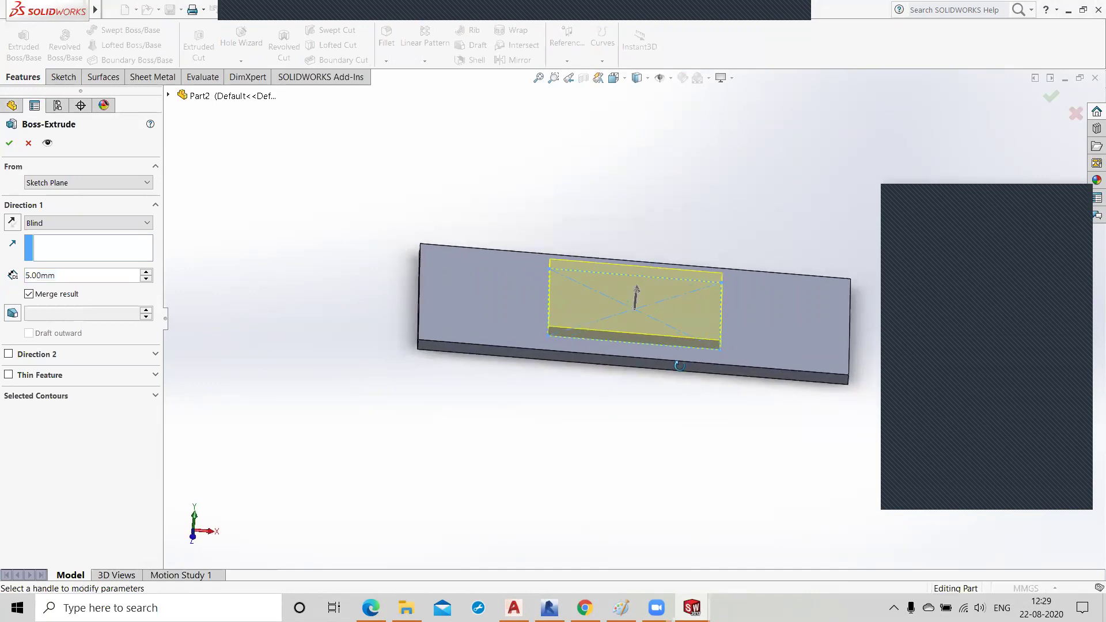
click(146, 272)
click(146, 273)
click(146, 273)
click(147, 272)
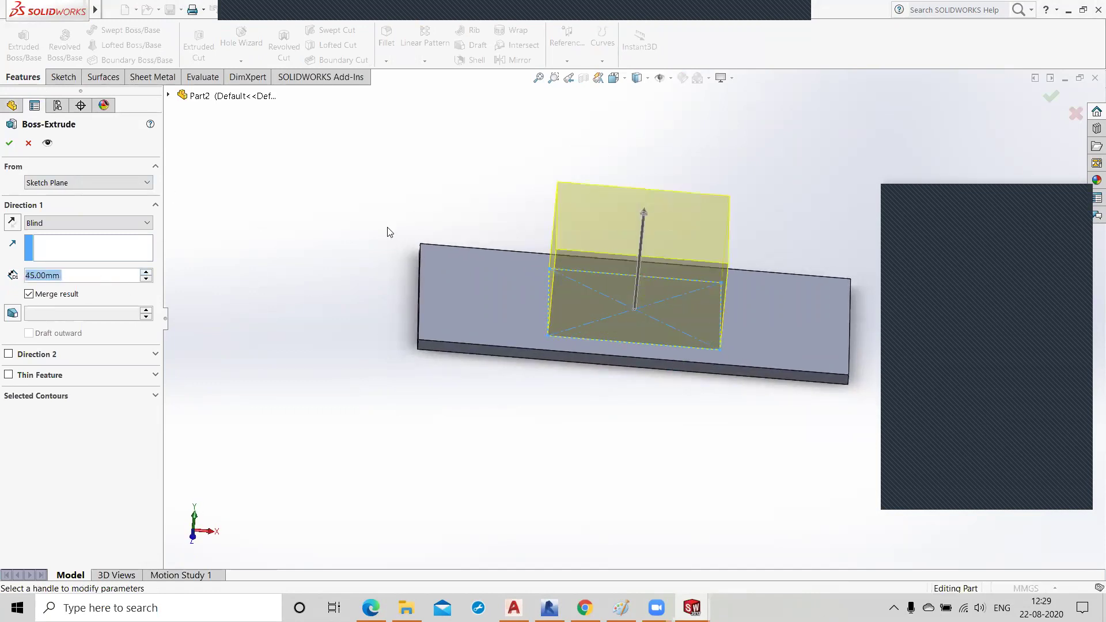
middle_drag(381, 218, 355, 367)
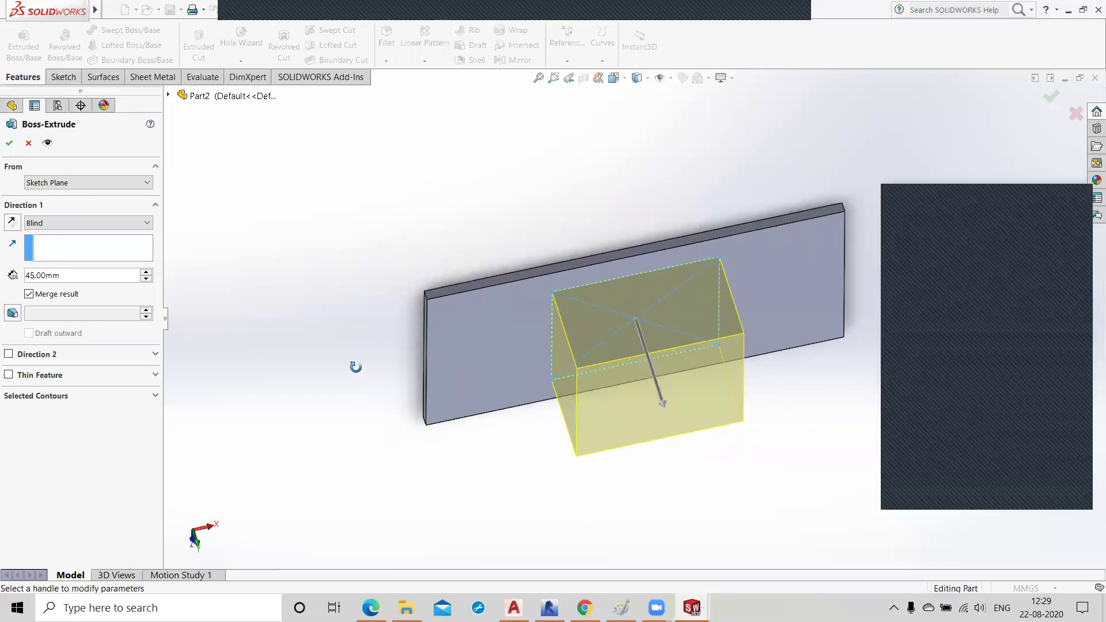
middle_drag(540, 511, 527, 482)
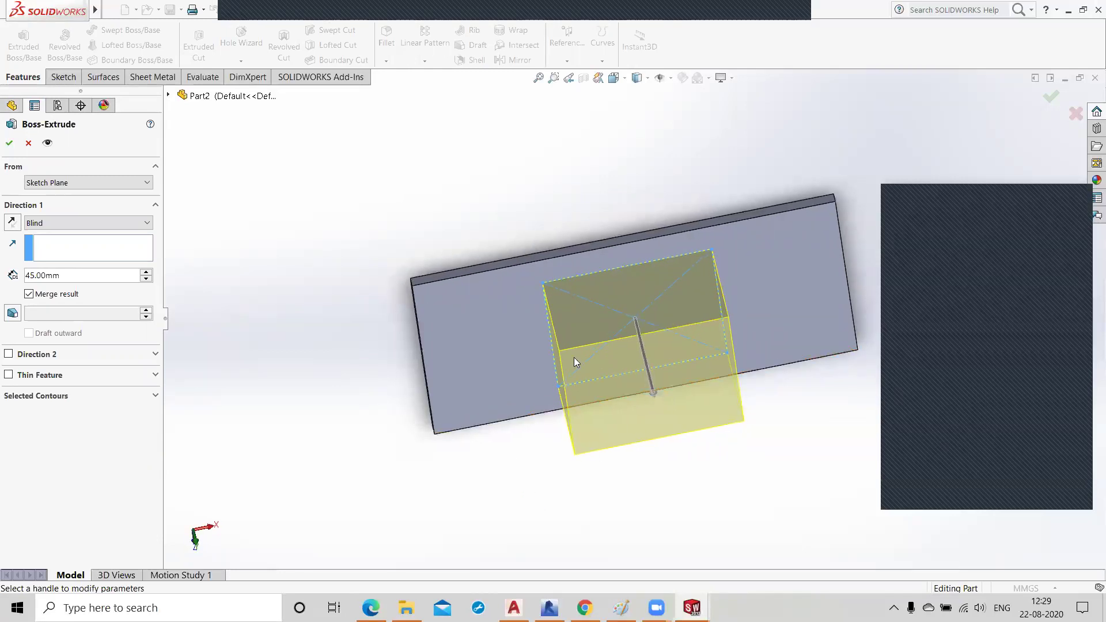
- Extrude the rectangular block on the base plate to a blind depth of 50 mm
double_click(65, 277)
drag(75, 275, 39, 276)
text(50)
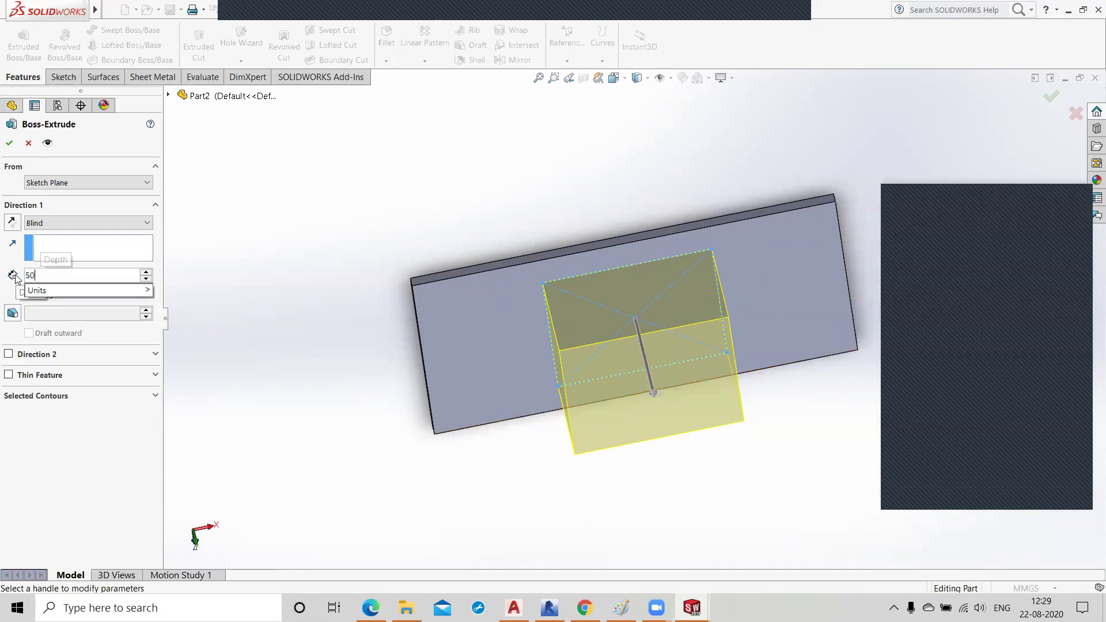
key(Return)
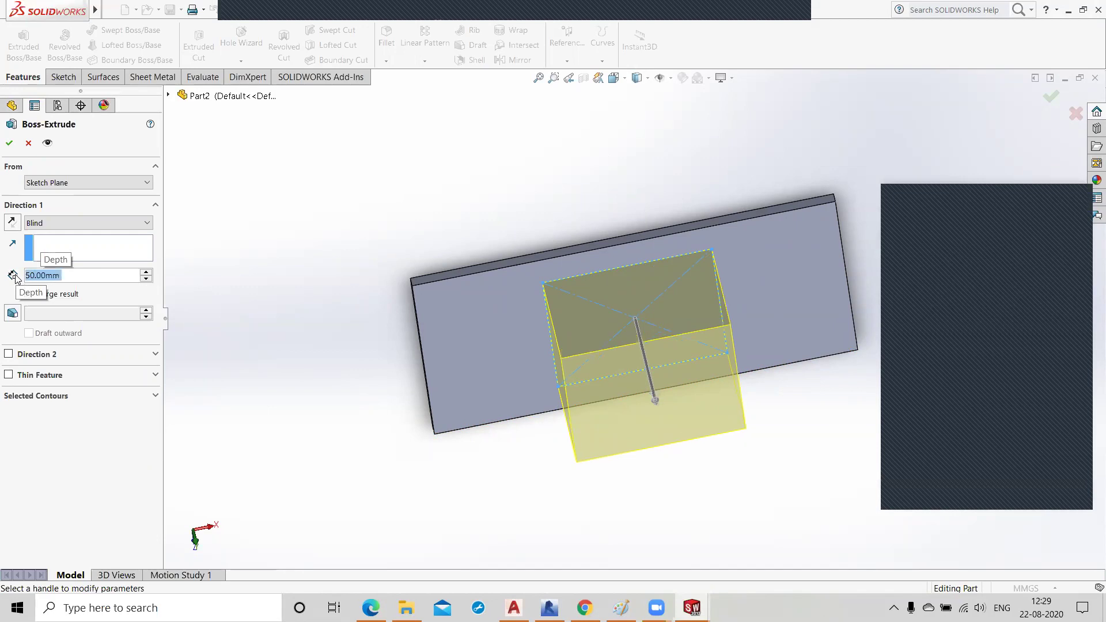
middle_drag(319, 208, 316, 278)
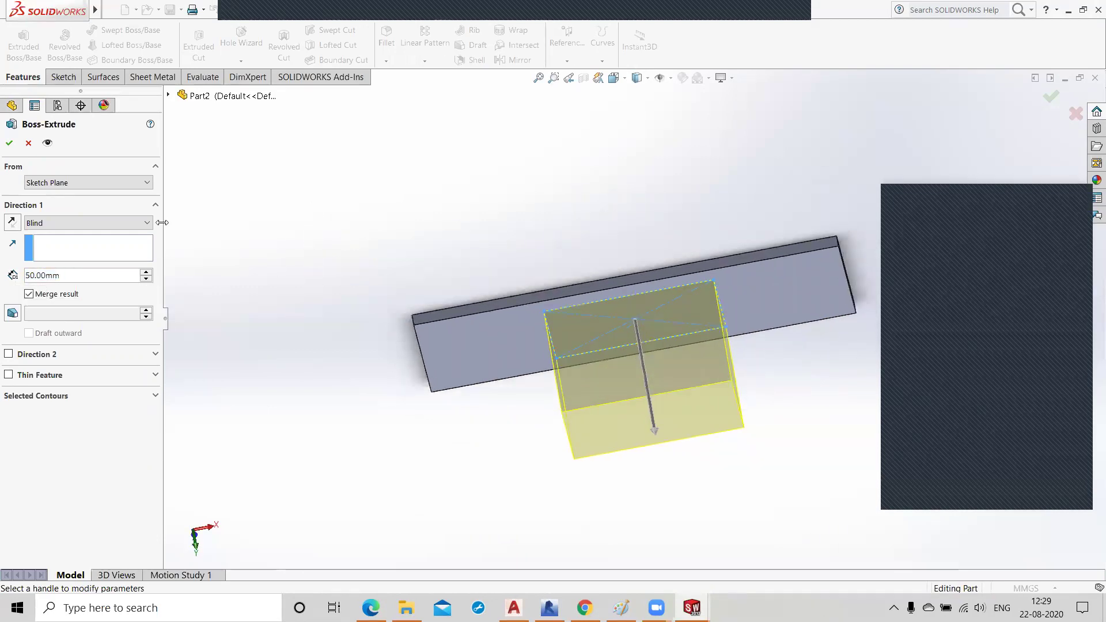
click(9, 144)
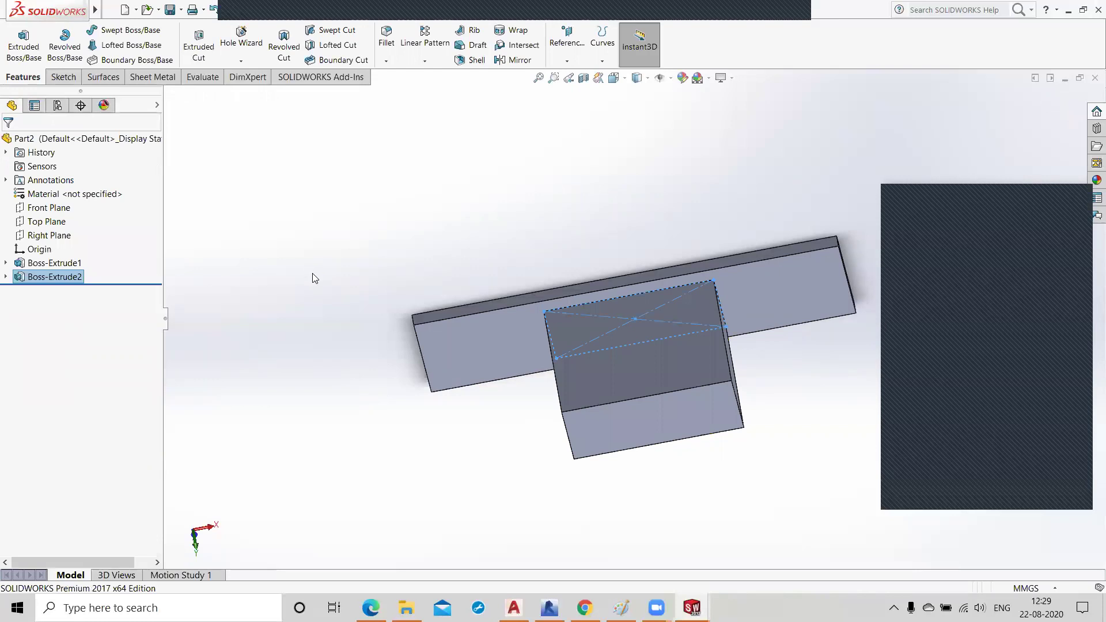
- On the block's outer face, sketch a circle about 14 mm in diameter centred on the origin
middle_drag(337, 305, 348, 178)
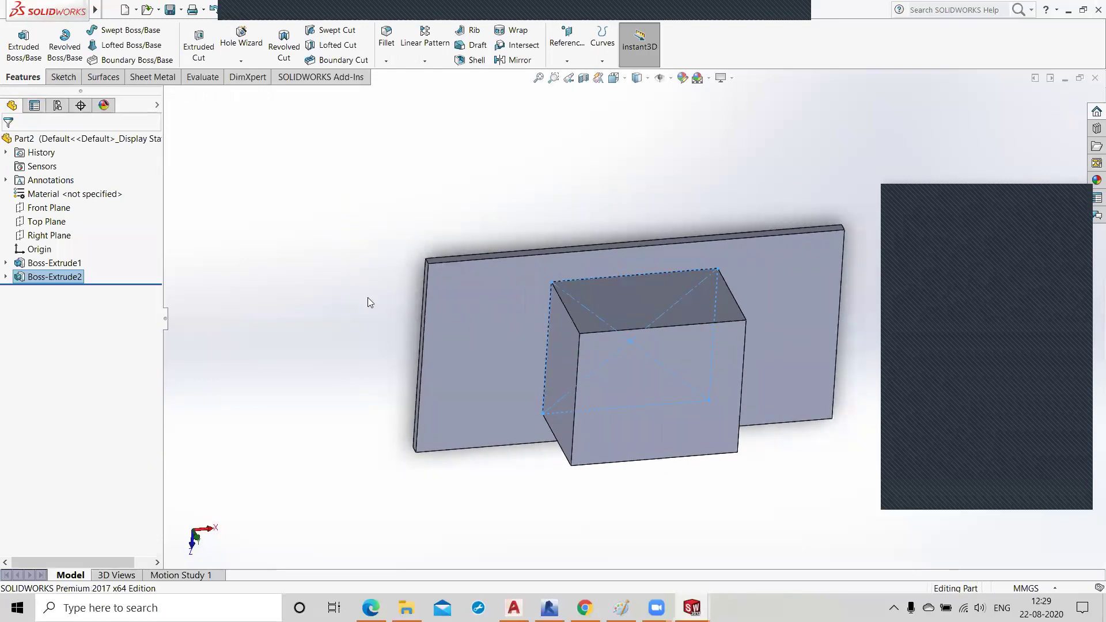
middle_drag(368, 297, 708, 448)
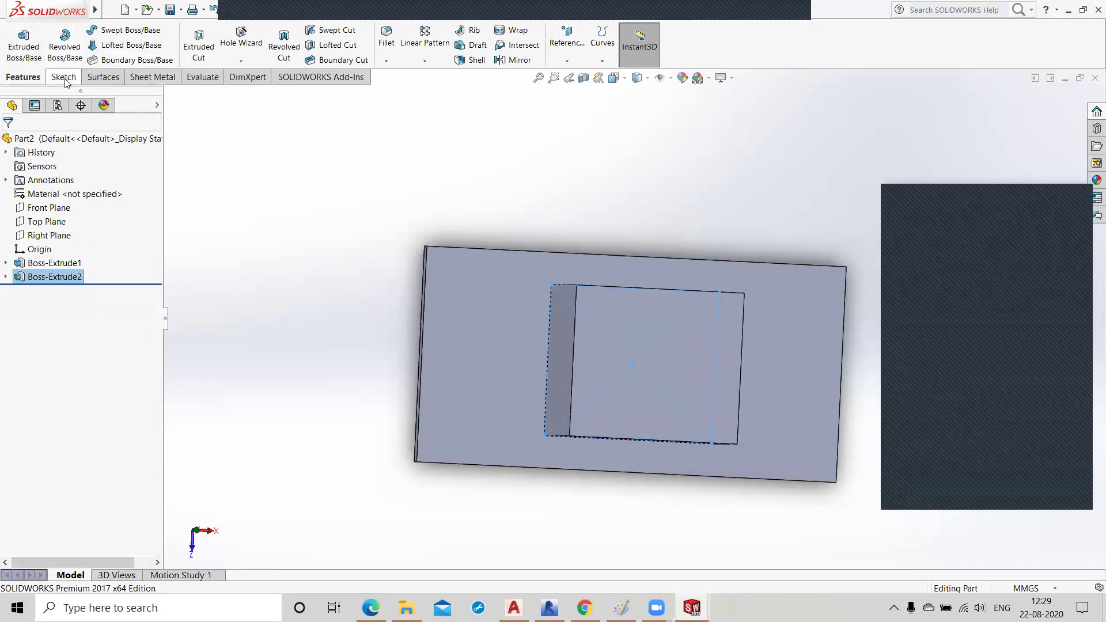
click(631, 358)
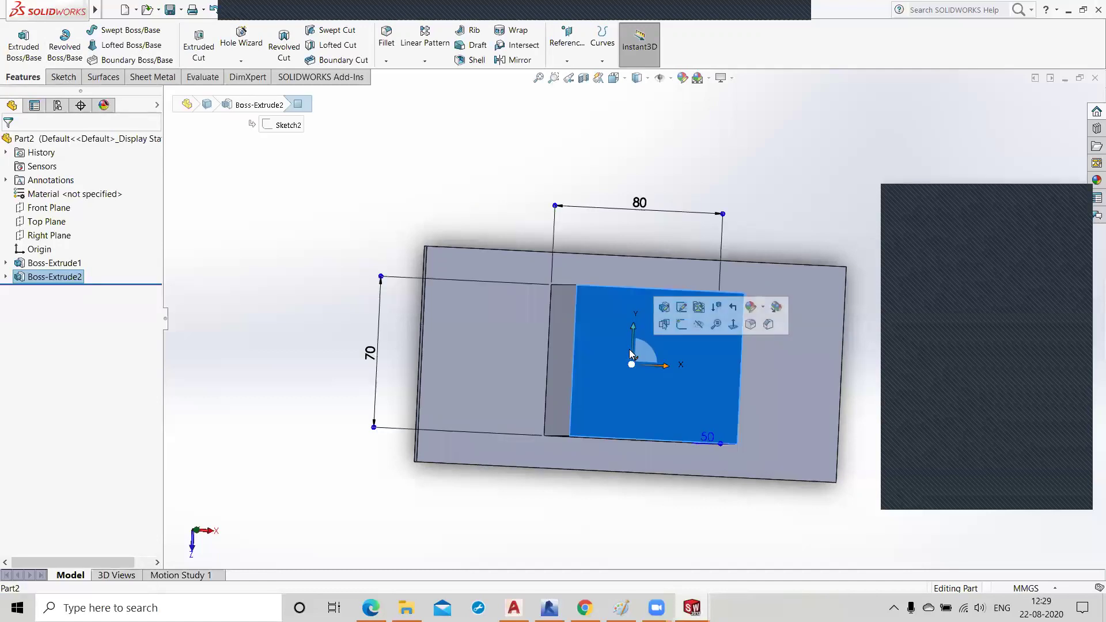
click(682, 325)
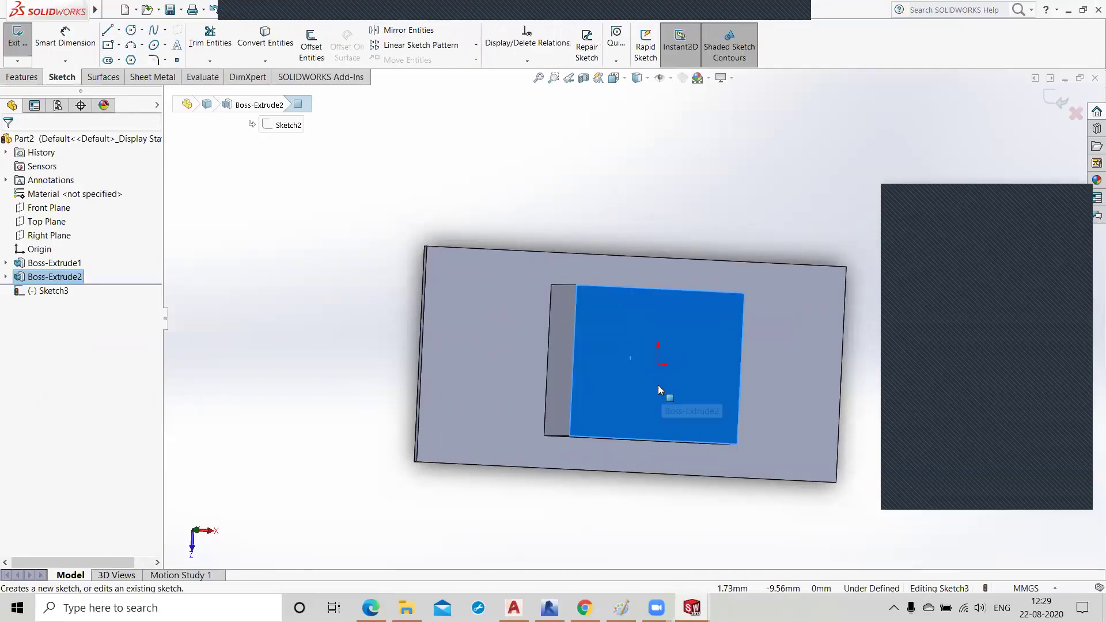
click(130, 30)
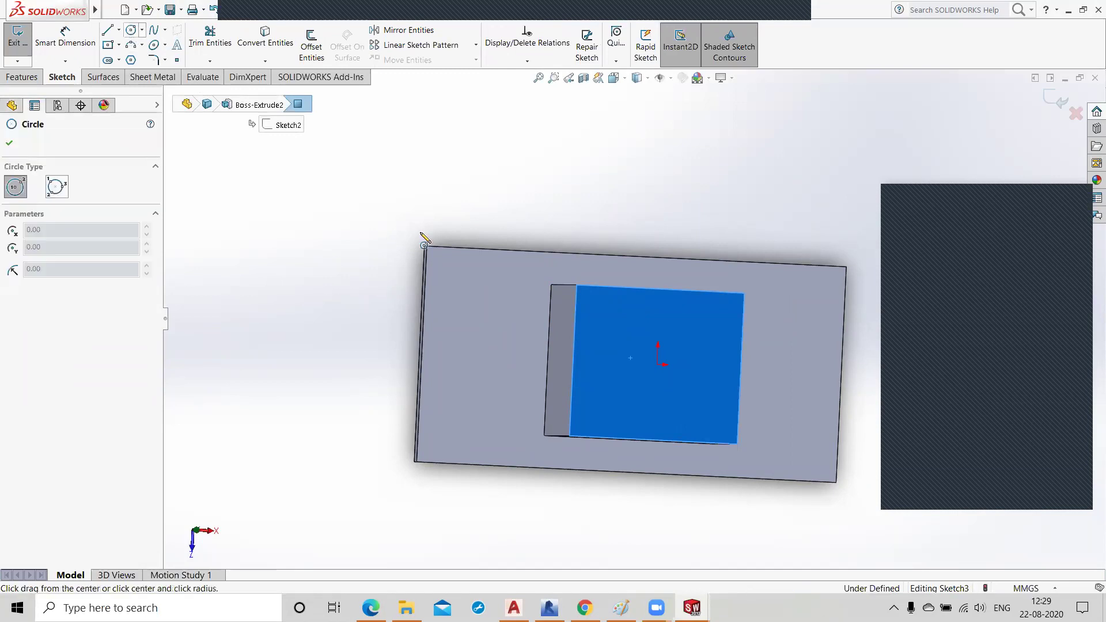
click(658, 365)
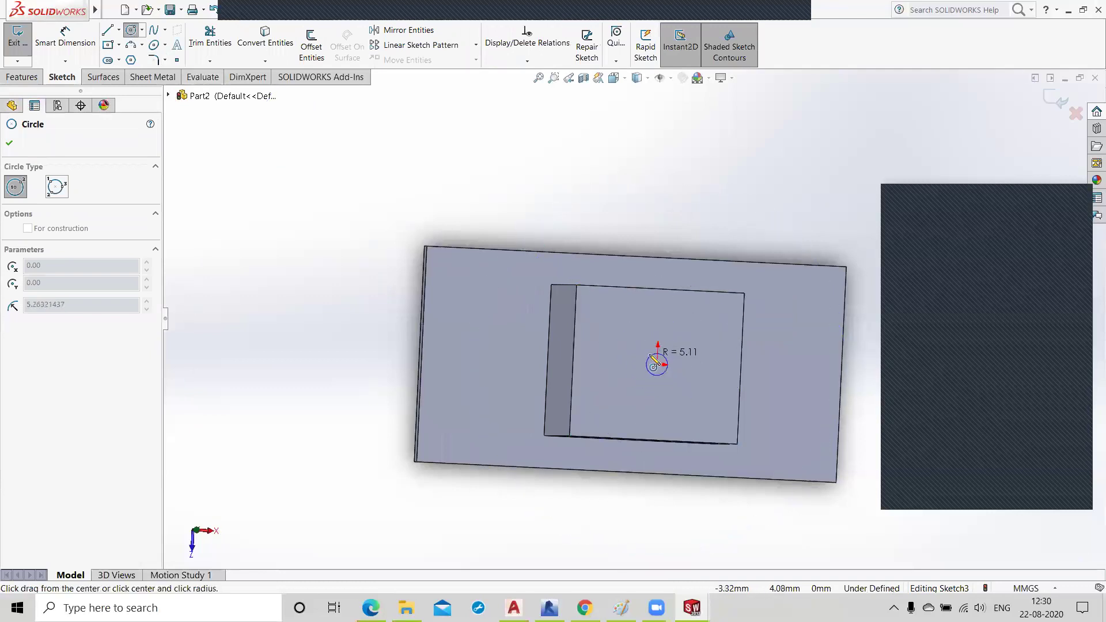
click(655, 362)
- Dimension the circle's diameter as 10 mm and finish the sketch
click(65, 34)
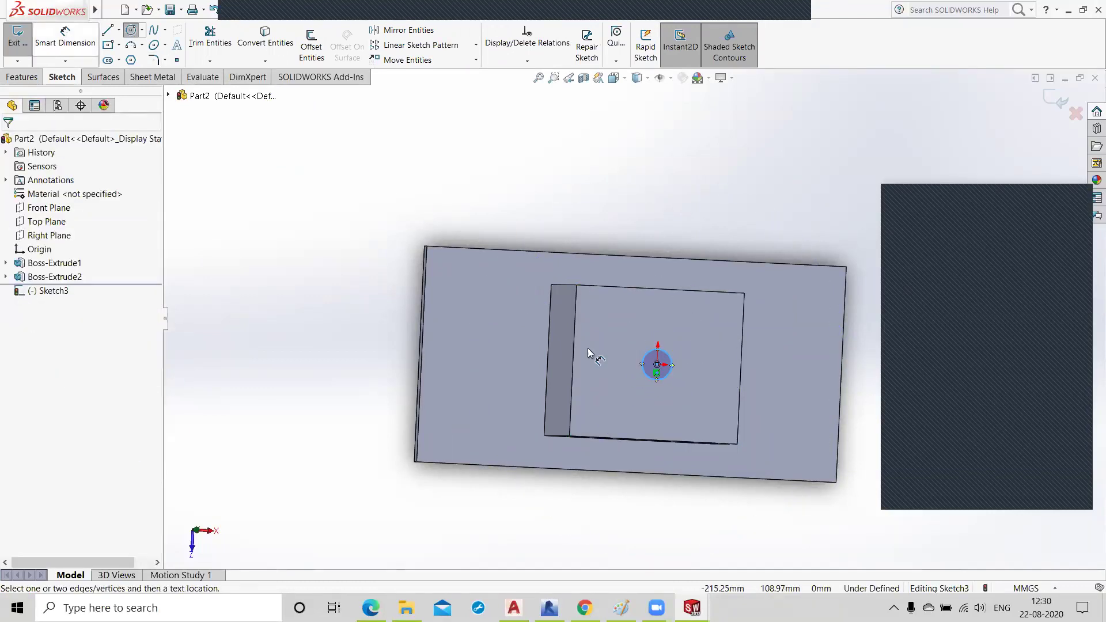
click(666, 374)
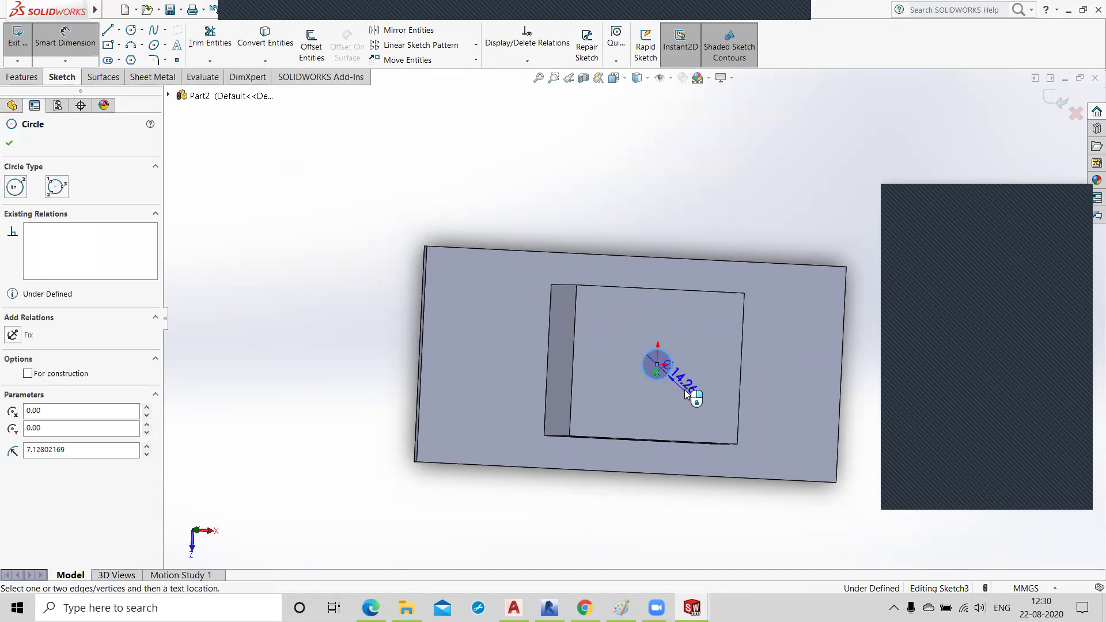
click(720, 378)
text(10)
key(Return)
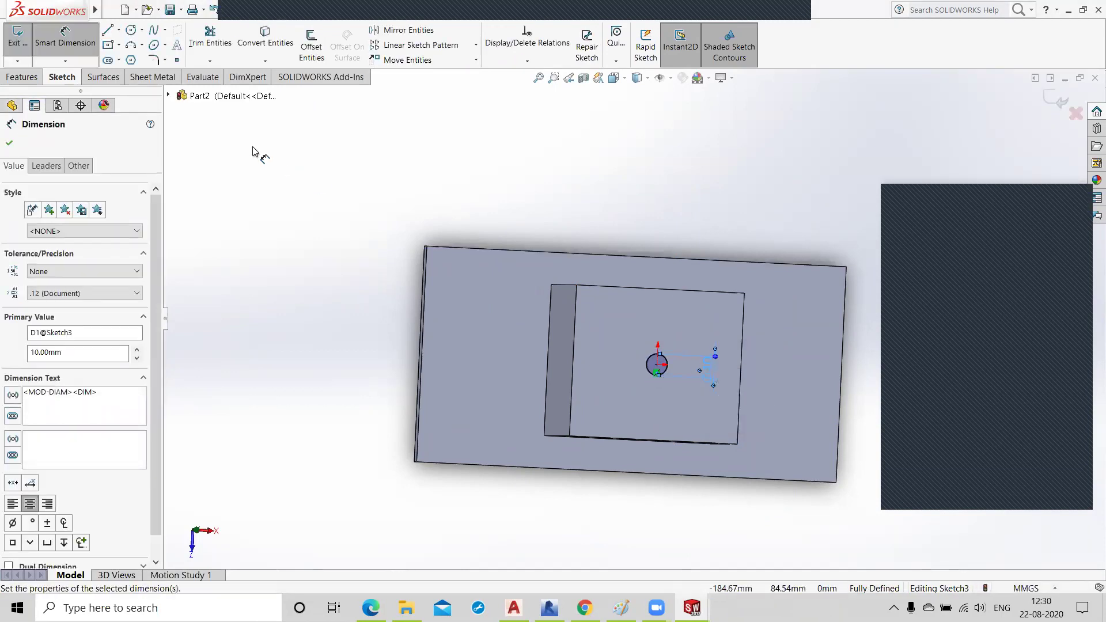
click(1059, 103)
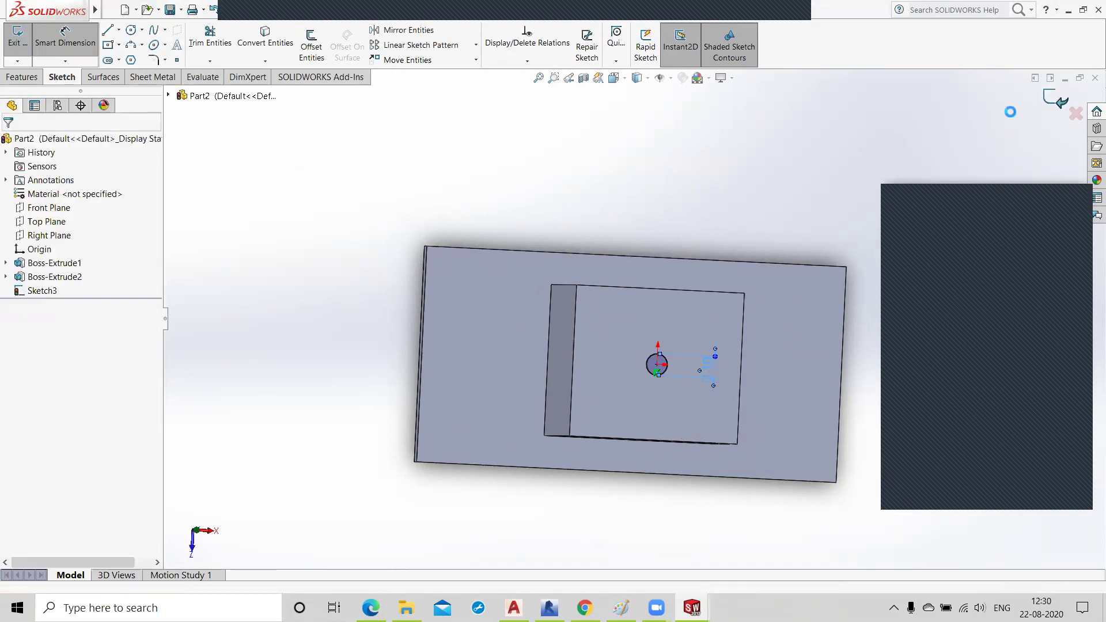
- Extrude the 10 mm circle outward from the block to a blind depth of 15 mm, merged with the part
click(23, 46)
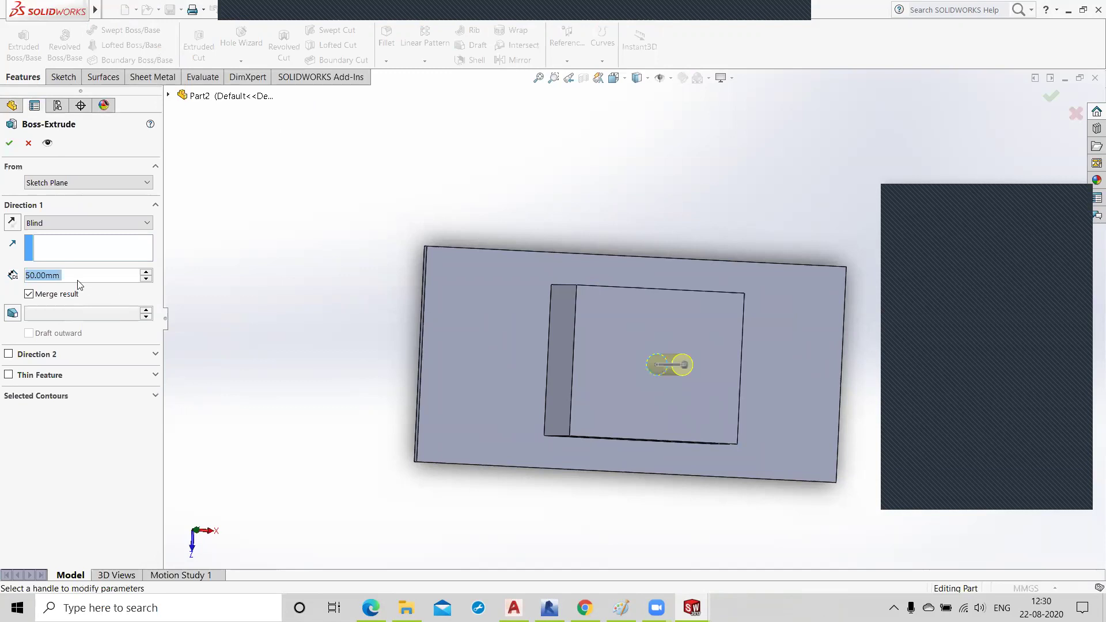
text(15)
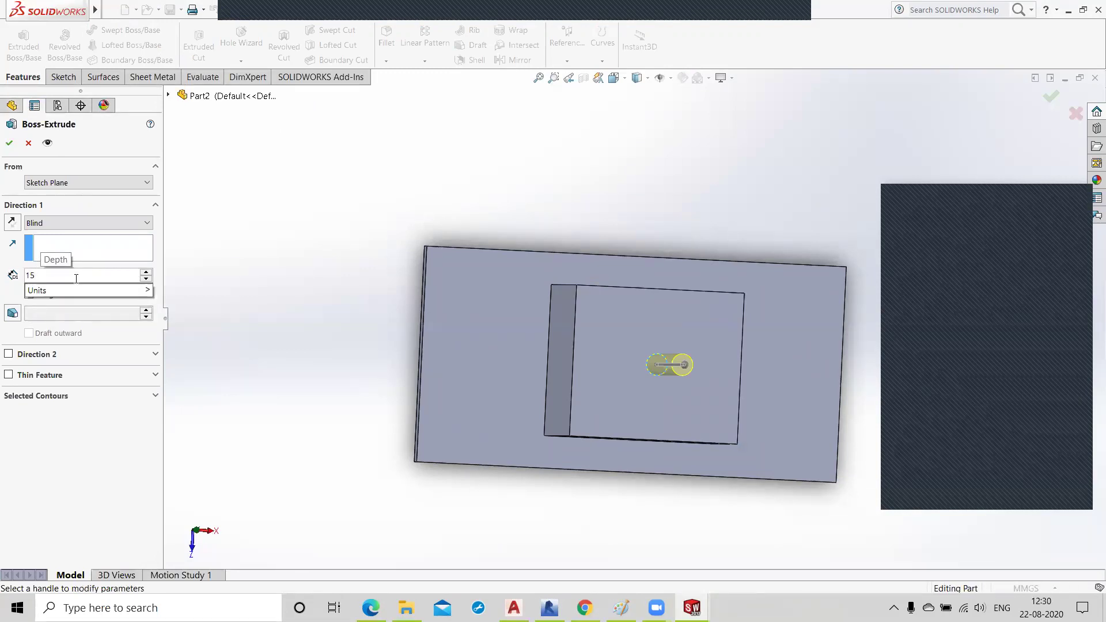
key(Return)
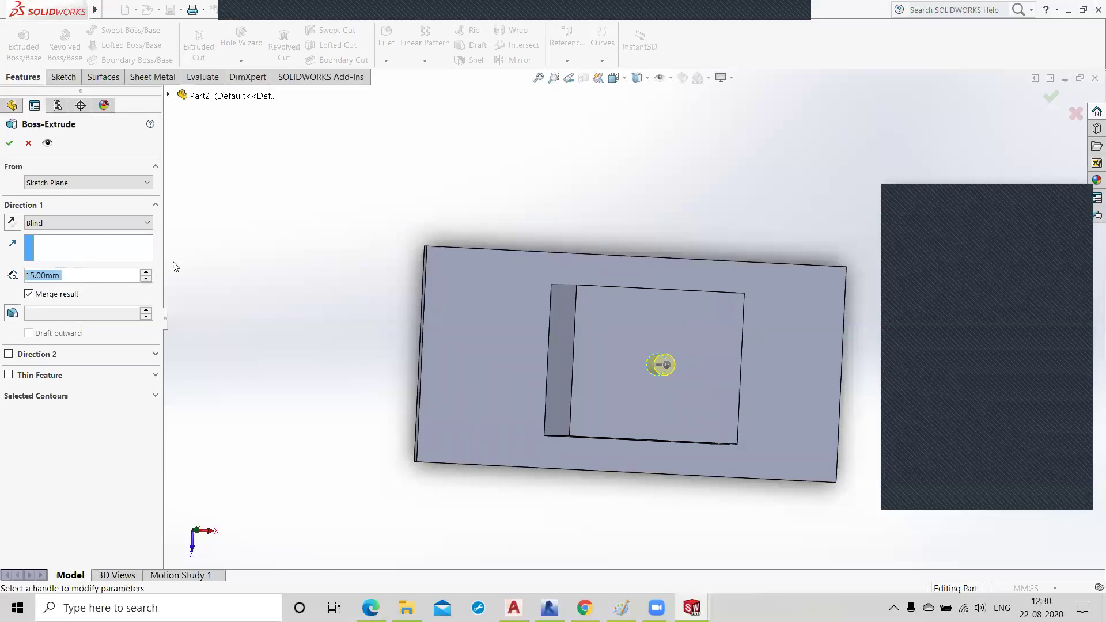
click(13, 145)
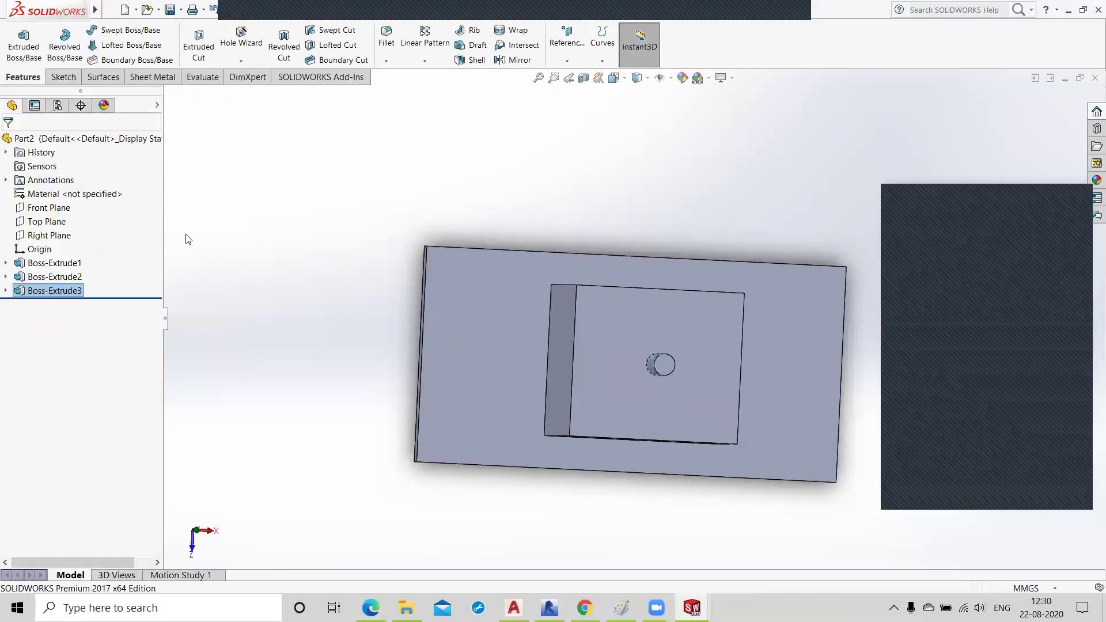
- Start a sketch on the base plate's large face surrounding the block and view it face-on
middle_drag(264, 262, 259, 366)
middle_drag(249, 297, 306, 267)
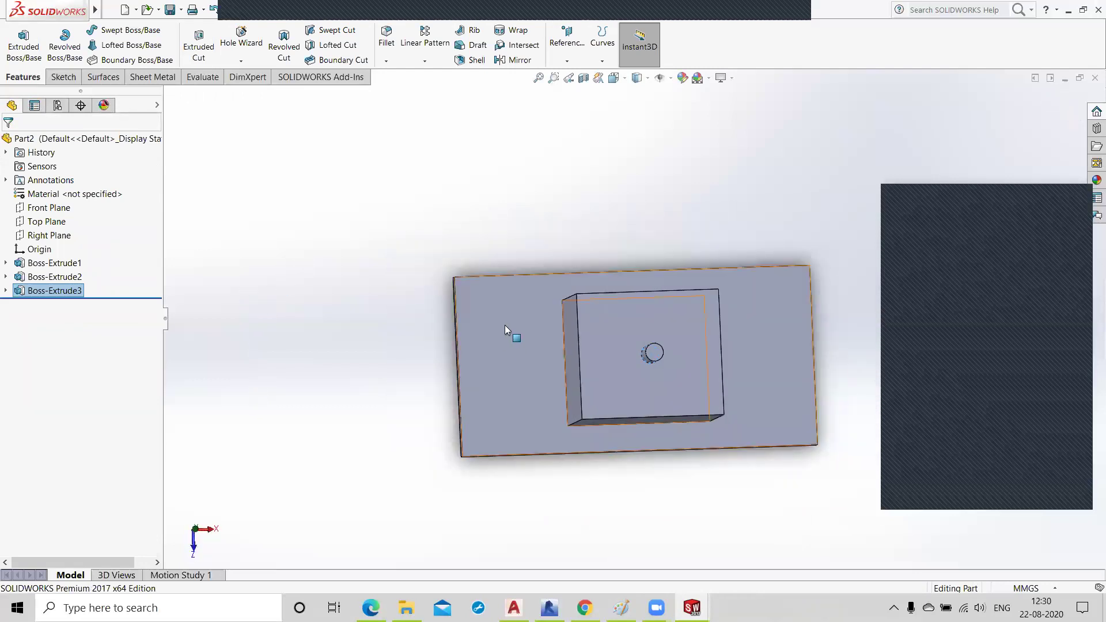
scroll(505, 323, up, 2)
scroll(545, 320, down, 4)
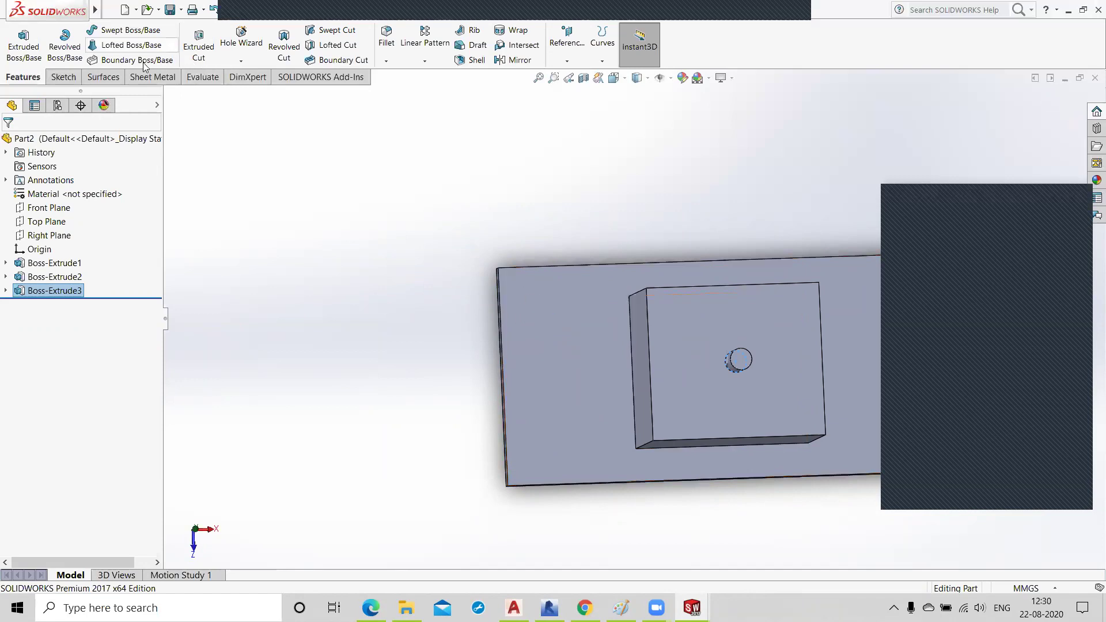
click(62, 79)
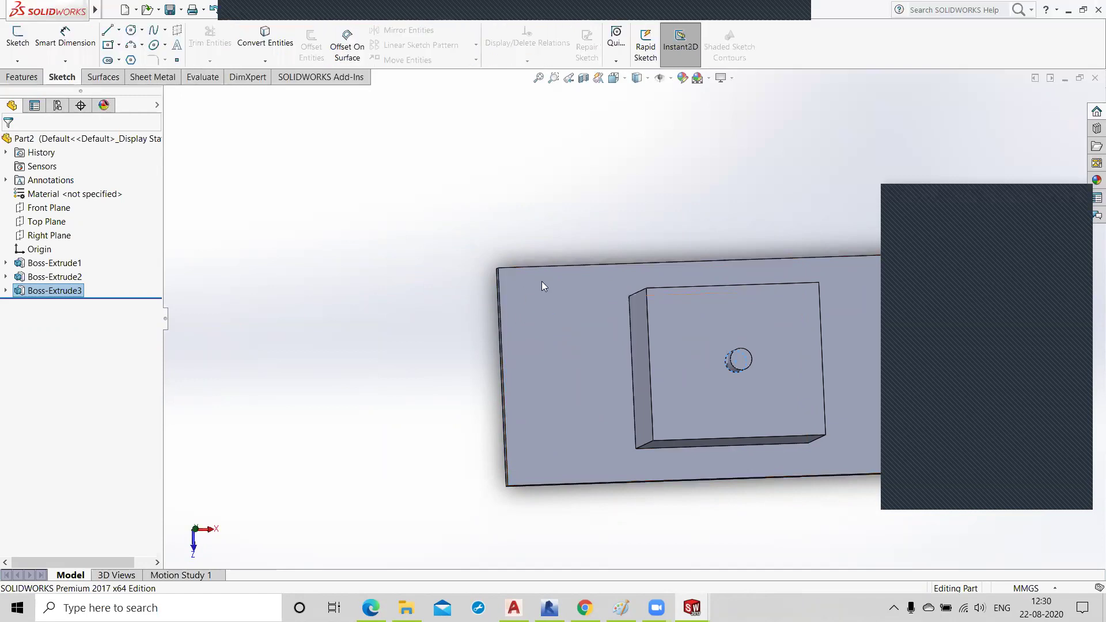
click(547, 321)
click(600, 288)
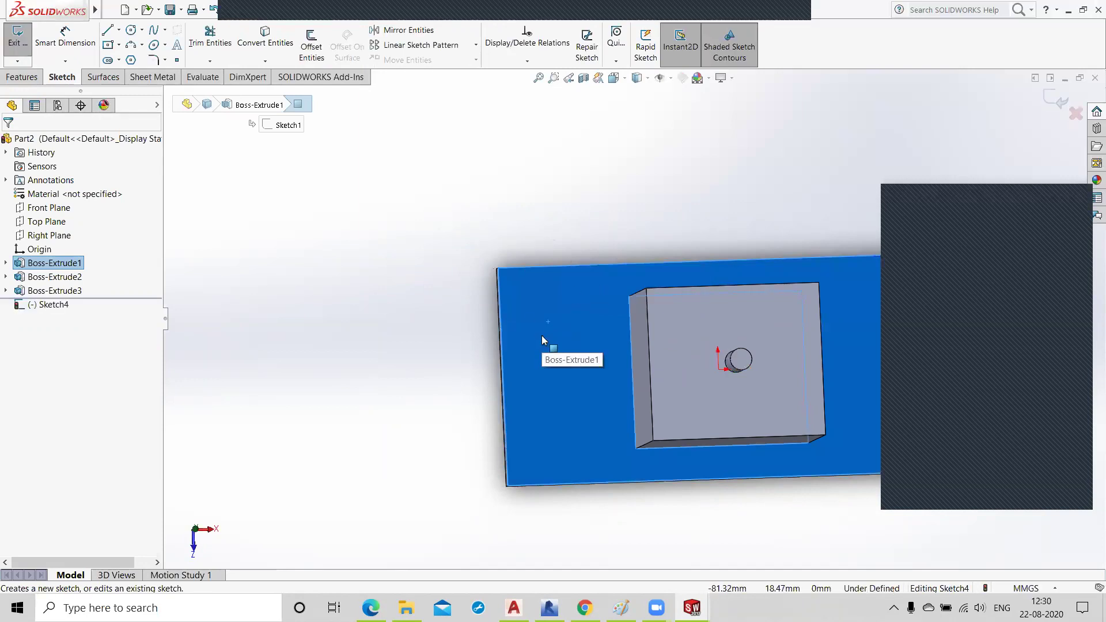
key(ctrl+8)
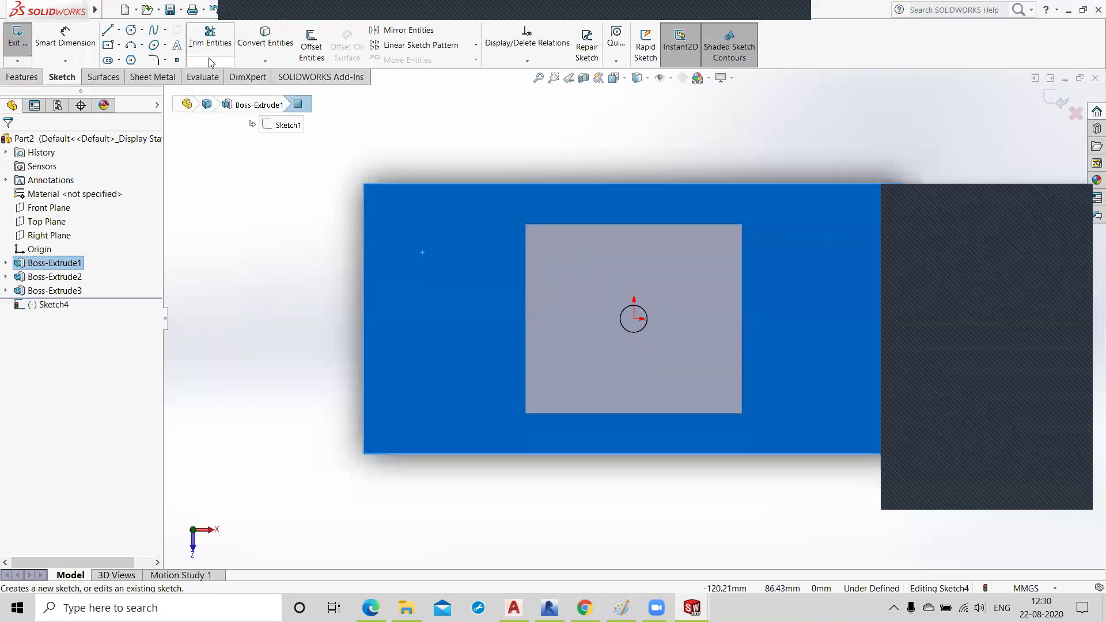
- Sketch four circles, about 14 to 17 mm in diameter, one near each corner of the base plate
click(131, 31)
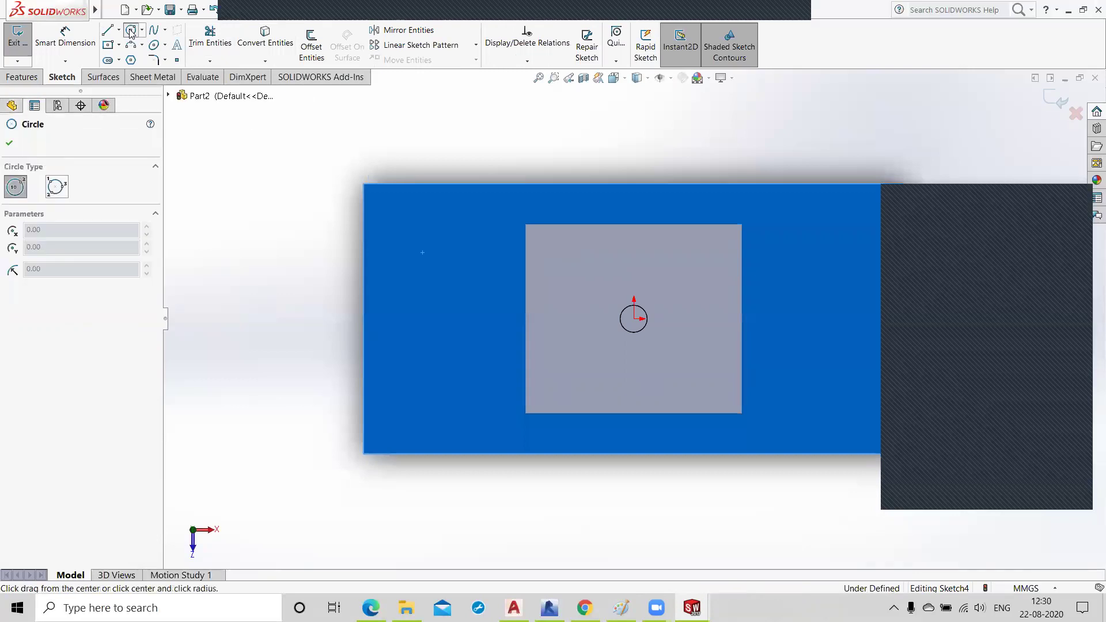
click(416, 229)
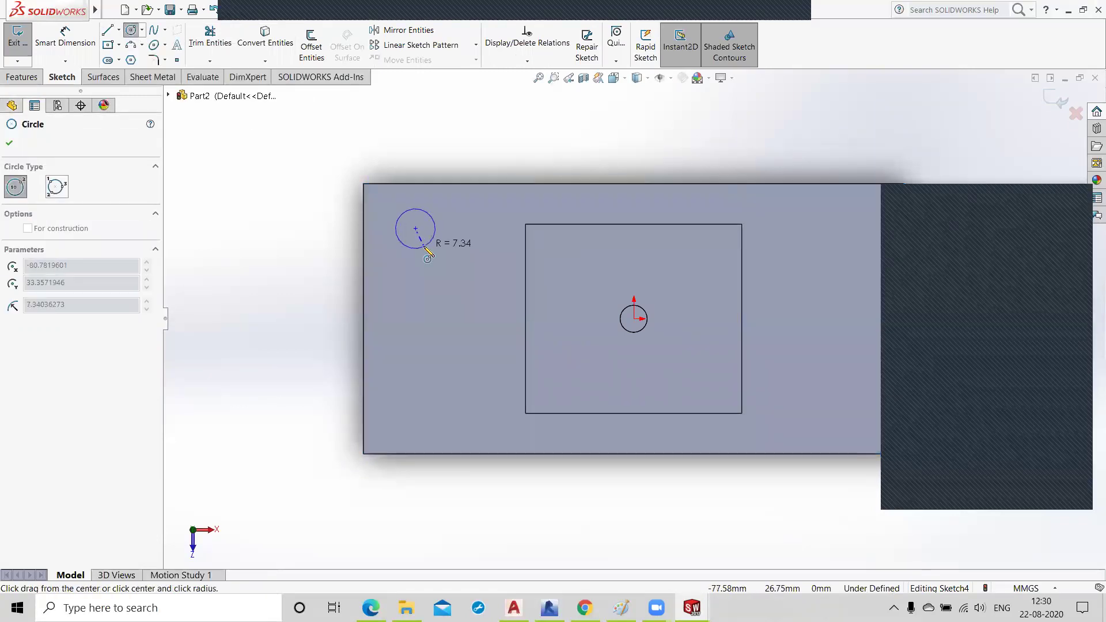
click(424, 246)
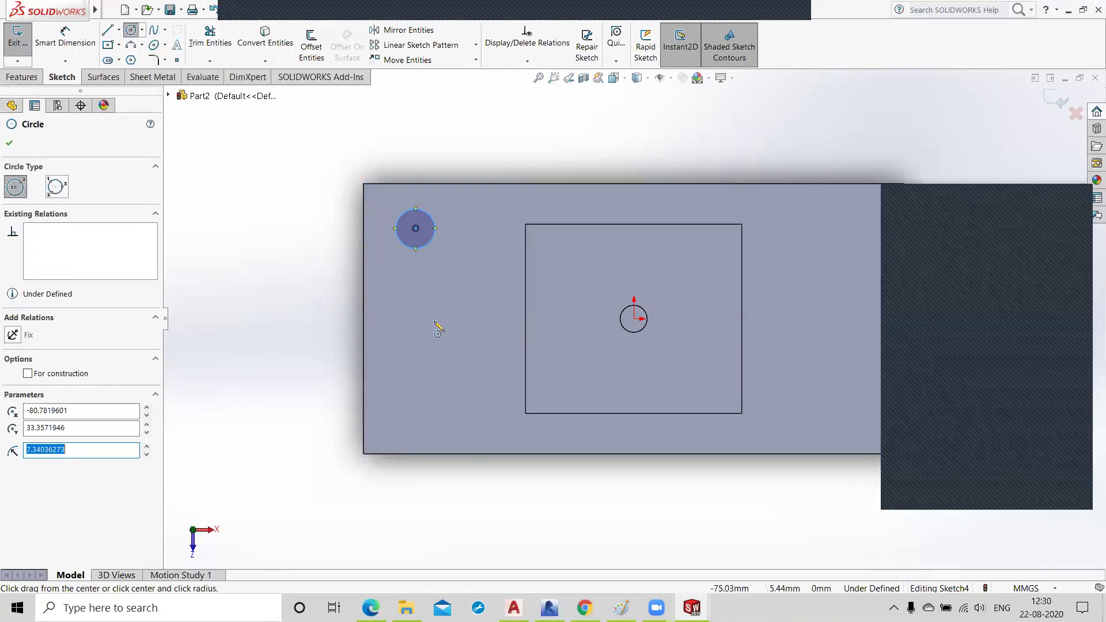
click(416, 414)
click(424, 431)
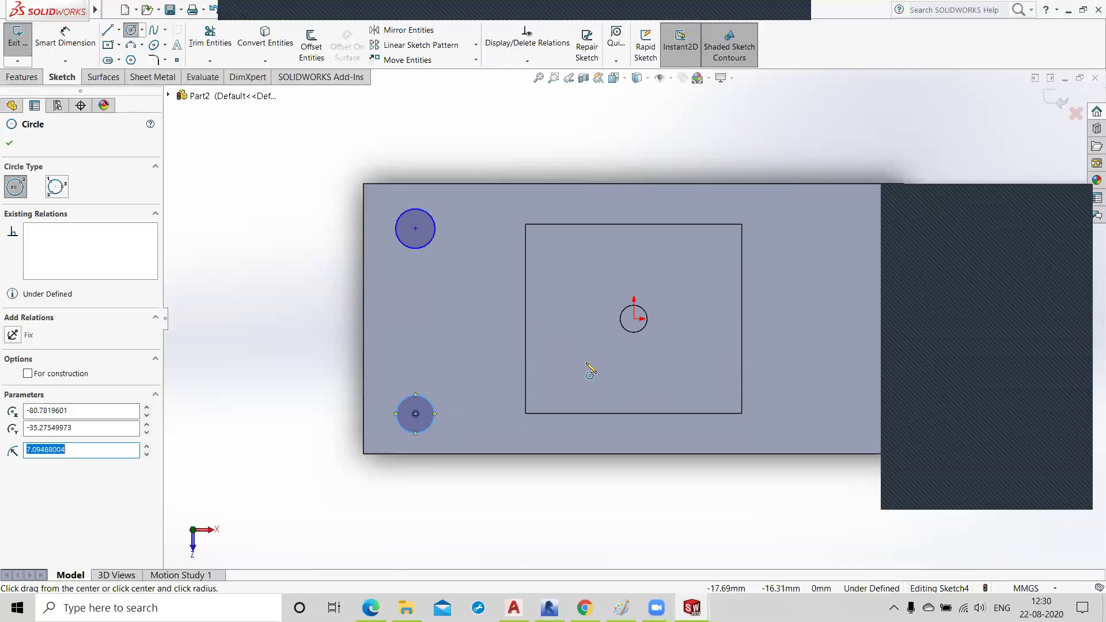
key(z)
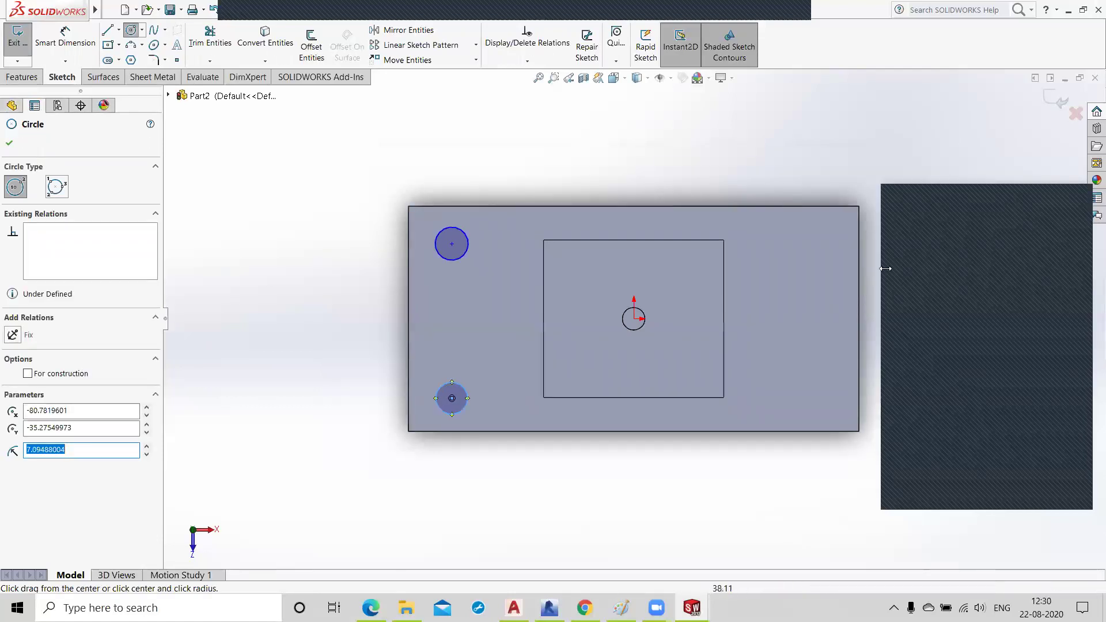
click(819, 234)
click(824, 254)
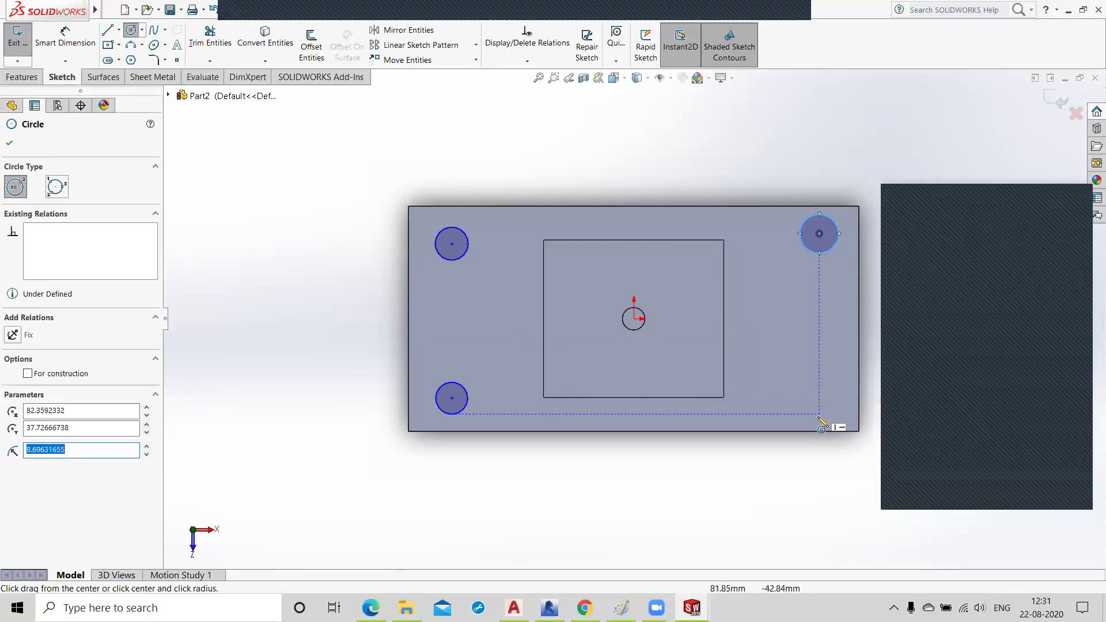
click(819, 415)
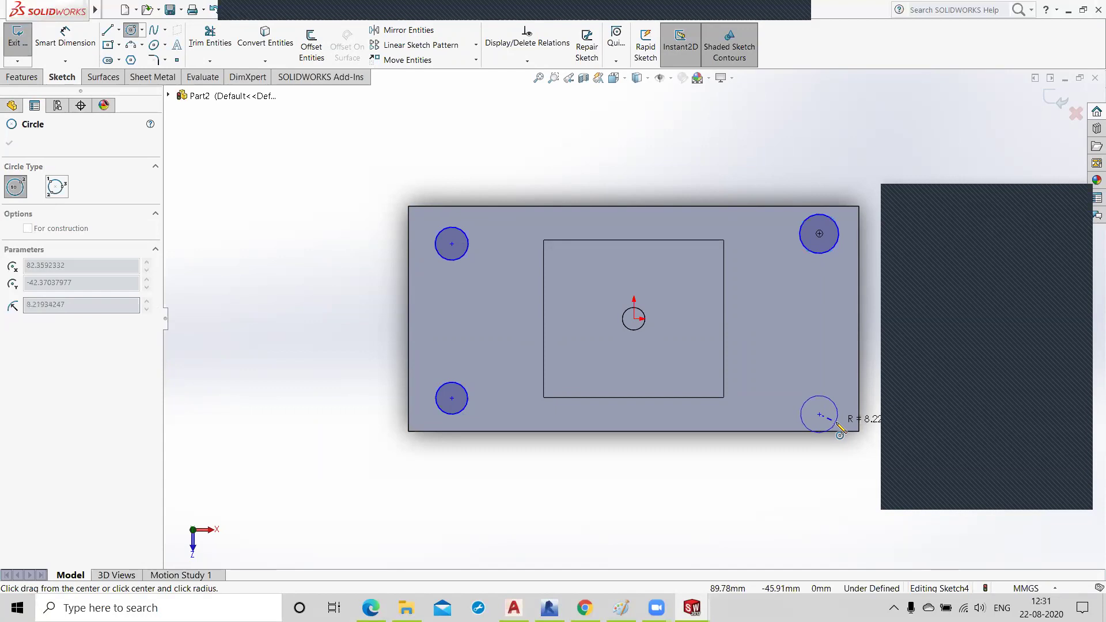
click(836, 422)
- Dimension the diameter of the circle near the plate's upper-left corner as 15 mm
click(53, 42)
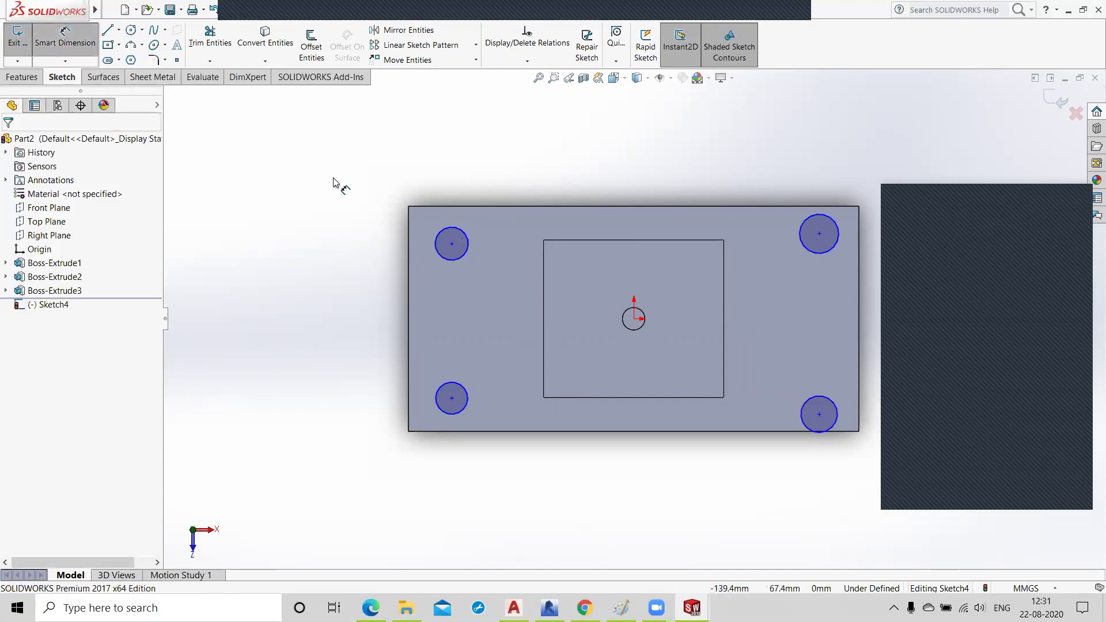
click(447, 237)
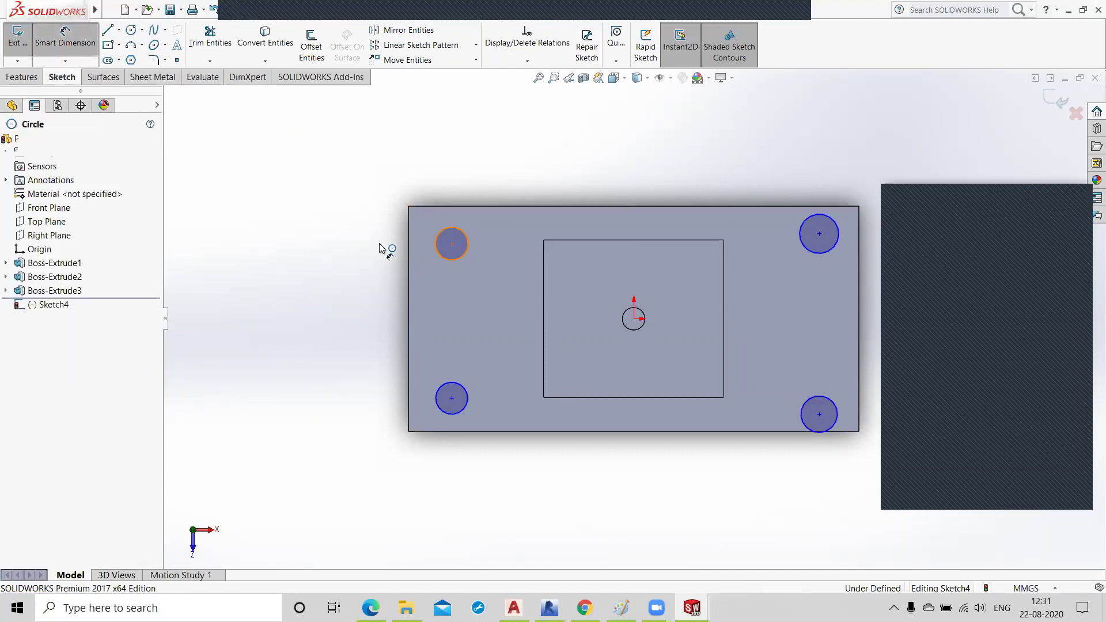
click(348, 250)
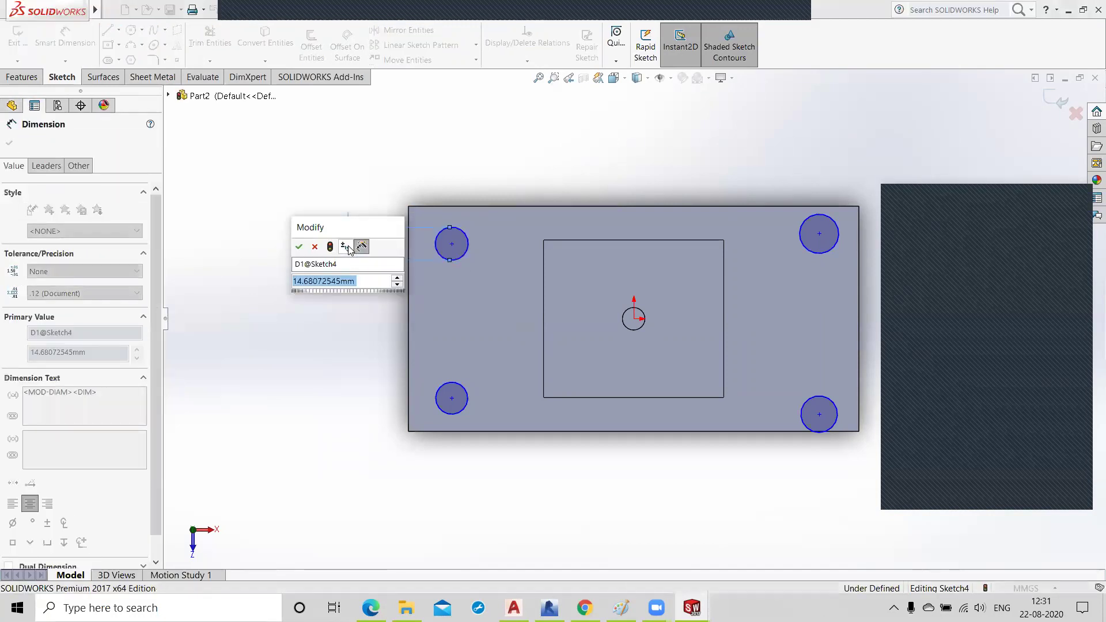
text(15)
key(Return)
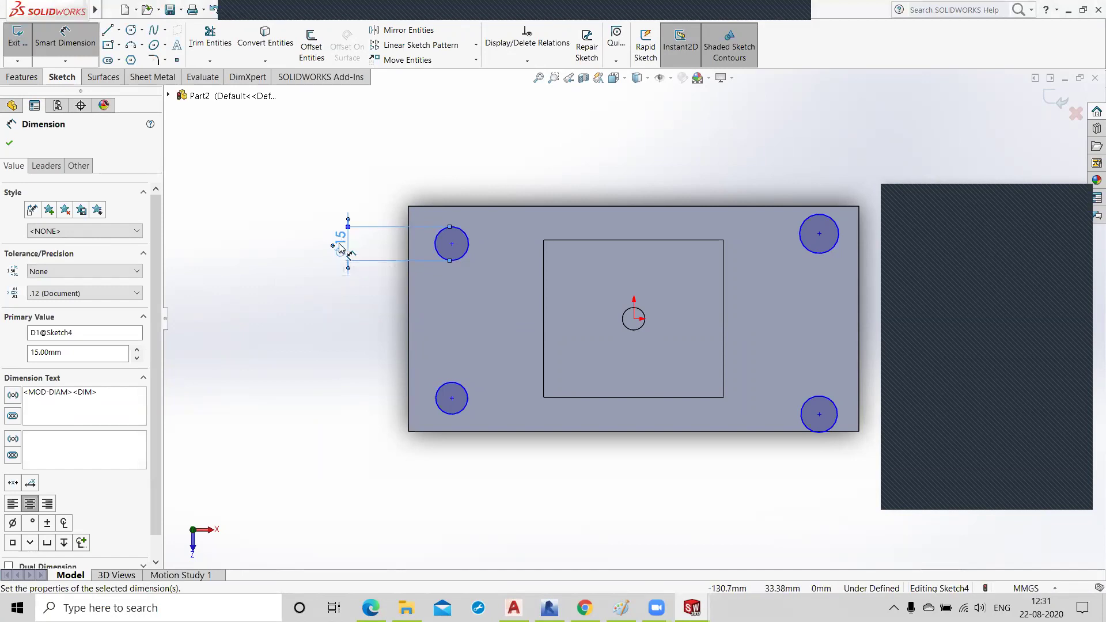
- Set the upper-left circle's diameter to 10 mm and dimension the lower-left circle's diameter as 10 mm
double_click(341, 245)
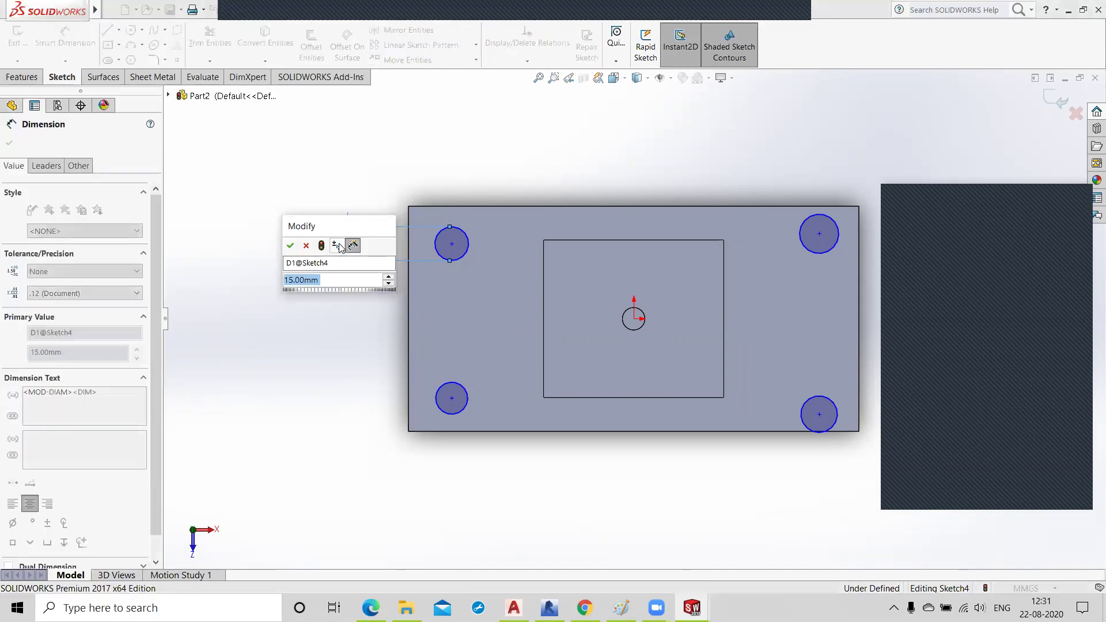
text(10)
key(Return)
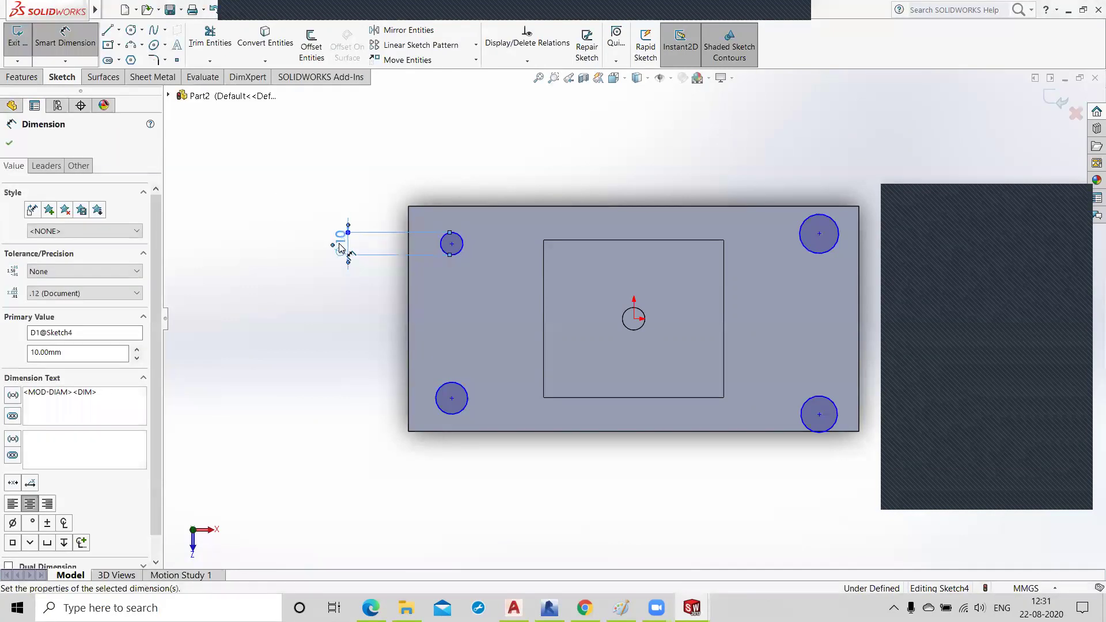
click(438, 395)
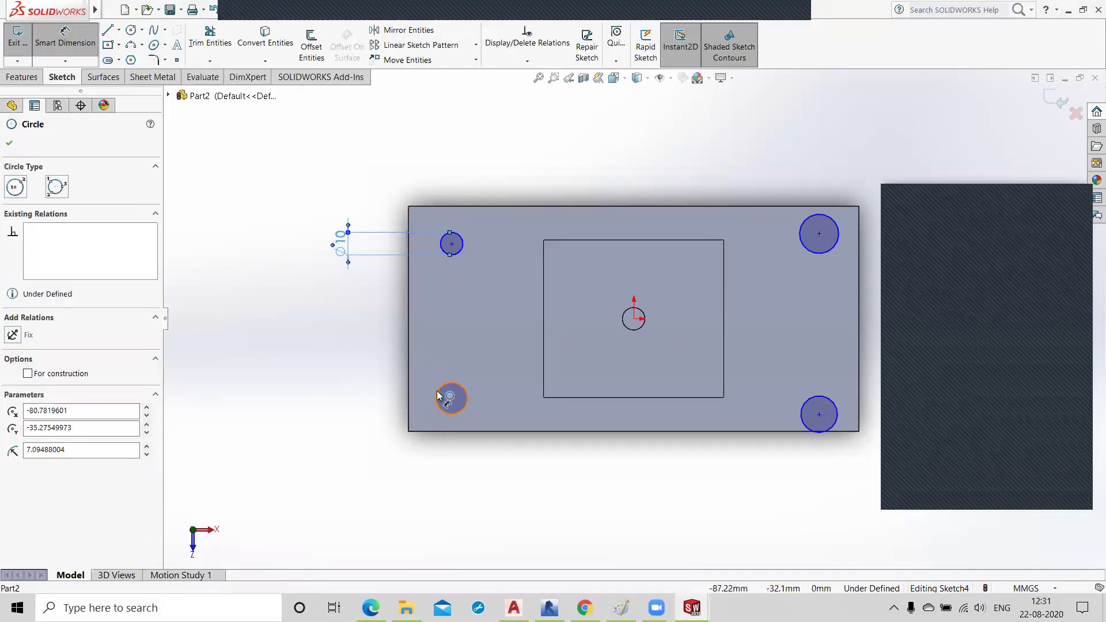
click(359, 398)
text(10)
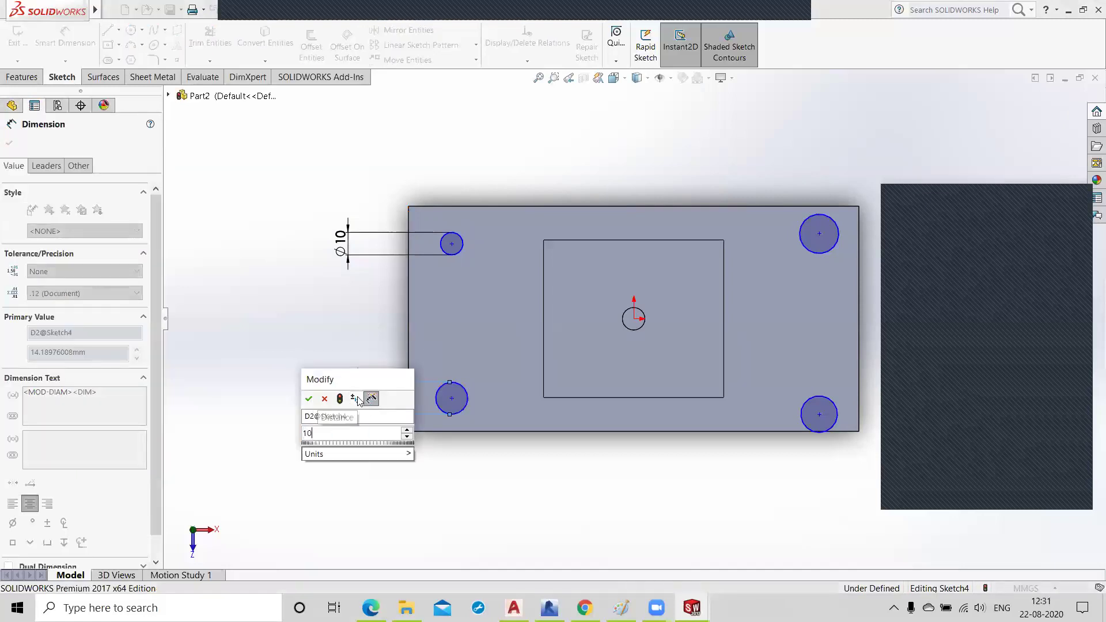
key(Return)
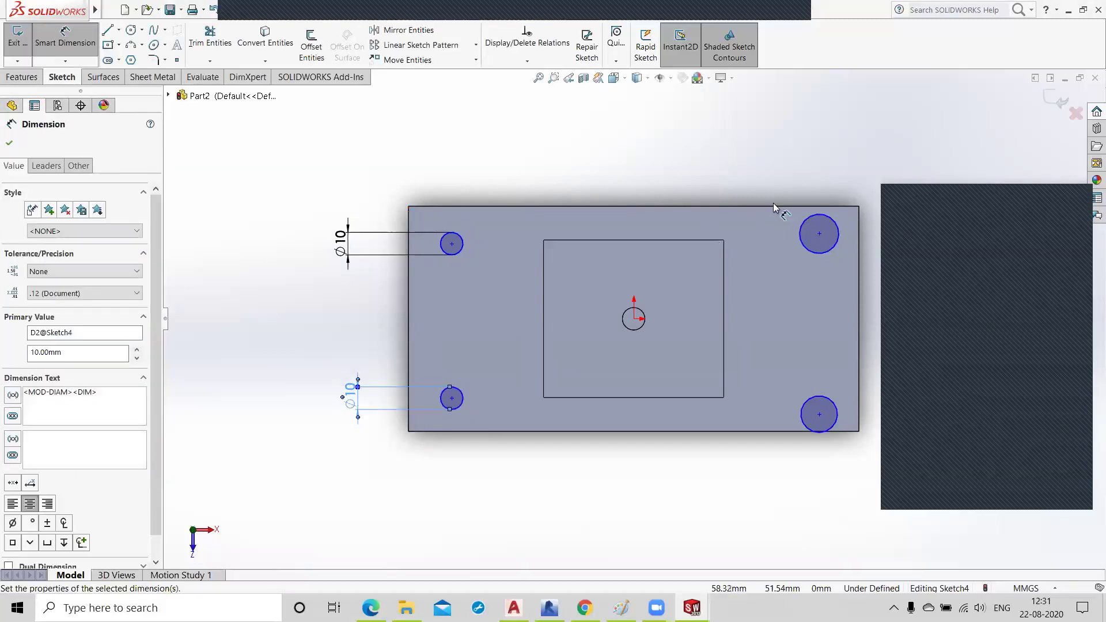
- Dimension the diameters of the two circles near the plate's upper-right and lower-right corners as 10 mm each
click(838, 231)
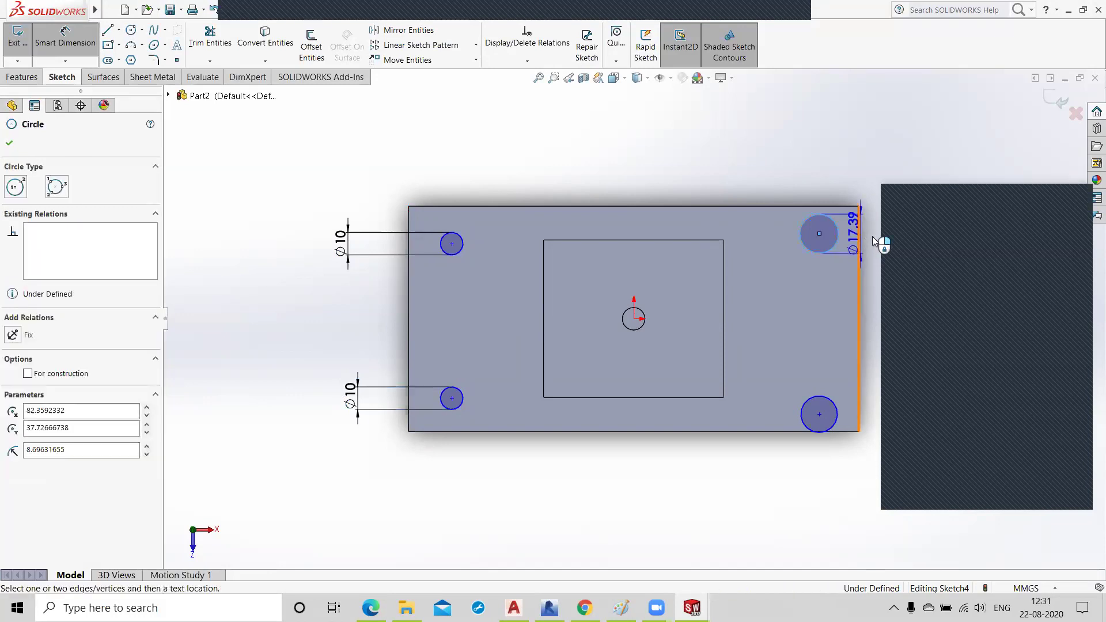
click(880, 242)
text(10)
key(Return)
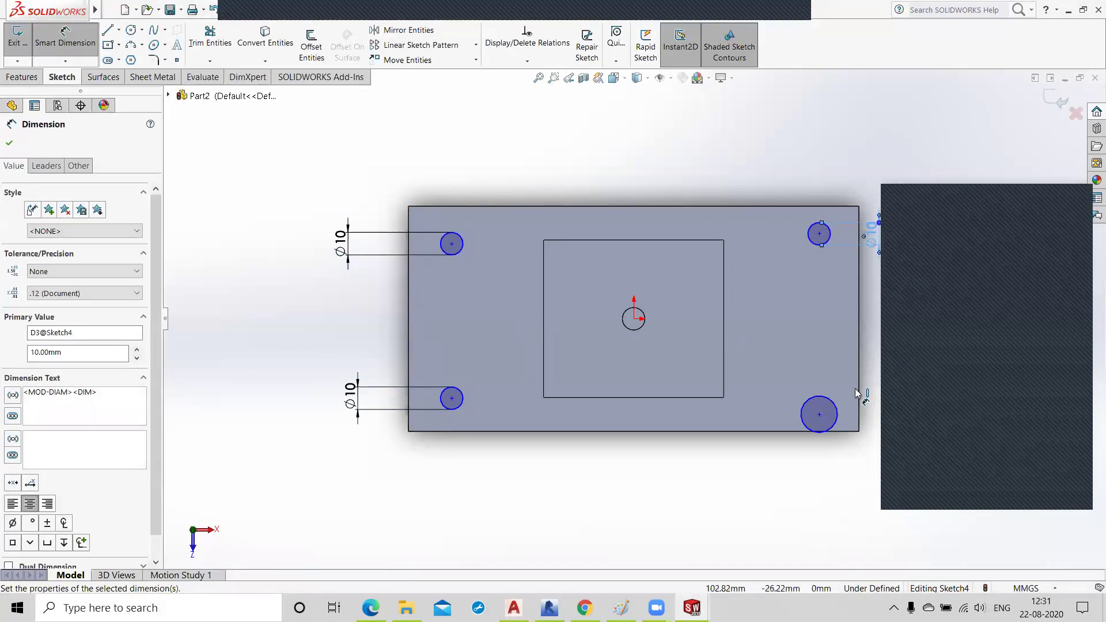
click(840, 416)
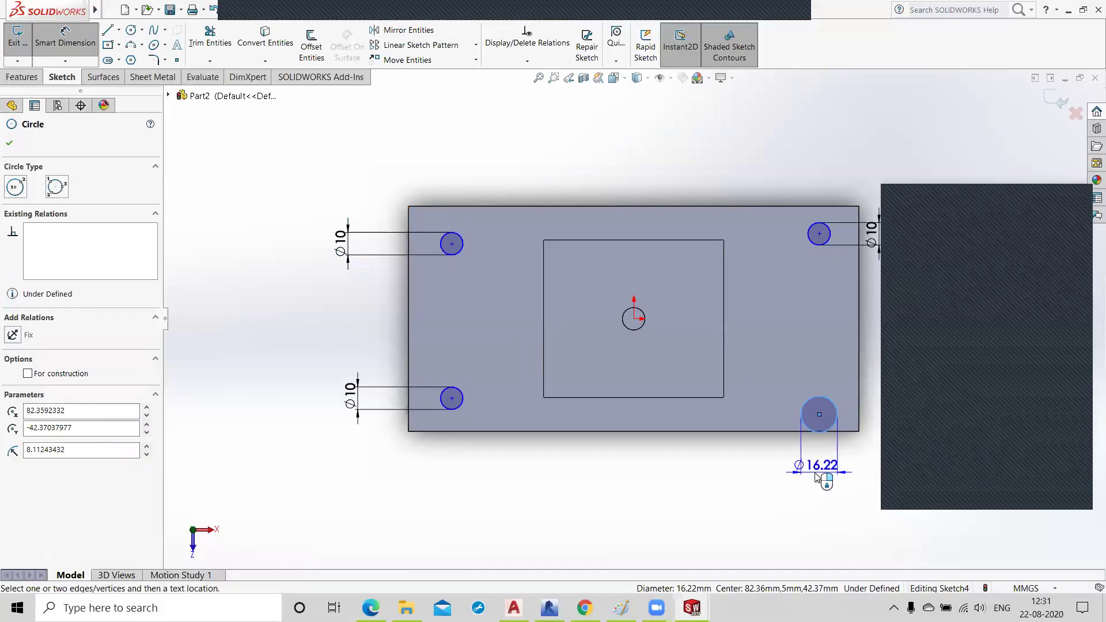
click(815, 478)
text(1)
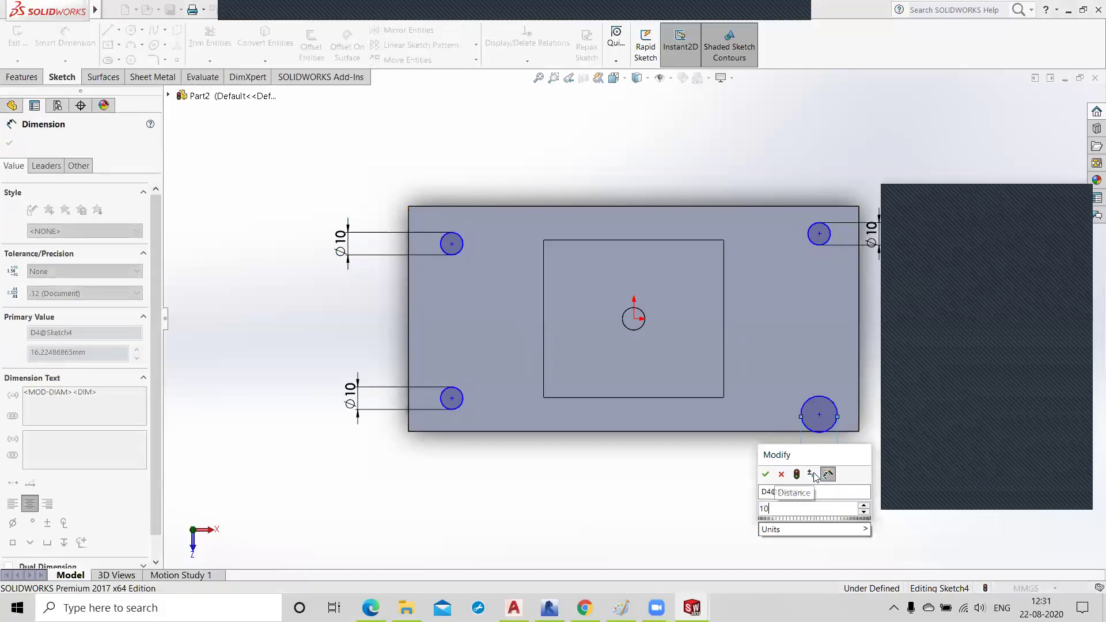
text(0)
key(Return)
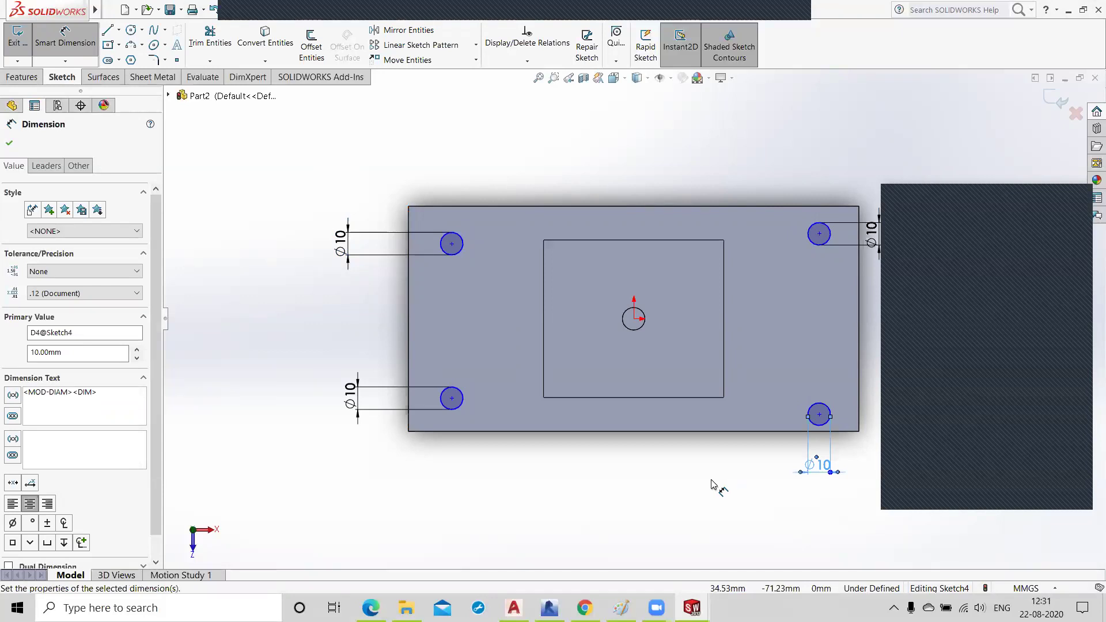
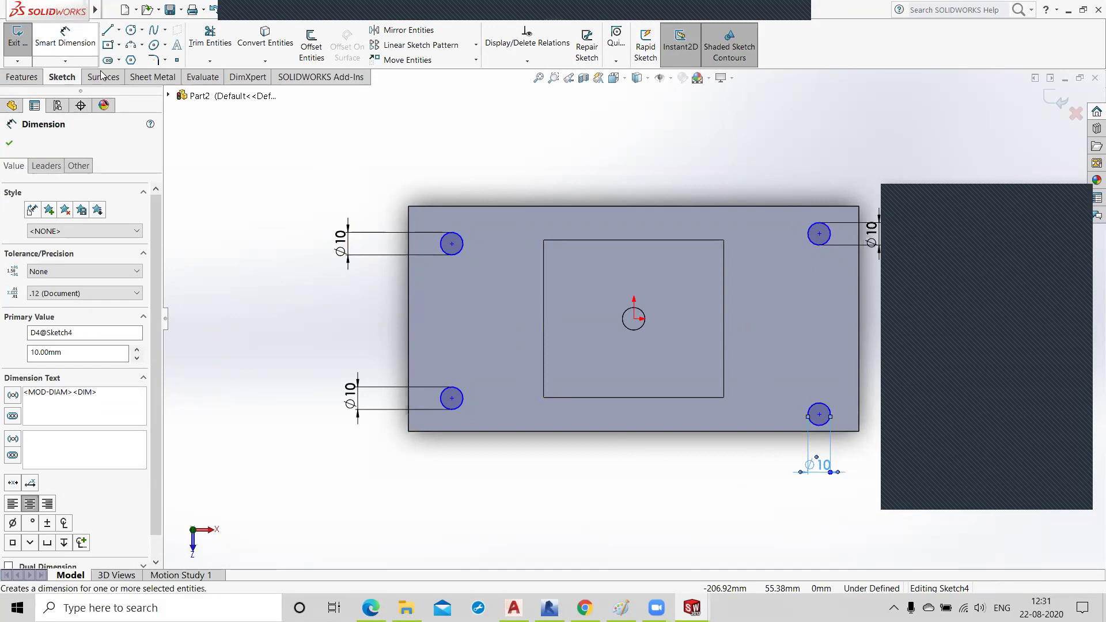
- Dimension the upper-left circle's centre 15 mm from the plate's upper edge
click(452, 245)
click(451, 207)
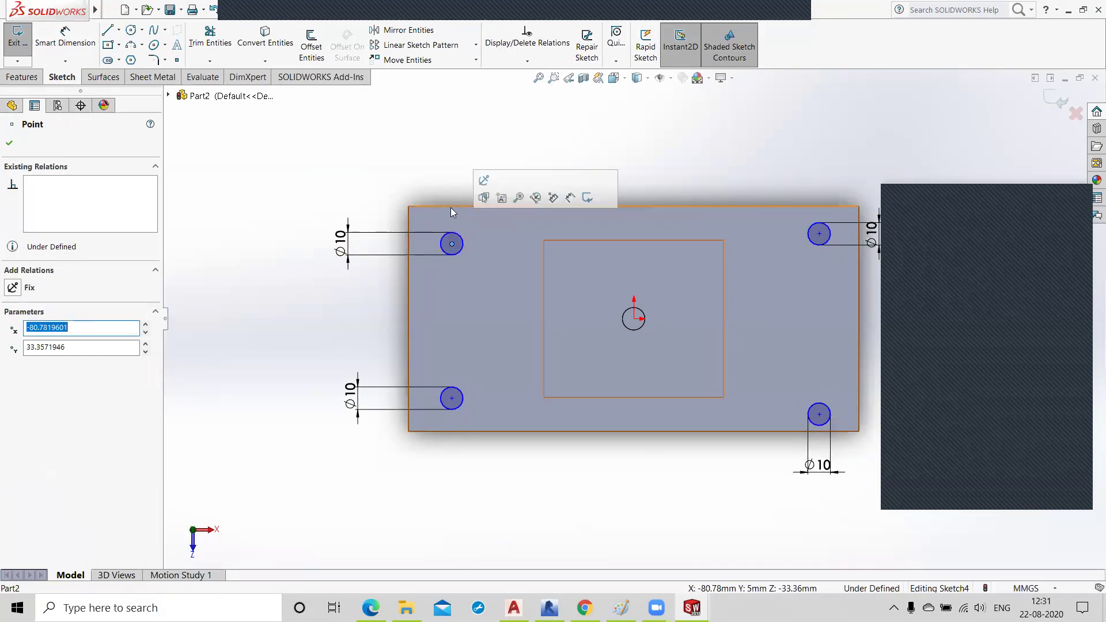
click(65, 38)
click(453, 244)
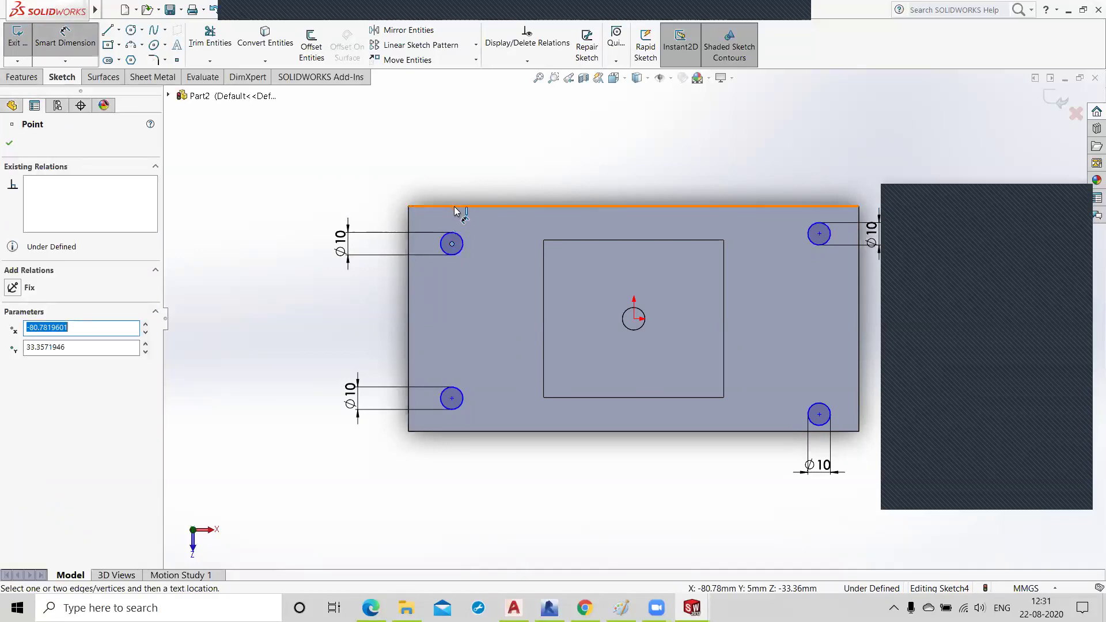
click(454, 208)
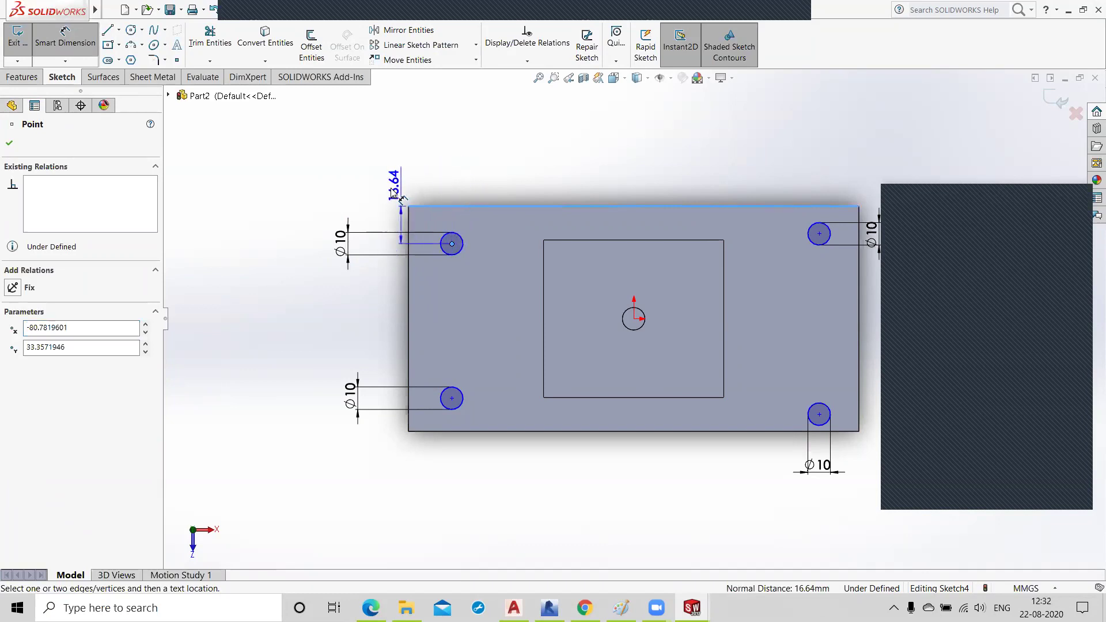
click(377, 216)
text(15)
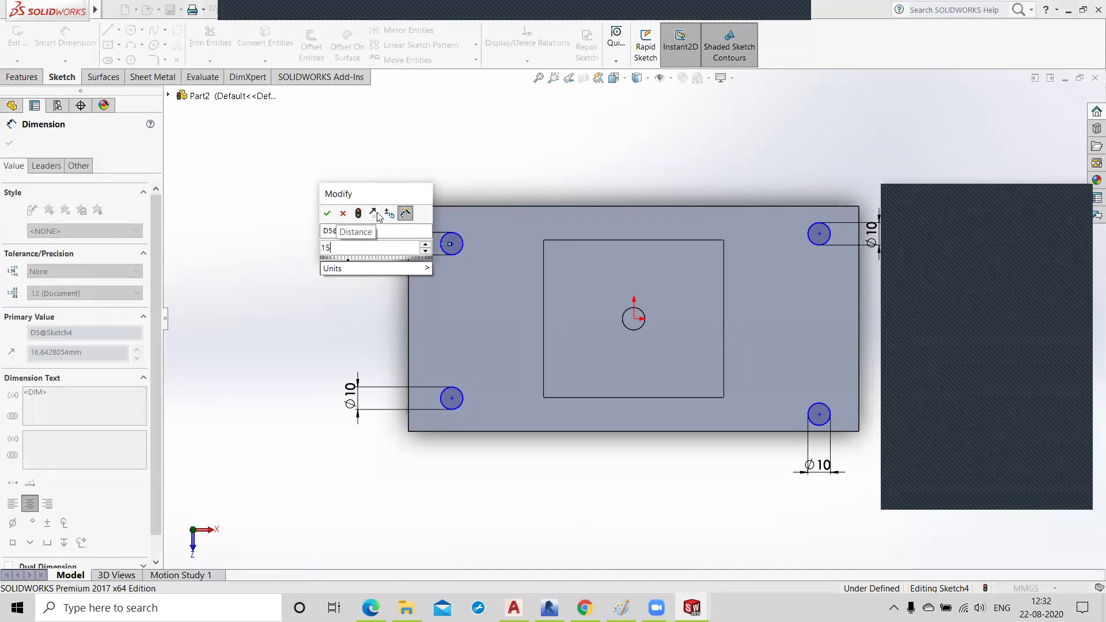
key(Return)
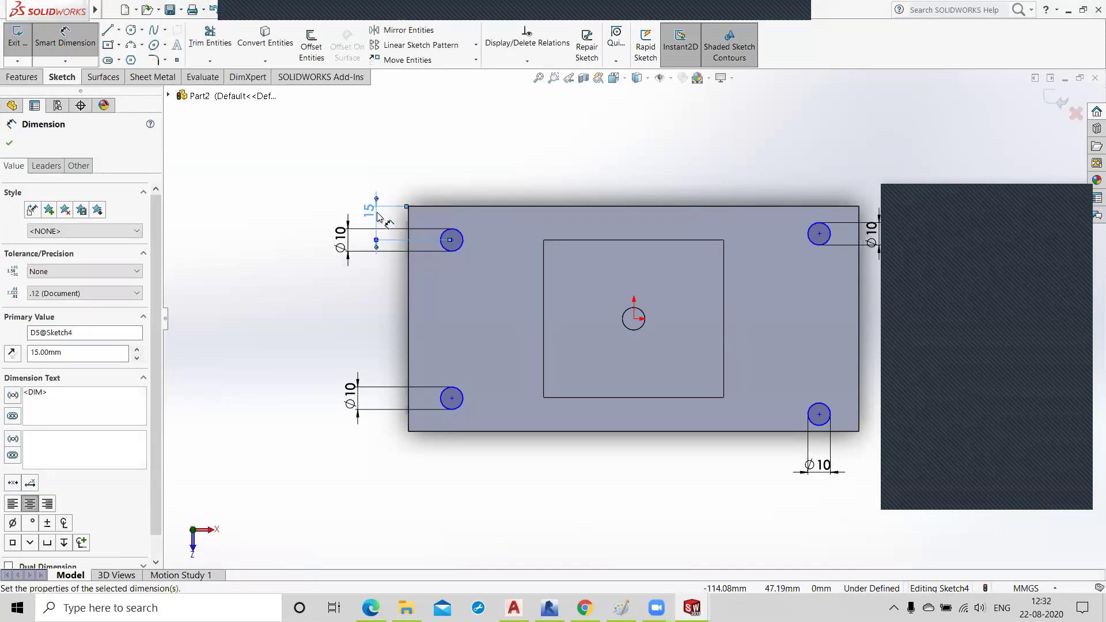
- Dimension the upper-left circle's centre 15 mm from the plate's left edge
click(452, 241)
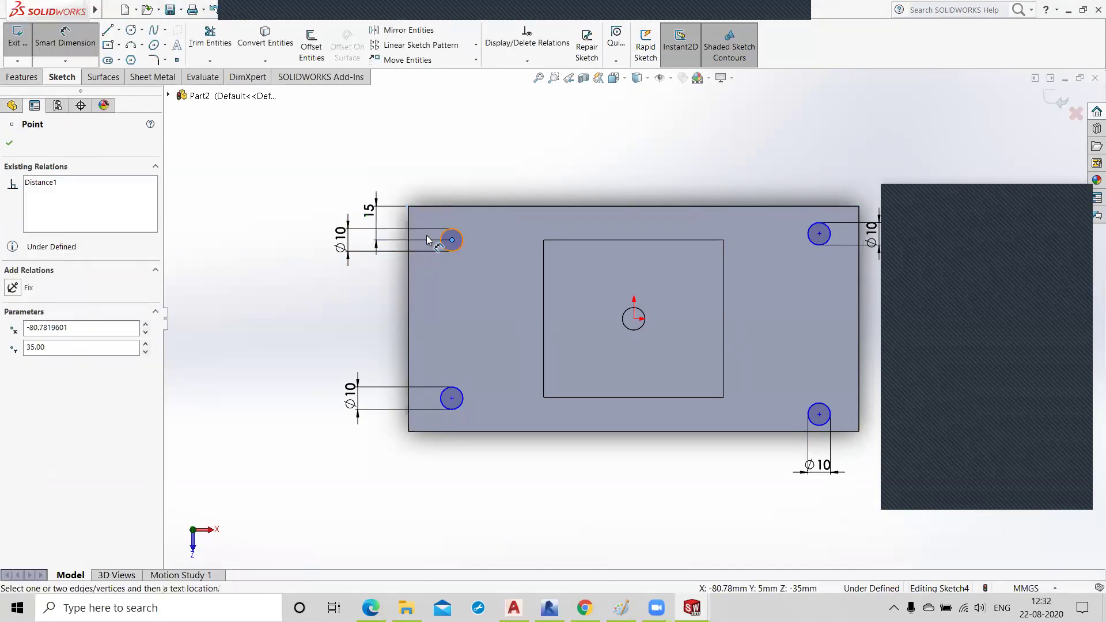
click(410, 239)
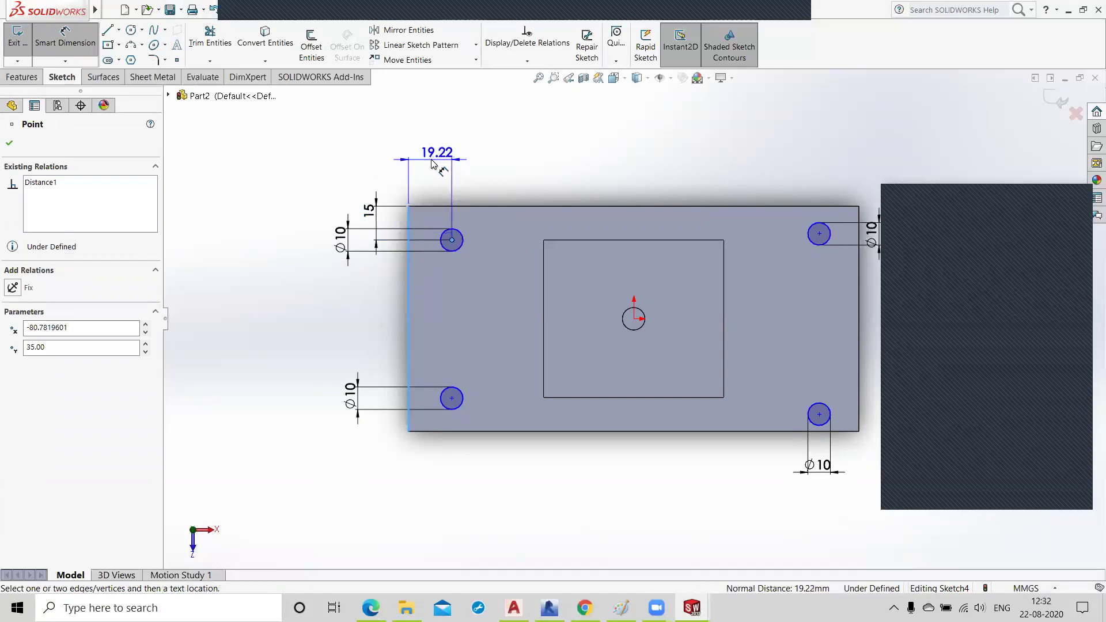
click(430, 163)
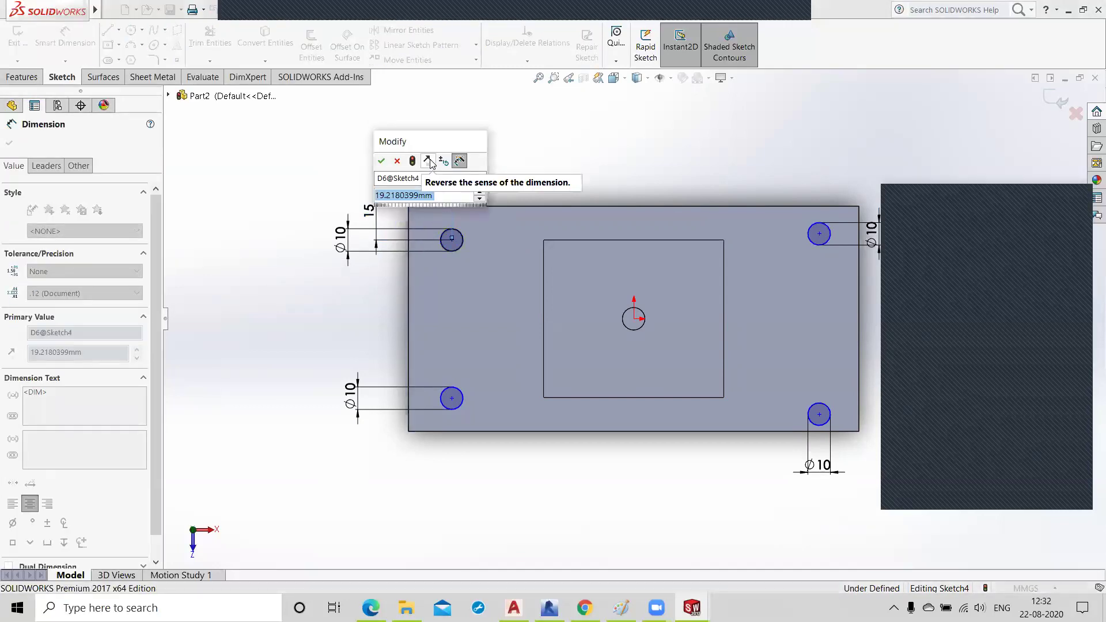
text(15)
key(Return)
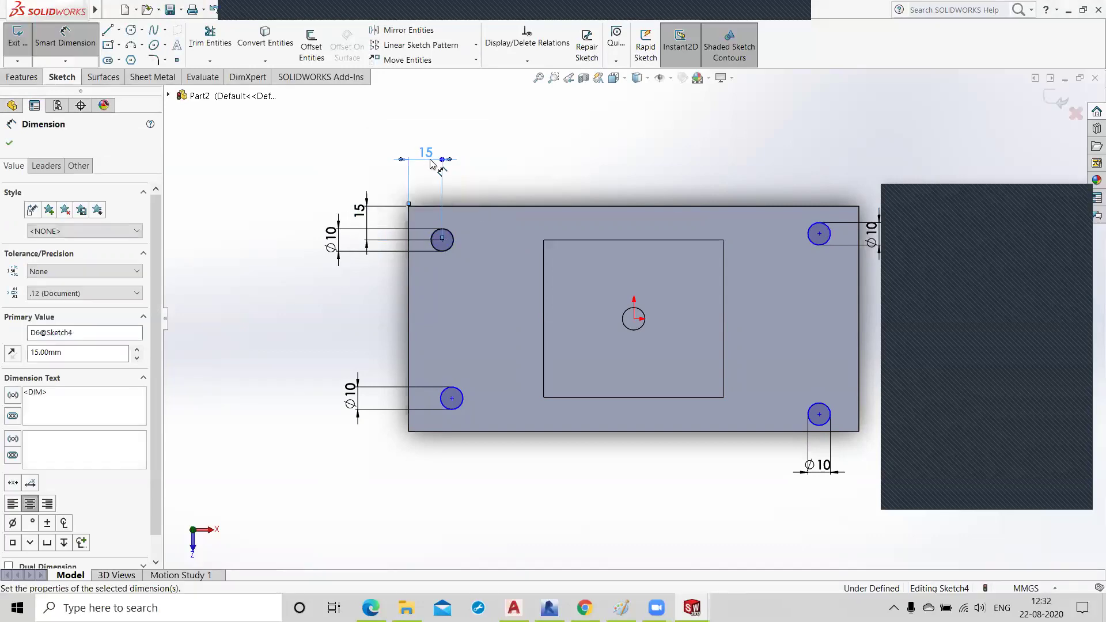
click(586, 183)
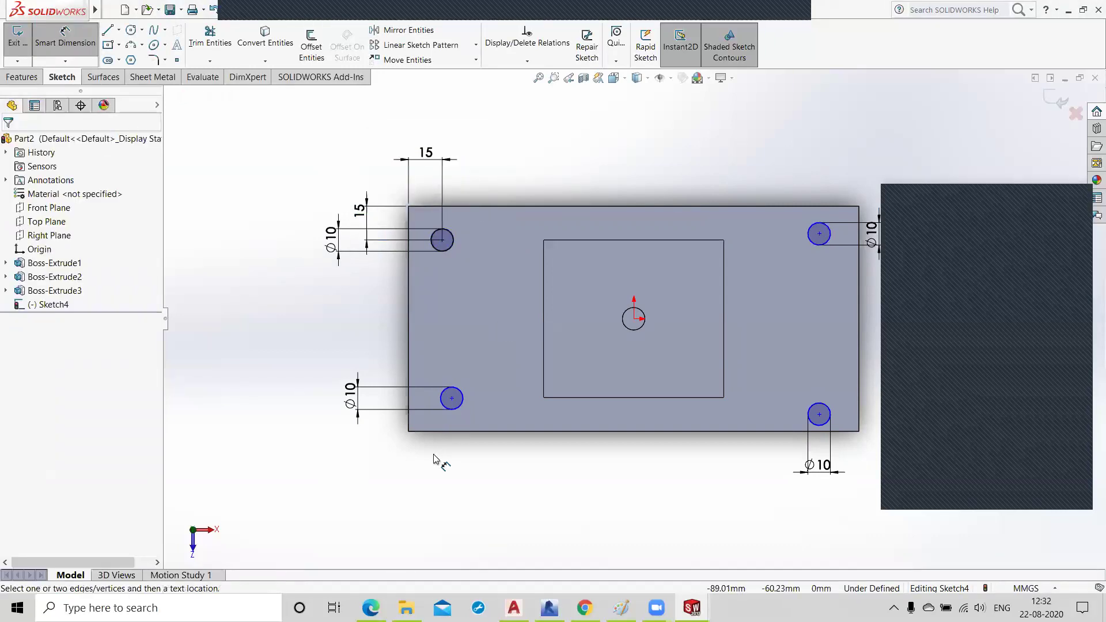
- Dimension the lower-left circle's centre 15 mm from the plate's lower edge
click(452, 399)
click(455, 431)
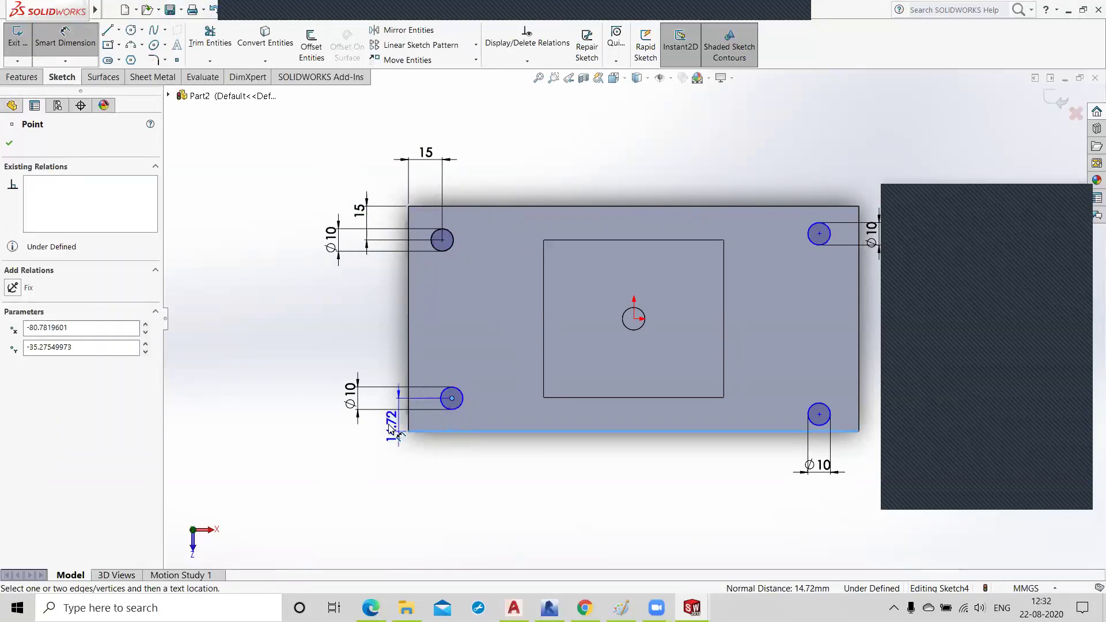
click(314, 427)
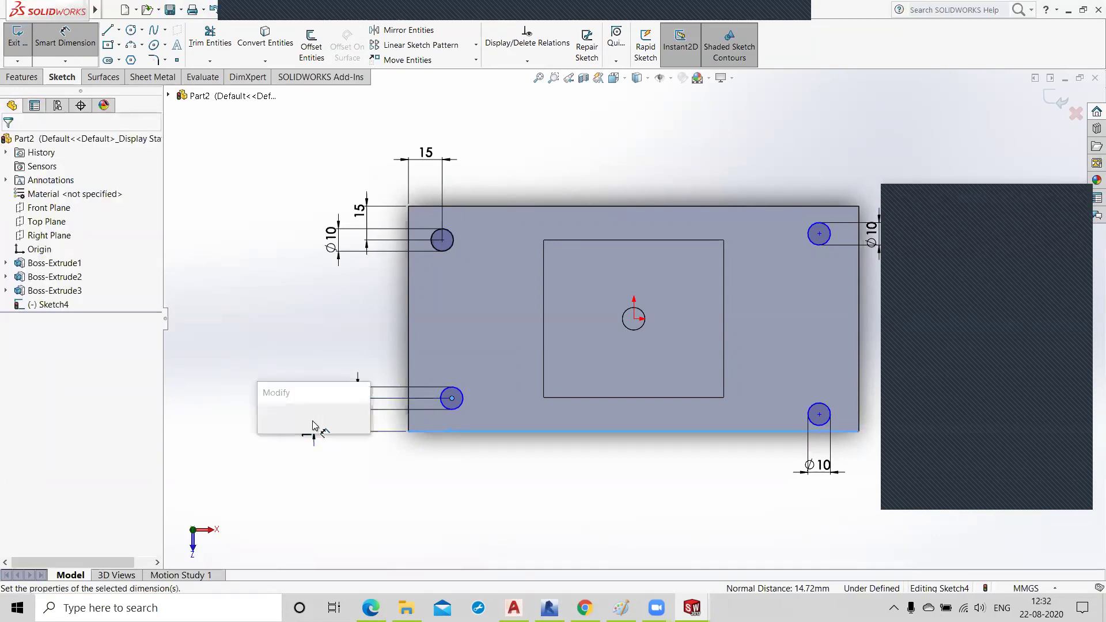
text(15)
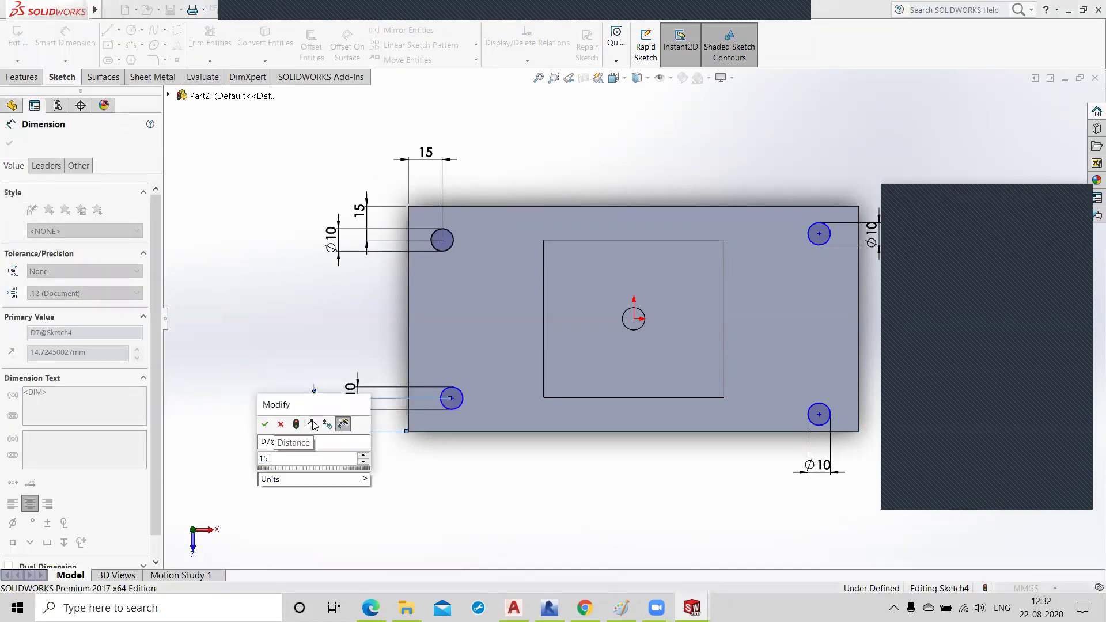
key(Return)
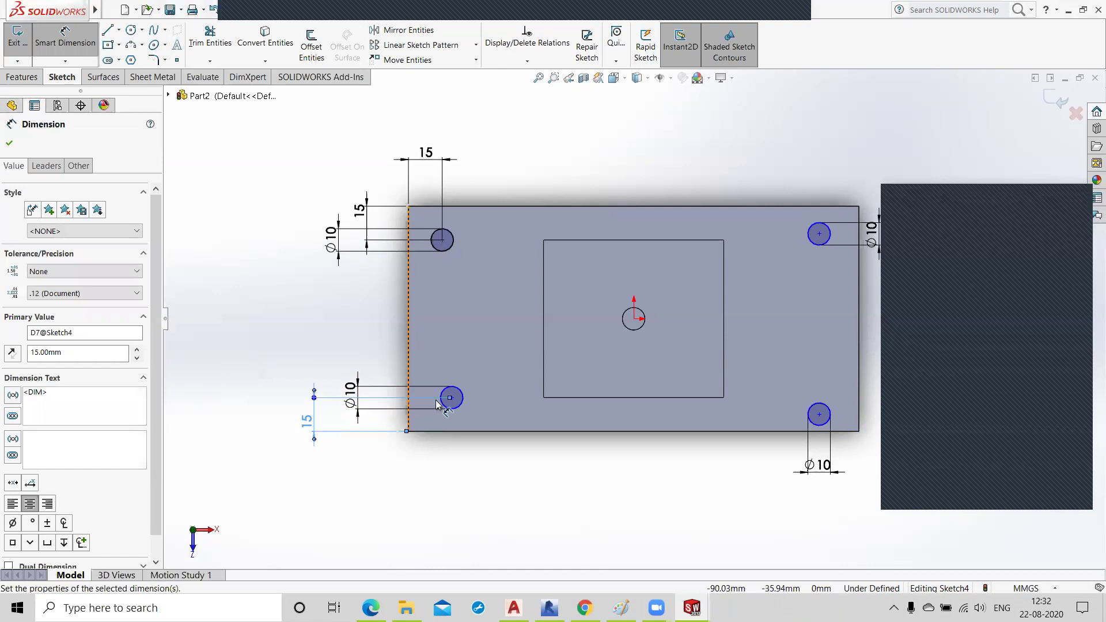
- Dimension the lower-left circle's centre 15 mm from the plate's left edge
click(450, 399)
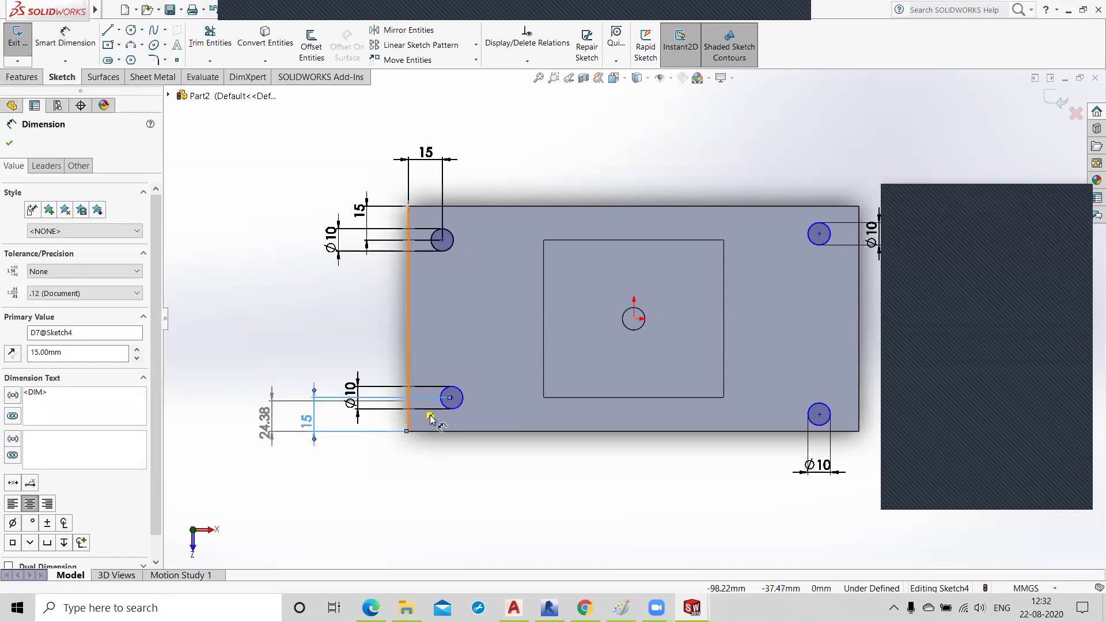
click(63, 41)
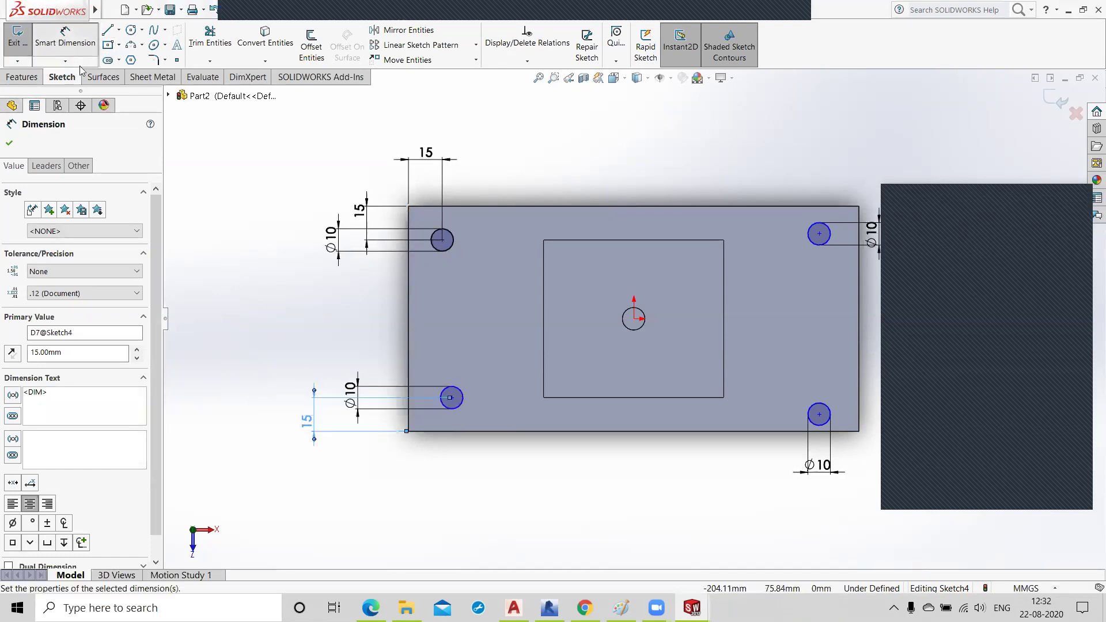
click(410, 406)
click(451, 398)
click(445, 457)
text(1)
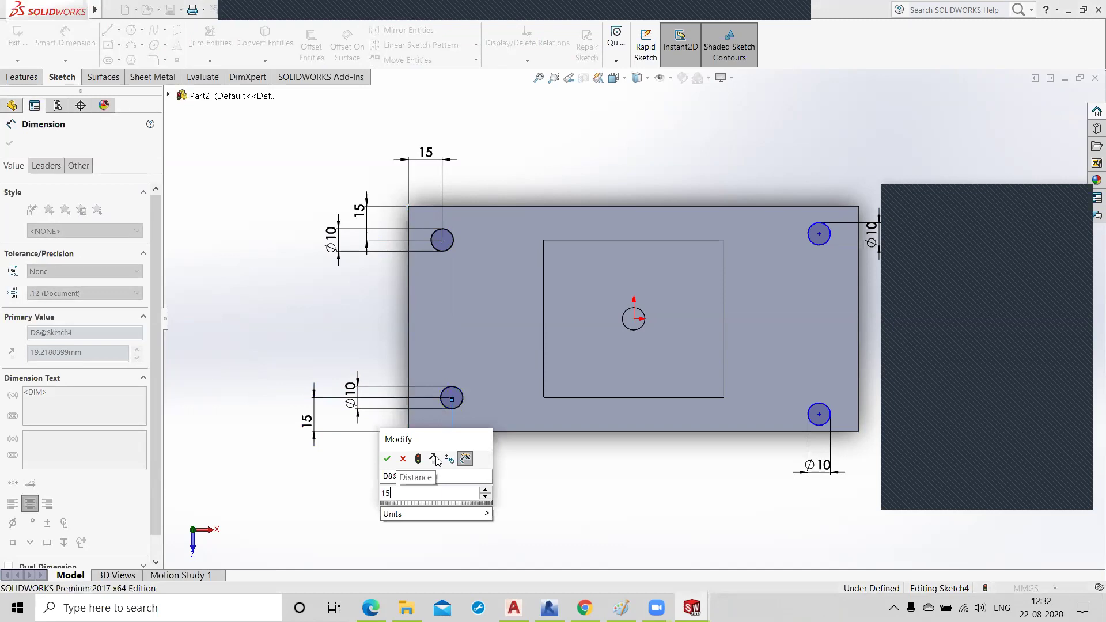
text(5)
key(Return)
click(531, 498)
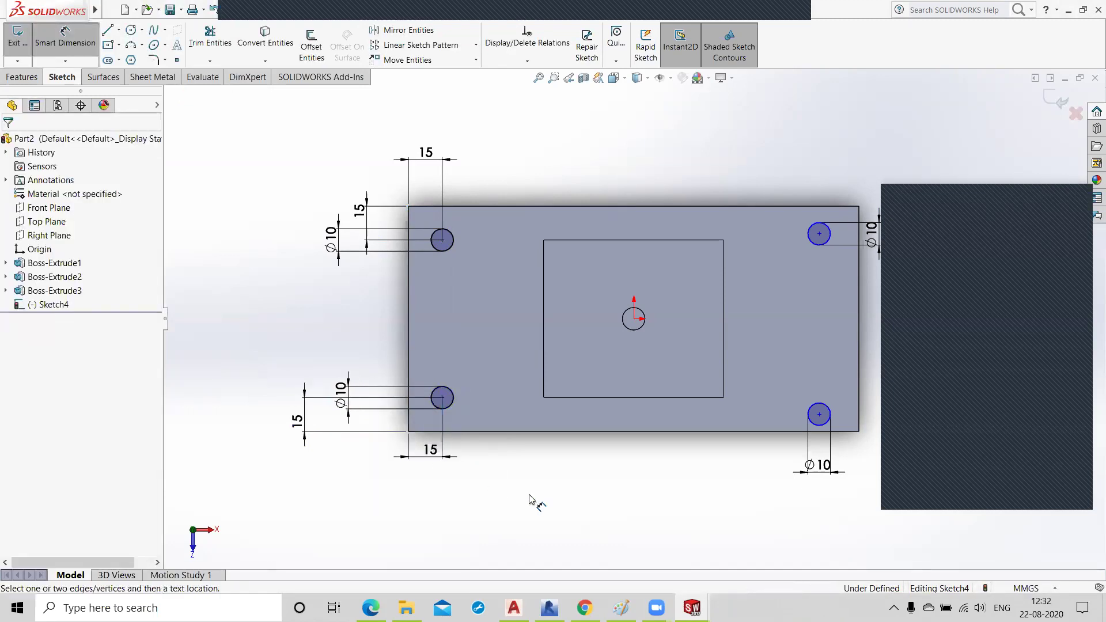
- Dimension the lower-right circle's centre 15 mm from the plate's right edge
click(819, 414)
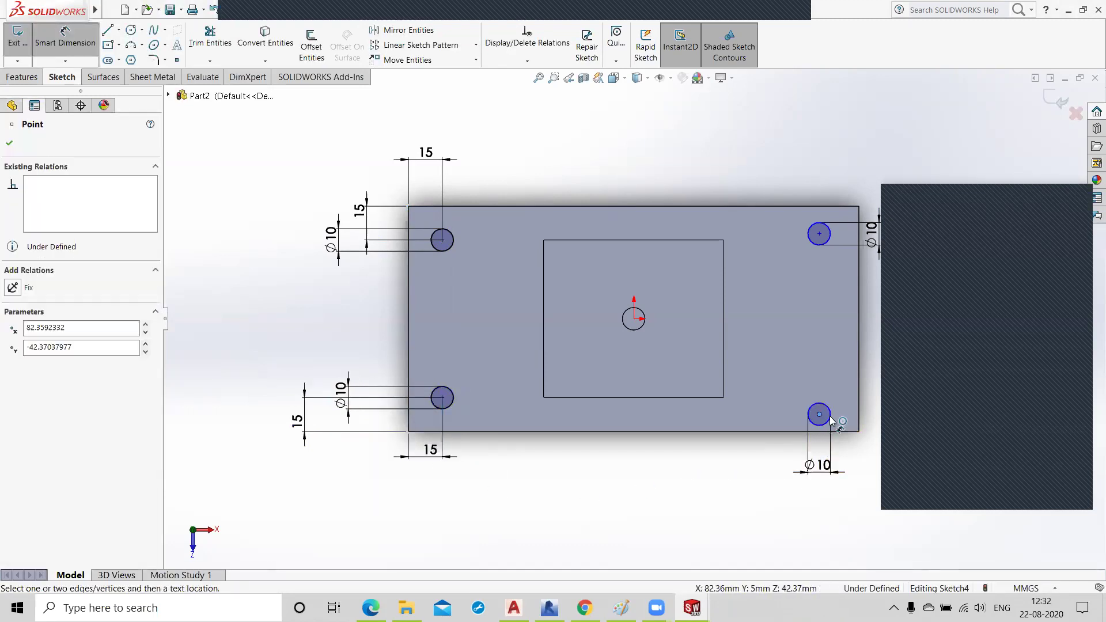
click(860, 425)
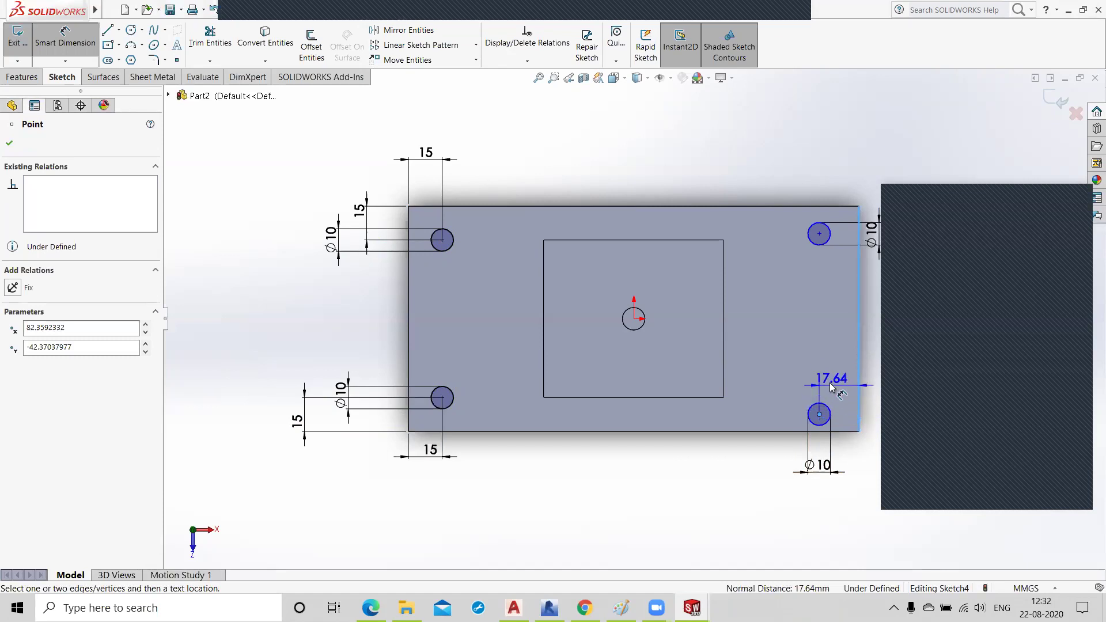
click(825, 377)
text(15)
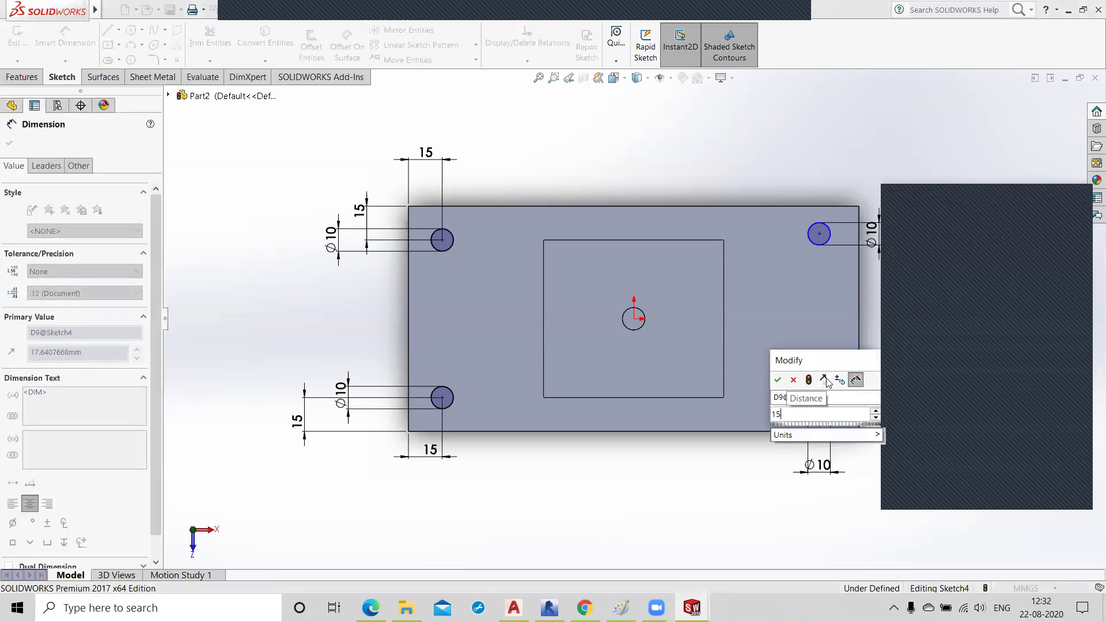
key(Return)
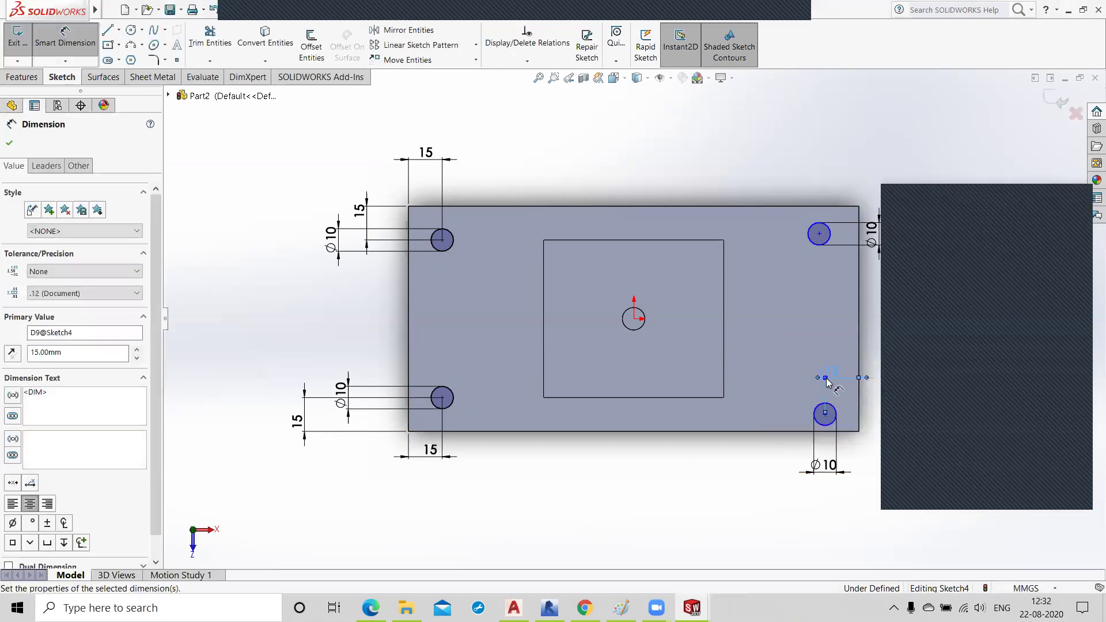
- Dimension the lower-right circle's centre 15 mm from the plate's lower edge
click(825, 415)
key(Escape)
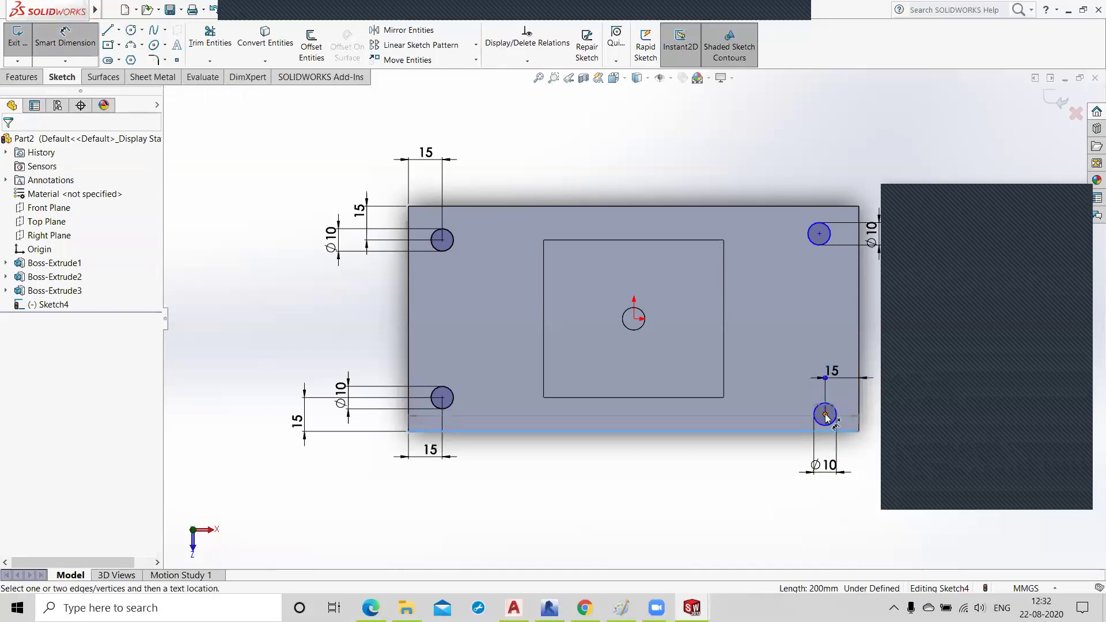
click(825, 414)
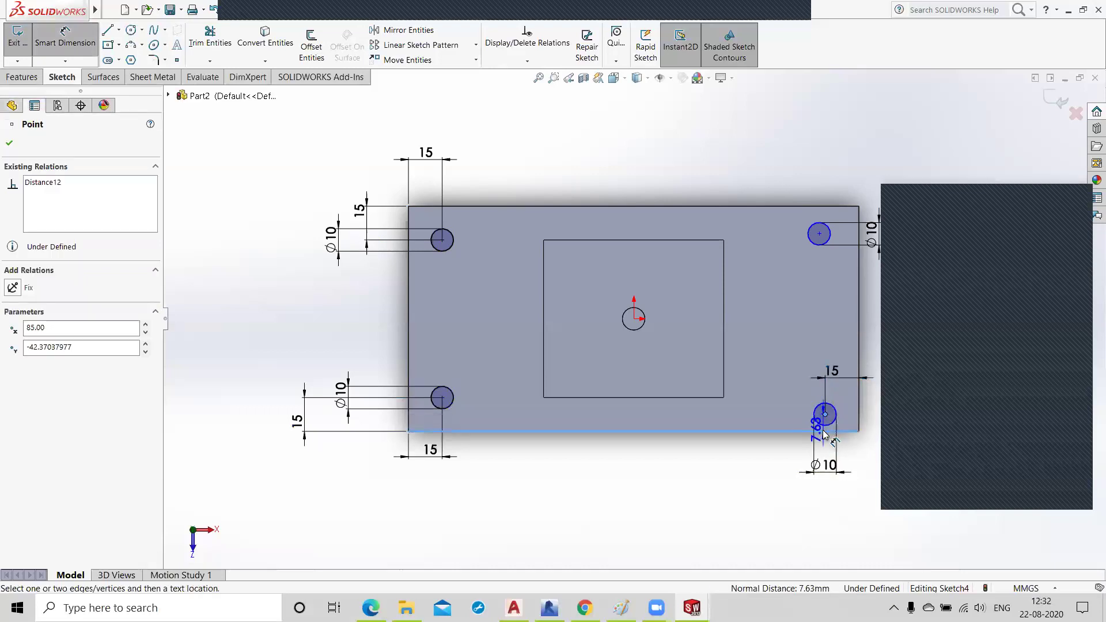
click(877, 430)
text(15)
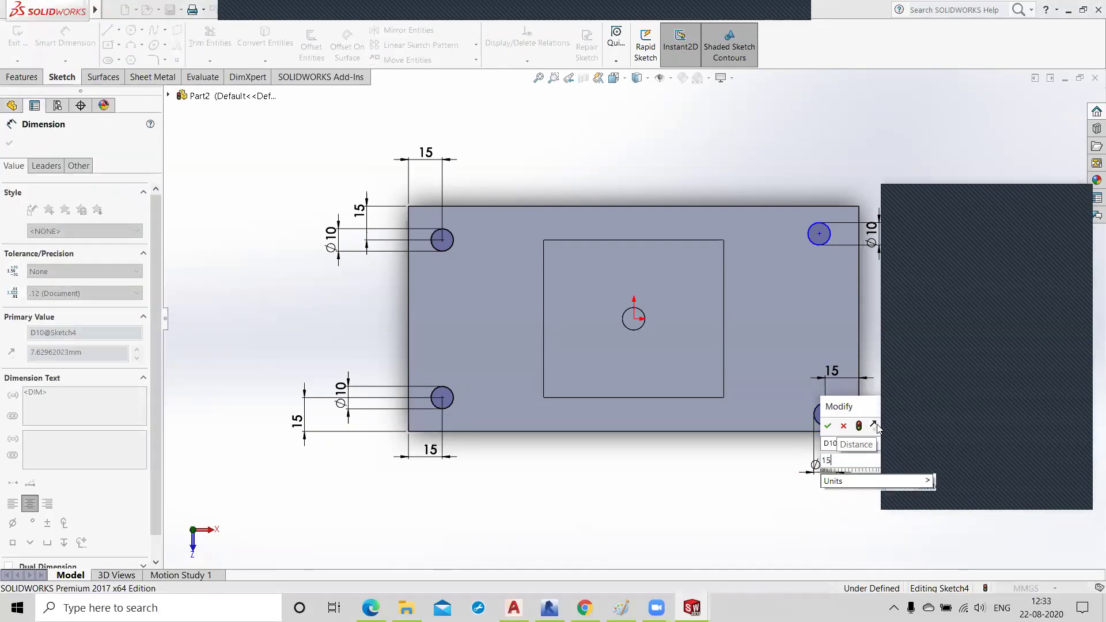
key(Return)
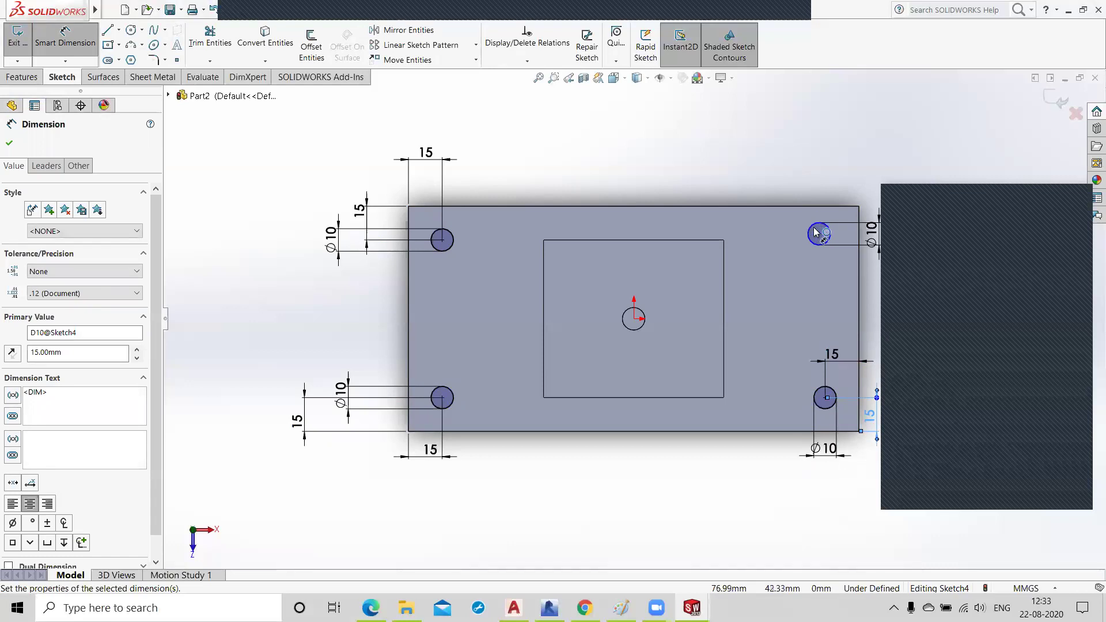
- Dimension the upper-right circle's centre 15 mm from the plate's upper edge
click(820, 234)
click(809, 206)
click(787, 221)
text(15)
key(Return)
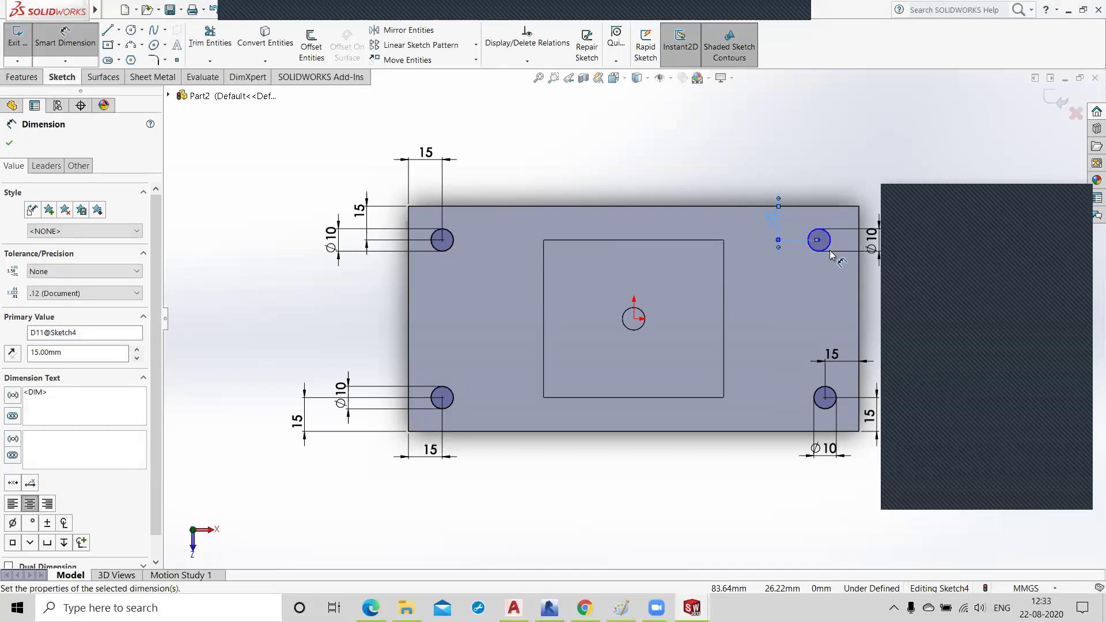
- Dimension the upper-right circle's centre 15 mm from the plate's right edge
click(817, 282)
click(820, 239)
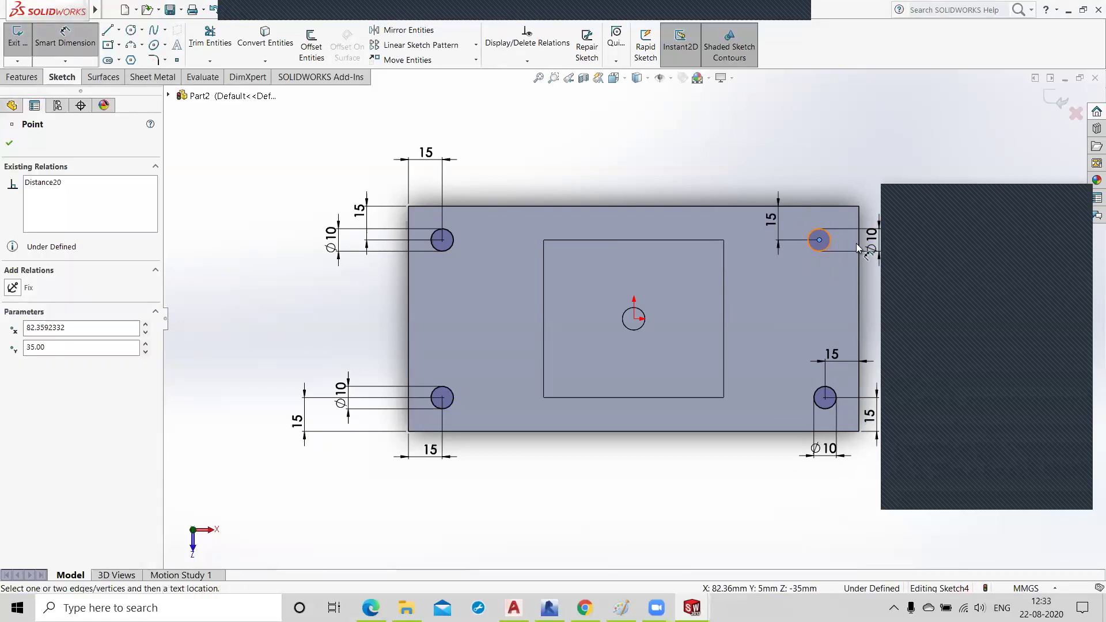
click(860, 249)
click(830, 180)
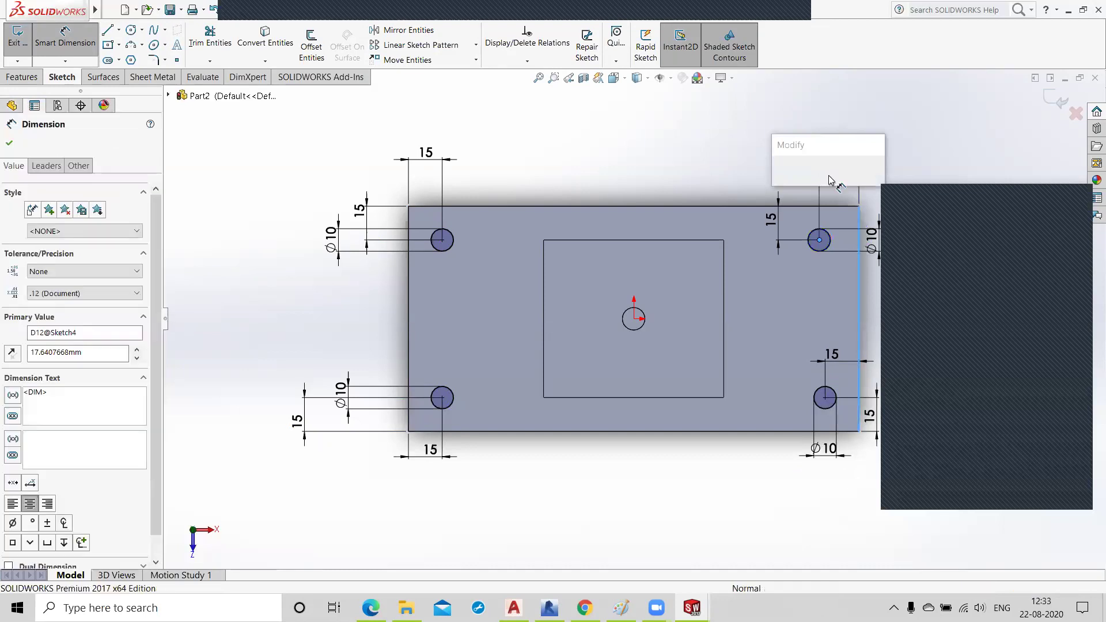
text(15)
key(Return)
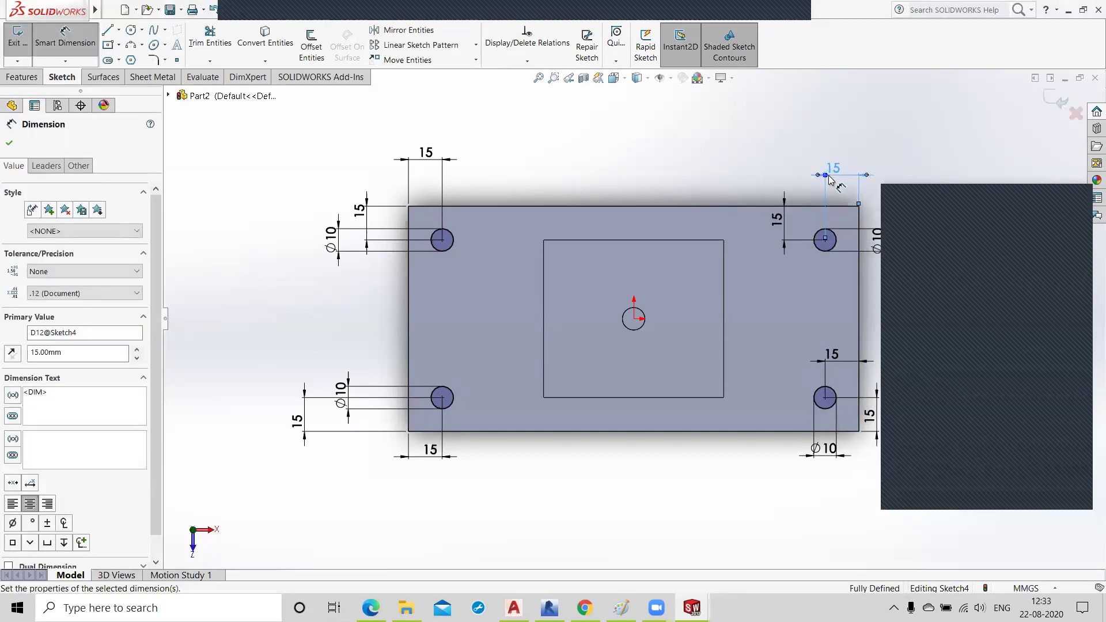
click(634, 177)
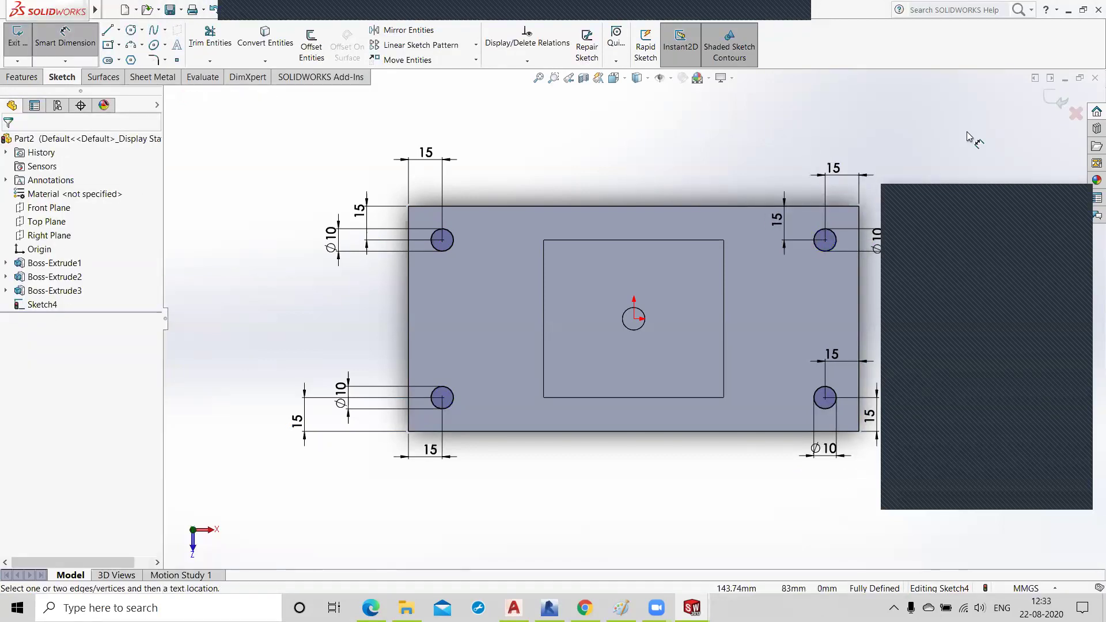
- Finish the sketch and extrude the four corner circles upward as 15 mm blind bosses merged with the plate
click(1058, 101)
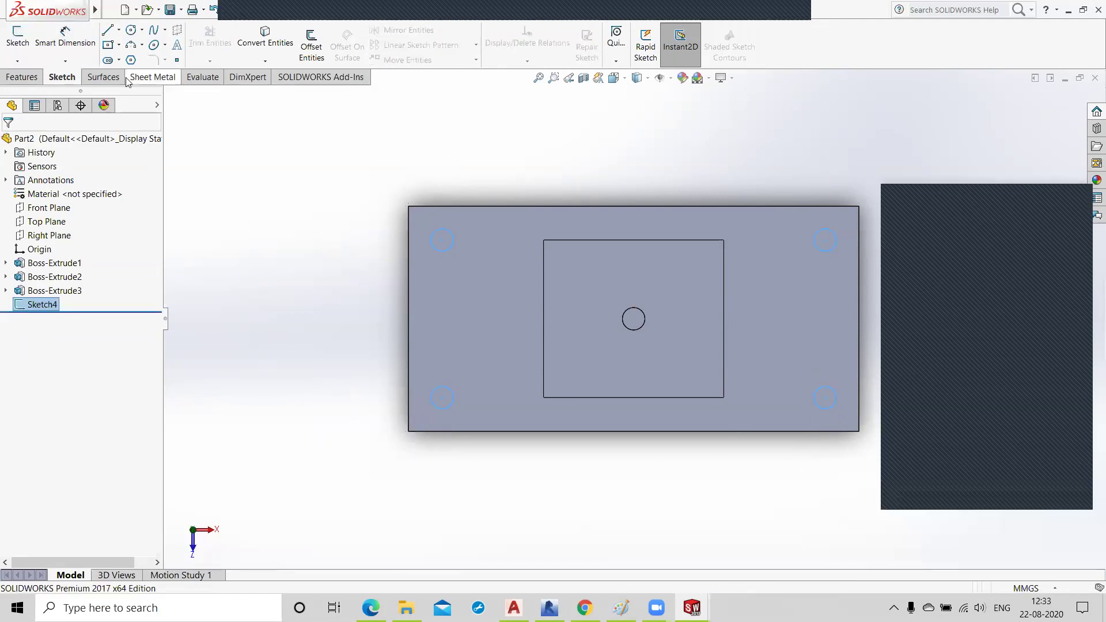
click(22, 77)
click(23, 43)
middle_drag(333, 318, 333, 195)
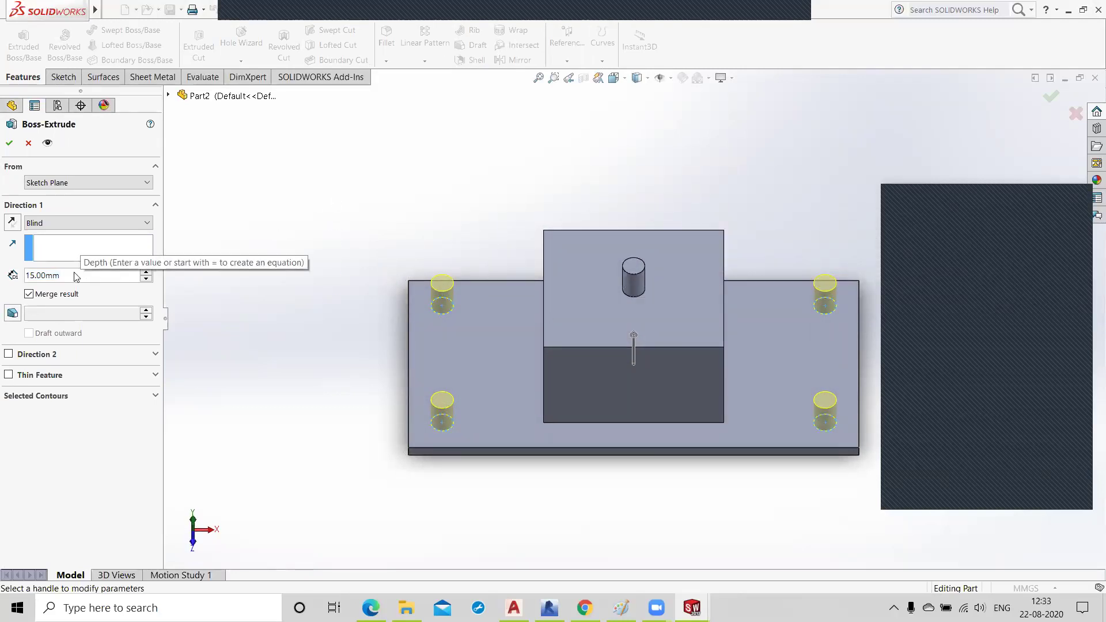
click(9, 145)
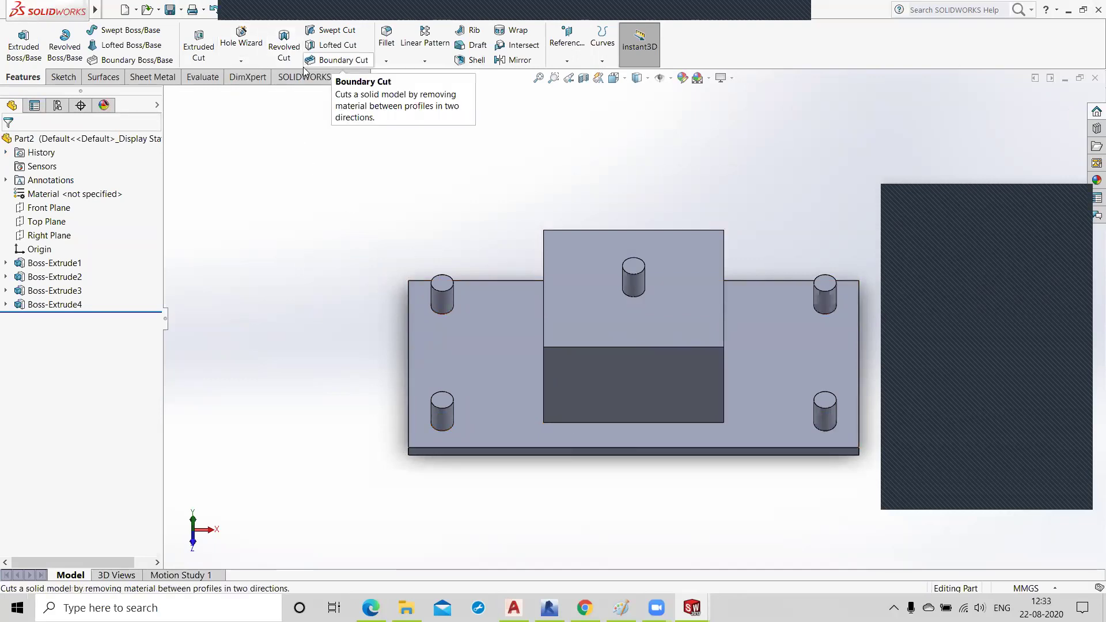
- Set up a symmetric 10 mm fillet on the plate's top face and the block's front and left base edges
click(386, 60)
click(405, 76)
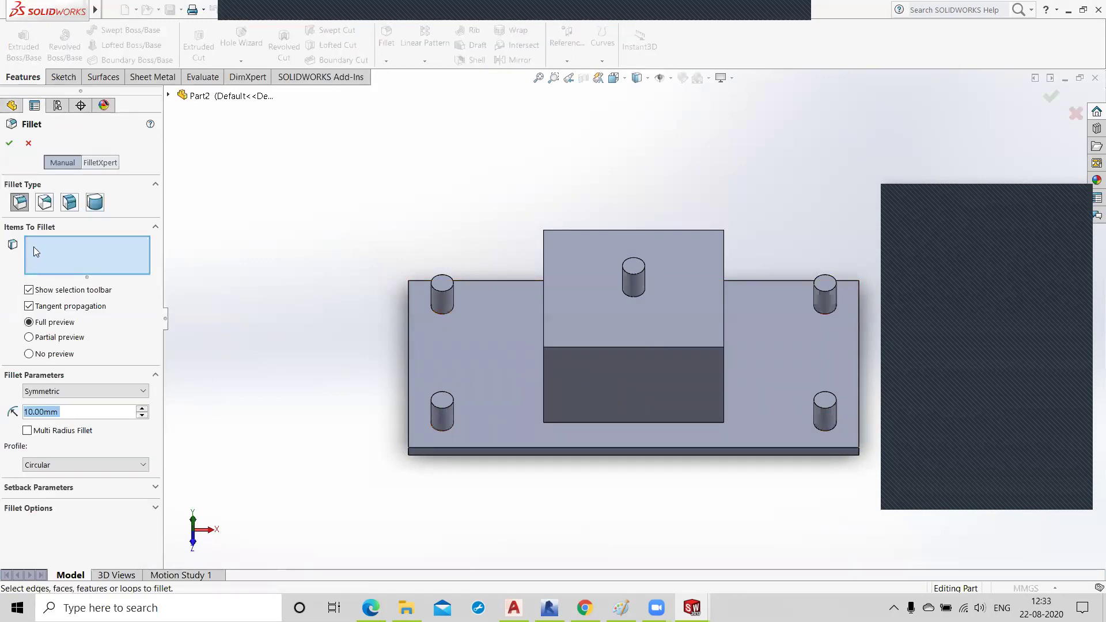
click(591, 424)
middle_drag(541, 502, 592, 499)
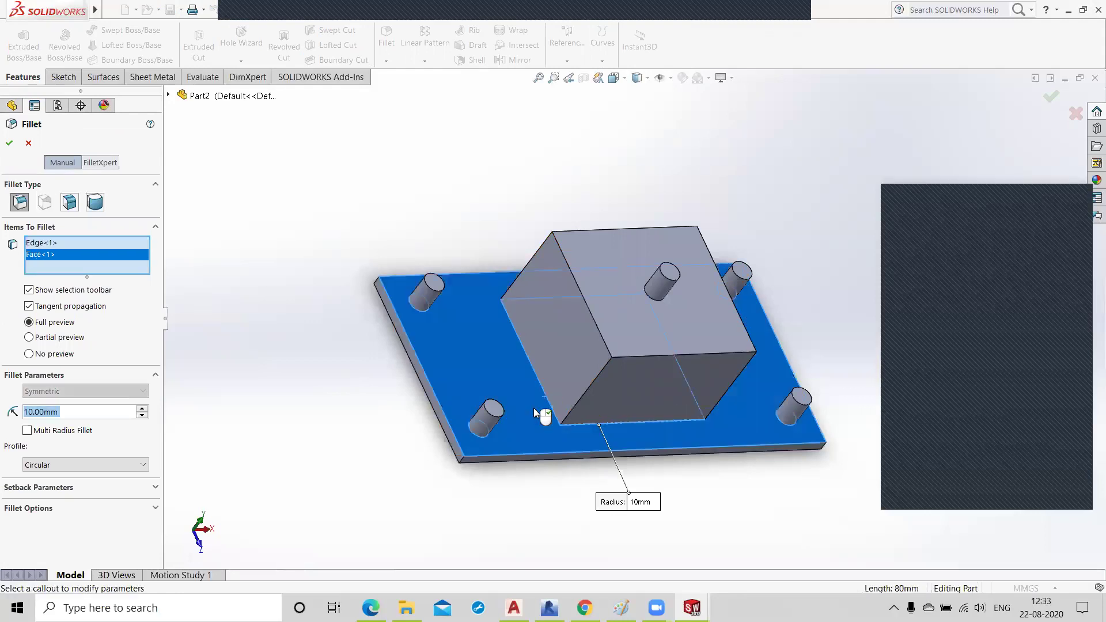
click(539, 384)
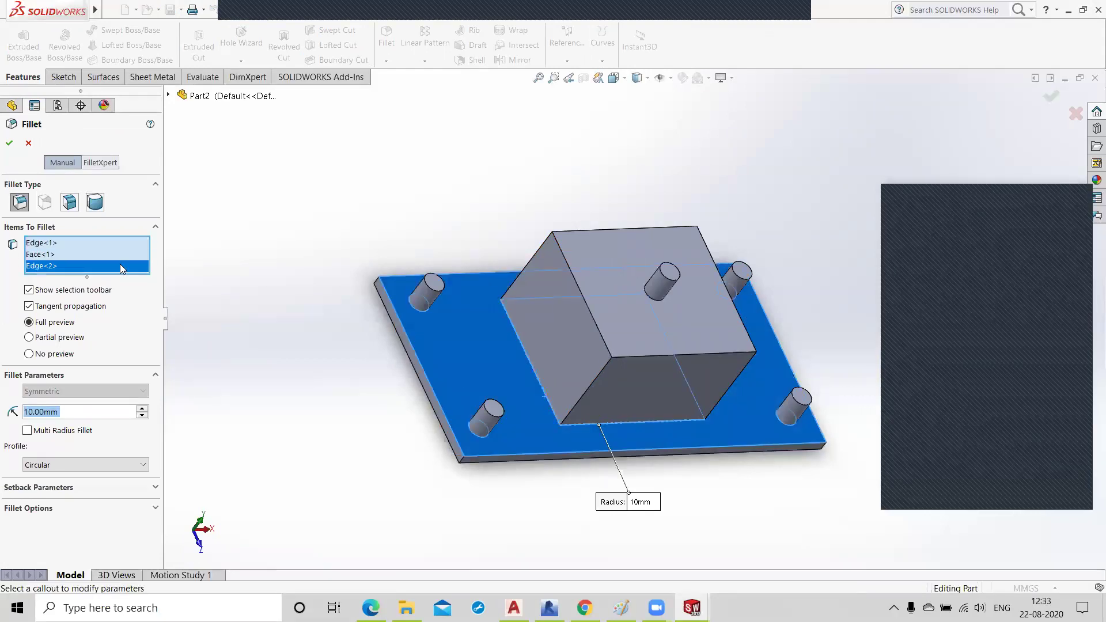
click(38, 257)
right_click(38, 257)
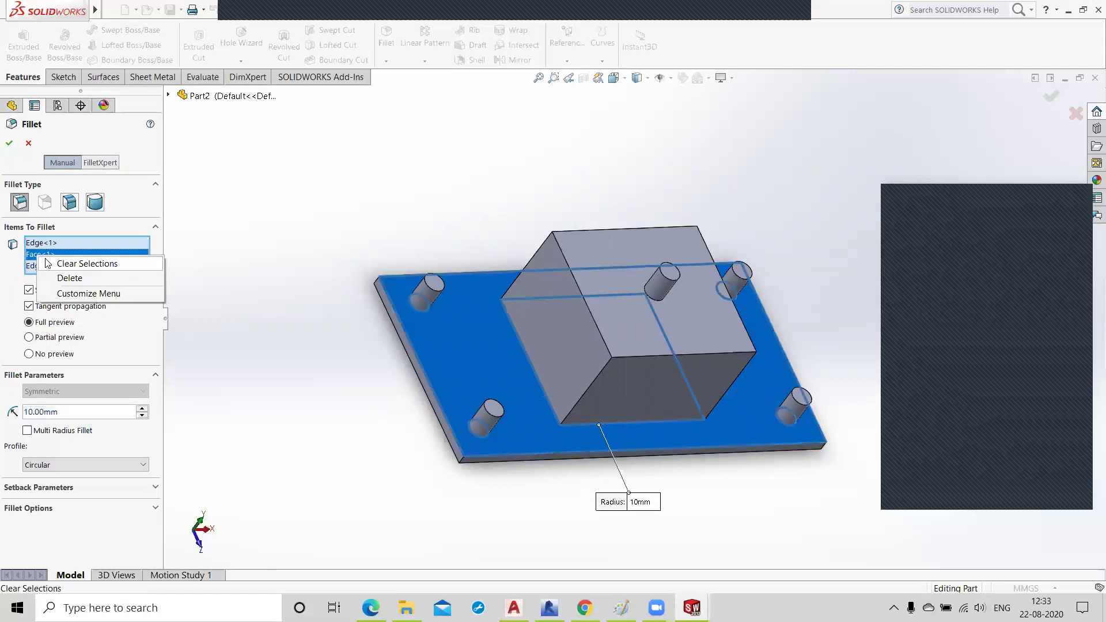
- Add the block's four side faces to the fillet selection and apply the 10 mm fillet
click(573, 350)
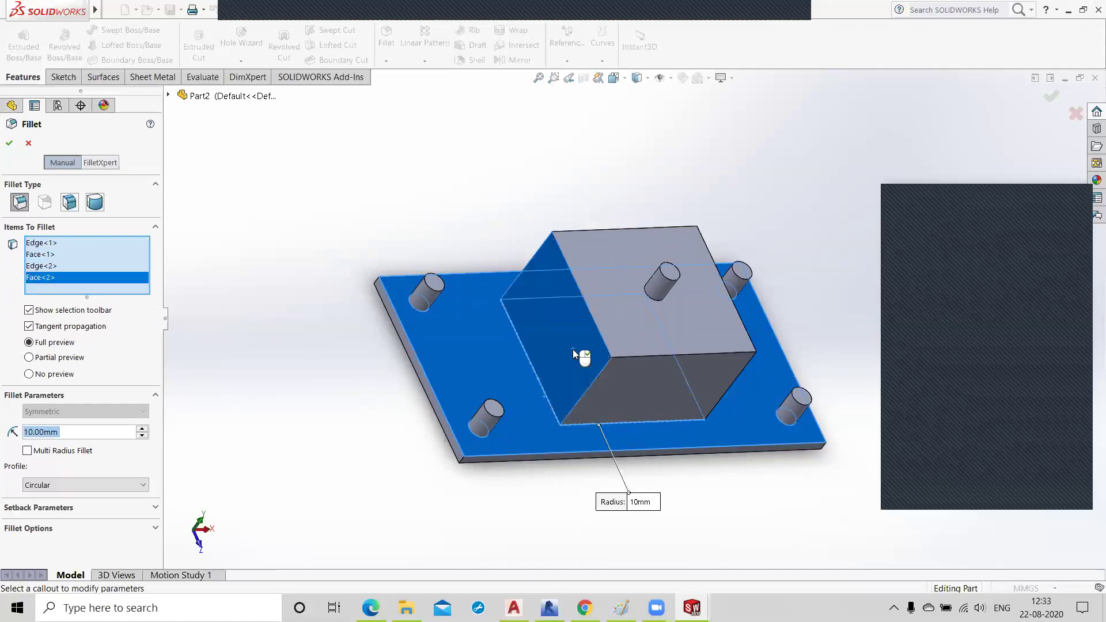
click(617, 387)
middle_drag(571, 453, 618, 382)
click(692, 350)
middle_drag(644, 419, 658, 311)
click(682, 278)
middle_drag(502, 412, 542, 271)
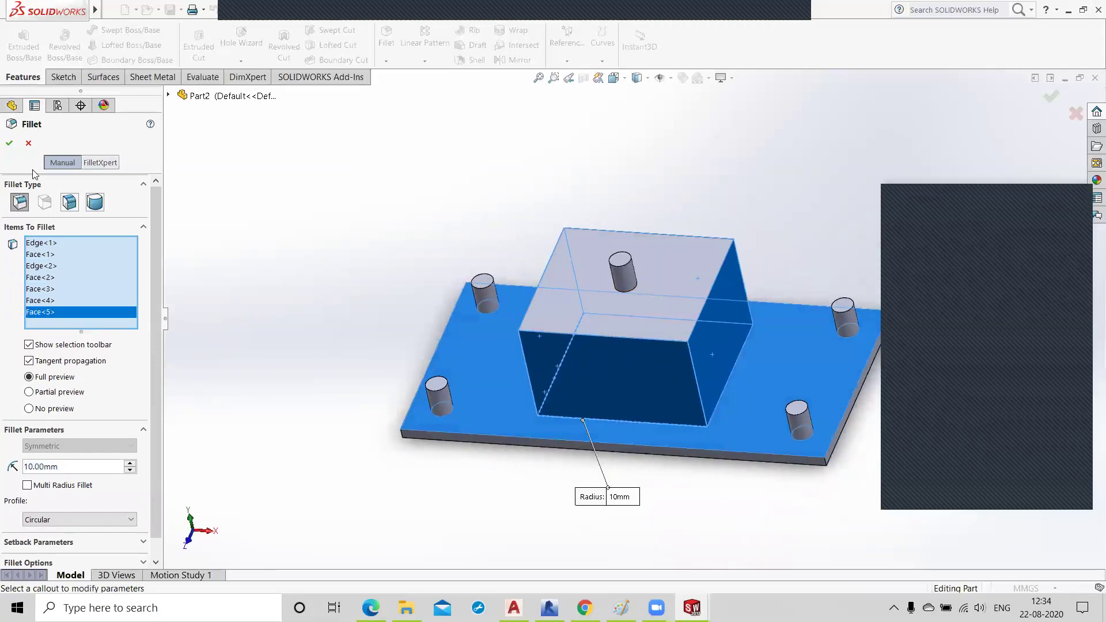
click(9, 143)
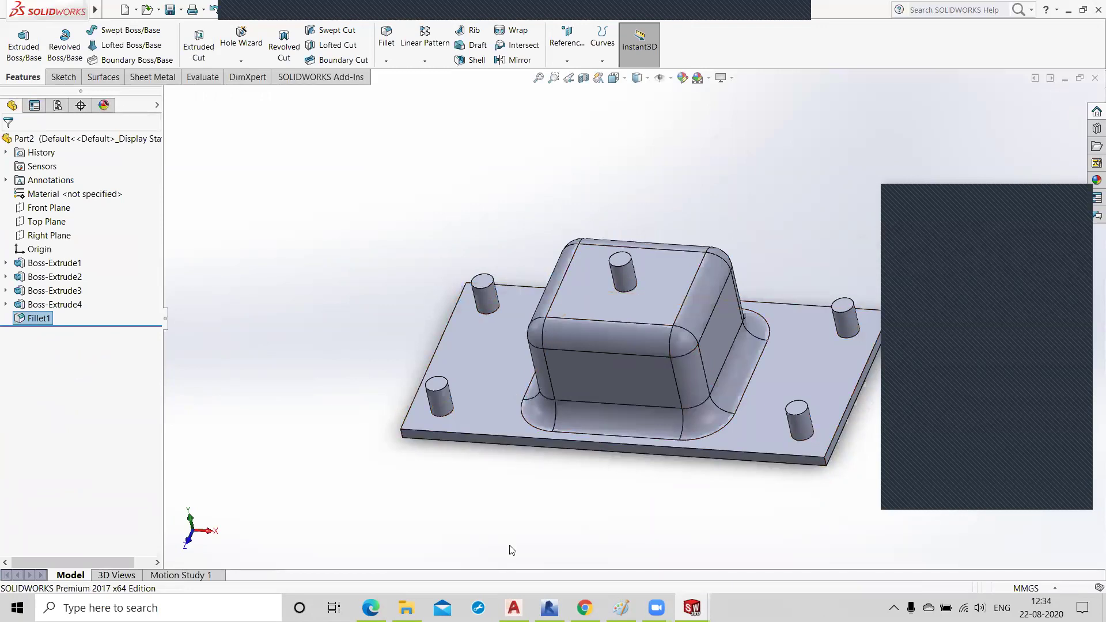
- Set up a second fillet on the top edge of the block's central pin with a 2 mm radius
middle_drag(519, 528, 542, 574)
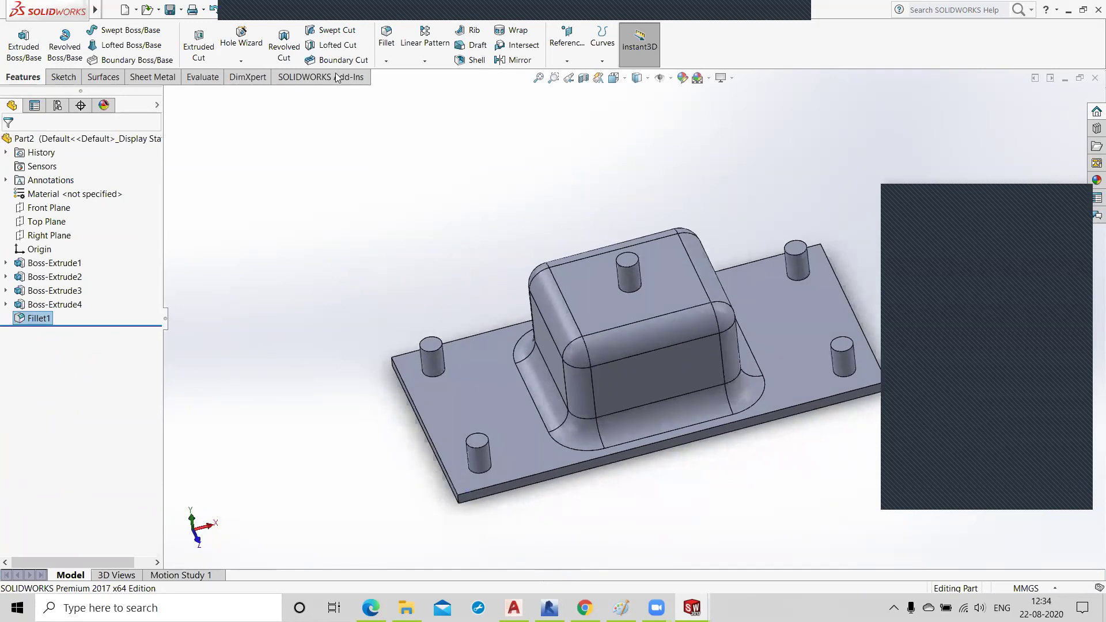
click(386, 39)
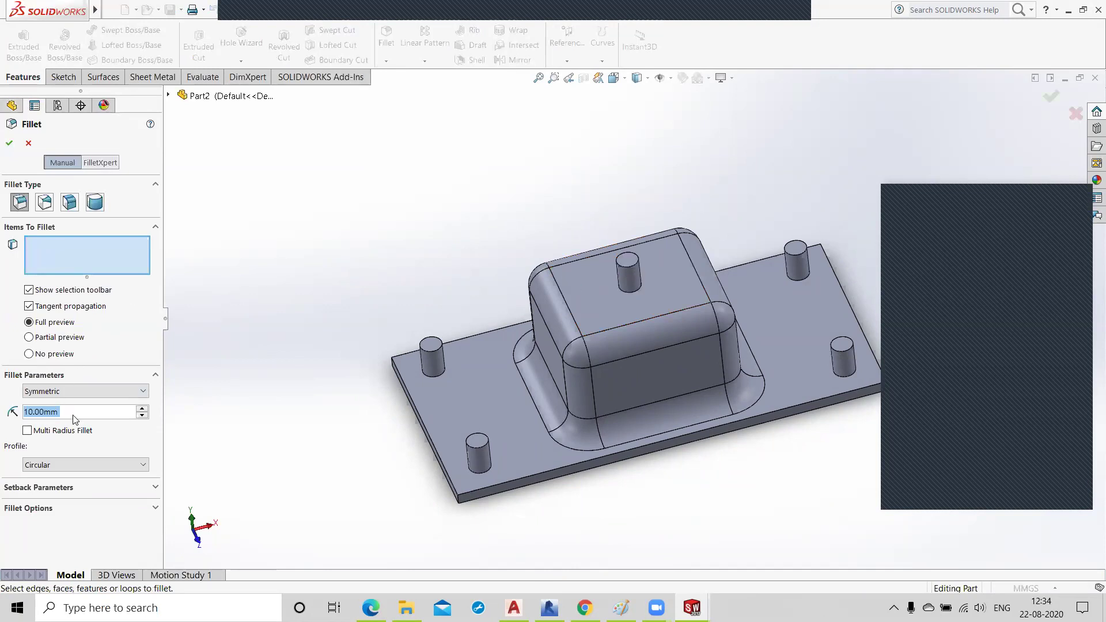
text(5)
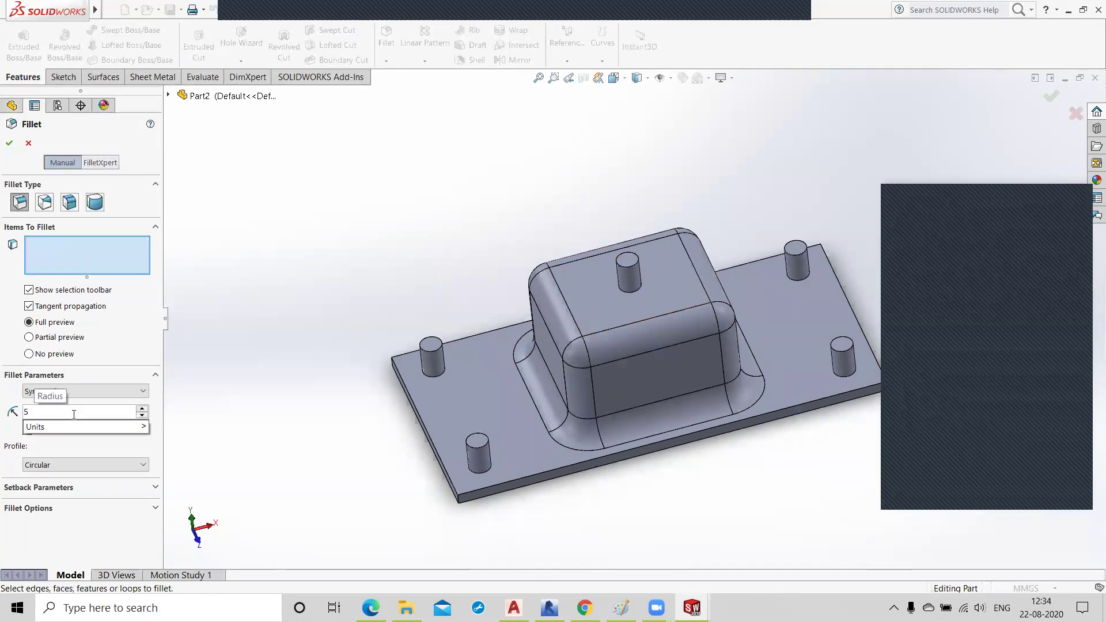
key(Return)
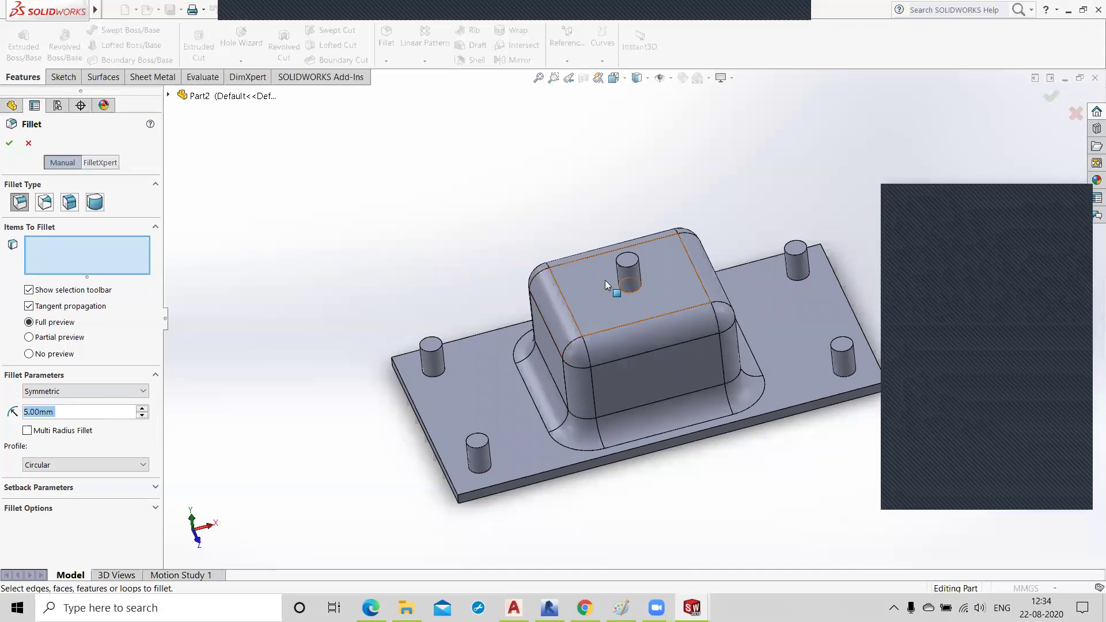
scroll(632, 270, down, 2)
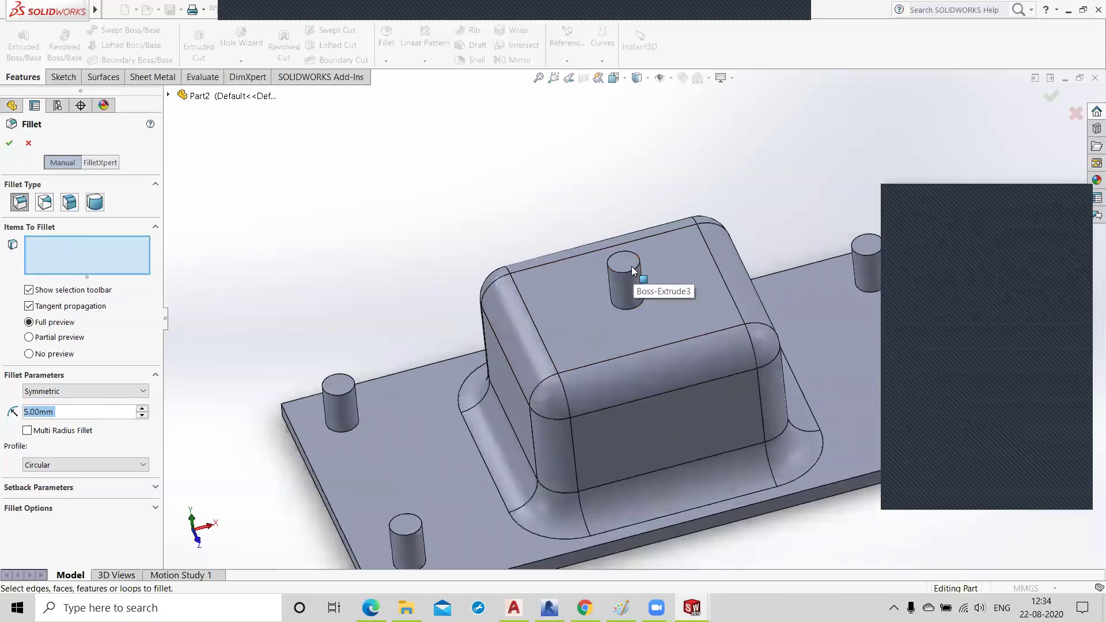
click(632, 268)
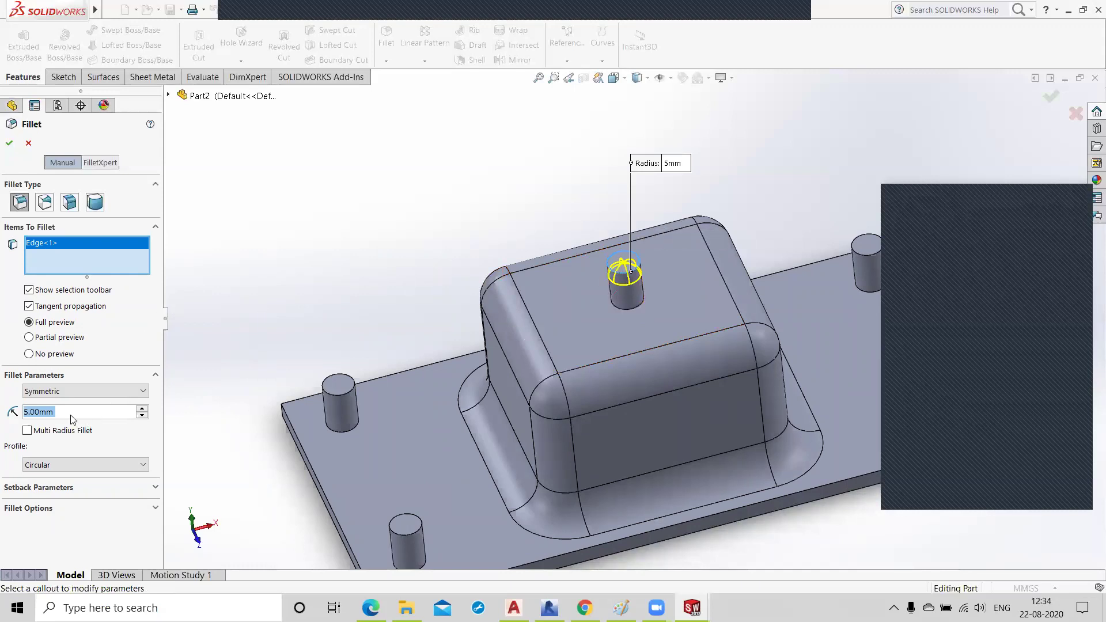
text(2)
key(Return)
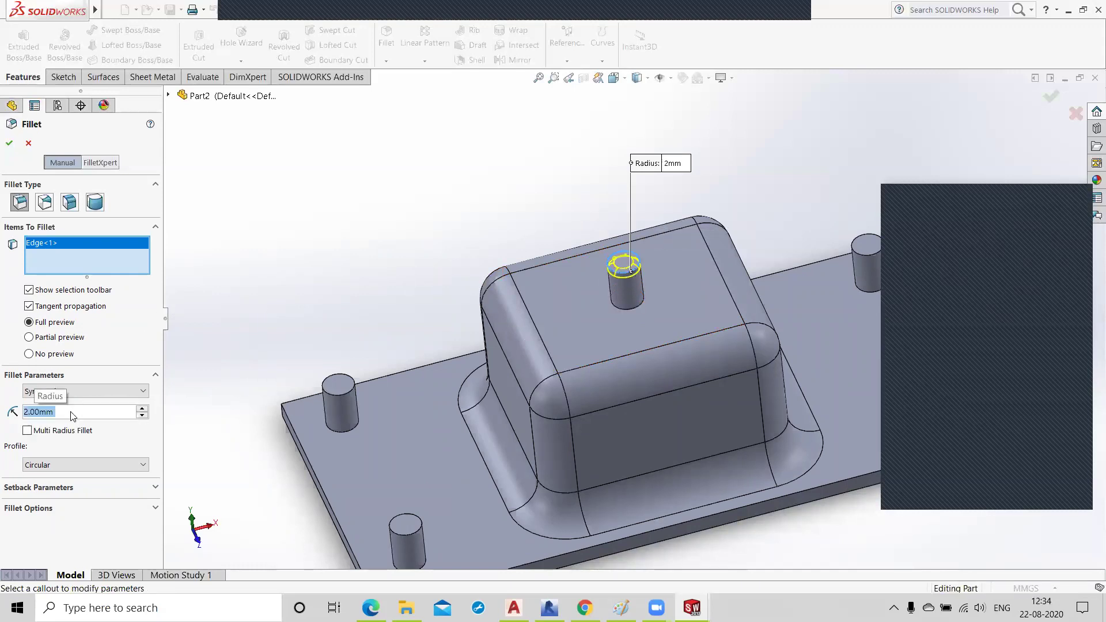
- Add the top faces or top edges of all four corner pins to the 2 mm fillet
click(412, 534)
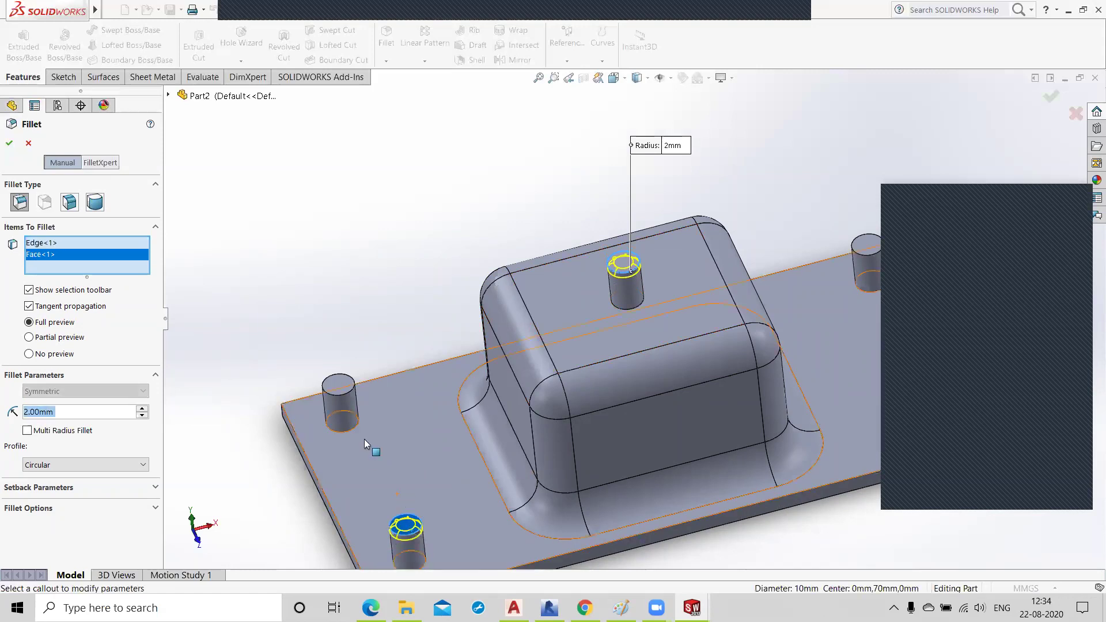
click(341, 392)
key(f)
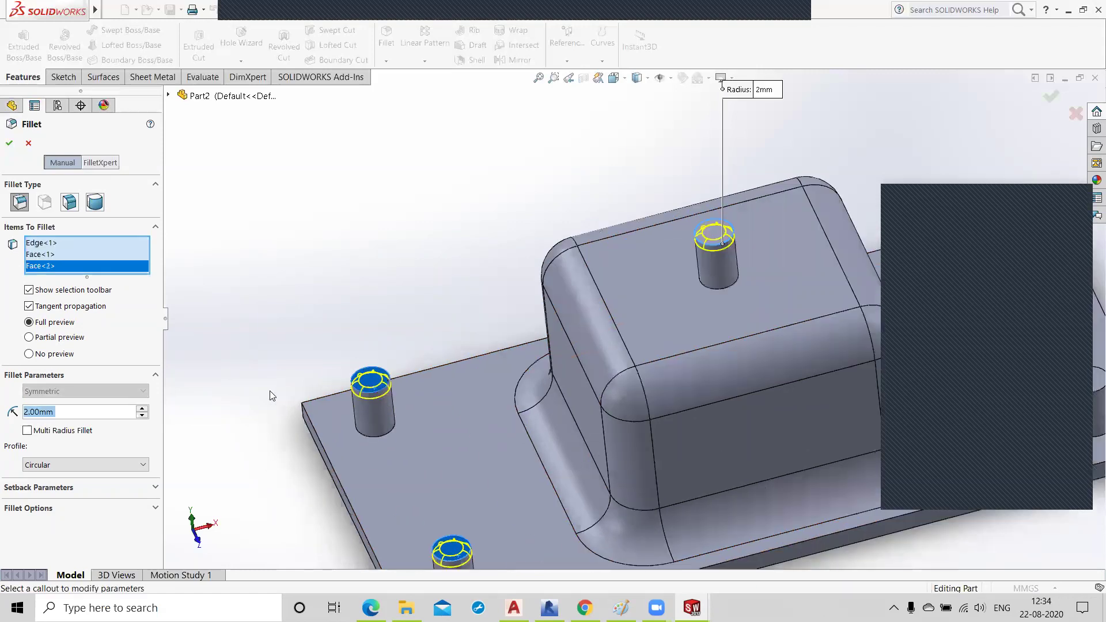
scroll(829, 270, down, 4)
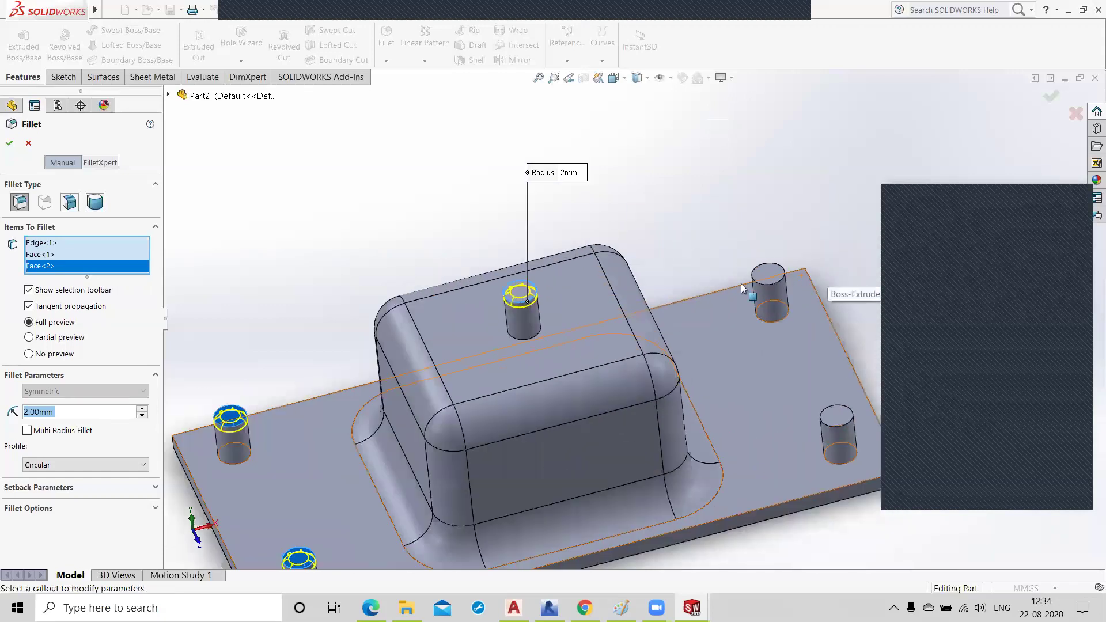
click(768, 283)
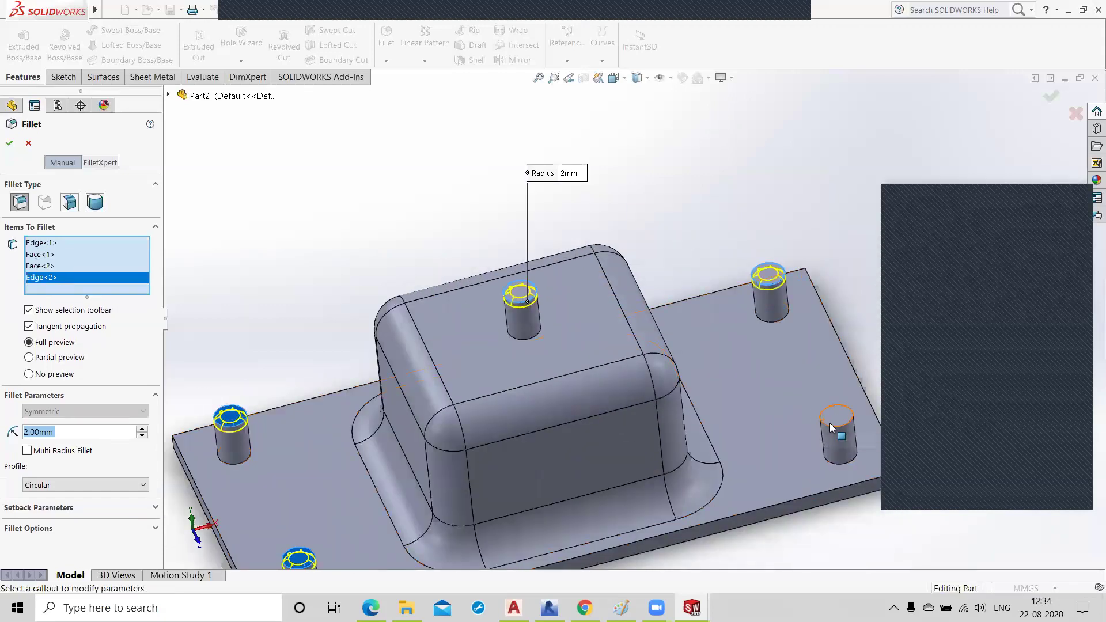
click(831, 425)
- Add the plate's top face and the central pin's base edge to the selection and apply the 2 mm fillet
click(809, 373)
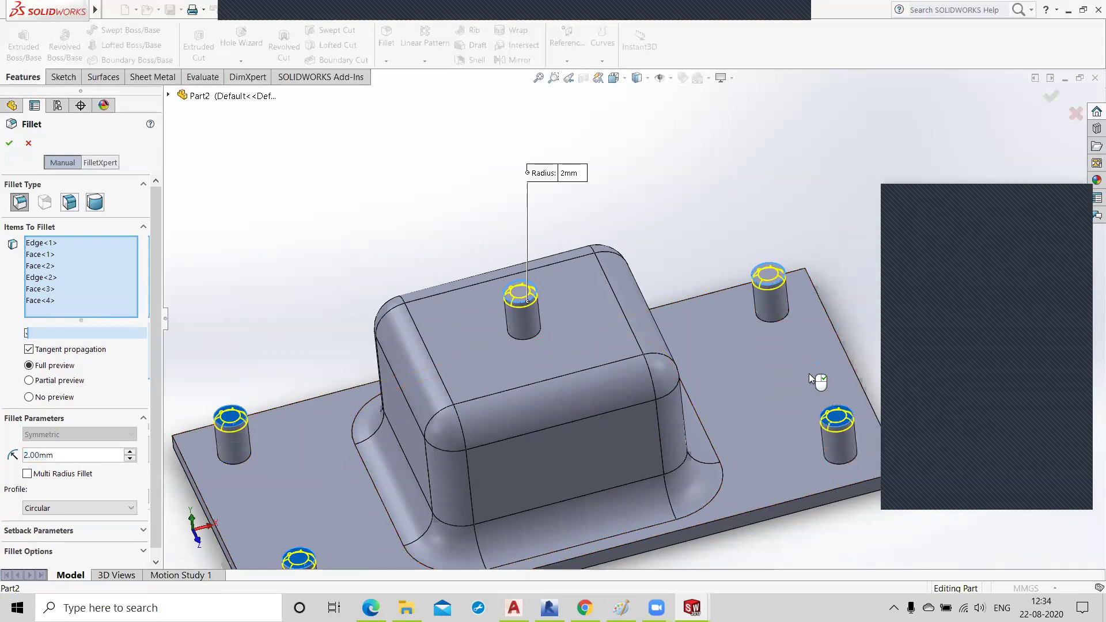
click(514, 337)
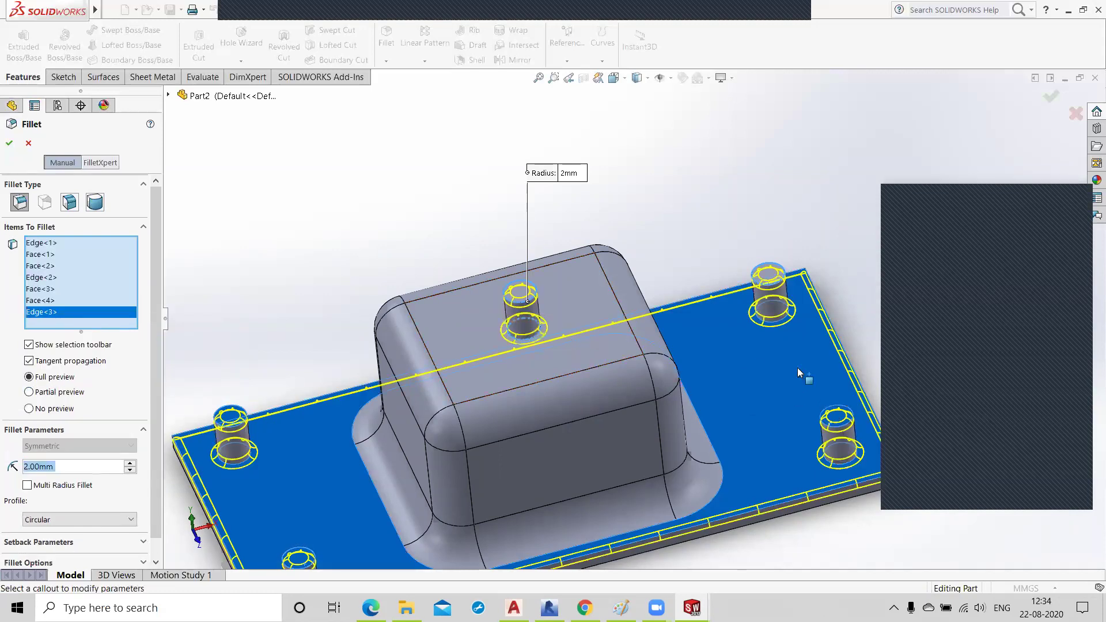
scroll(767, 419, up, 4)
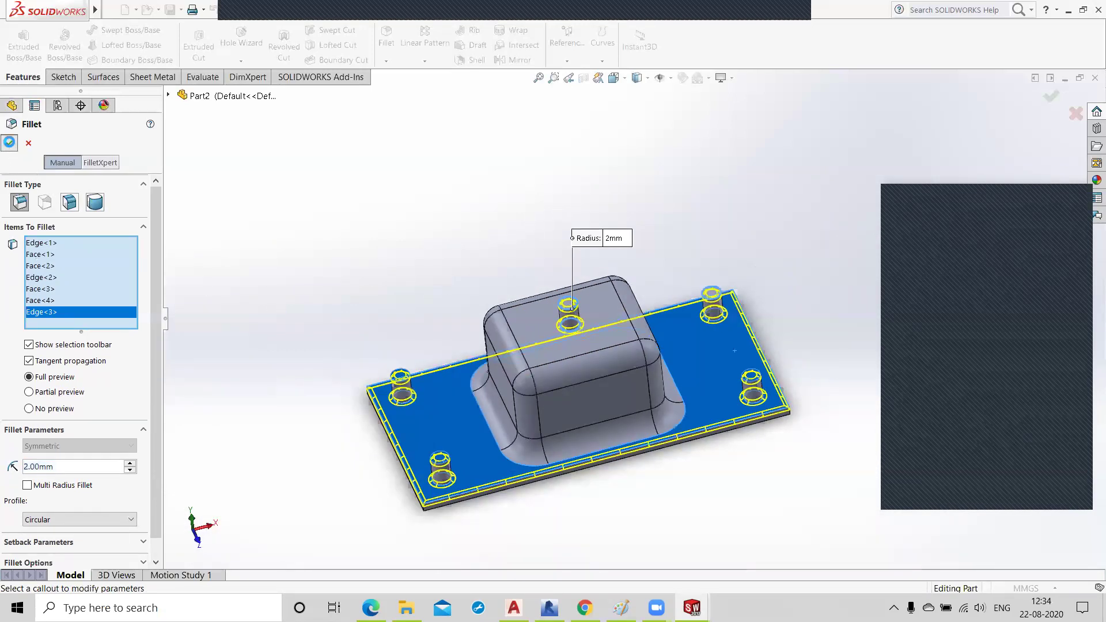
click(9, 143)
middle_drag(261, 240, 313, 328)
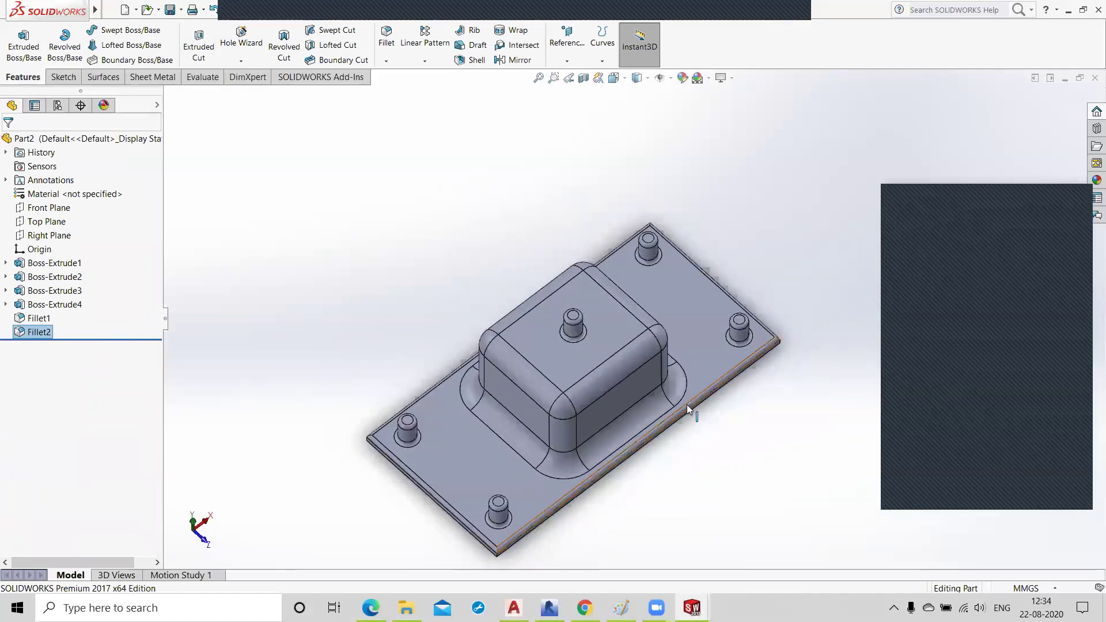
middle_drag(599, 510, 599, 533)
middle_drag(575, 444, 580, 451)
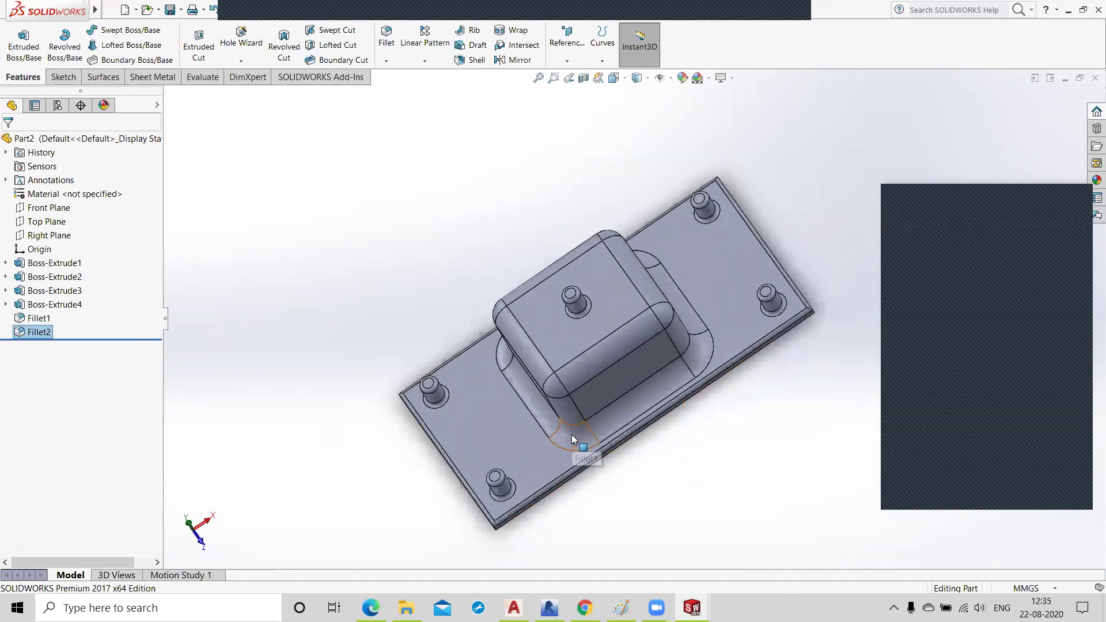
- Start a sheet metal Forming Tool and set the base plate's top face as the stopping face
middle_drag(822, 276, 762, 410)
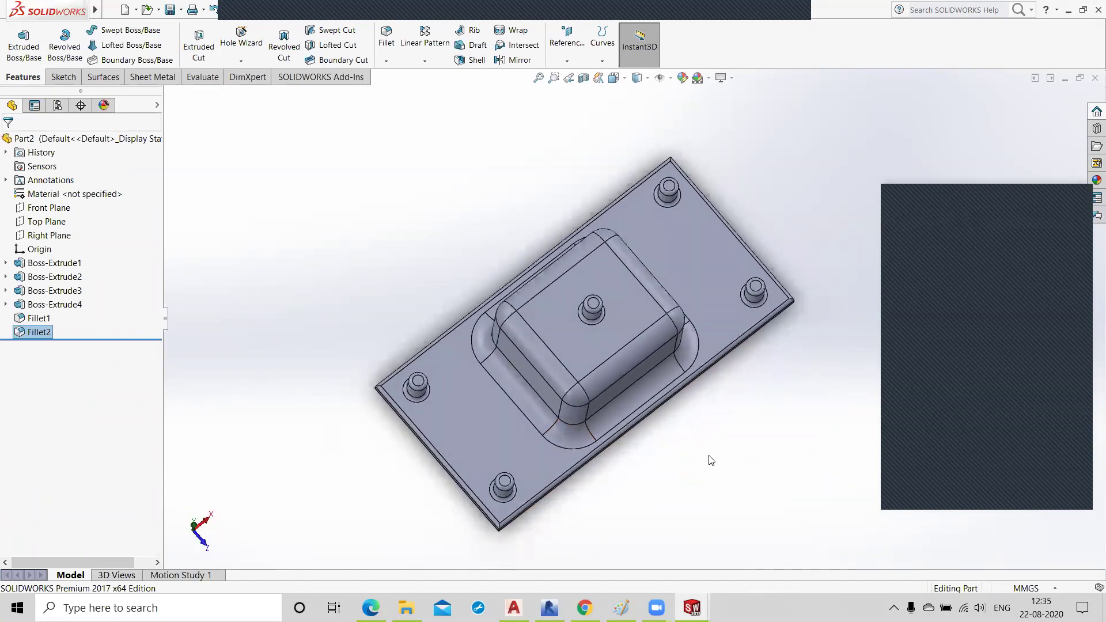
middle_drag(711, 437, 722, 457)
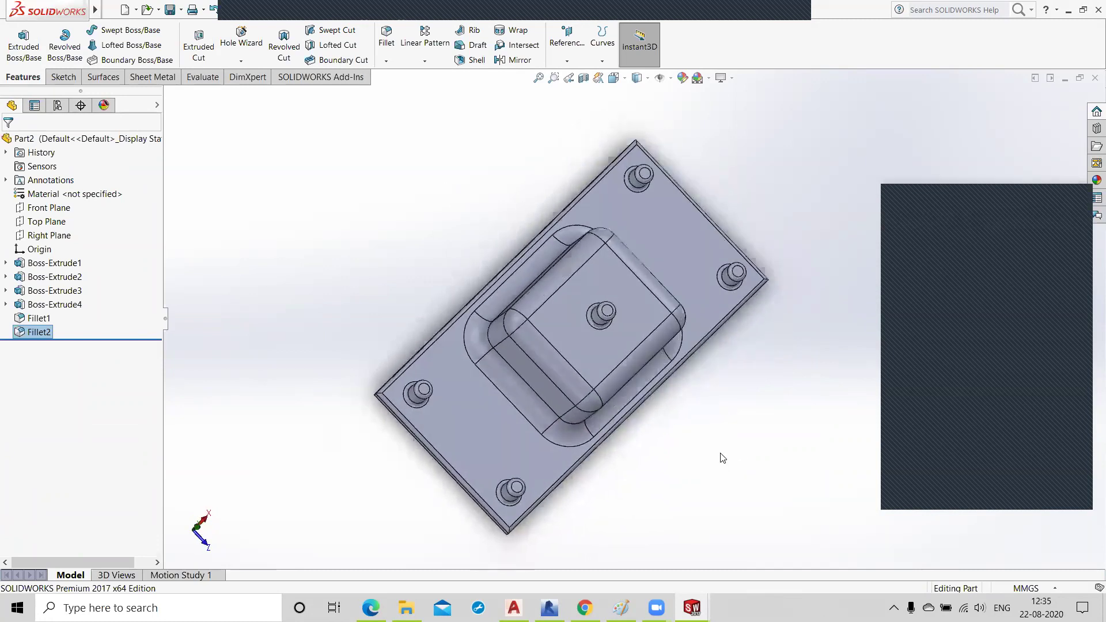
click(161, 82)
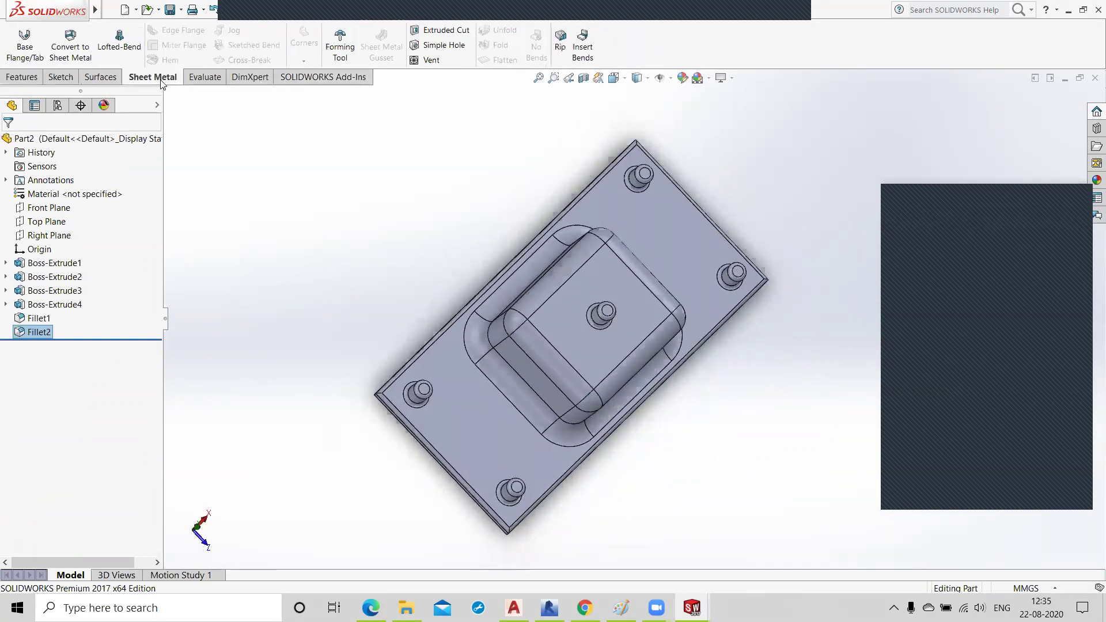
click(340, 52)
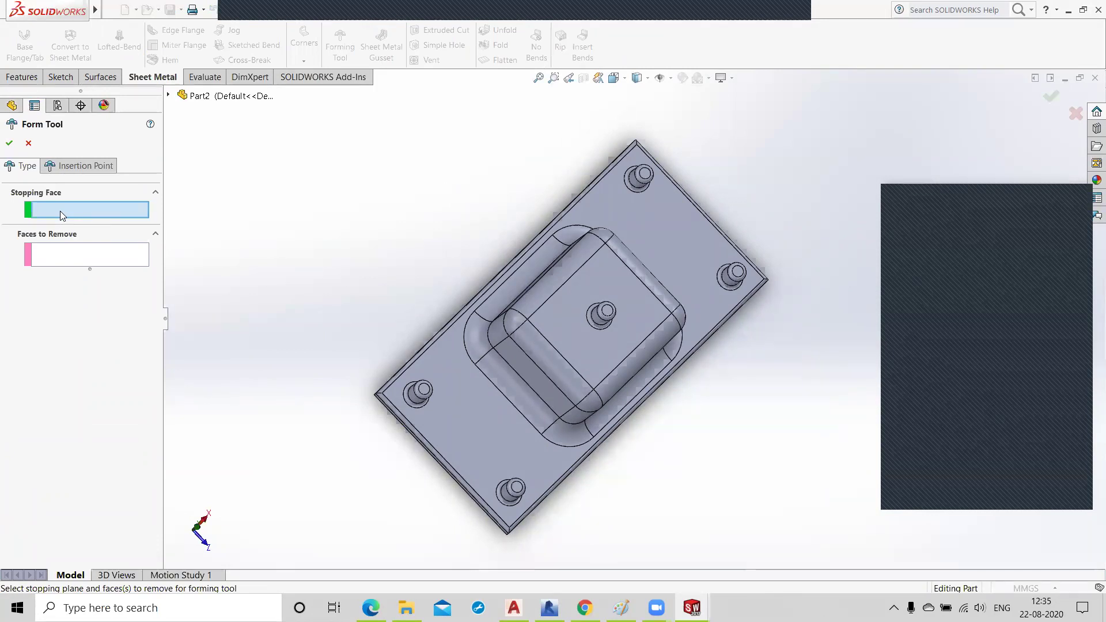
click(455, 433)
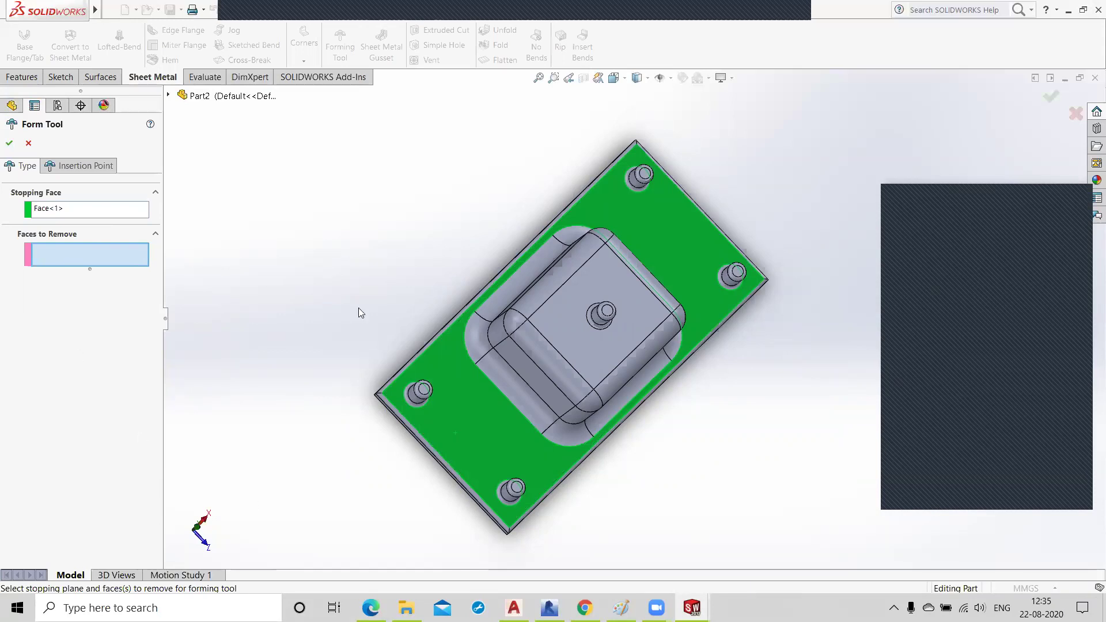
- Set the top faces of the central pin and all four corner pins as faces to remove and create the forming tool
scroll(608, 316, down, 5)
scroll(611, 316, down, 2)
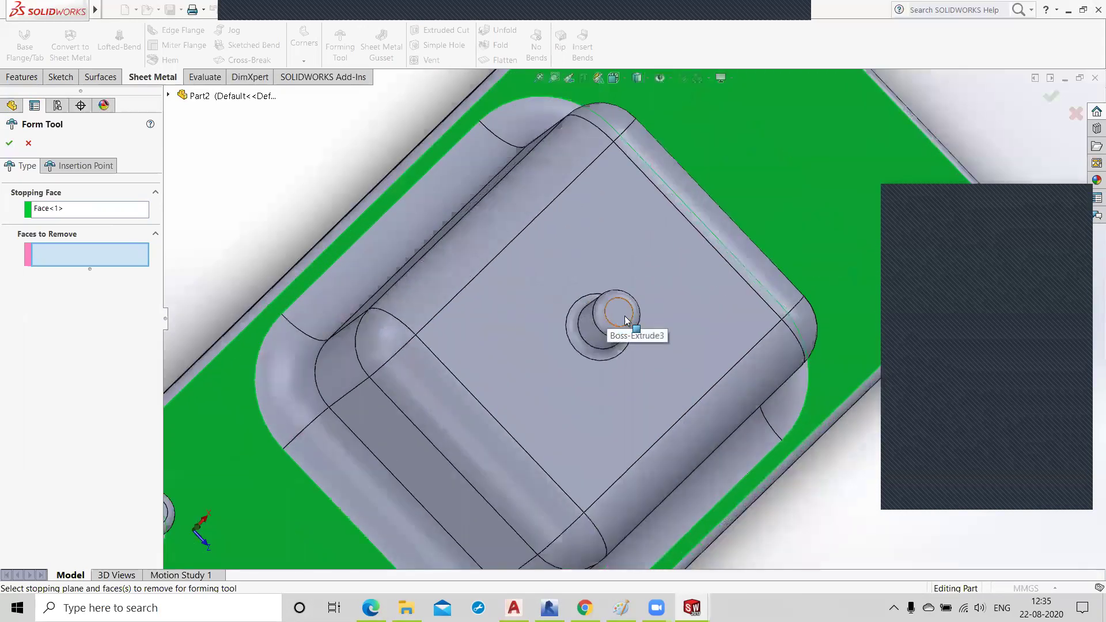
click(618, 317)
scroll(617, 316, up, 7)
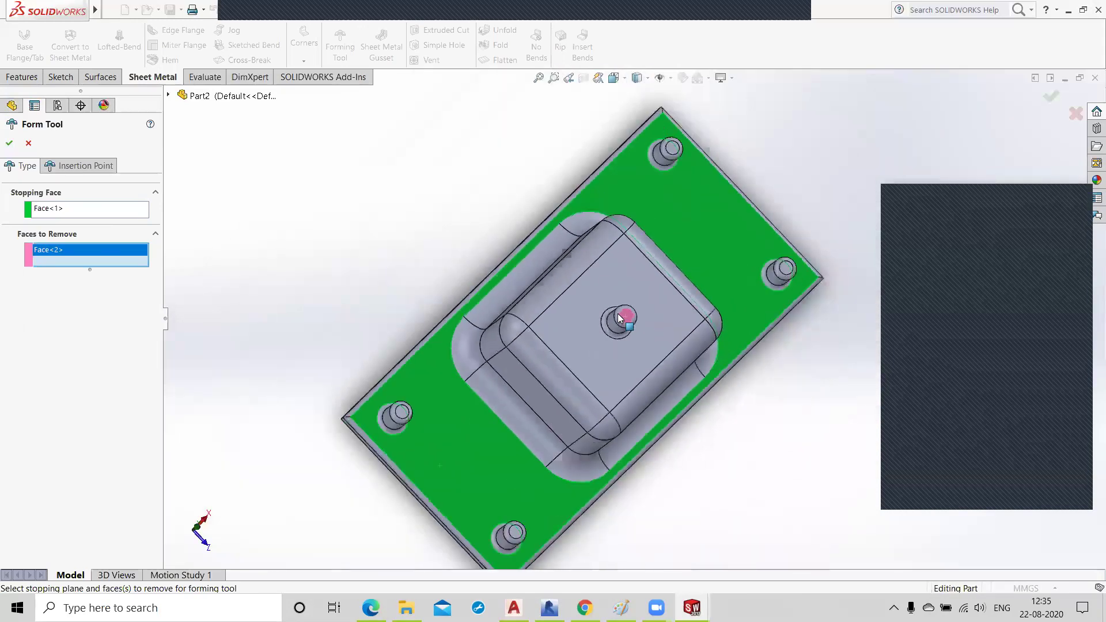
scroll(666, 187, down, 2)
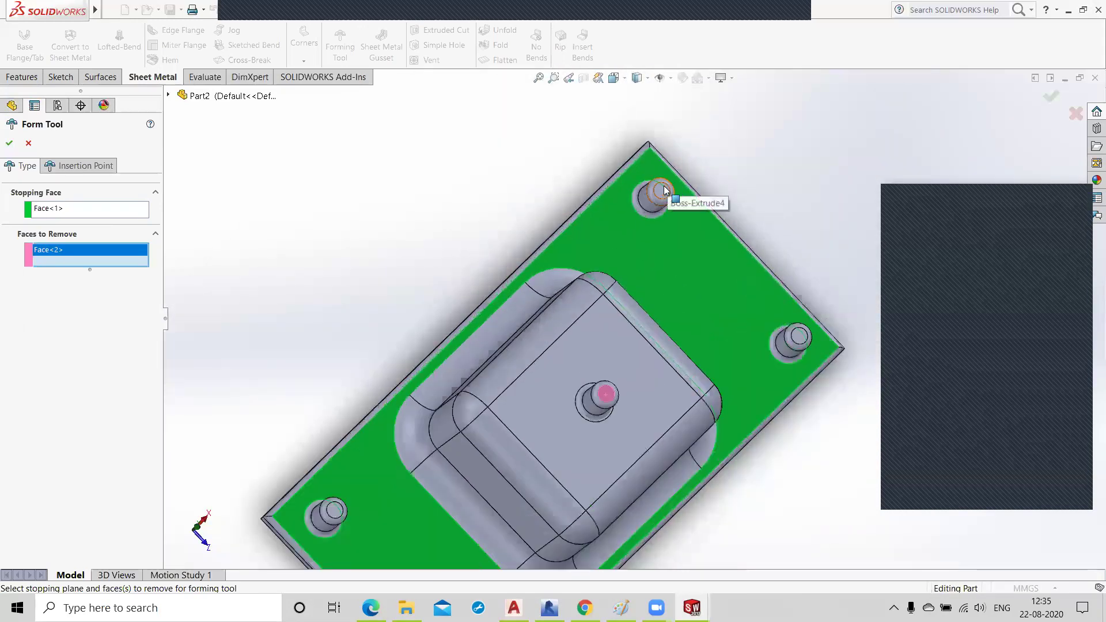
click(661, 194)
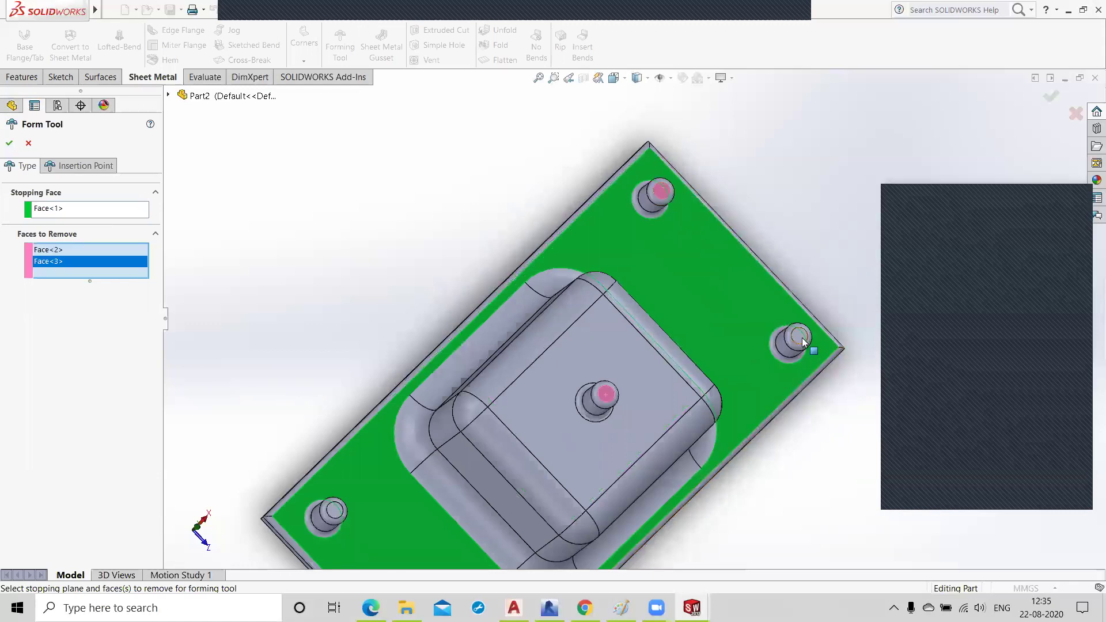
click(800, 339)
scroll(817, 315, up, 5)
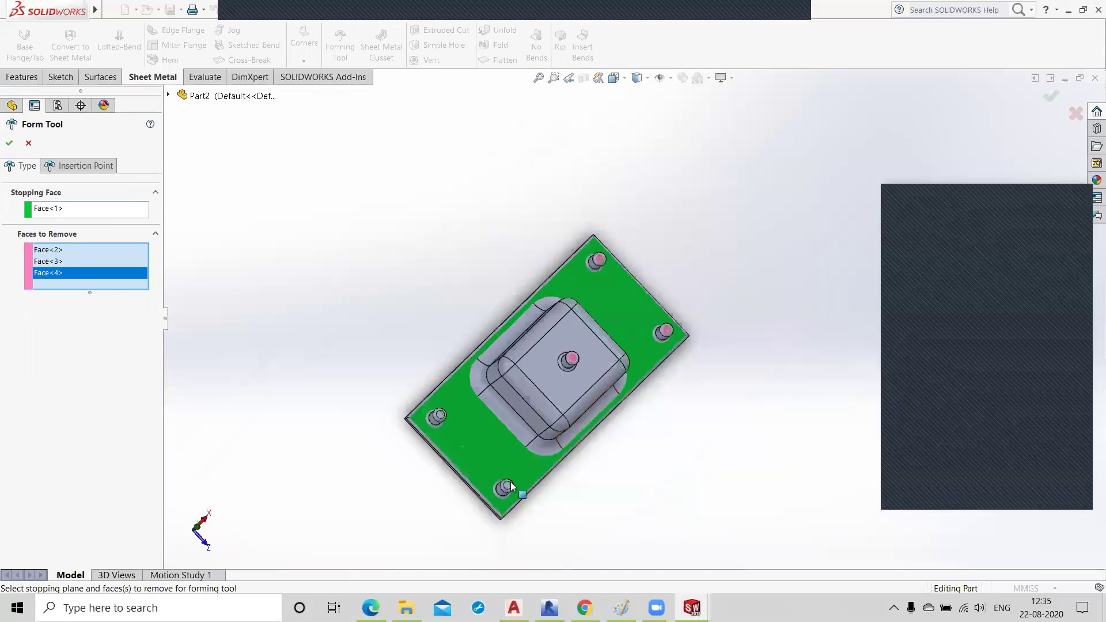
scroll(511, 486, down, 3)
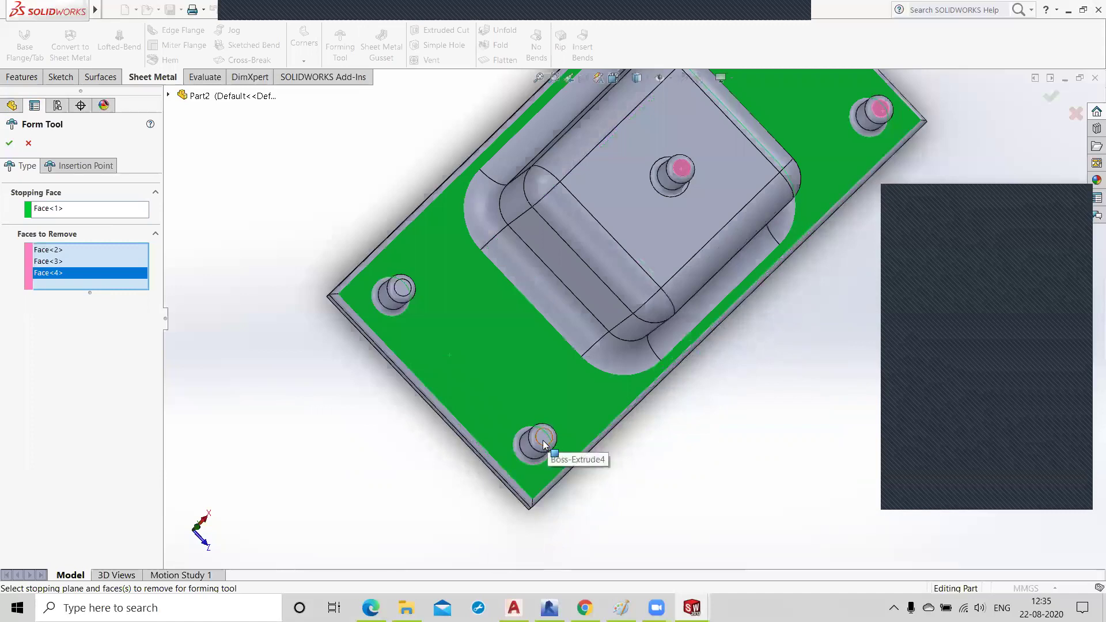
click(545, 437)
click(404, 292)
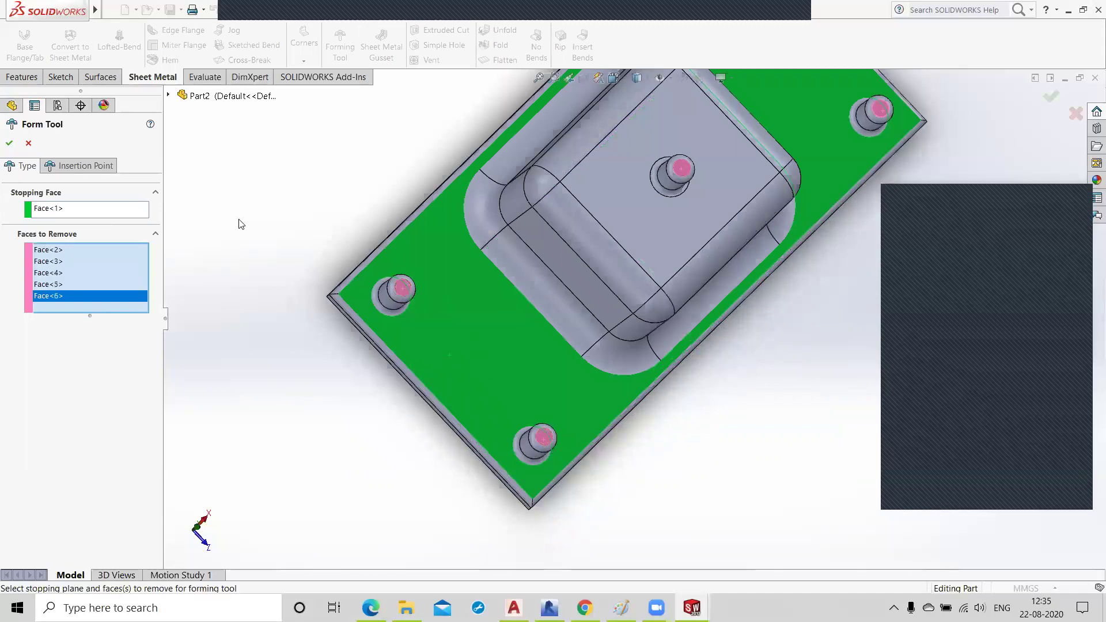
click(8, 144)
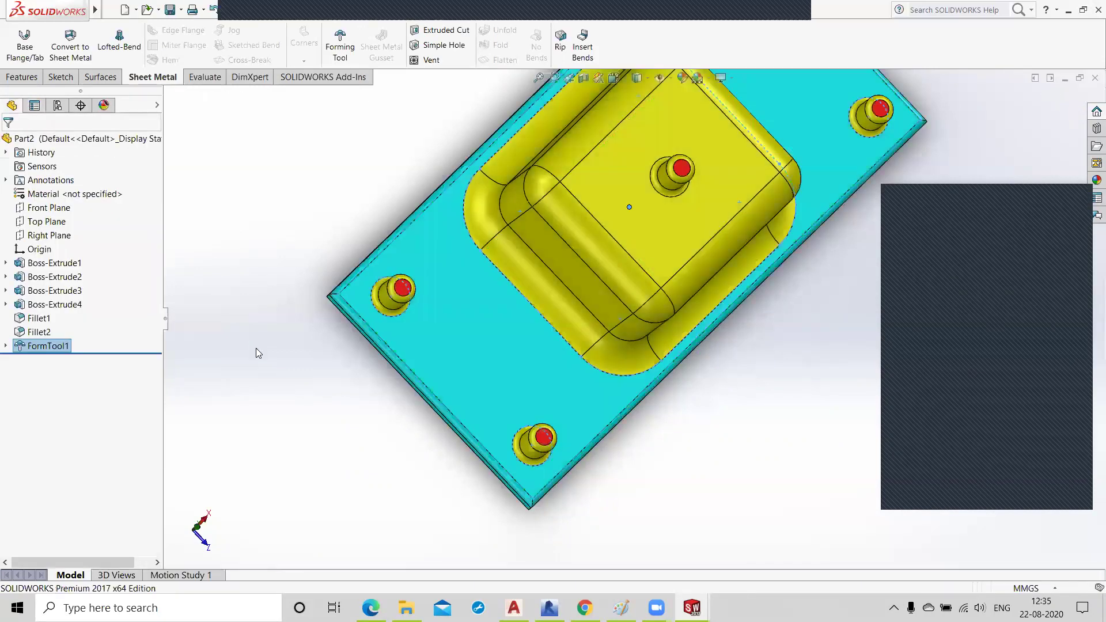
scroll(352, 433, up, 3)
middle_drag(371, 413, 365, 327)
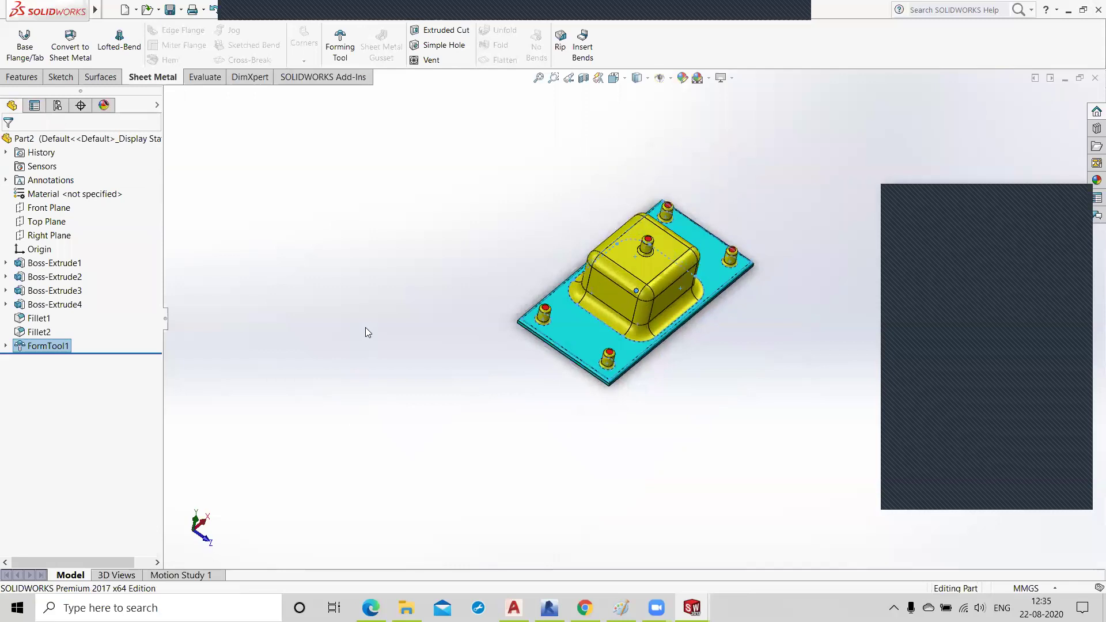
middle_drag(776, 270, 789, 295)
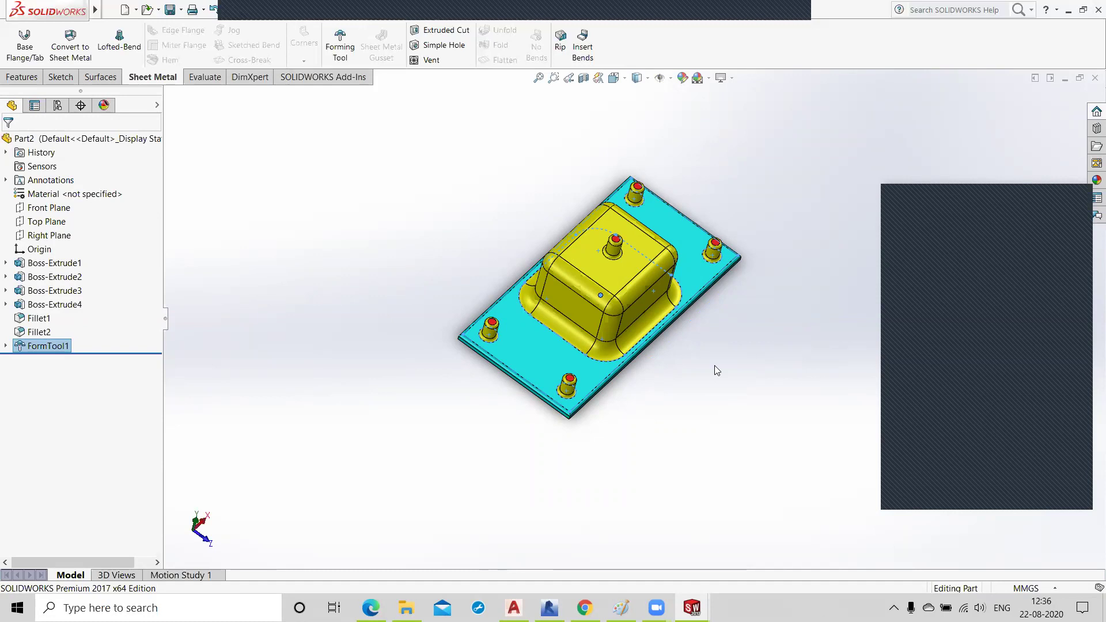
scroll(714, 365, up, 2)
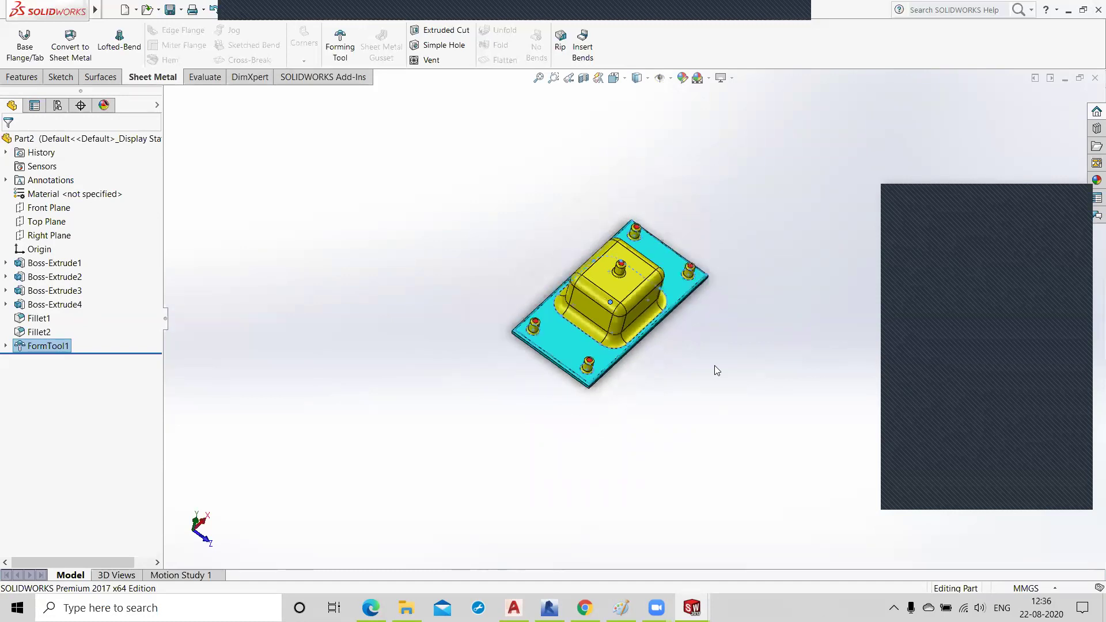
scroll(715, 365, down, 2)
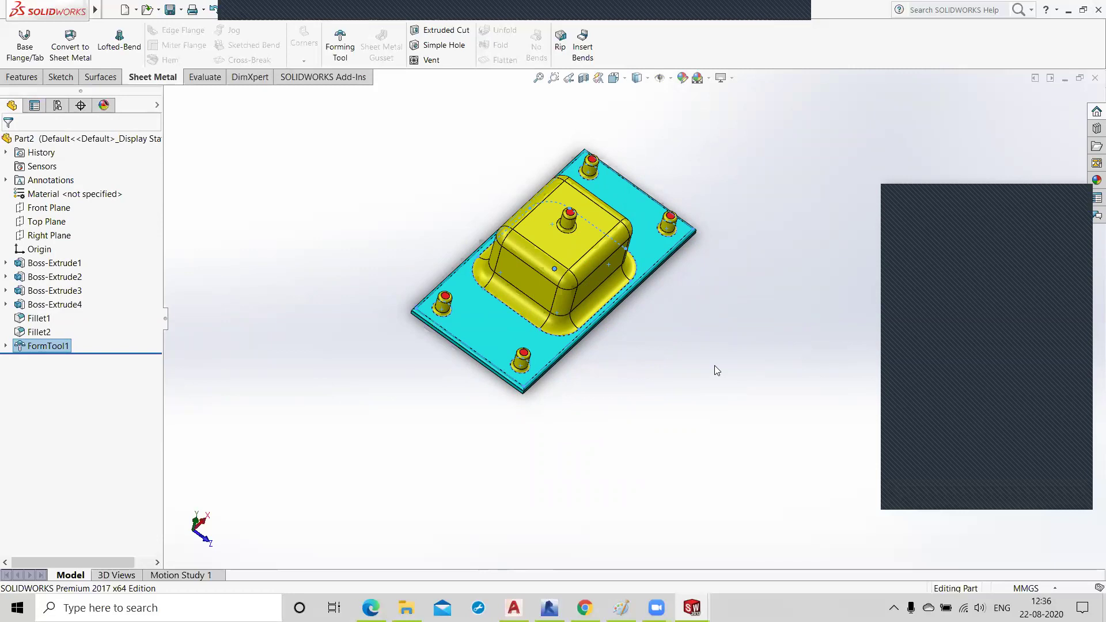
- Try to save the part under the name Sink as a Form Tool (*.sldftp) file
click(181, 10)
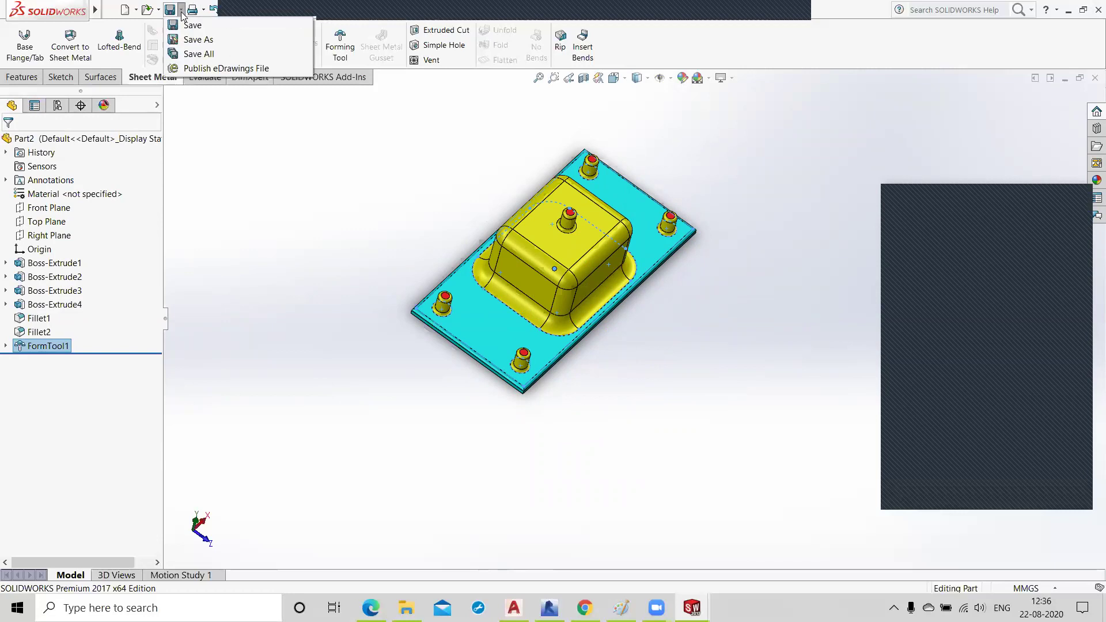
click(192, 41)
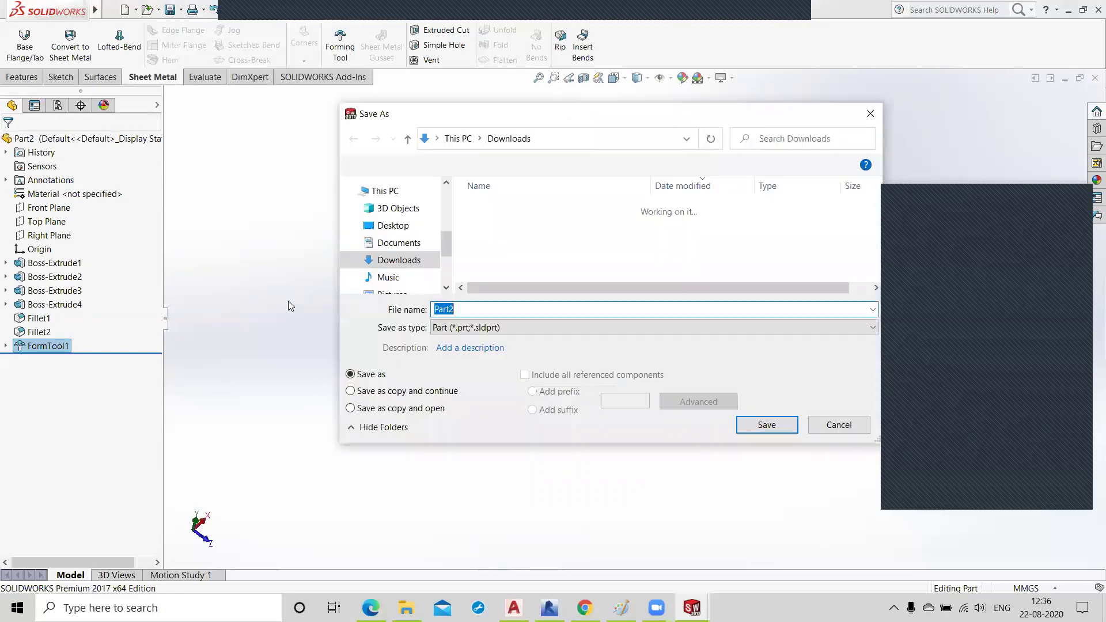
click(558, 328)
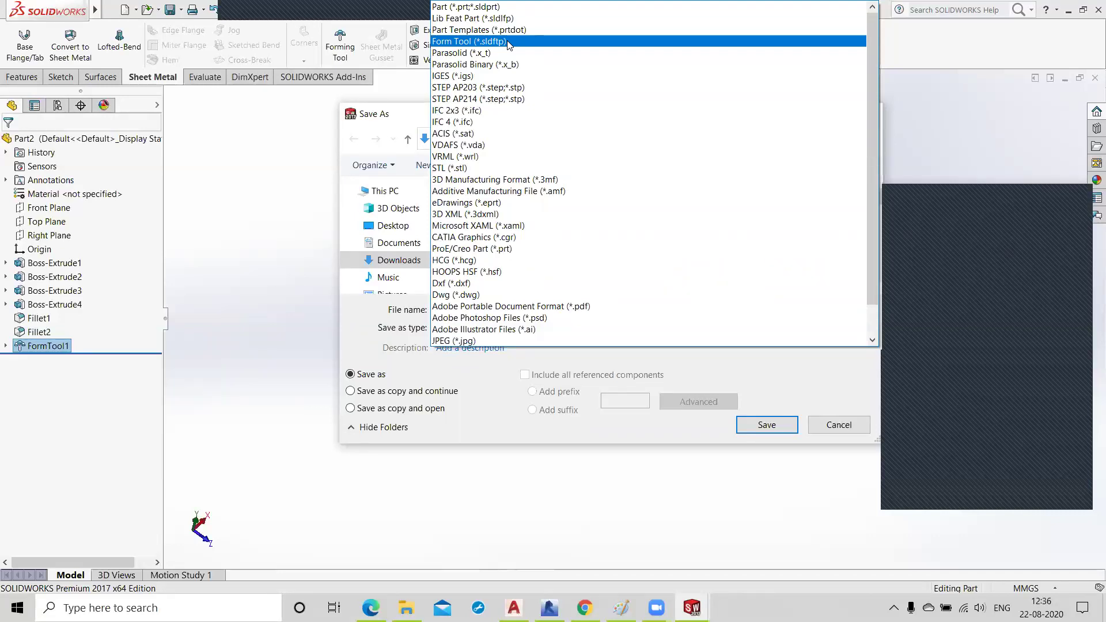
click(509, 41)
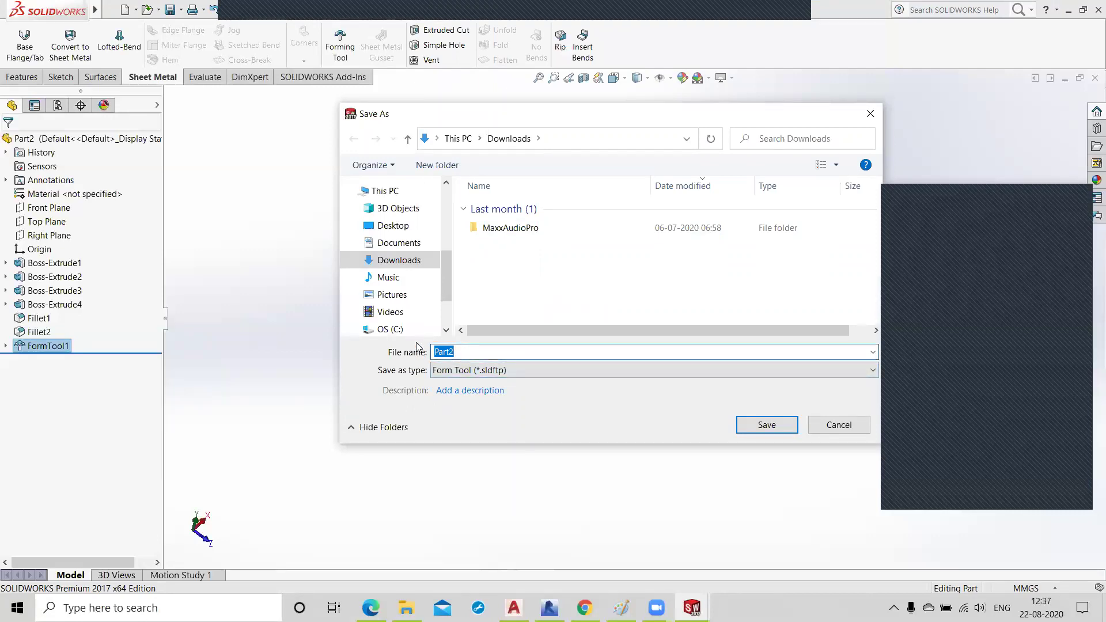
text(S)
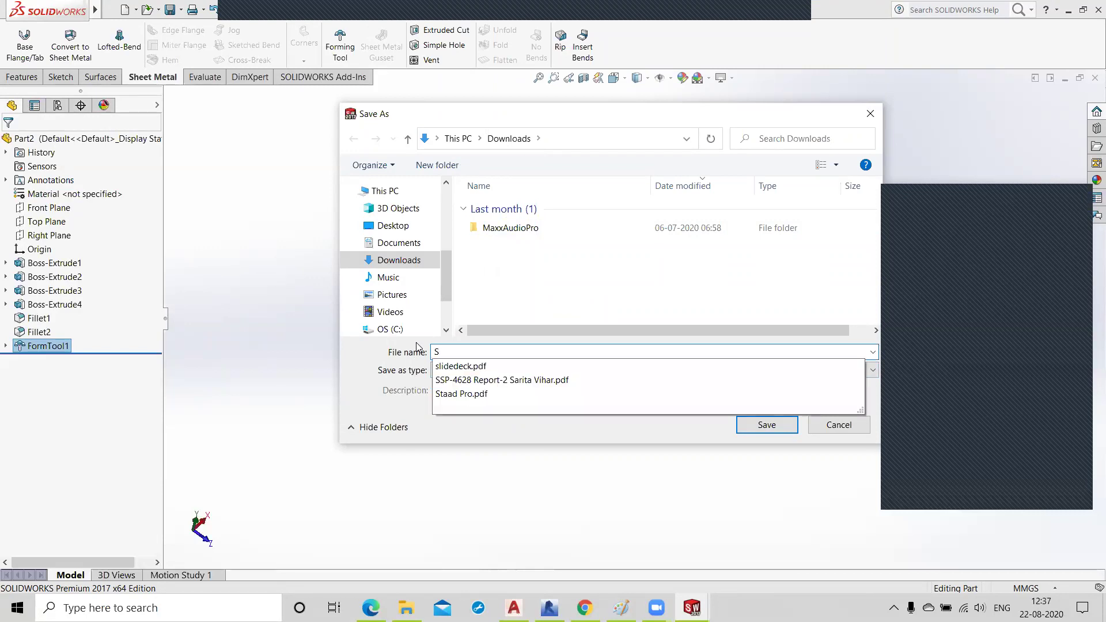
text(in)
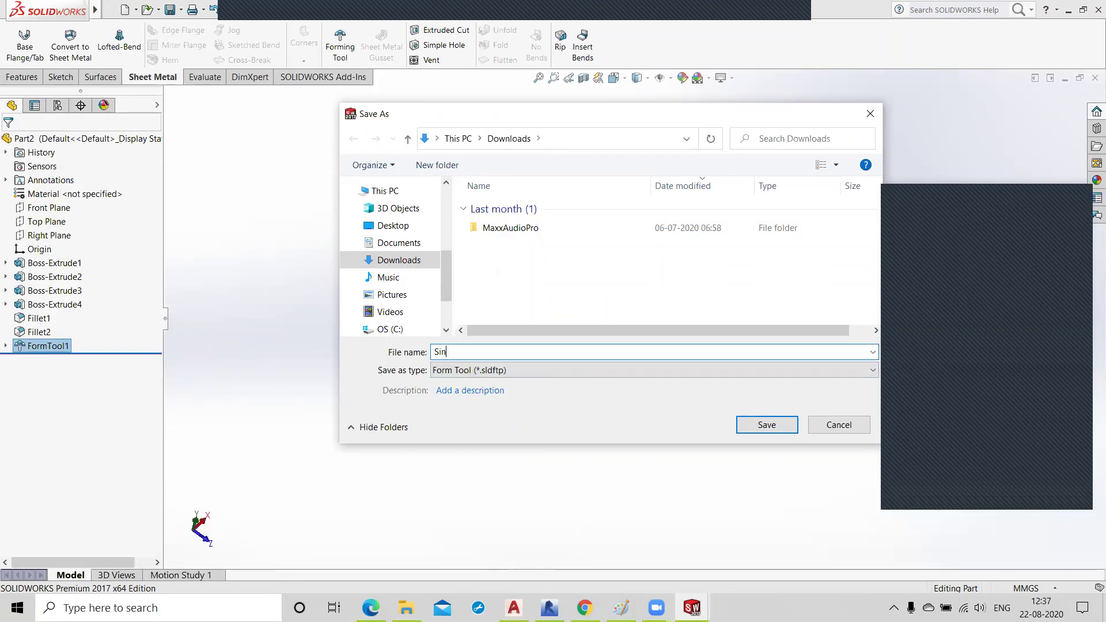
text(k)
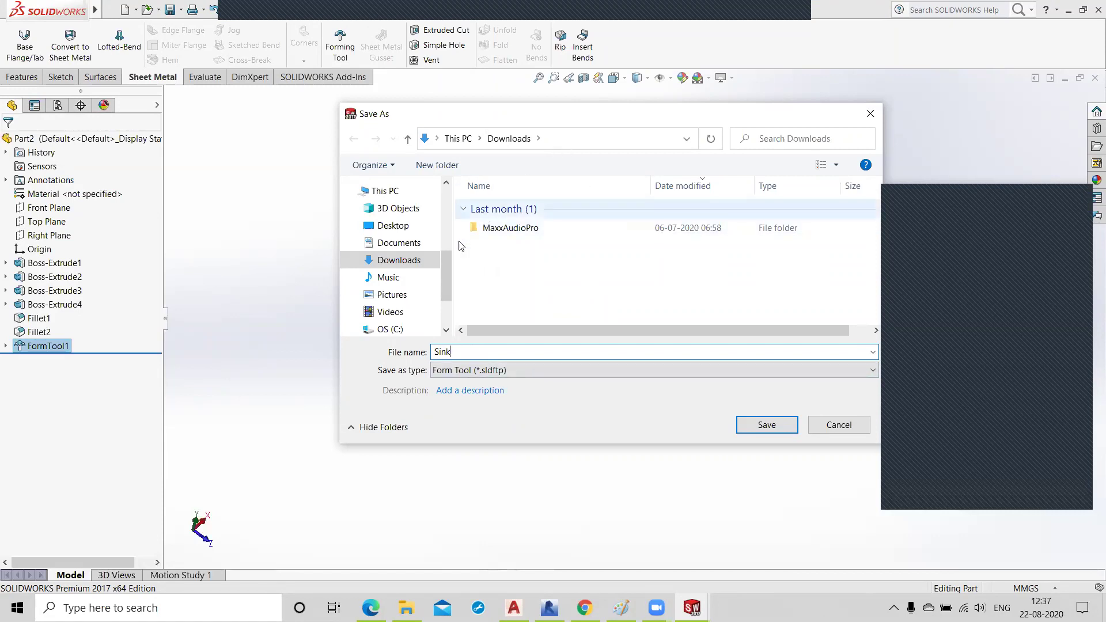
- Browse to the browser folder in SOLIDWORKS Data on drive C for a save location and cancel the save
drag(449, 265, 443, 243)
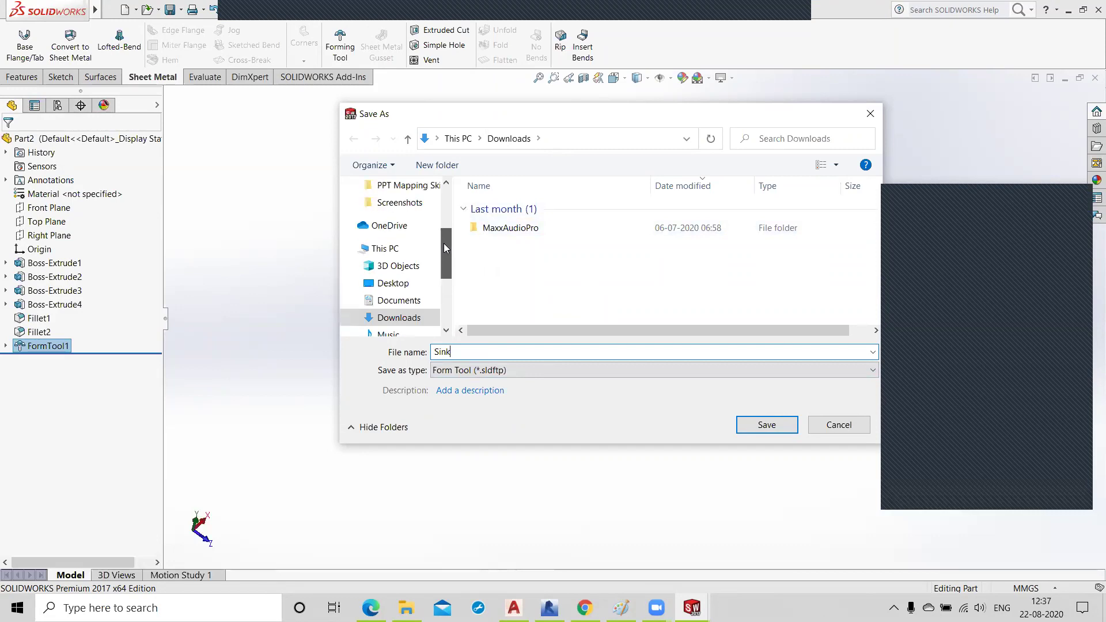
click(385, 248)
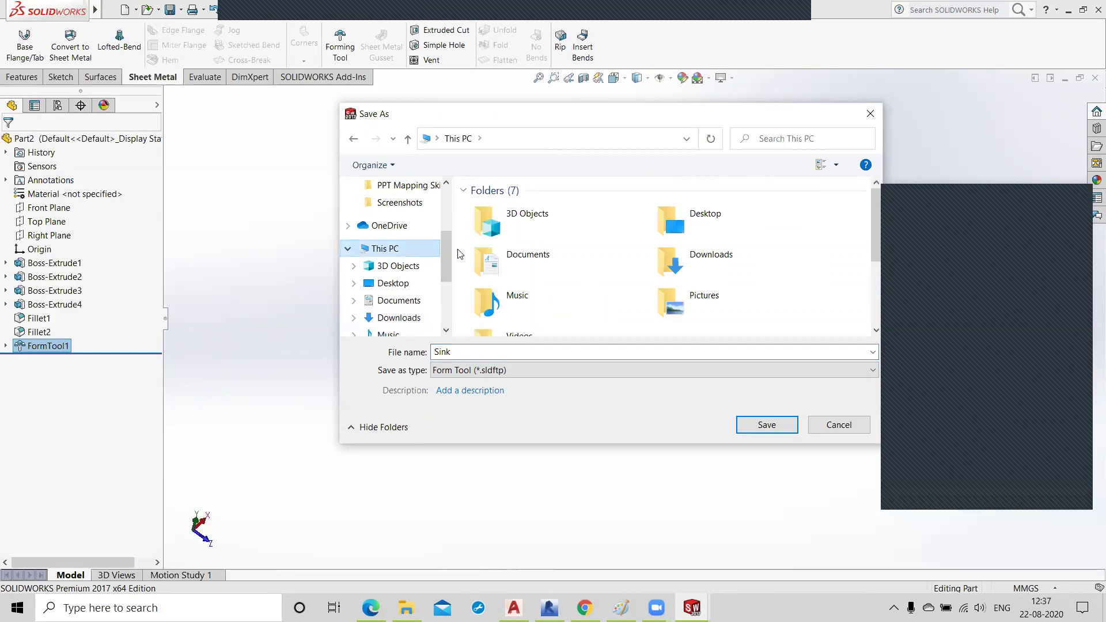
scroll(553, 254, down, 3)
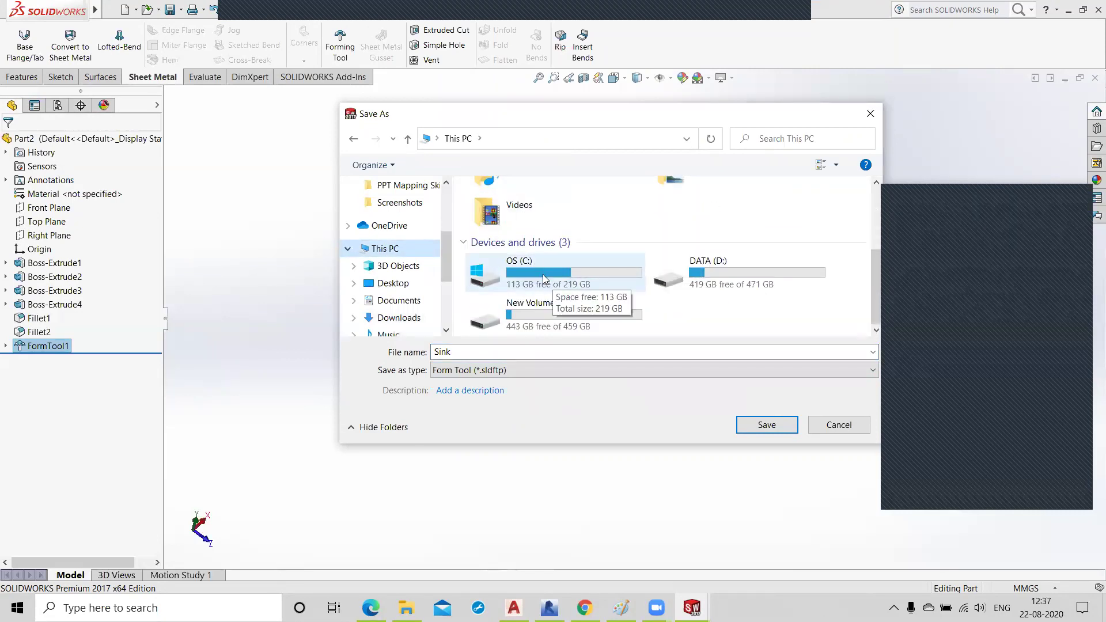
double_click(544, 279)
scroll(545, 278, down, 2)
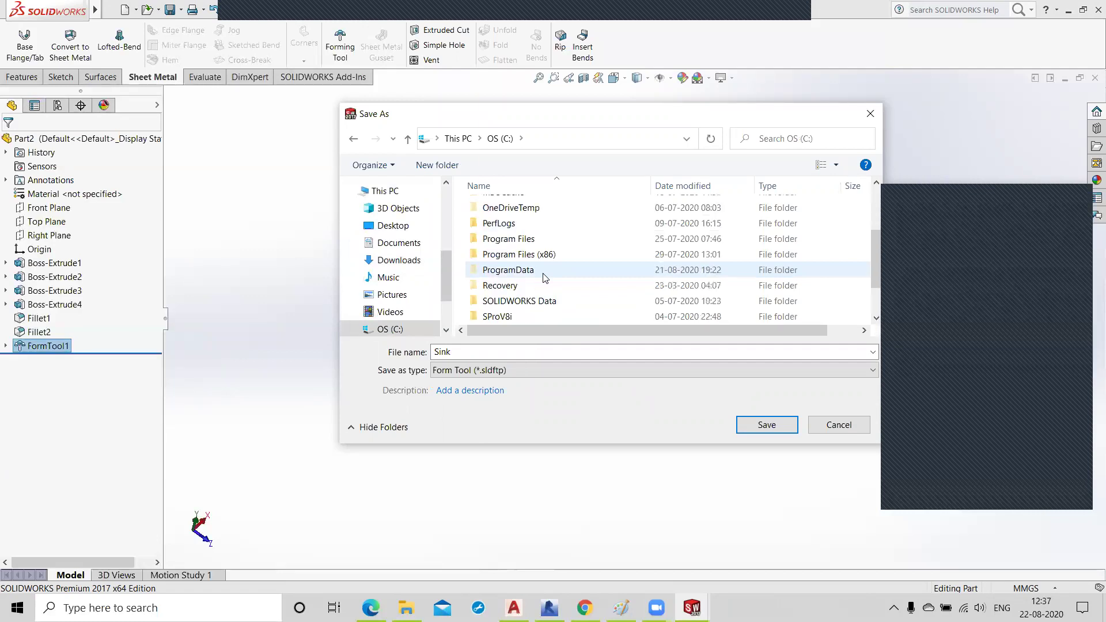
scroll(545, 279, down, 1)
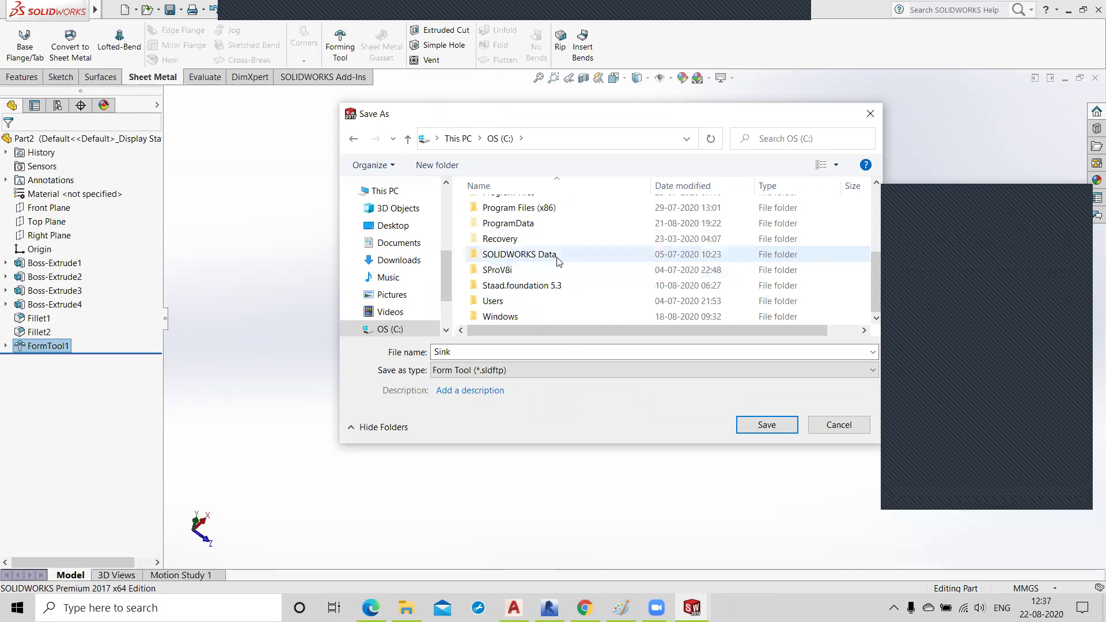
double_click(557, 255)
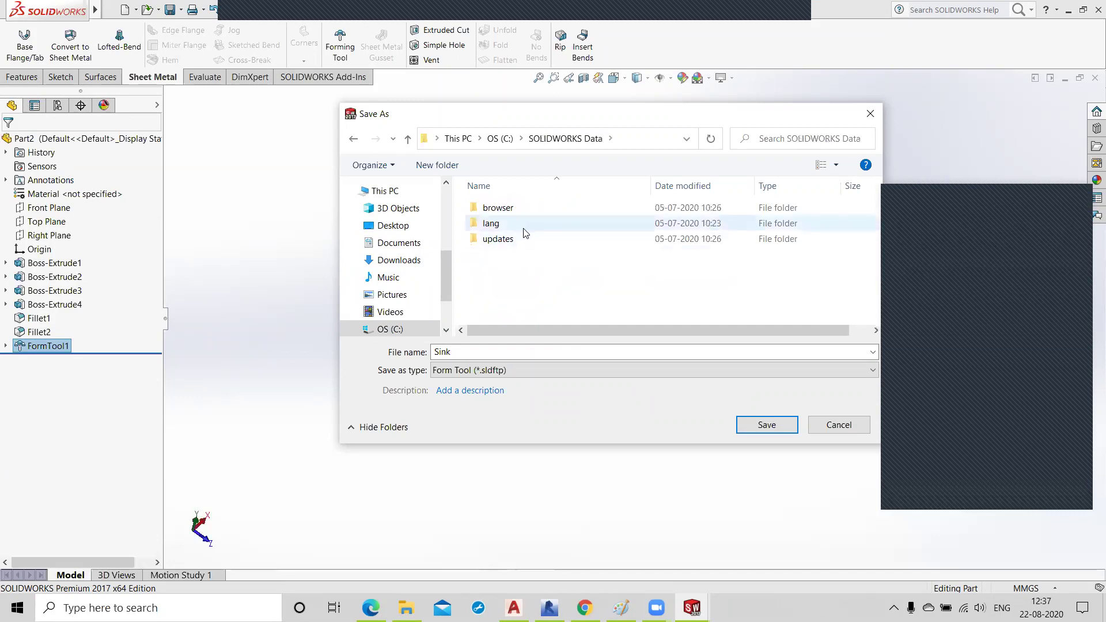
click(510, 208)
double_click(509, 208)
scroll(517, 233, down, 4)
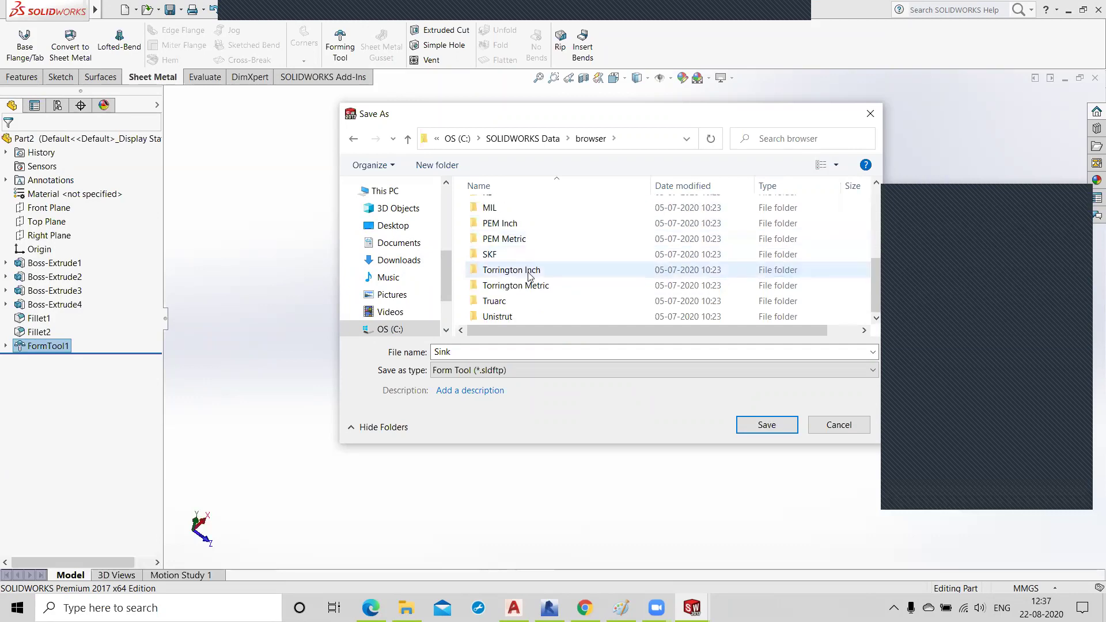
scroll(526, 275, up, 4)
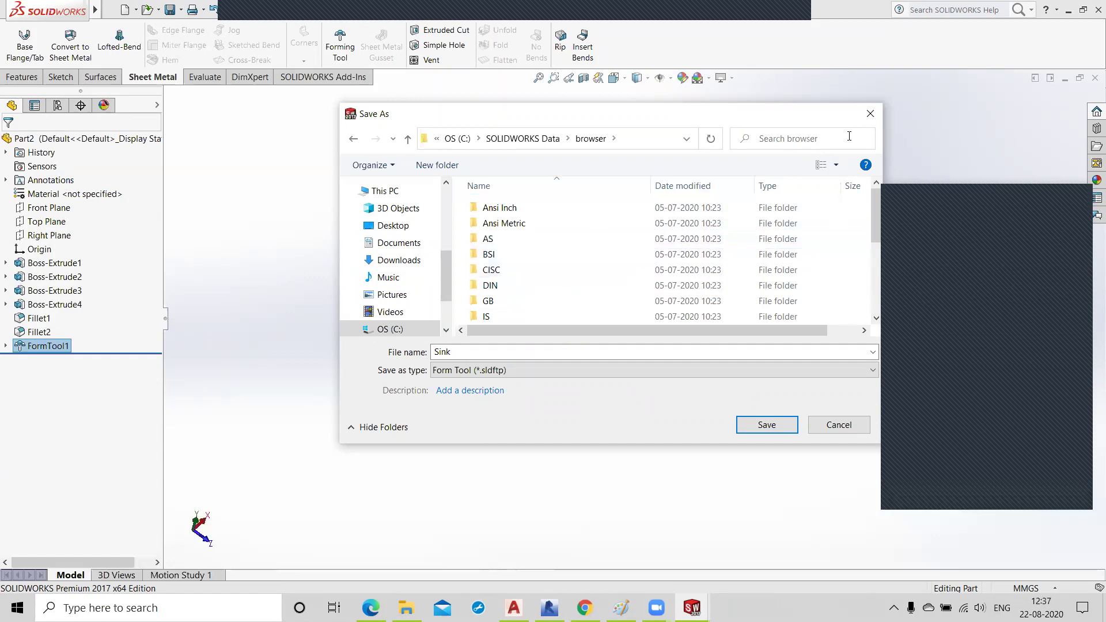
click(870, 113)
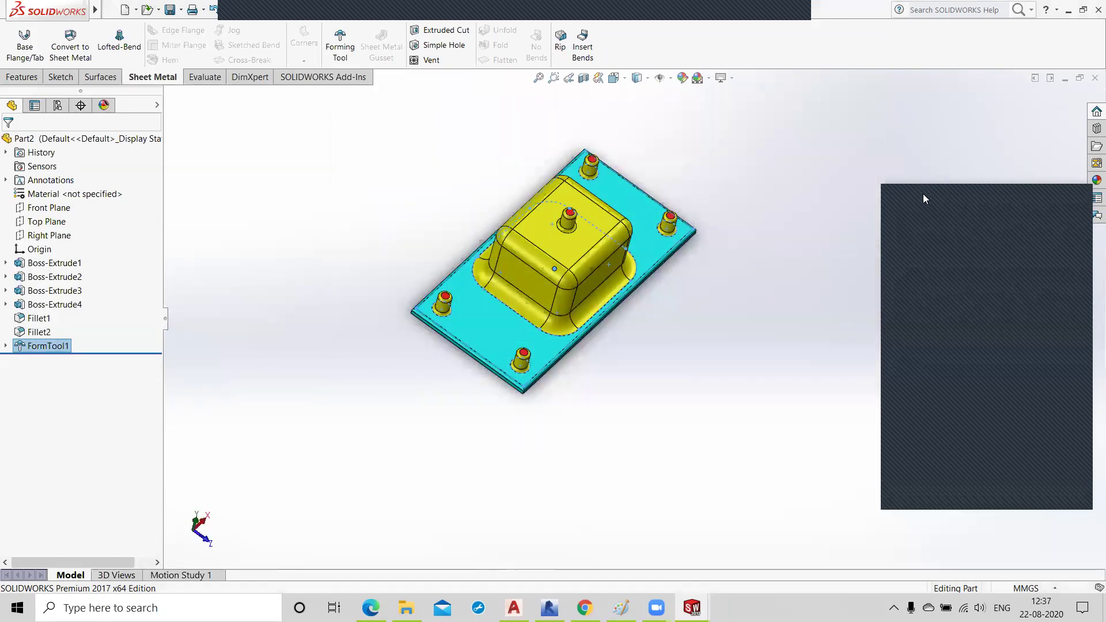
- Inspect the Design Library's forming tools folder in its own file window, then close that window
click(1092, 129)
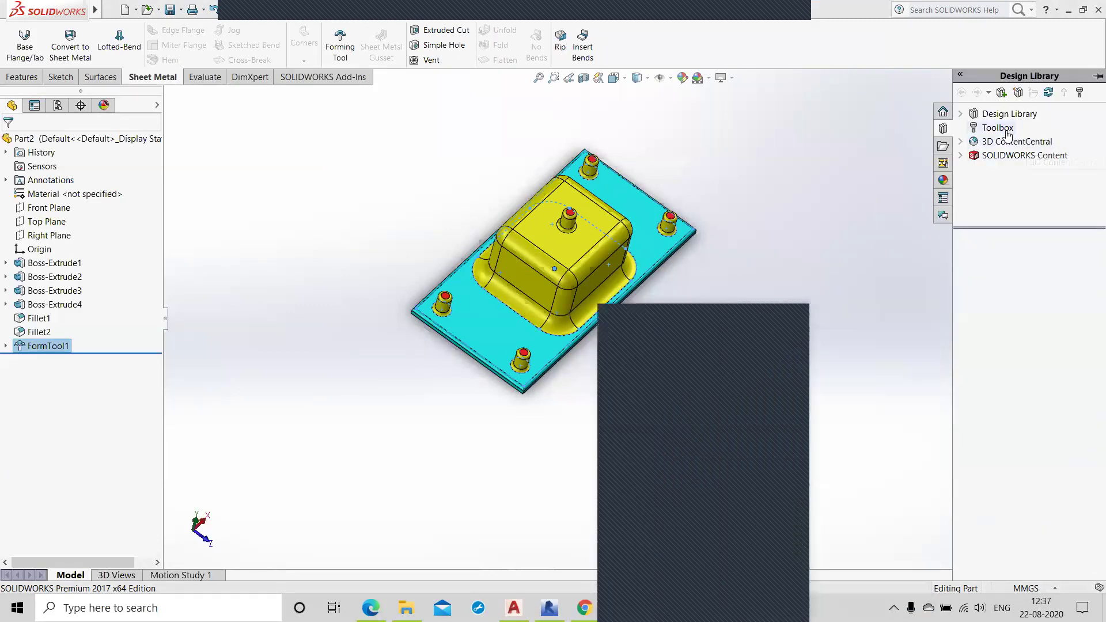
click(960, 115)
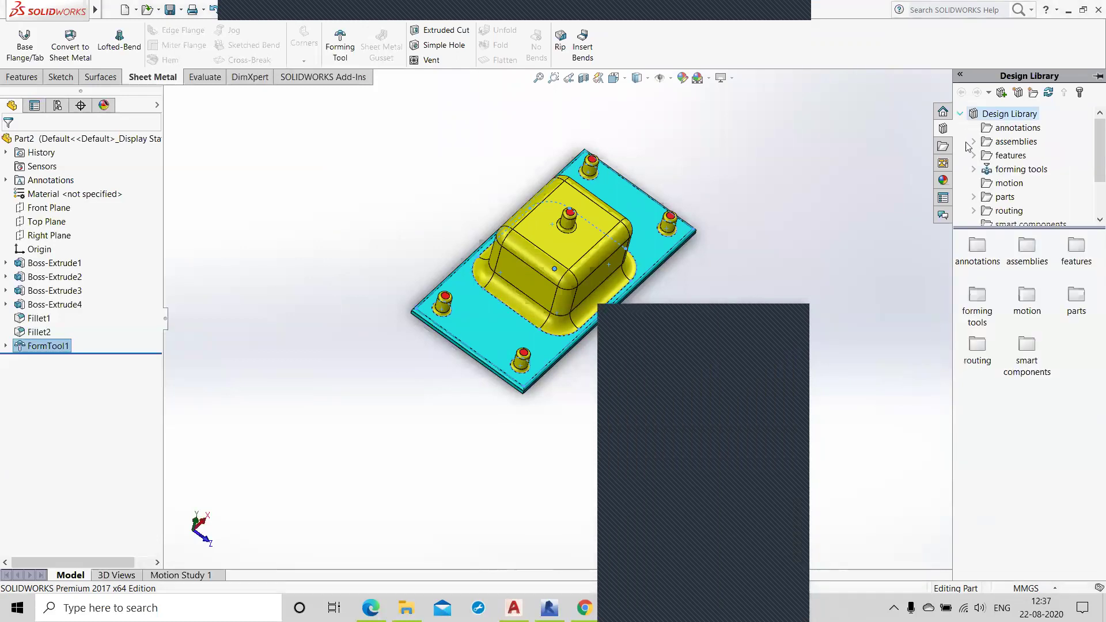
right_click(979, 301)
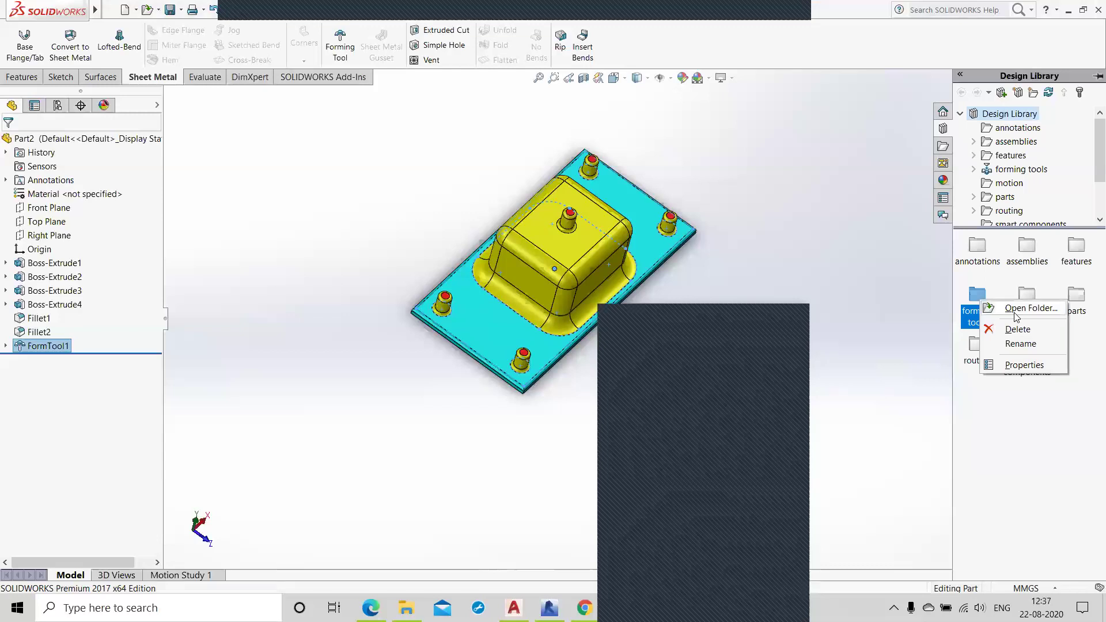
click(1015, 317)
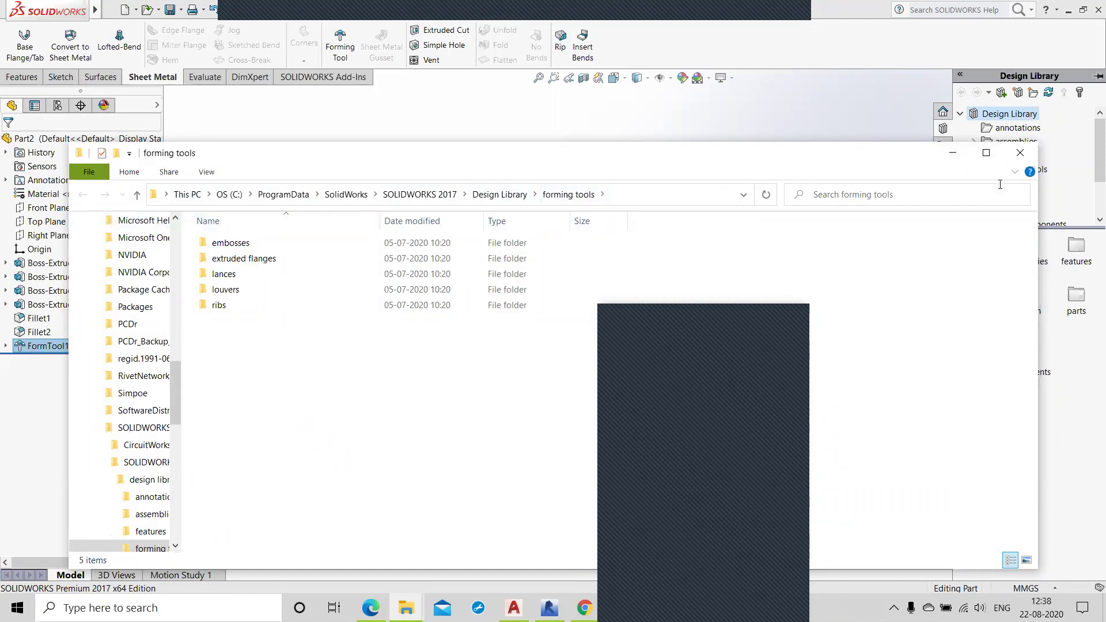
click(1022, 155)
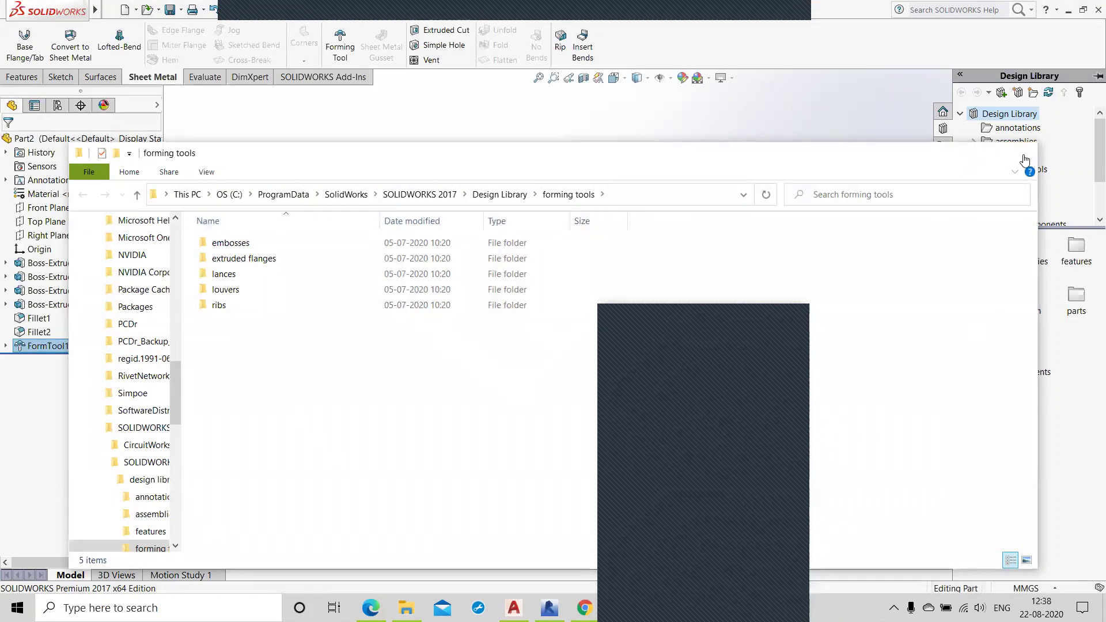
- Save the part as a Form Tool (*.sldftp) file named Sink in the design library's forming tools folder
click(180, 10)
click(196, 40)
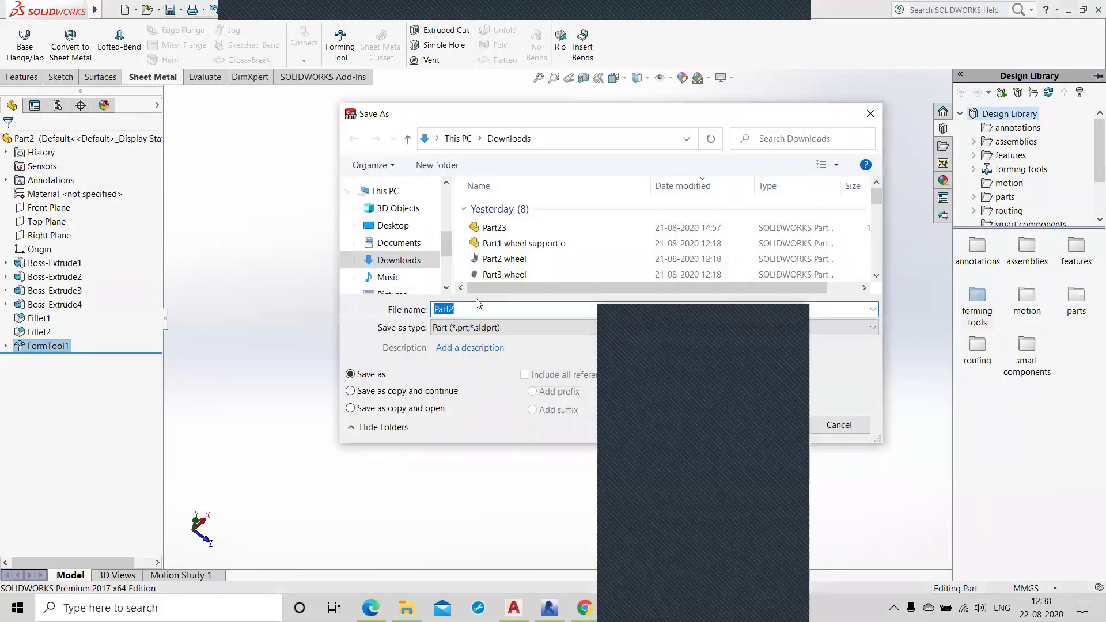
click(659, 314)
click(836, 327)
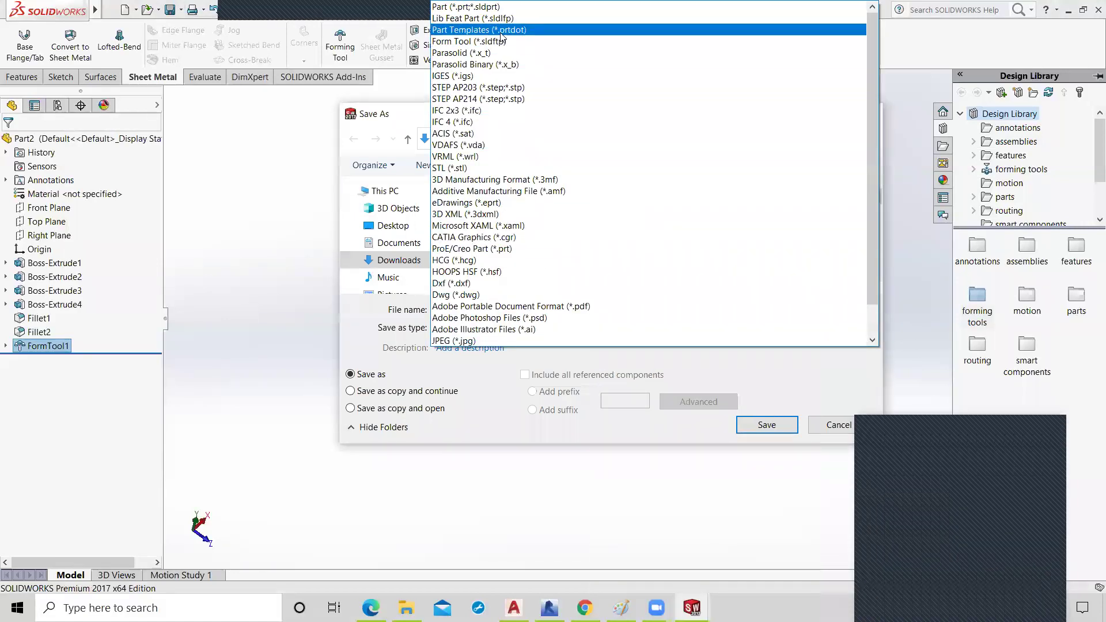
click(500, 41)
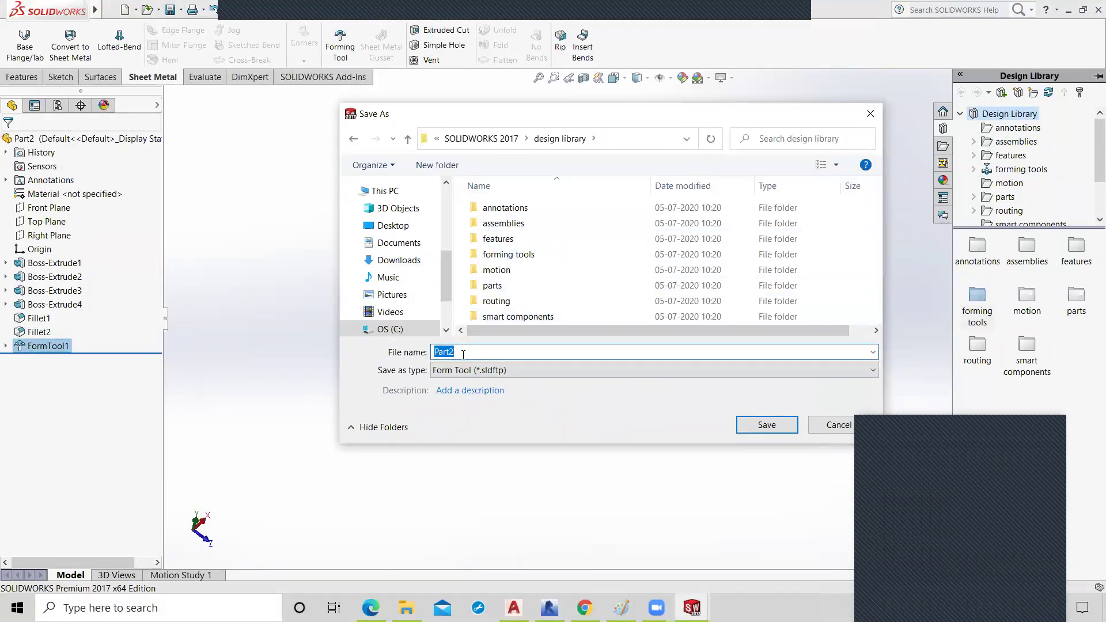
text(Sink)
double_click(507, 255)
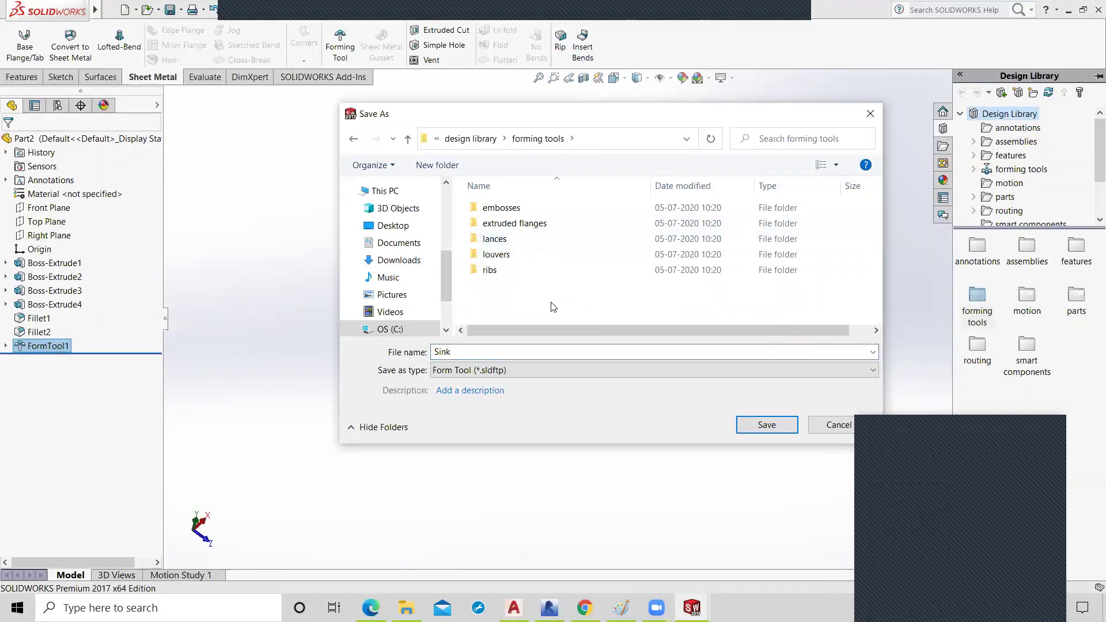
click(767, 425)
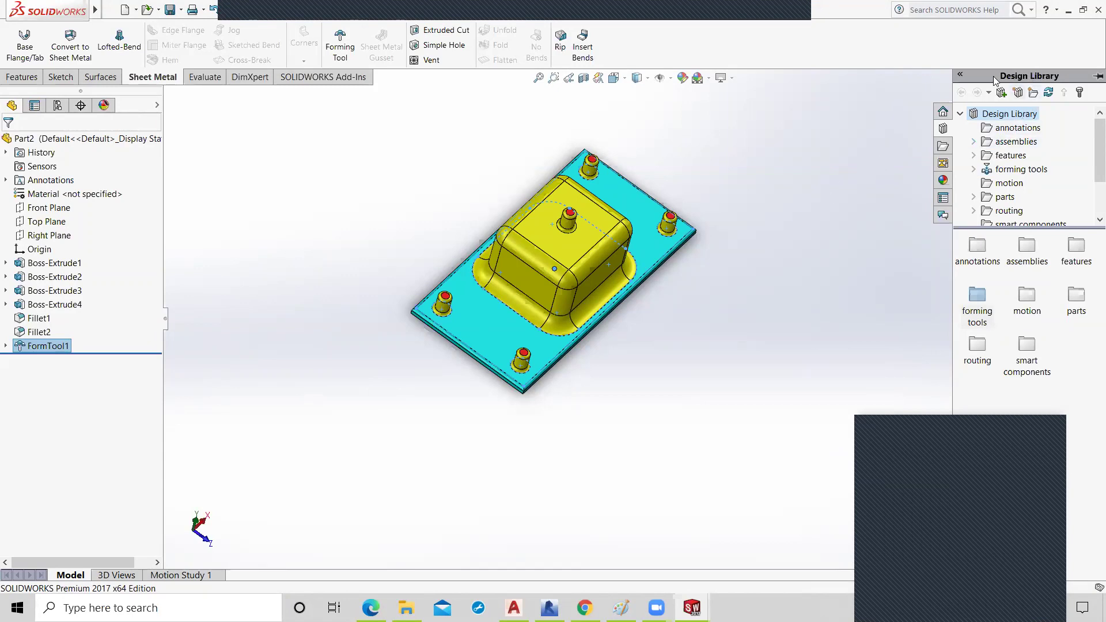
- Close the part and save its changes as the part file Part2 in the Documents folder
click(960, 75)
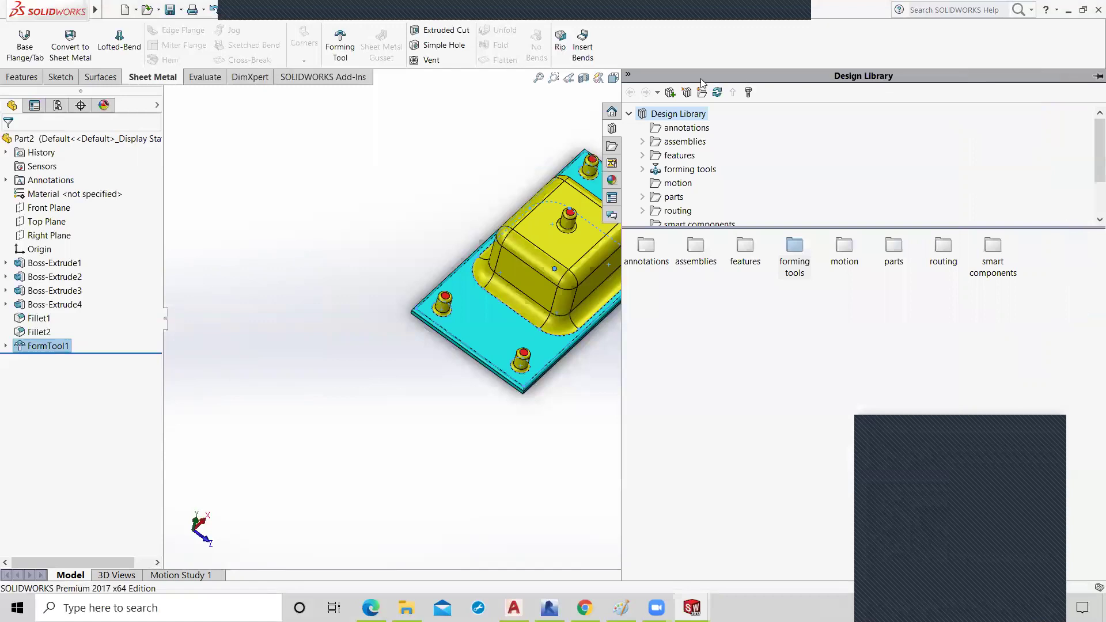
click(628, 73)
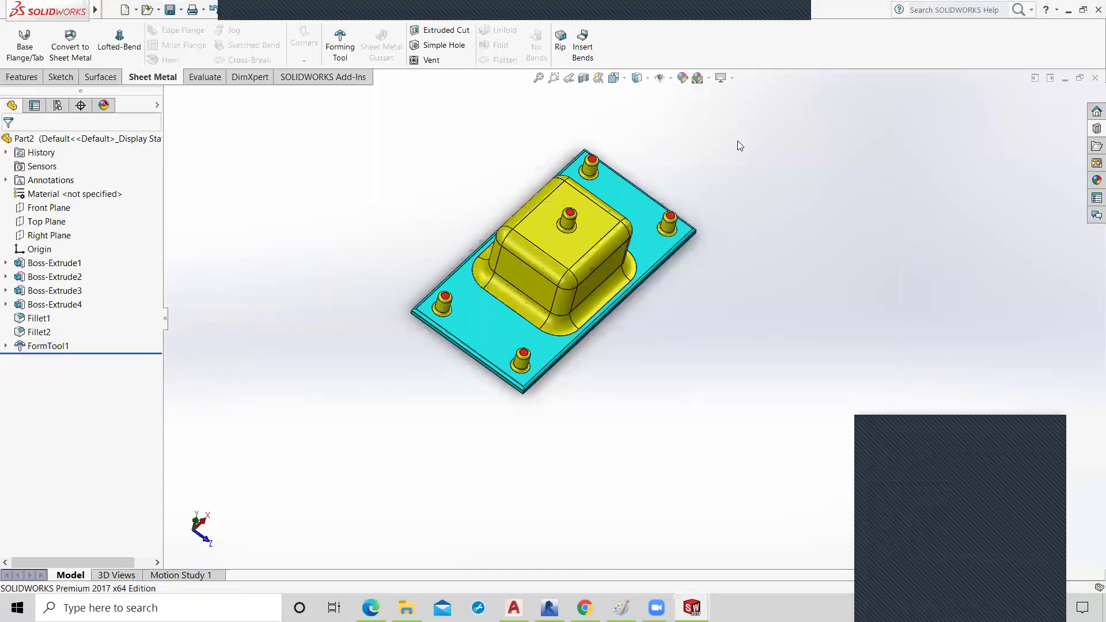
click(1094, 78)
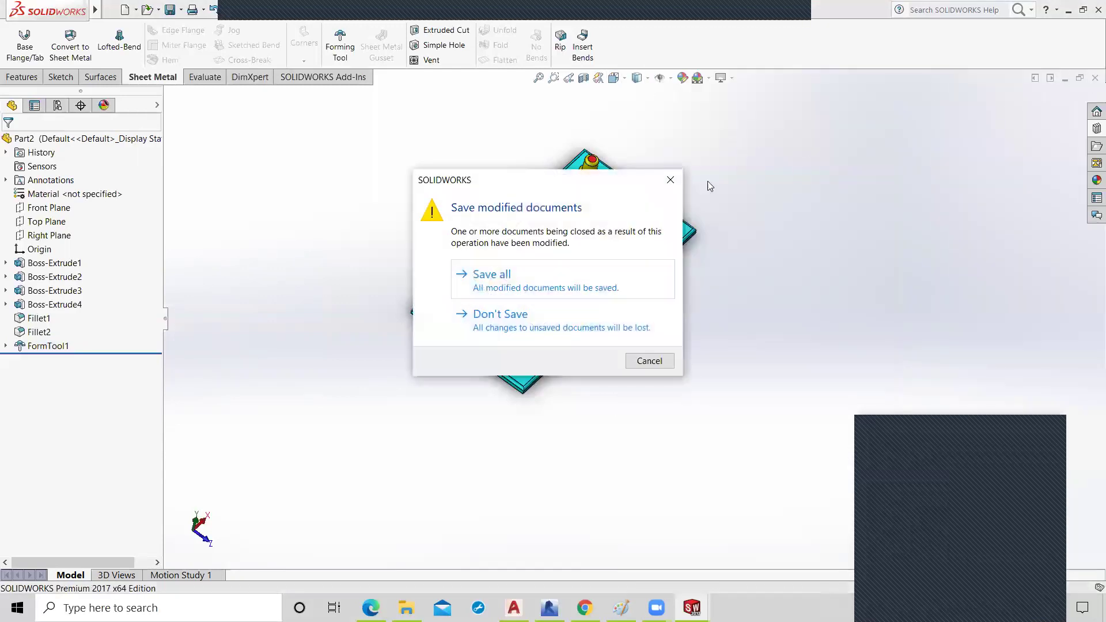
click(519, 281)
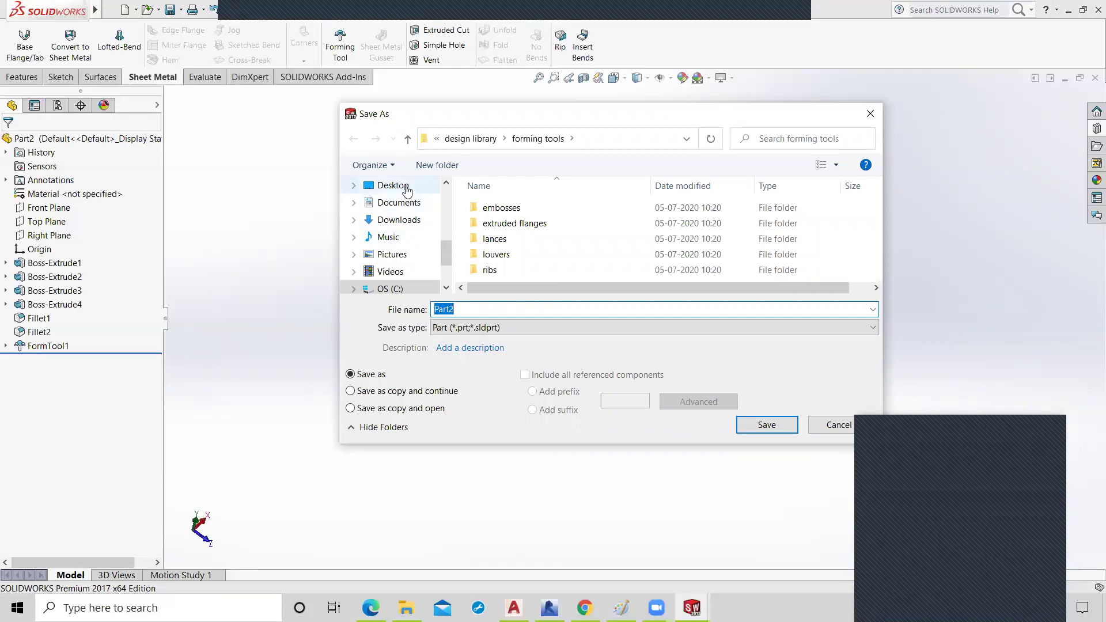
click(407, 219)
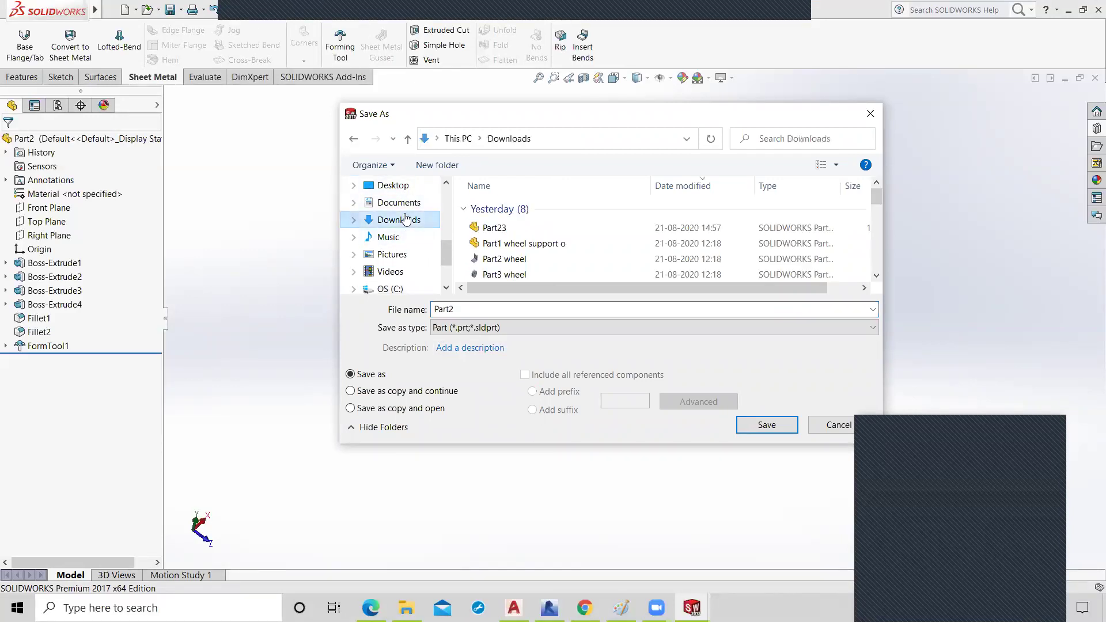
click(406, 204)
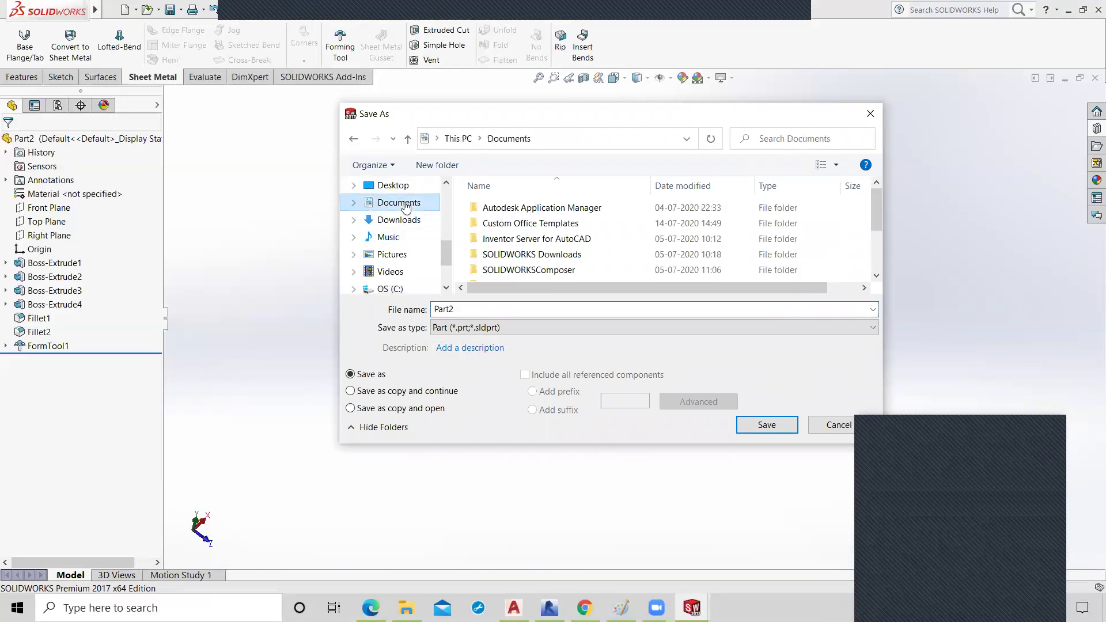
click(767, 424)
key(ctrl+Tab)
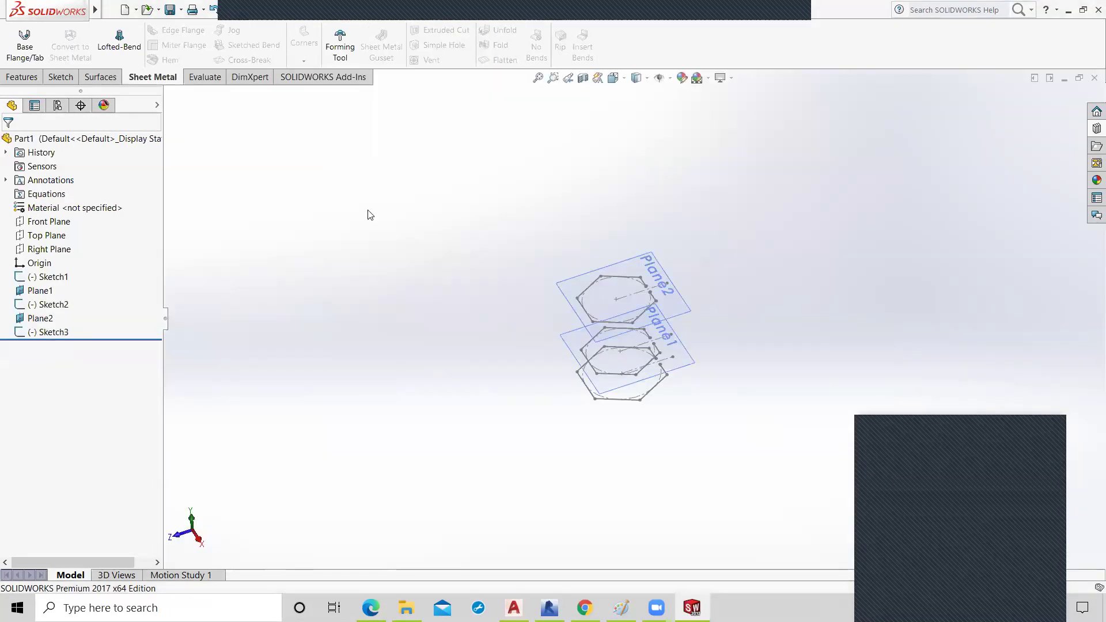
- Create a new part and sketch a center rectangle about 162 × 88 mm on the Top Plane, centred on the origin
click(123, 9)
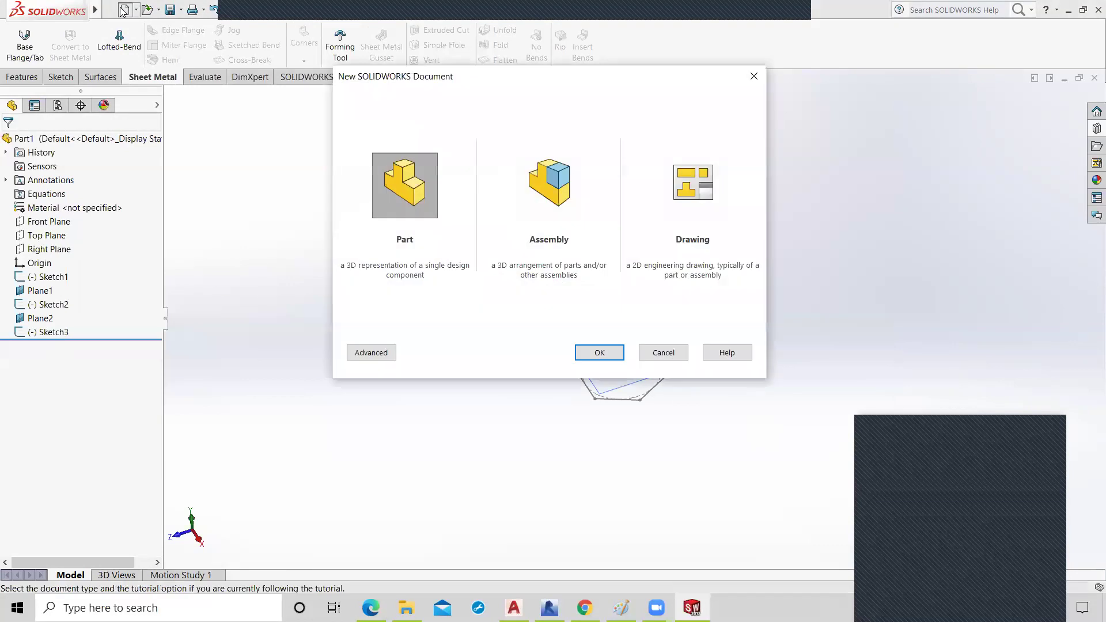
click(599, 354)
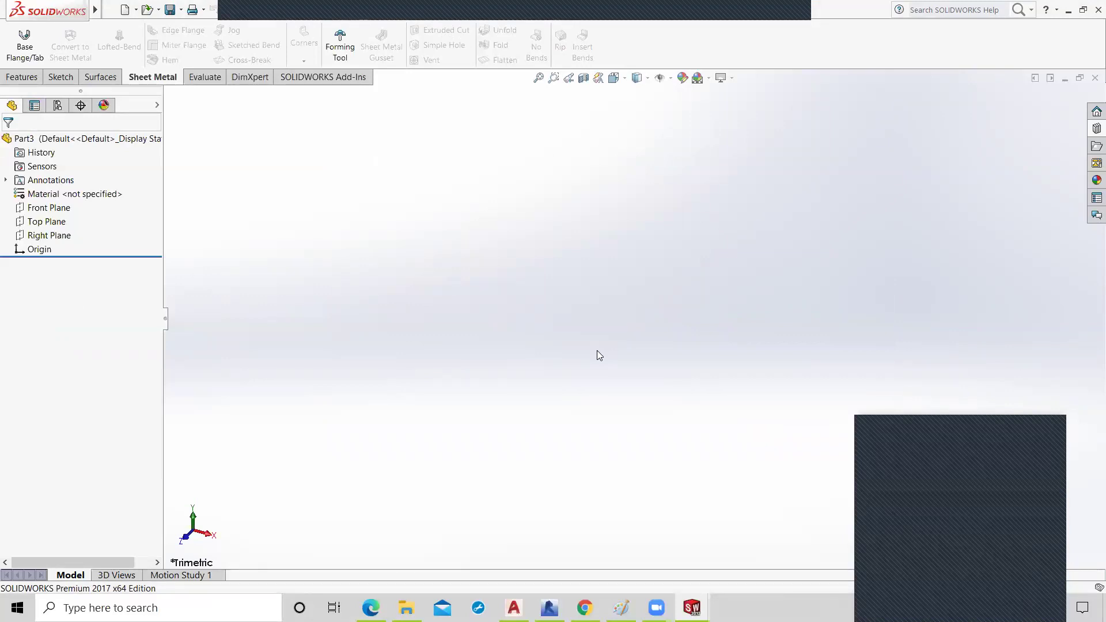
click(54, 222)
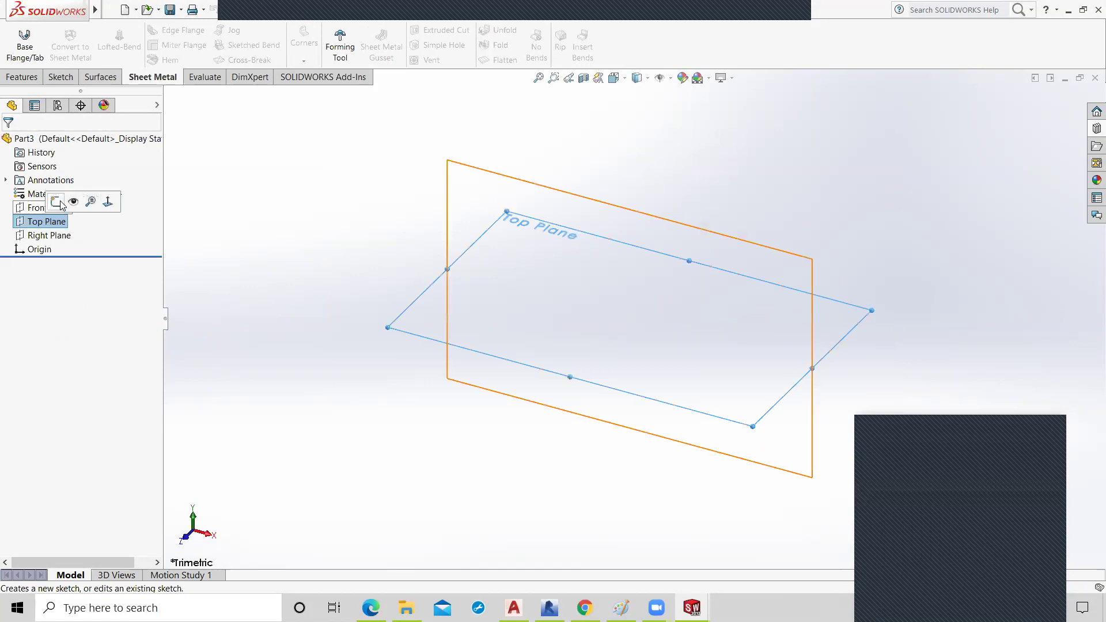
click(56, 202)
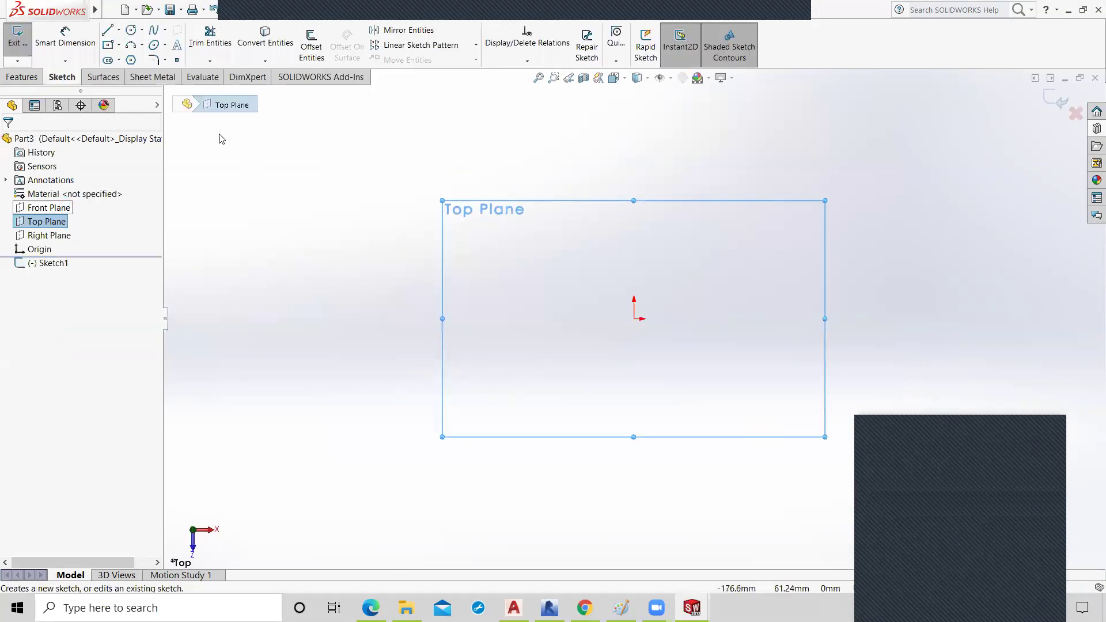
click(108, 44)
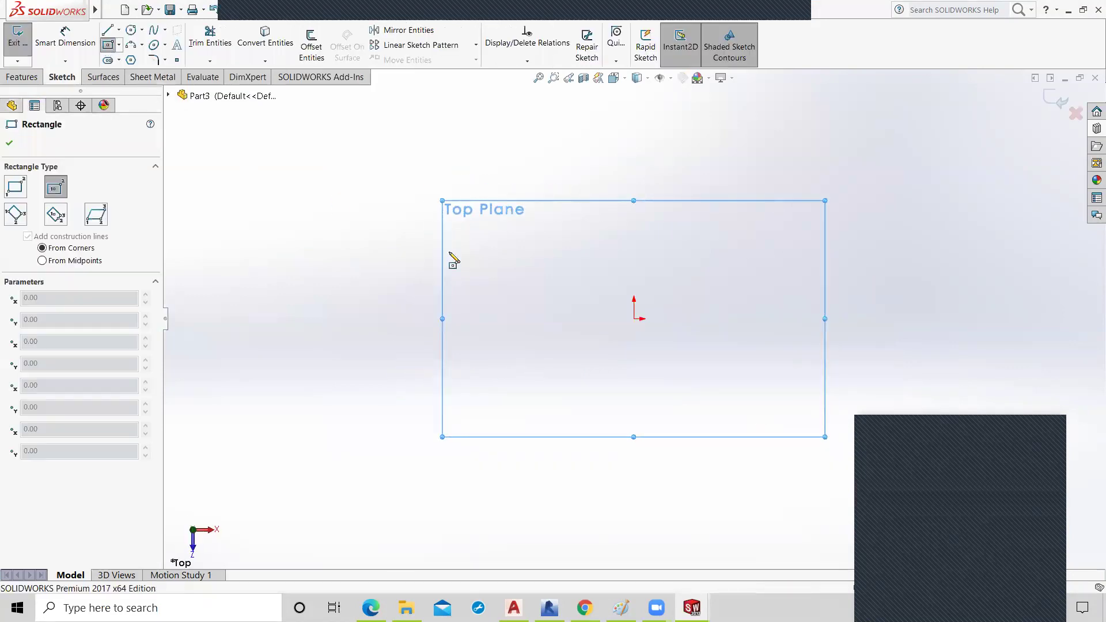
click(634, 318)
click(808, 413)
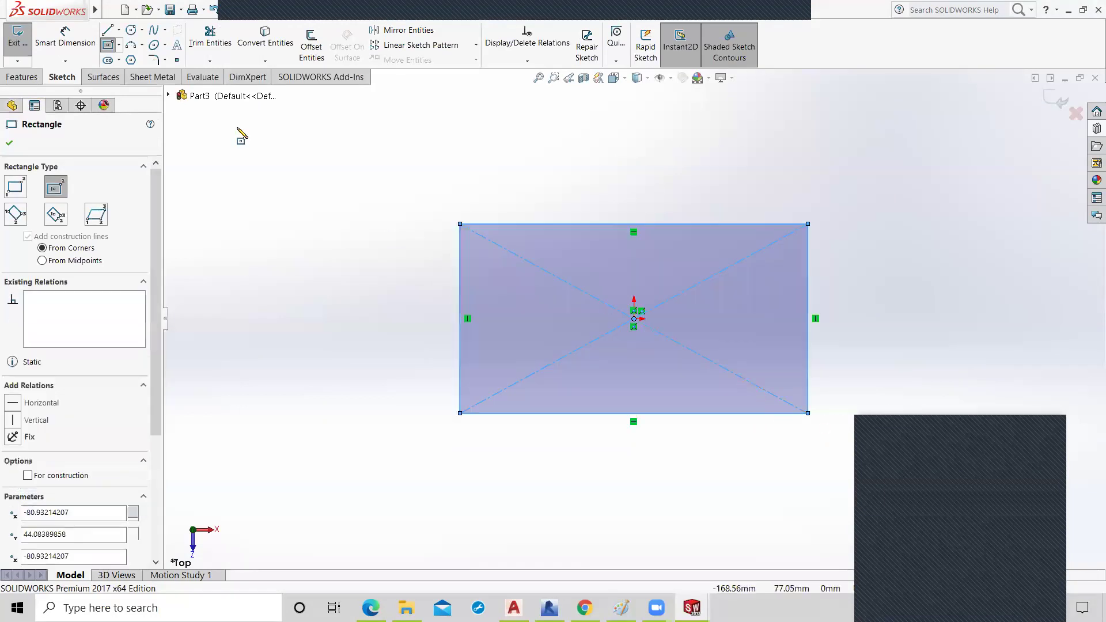
- Dimension the rectangle to 200 mm wide and 100 mm high and exit the sketch
click(65, 36)
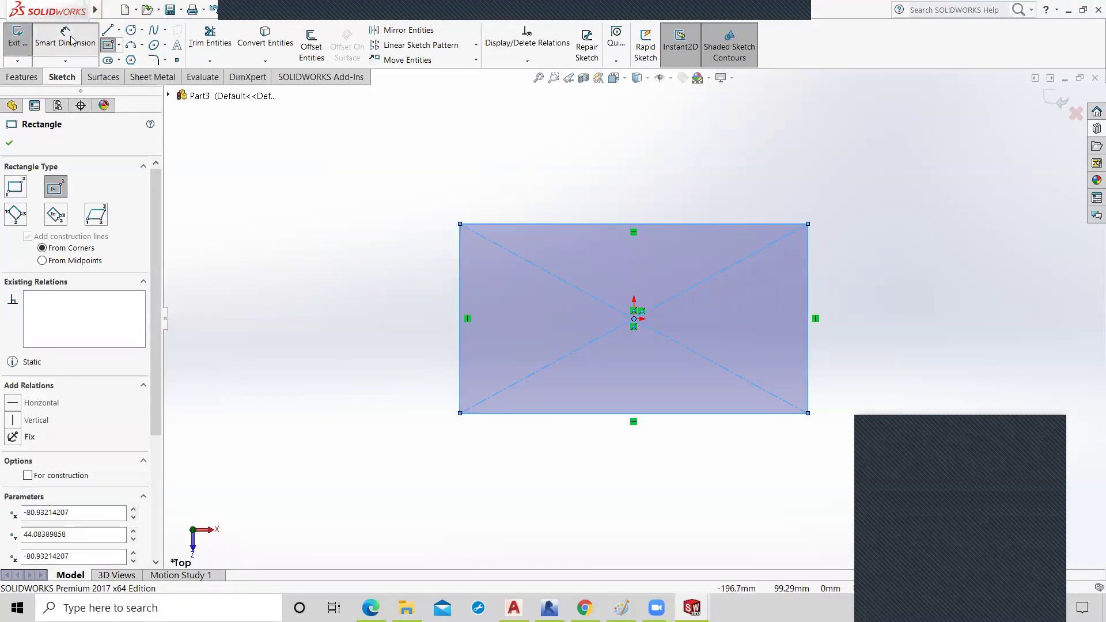
click(600, 224)
click(618, 190)
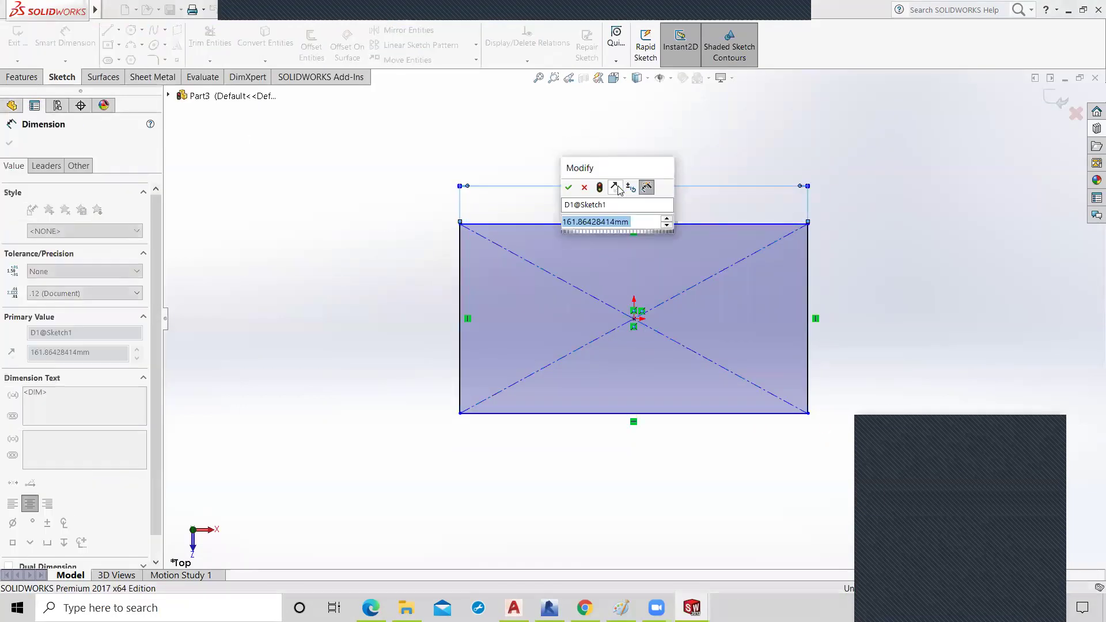
text(200)
key(Return)
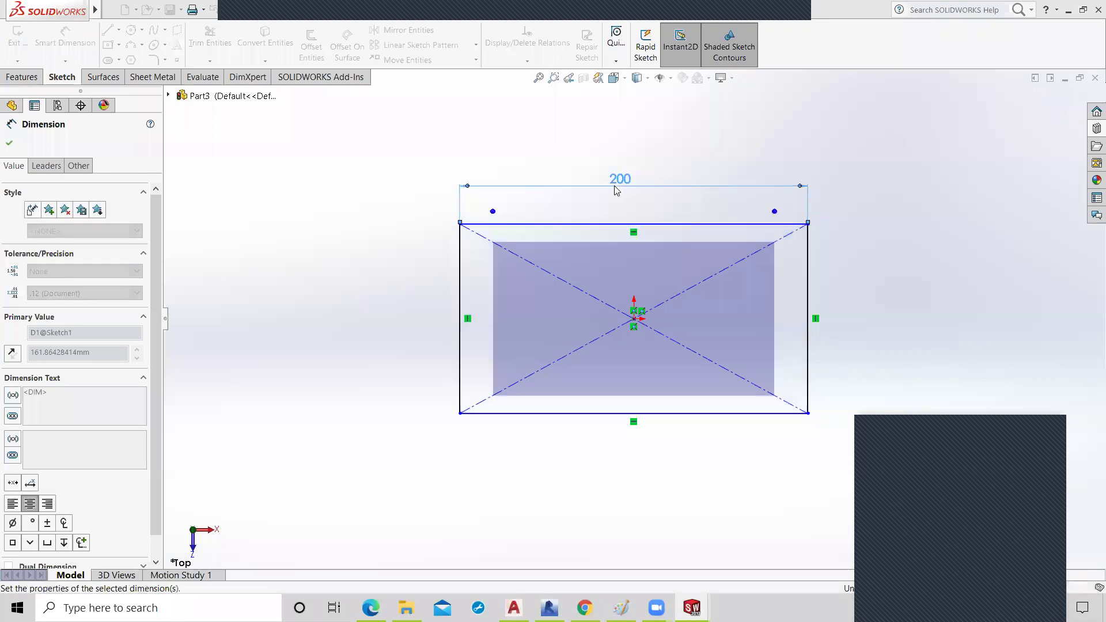
click(459, 304)
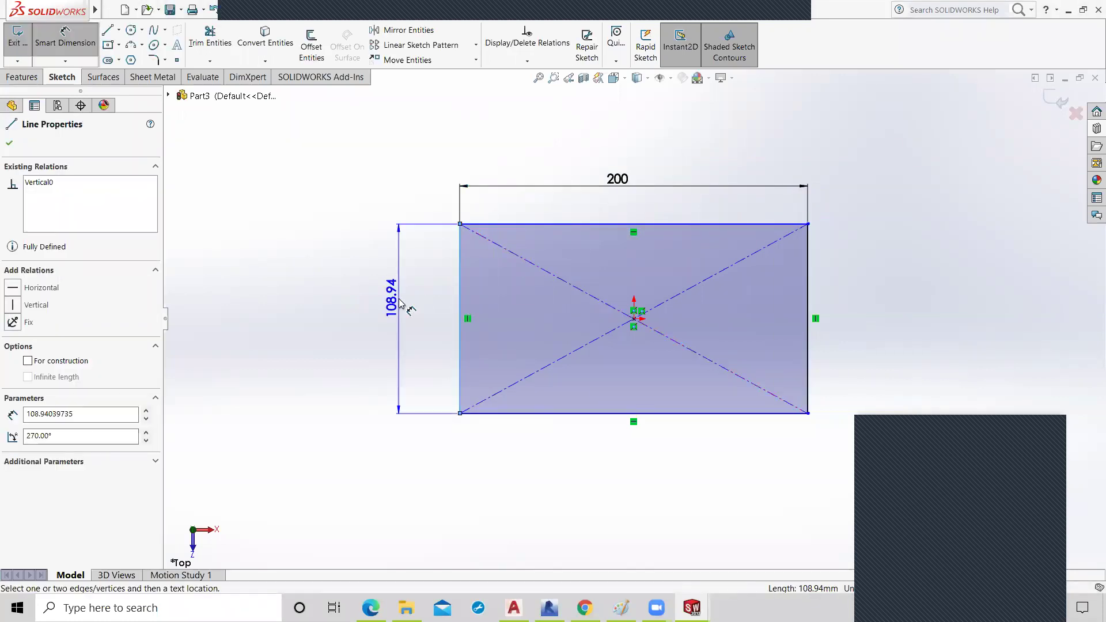
click(398, 301)
text(100)
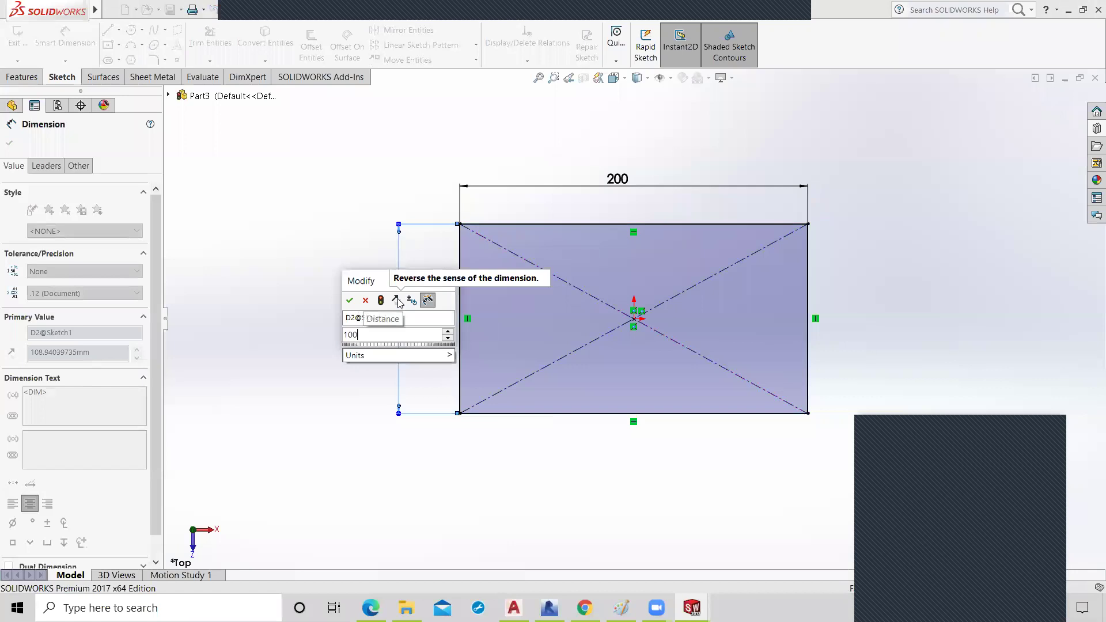
key(Return)
click(310, 279)
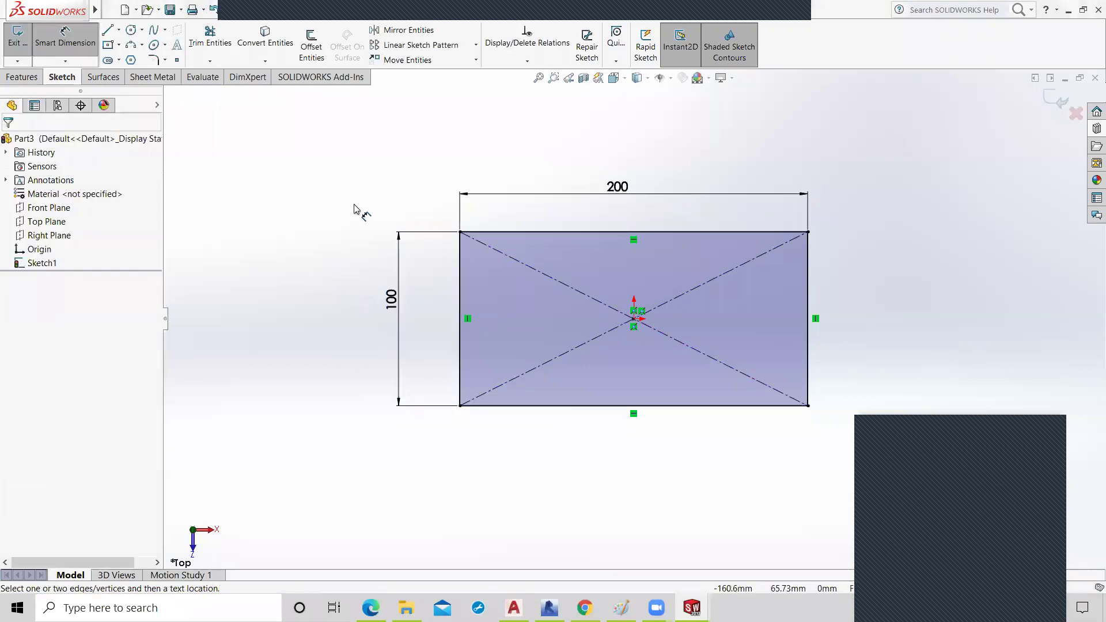
click(1050, 109)
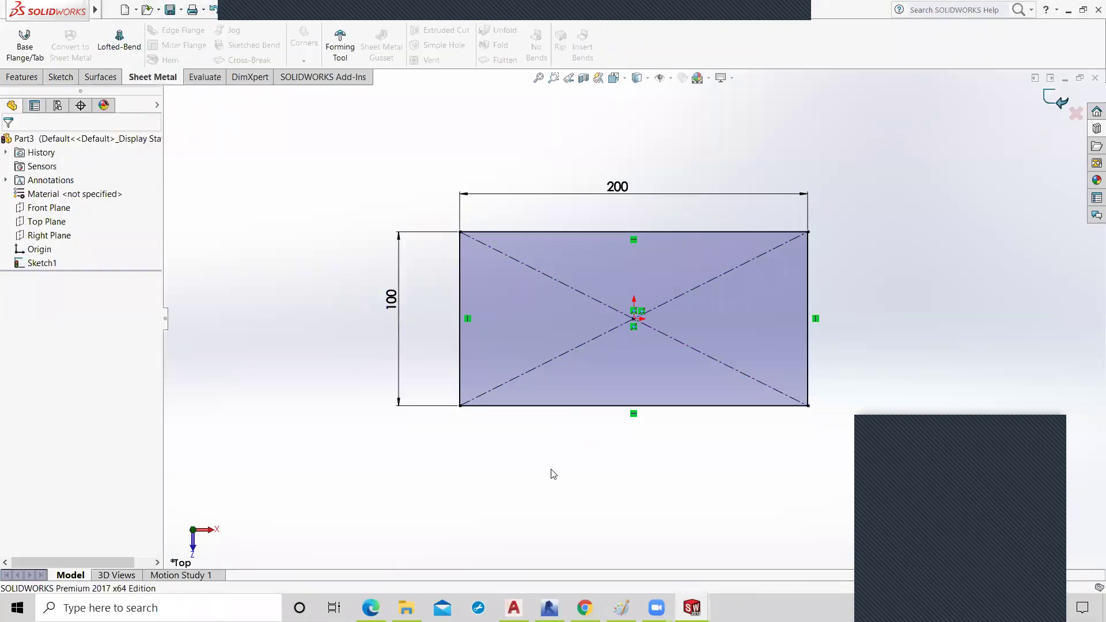
- Create a 1 mm thick sheet metal Base Flange from the rectangle sketch
click(23, 53)
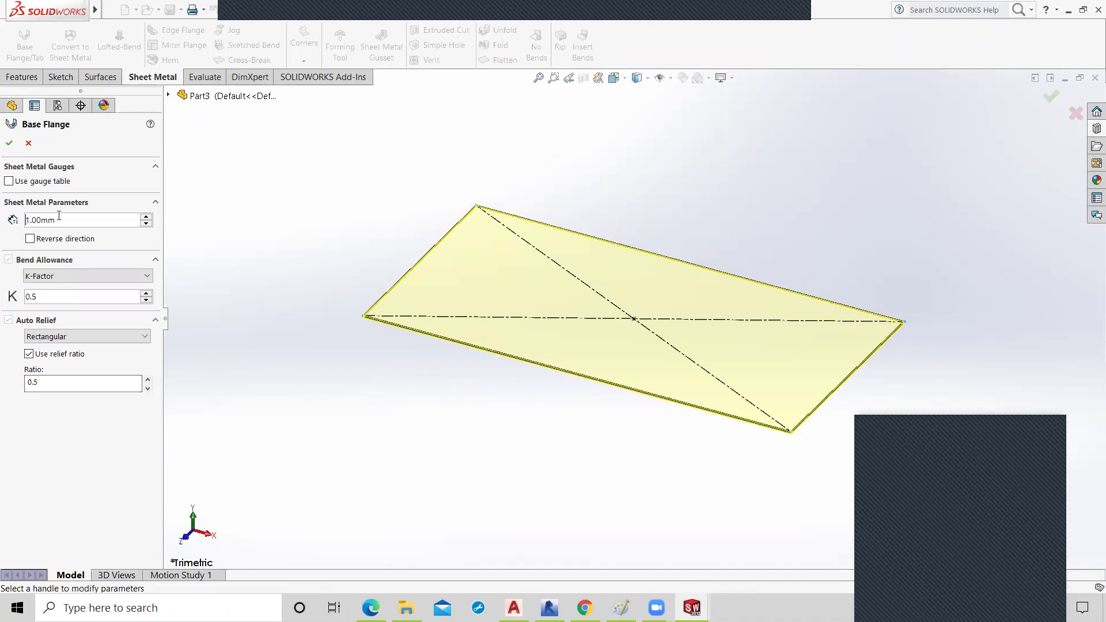
click(9, 143)
middle_drag(452, 415, 470, 459)
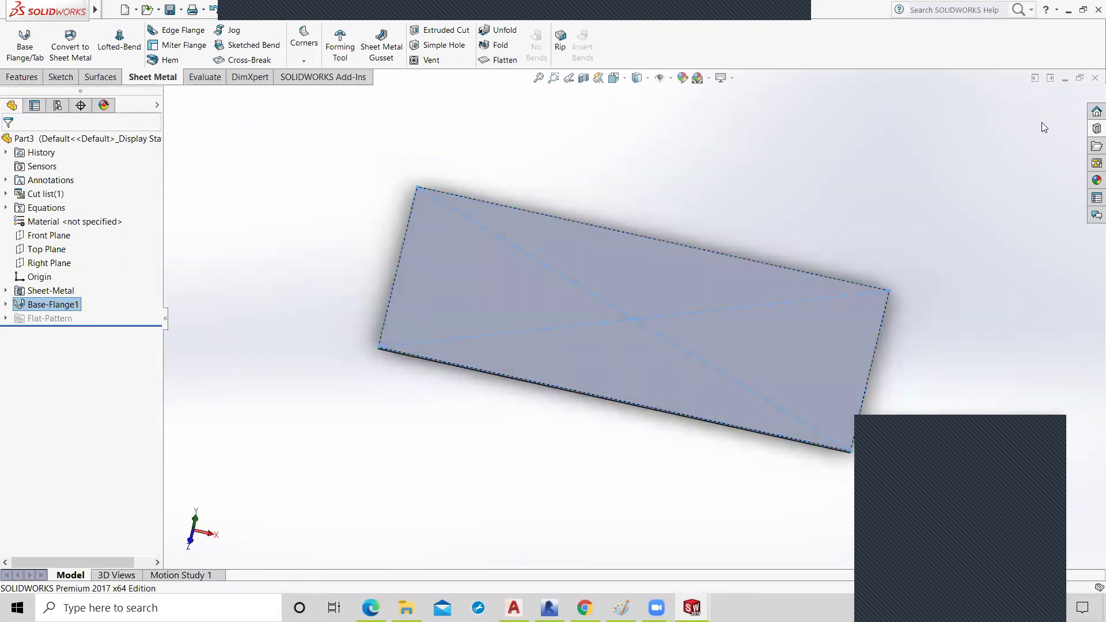
- Place the Sink forming tool from the design library's forming tools folder on the top face of the plate
click(1088, 129)
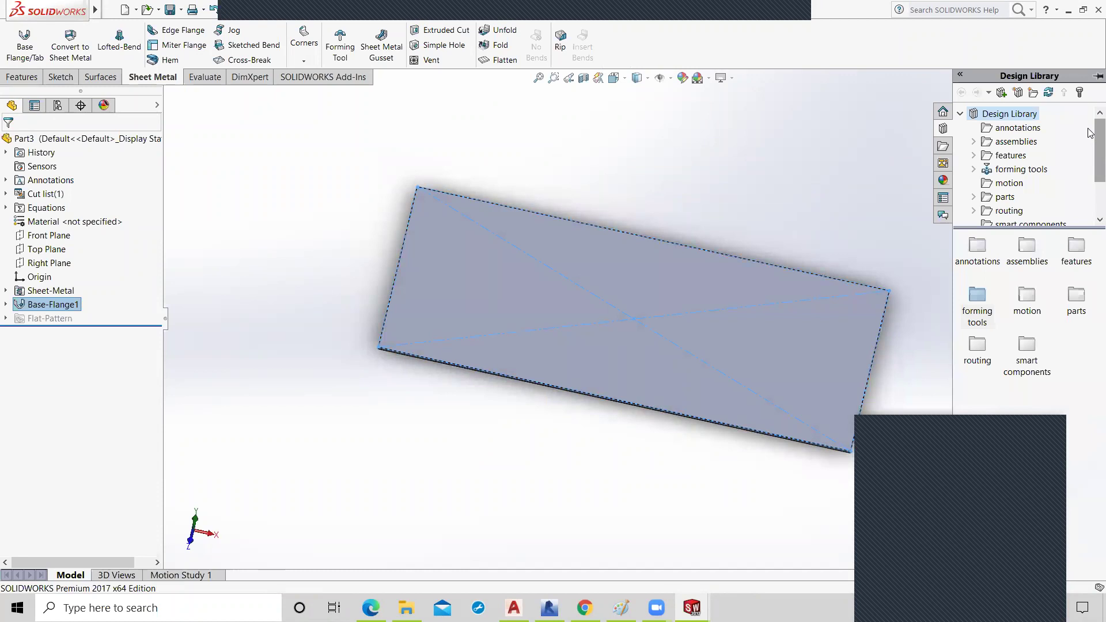
double_click(983, 306)
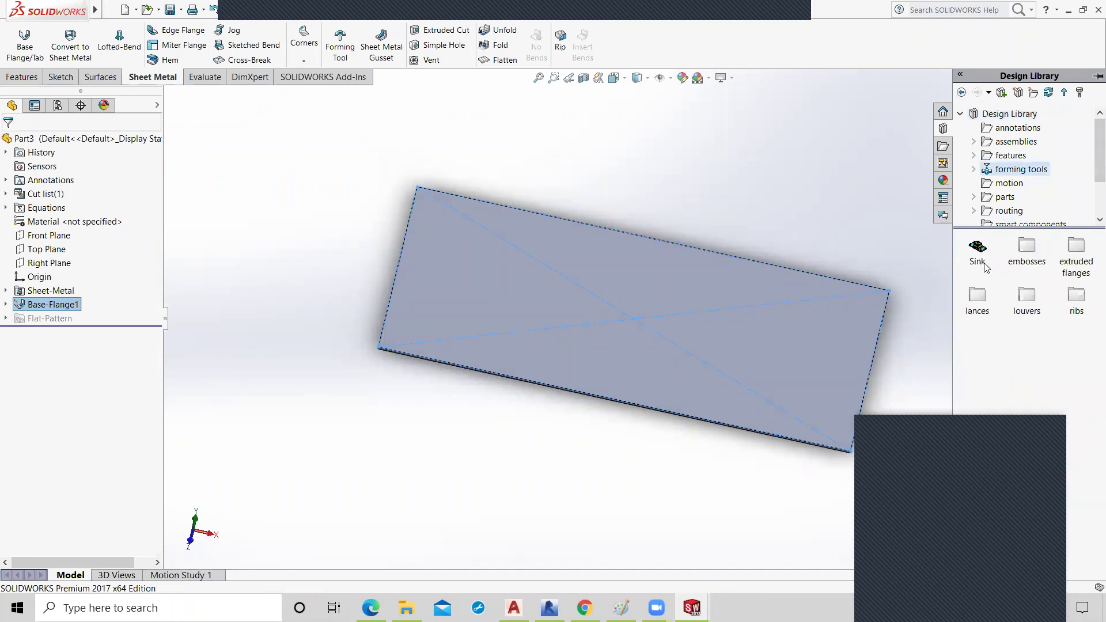
mouse_move(980, 252)
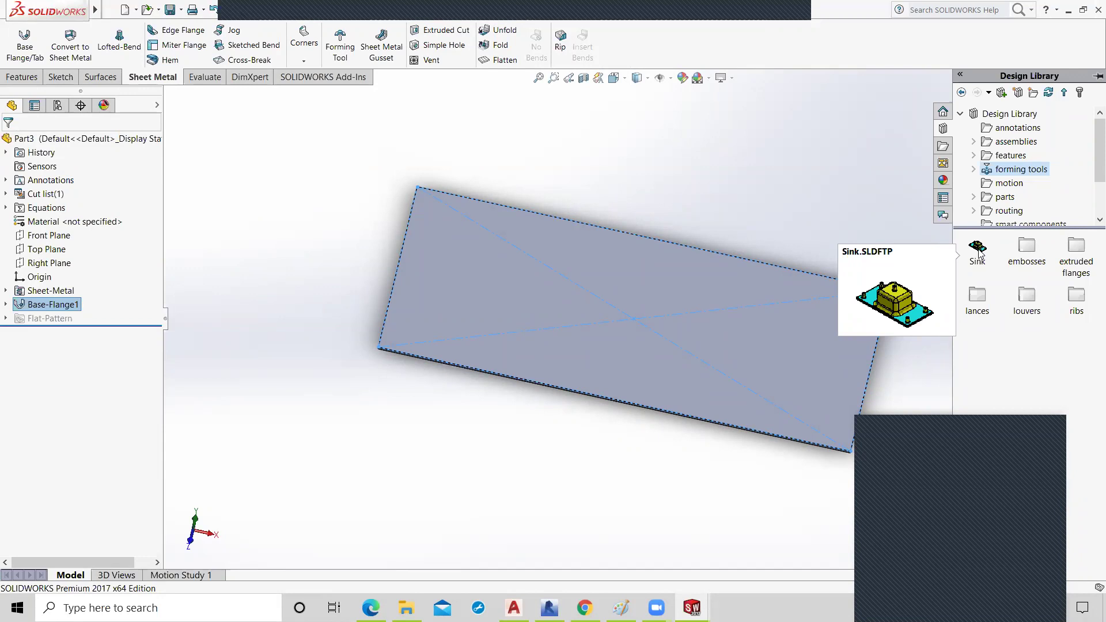
drag(977, 248, 635, 280)
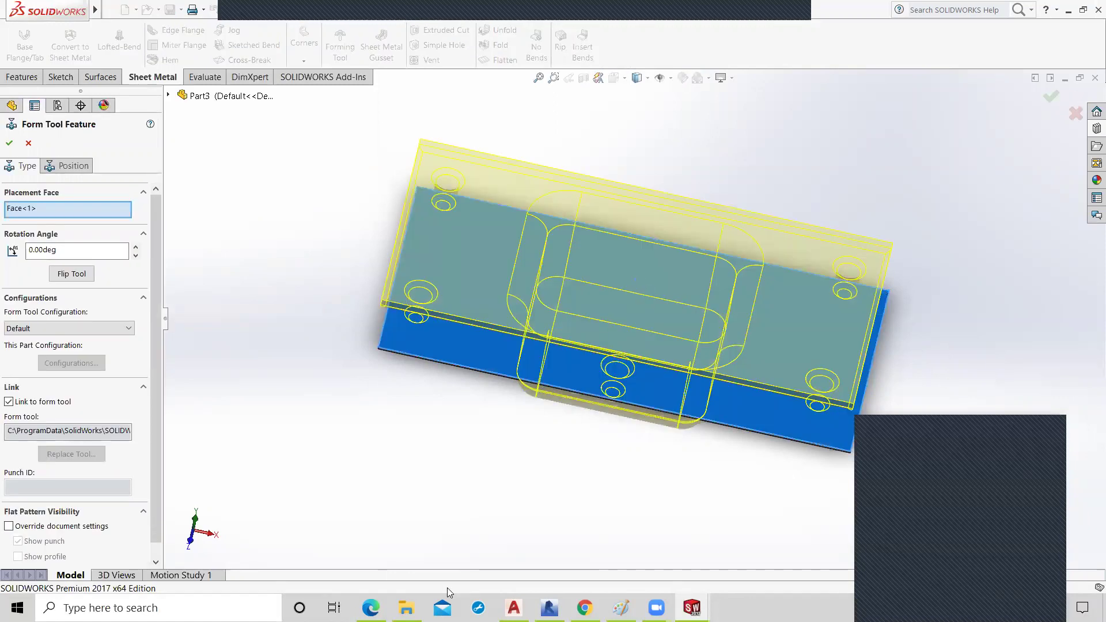
key(ctrl+5)
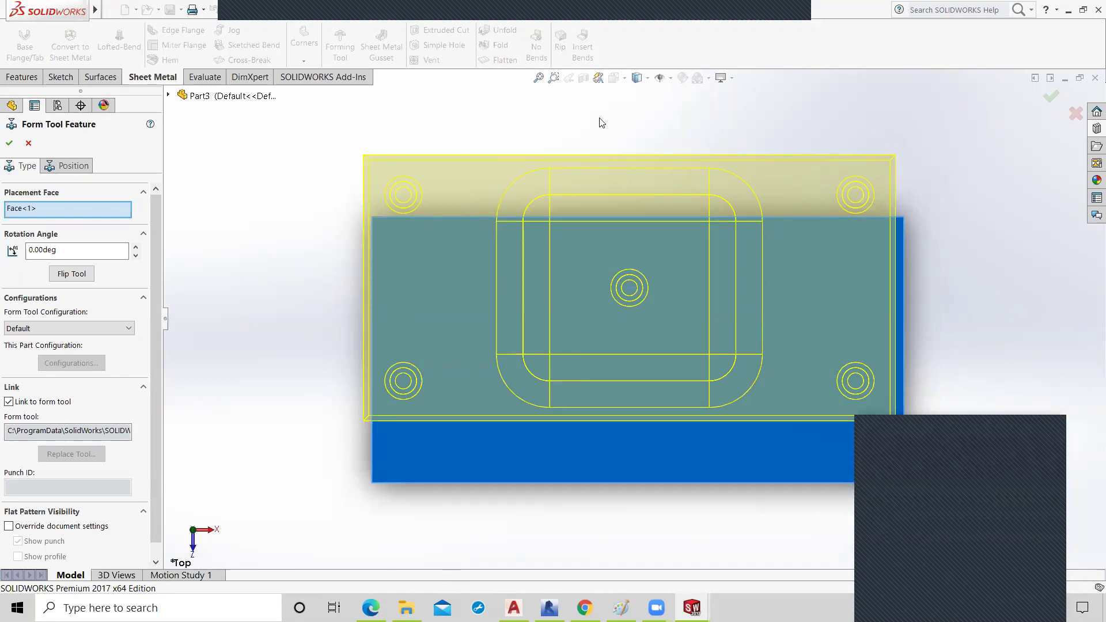
- Dimension the forming tool's center point 50 mm from the plate's upper long edge in the position sketch
click(60, 77)
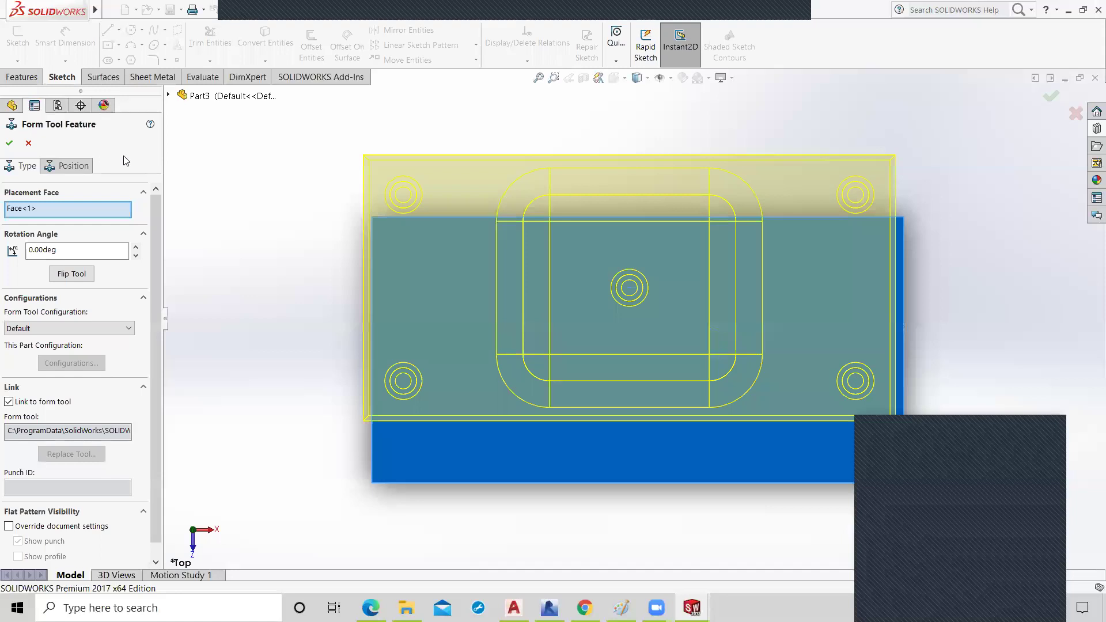
click(82, 166)
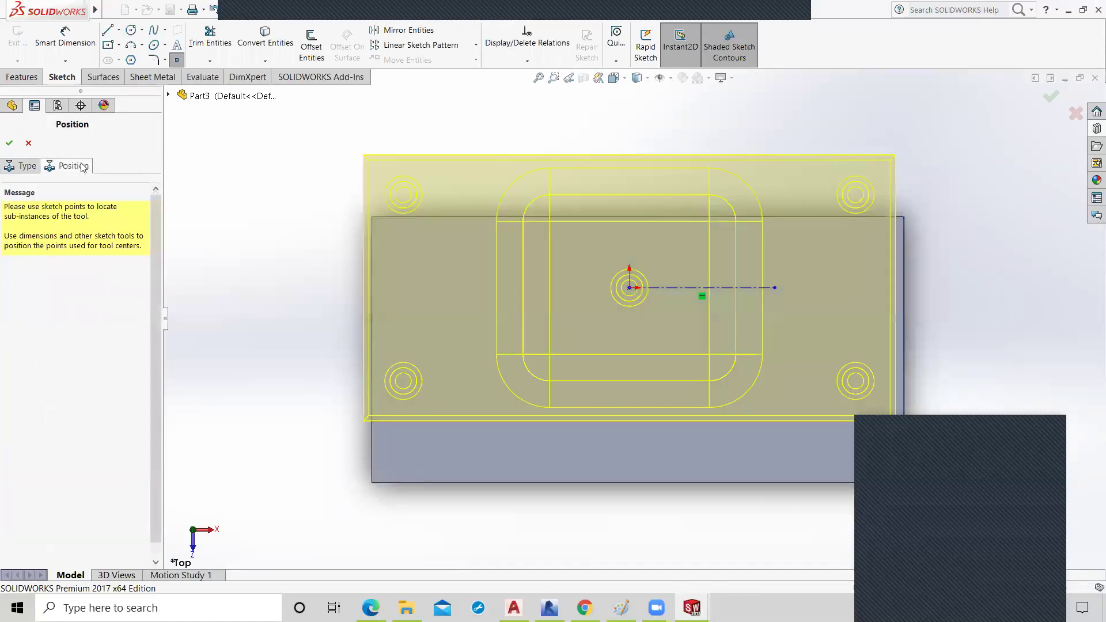
click(65, 38)
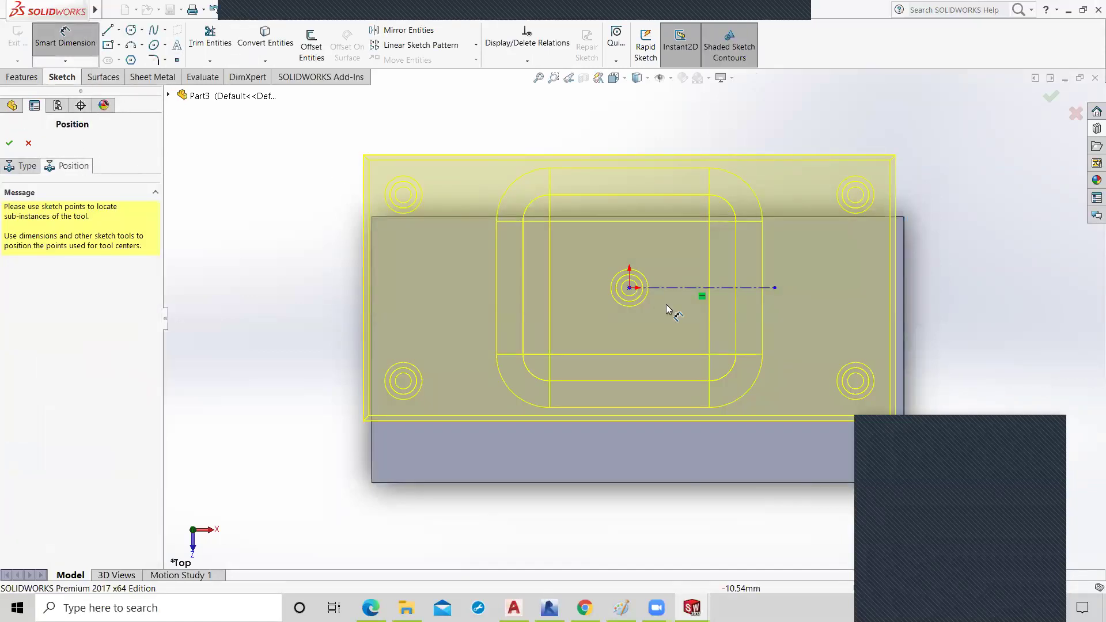
click(626, 278)
click(615, 217)
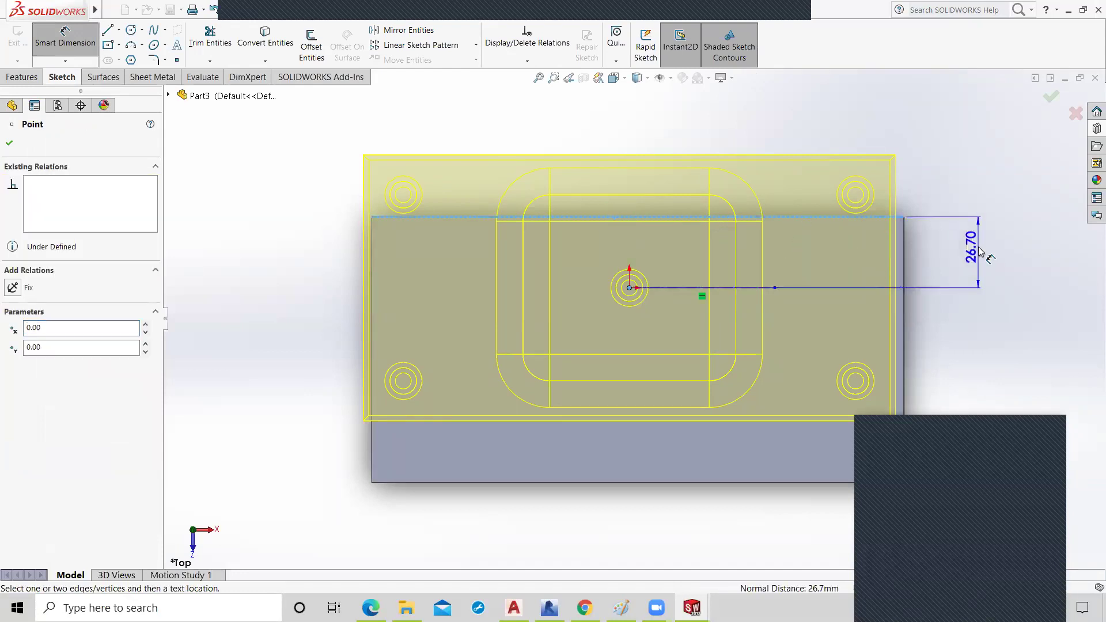
click(980, 251)
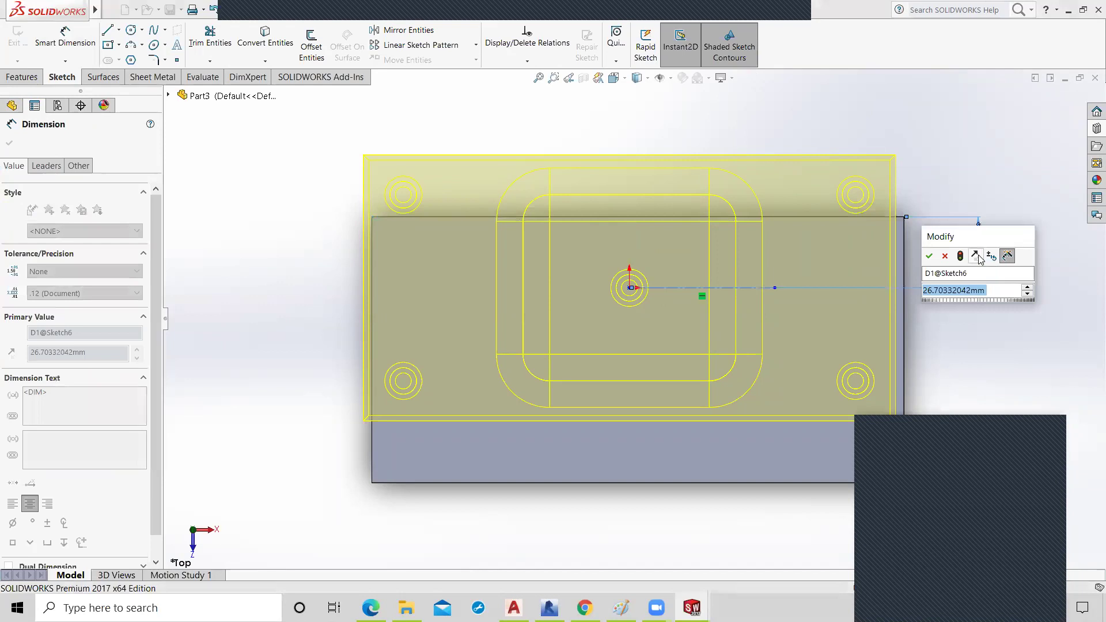
text(50)
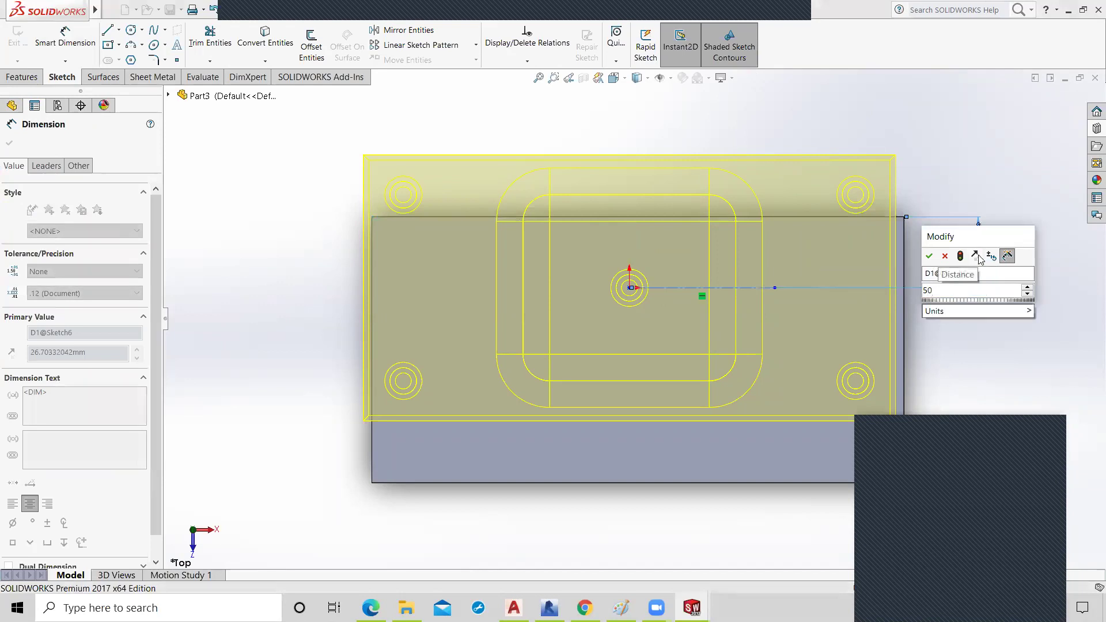
key(Return)
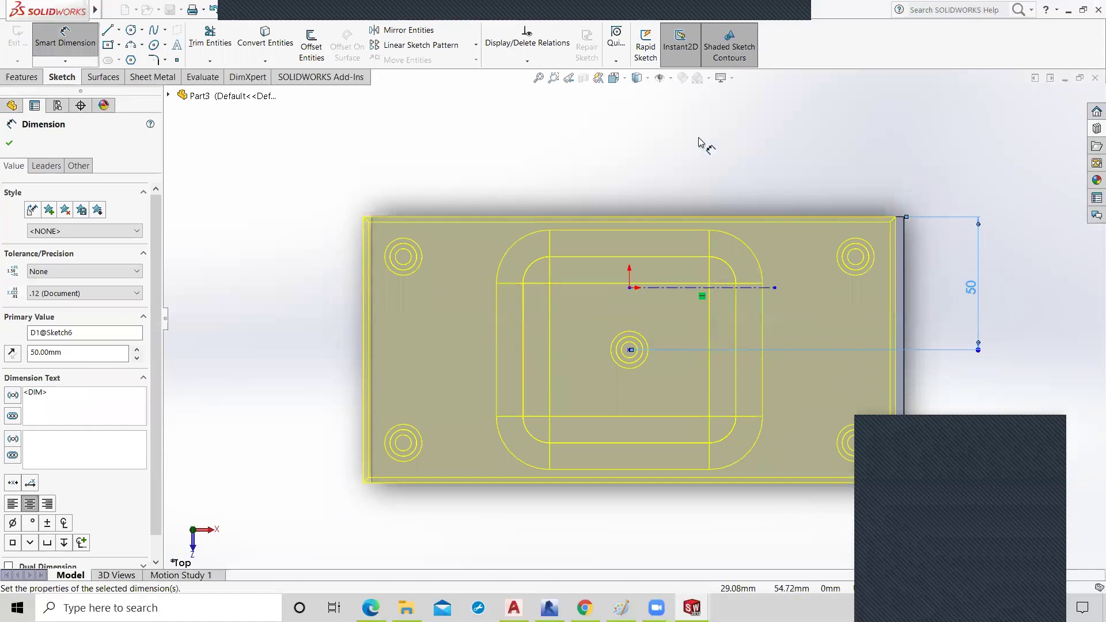
click(669, 148)
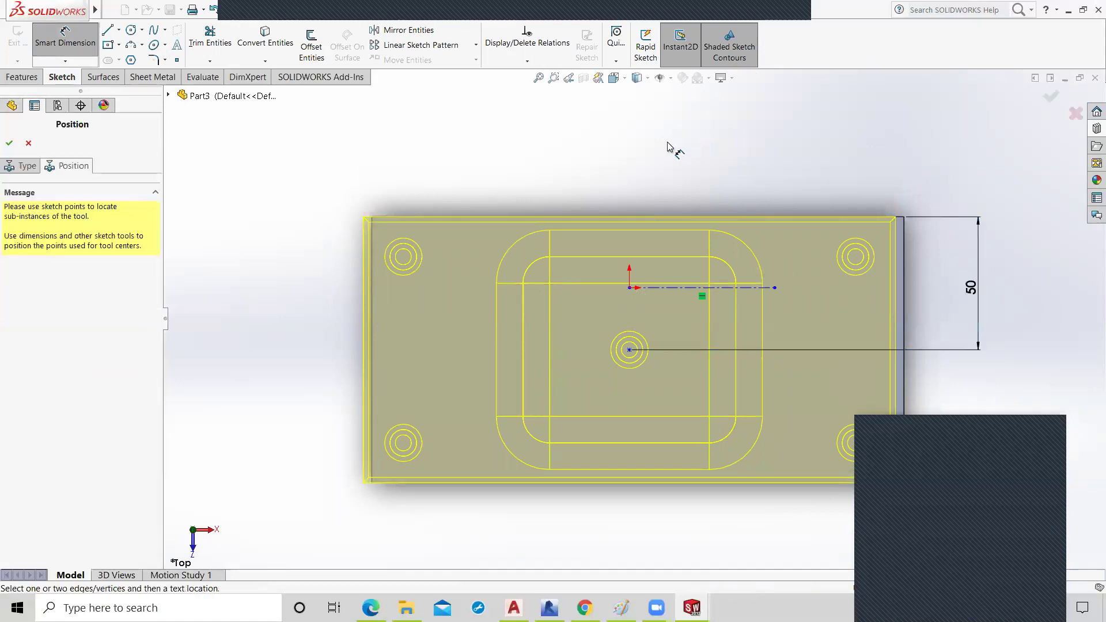
- Dimension the tool's center point 100 mm from the plate's right short edge and finish the Form Tool Feature
click(630, 350)
click(907, 375)
click(766, 160)
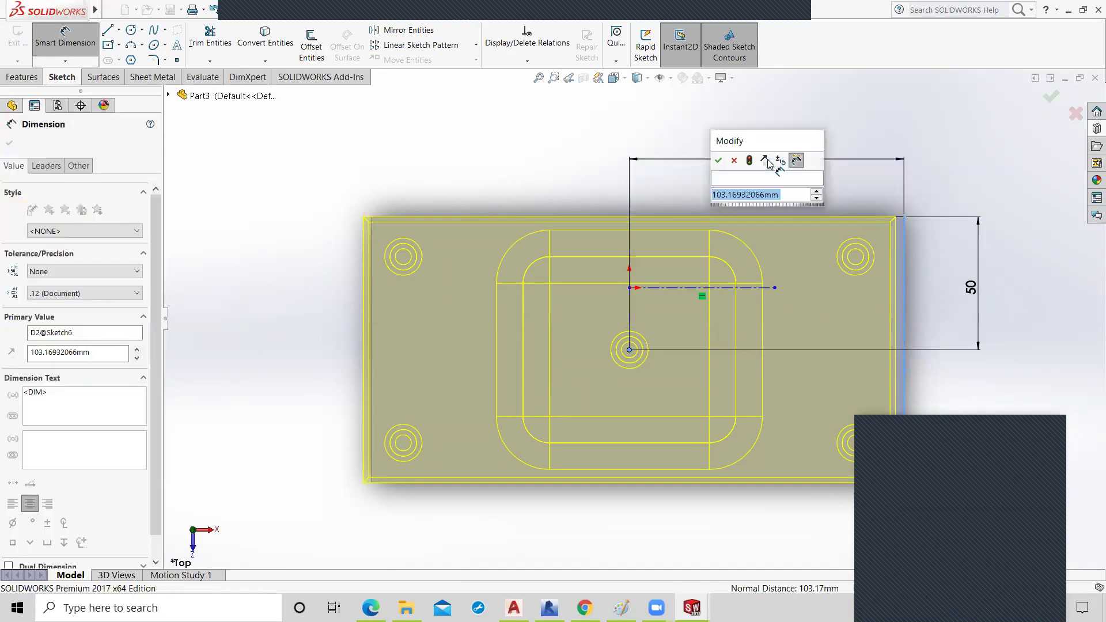
text(100)
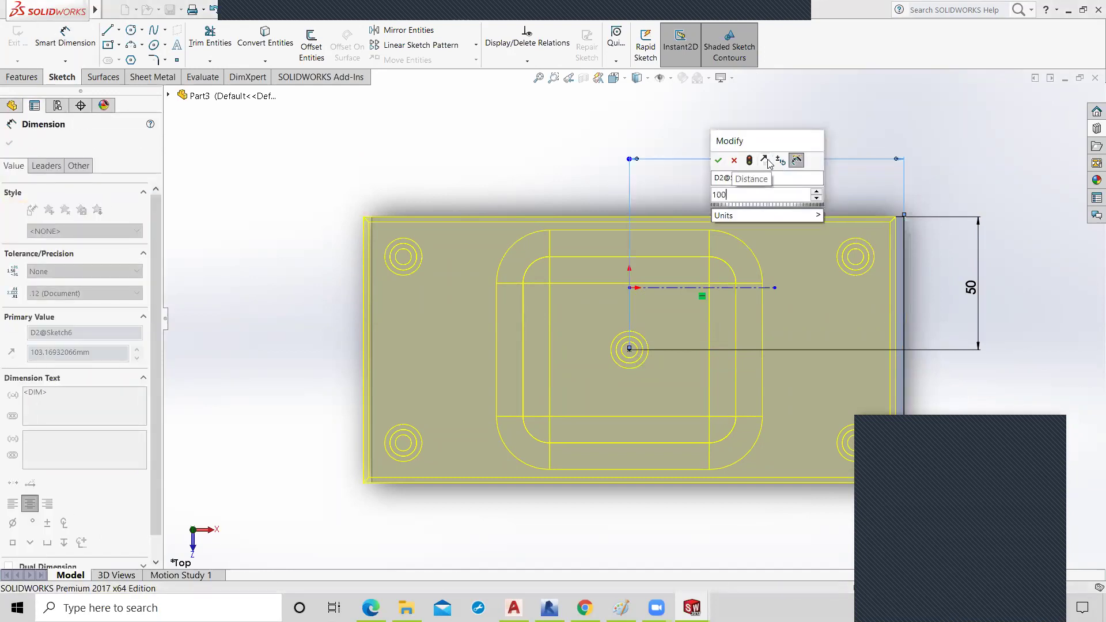
key(Return)
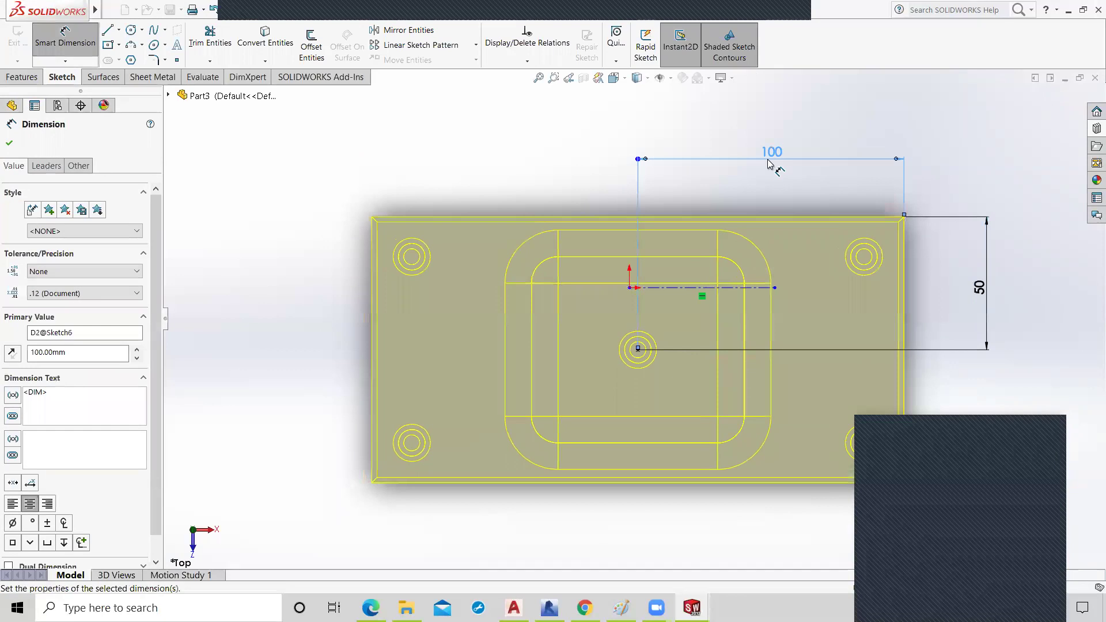
click(388, 144)
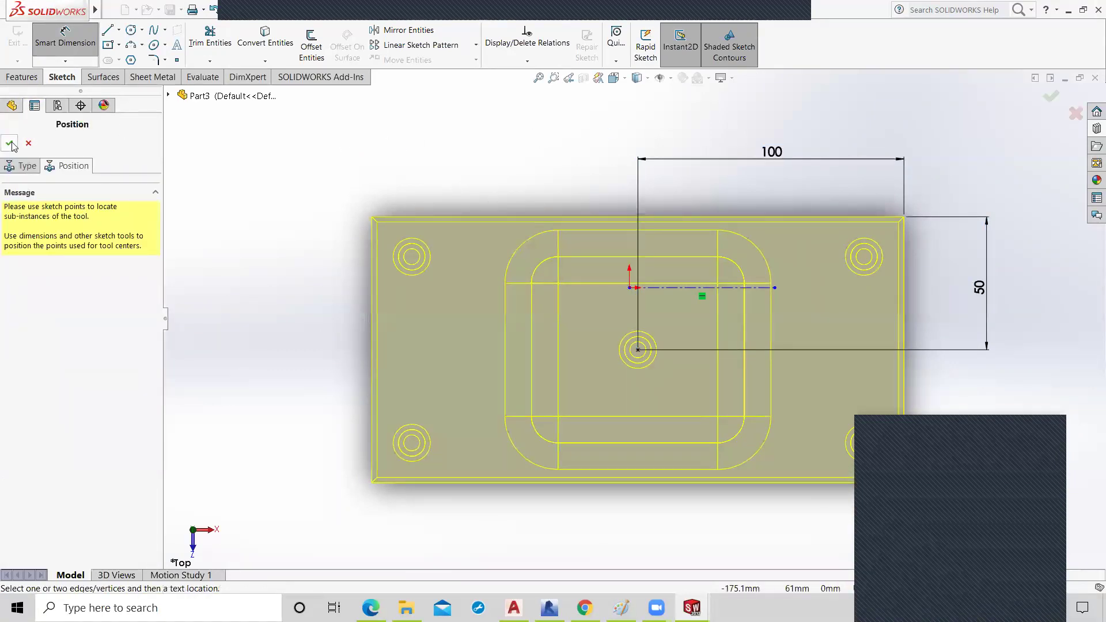
click(1050, 98)
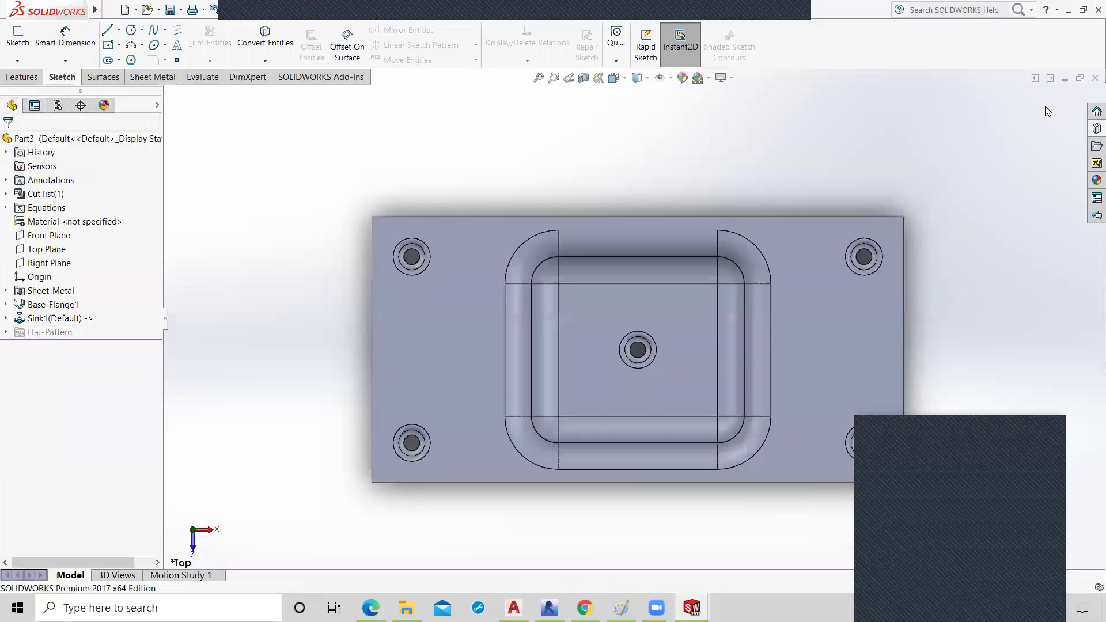
- Examine the formed sink and its holes from above, below and the sides of the plate
middle_drag(997, 200, 663, 207)
scroll(680, 399, down, 2)
scroll(679, 403, up, 2)
scroll(679, 403, down, 2)
scroll(678, 403, up, 2)
middle_drag(492, 519, 554, 538)
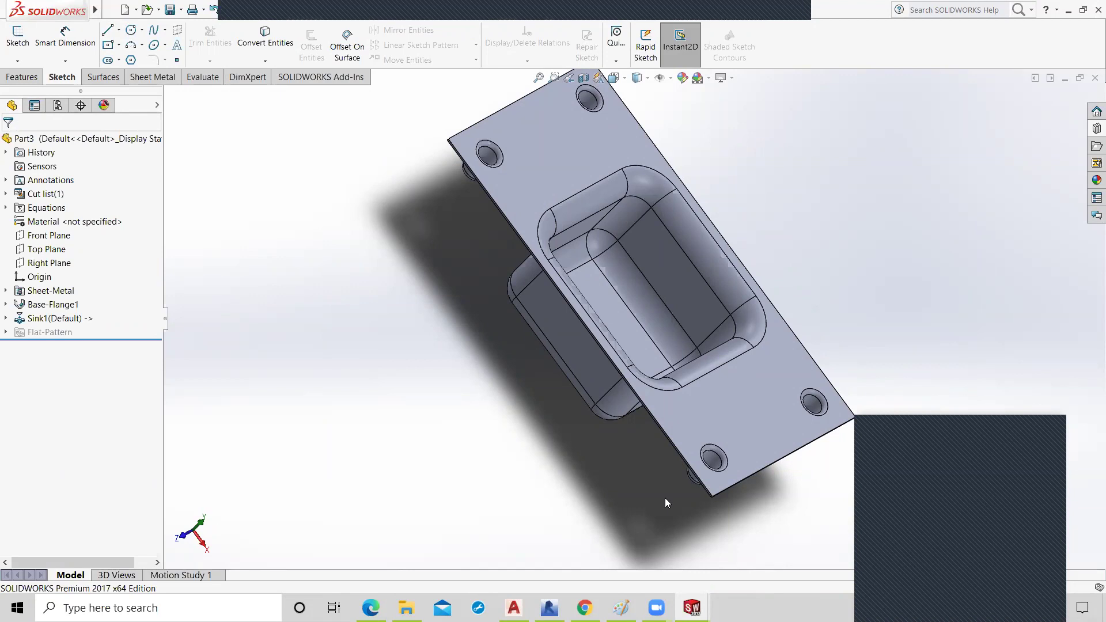
middle_drag(865, 350, 1009, 338)
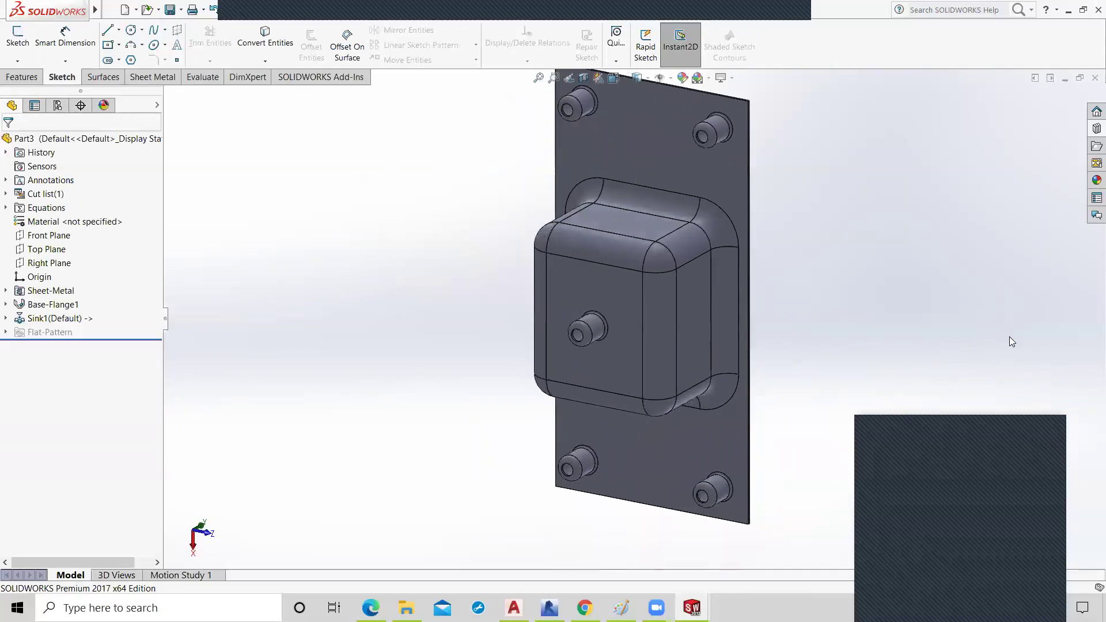
middle_drag(886, 367, 916, 339)
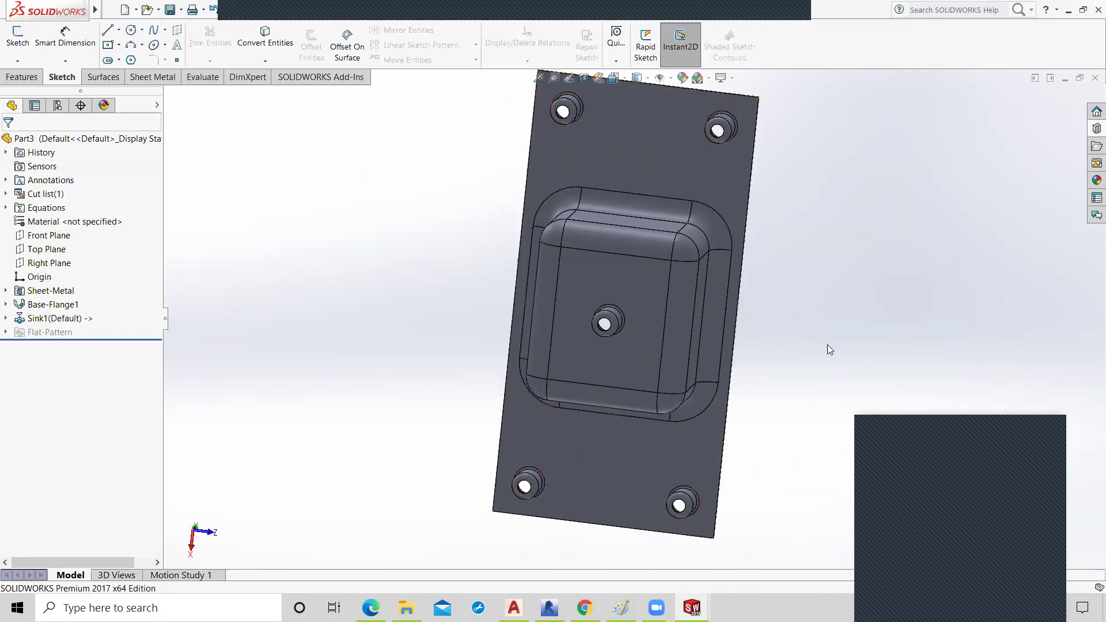
middle_drag(774, 491, 876, 443)
middle_drag(659, 426, 730, 274)
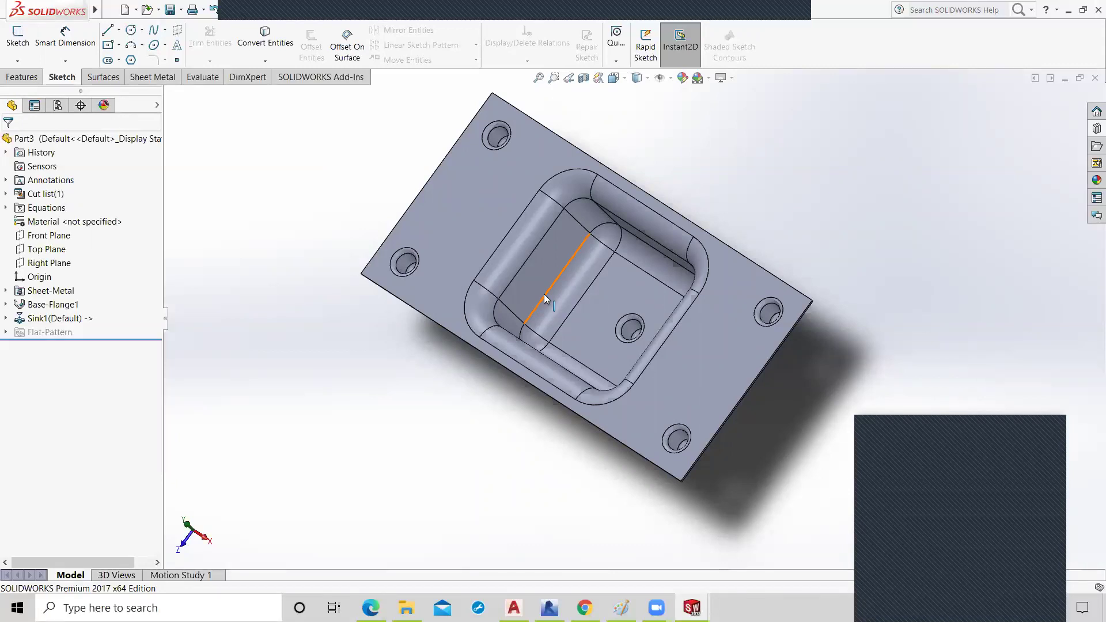
- Browse the design library's features folder, looking through the metric, Sheetmetal and fluid power ports contents
click(1096, 129)
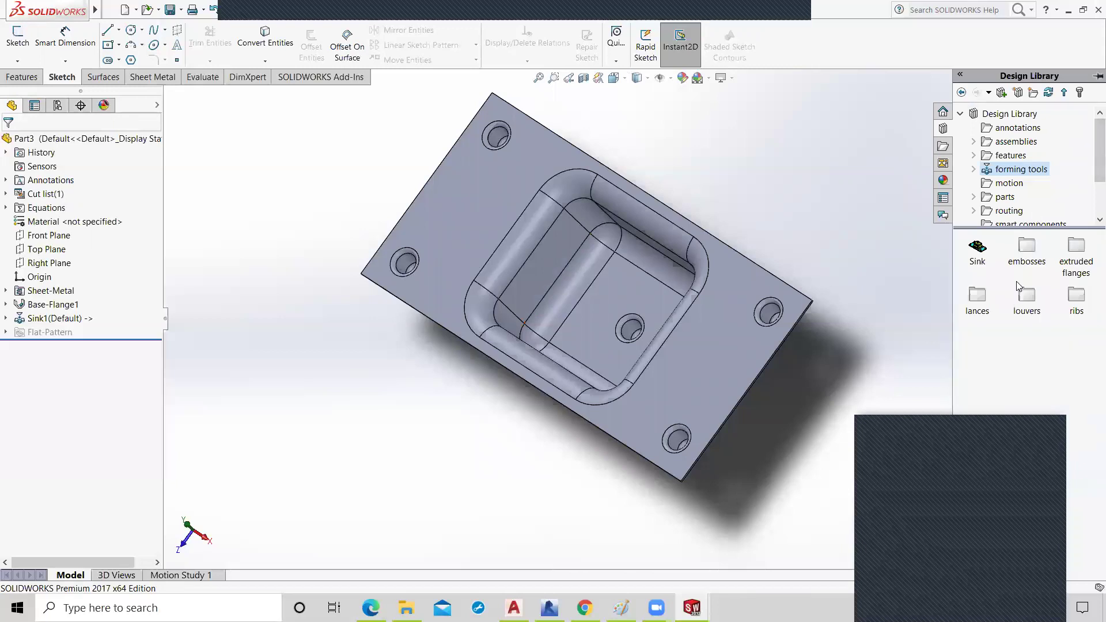
click(974, 155)
click(1019, 183)
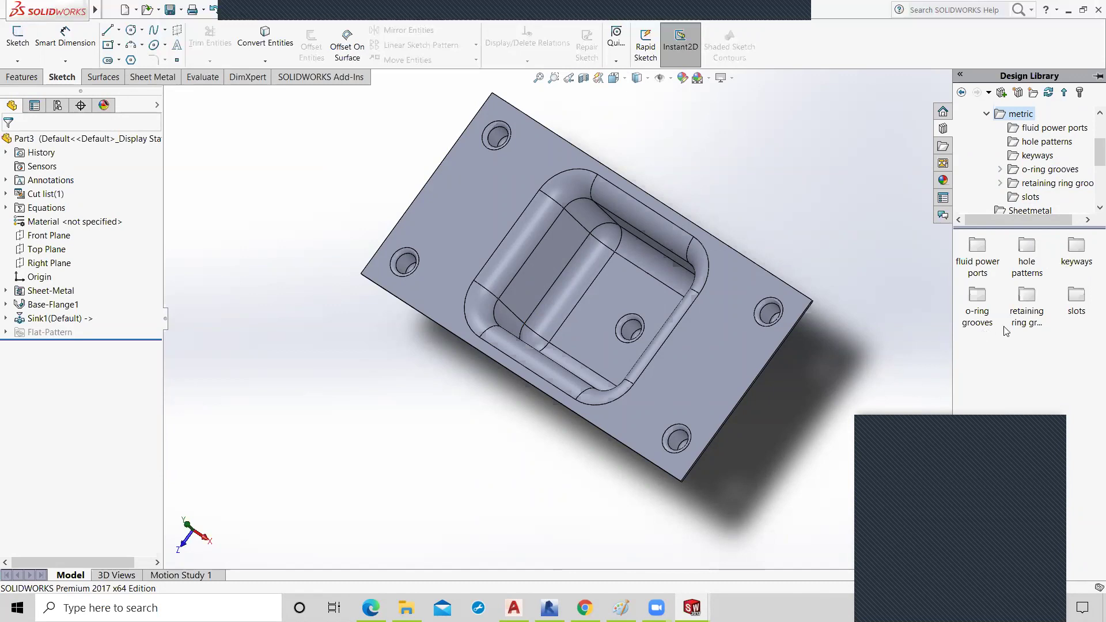
drag(1096, 157, 1089, 175)
click(1015, 161)
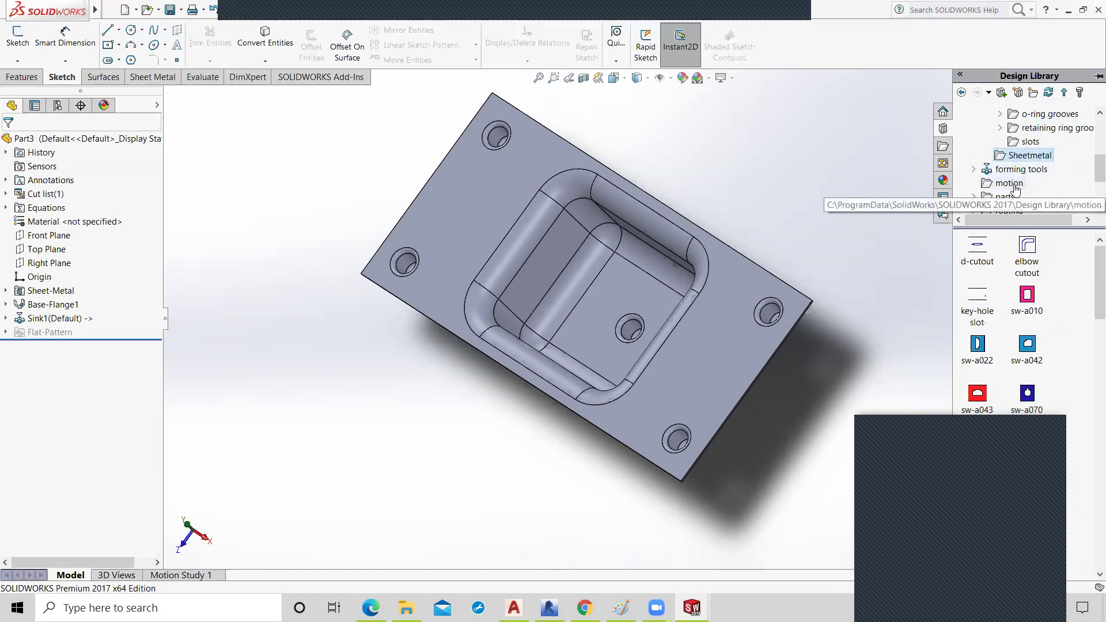
drag(1093, 173, 1088, 140)
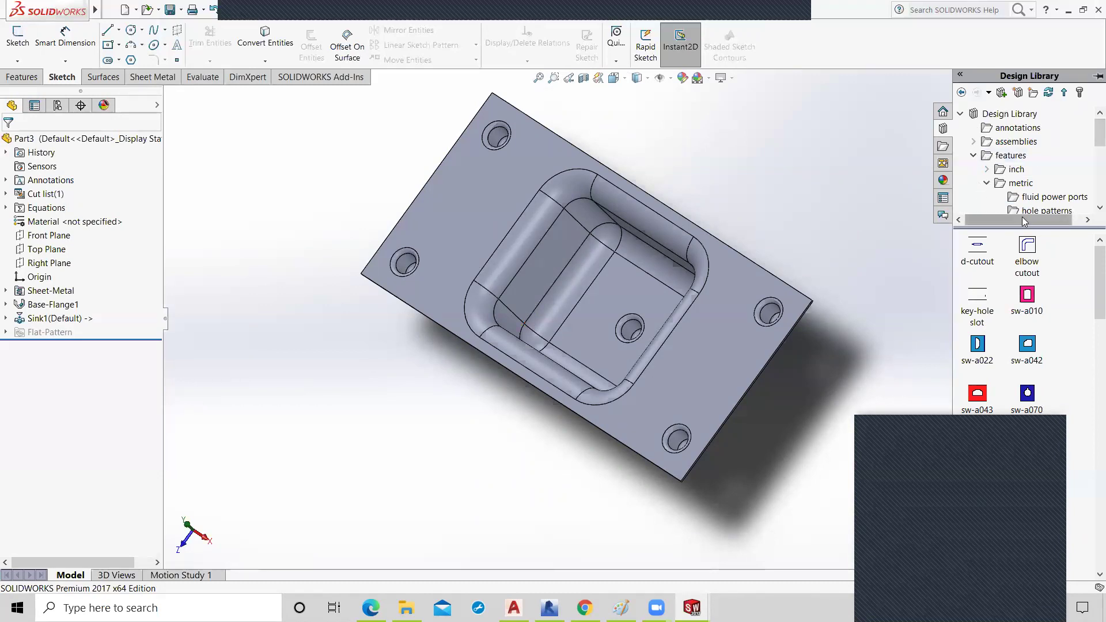
click(1050, 197)
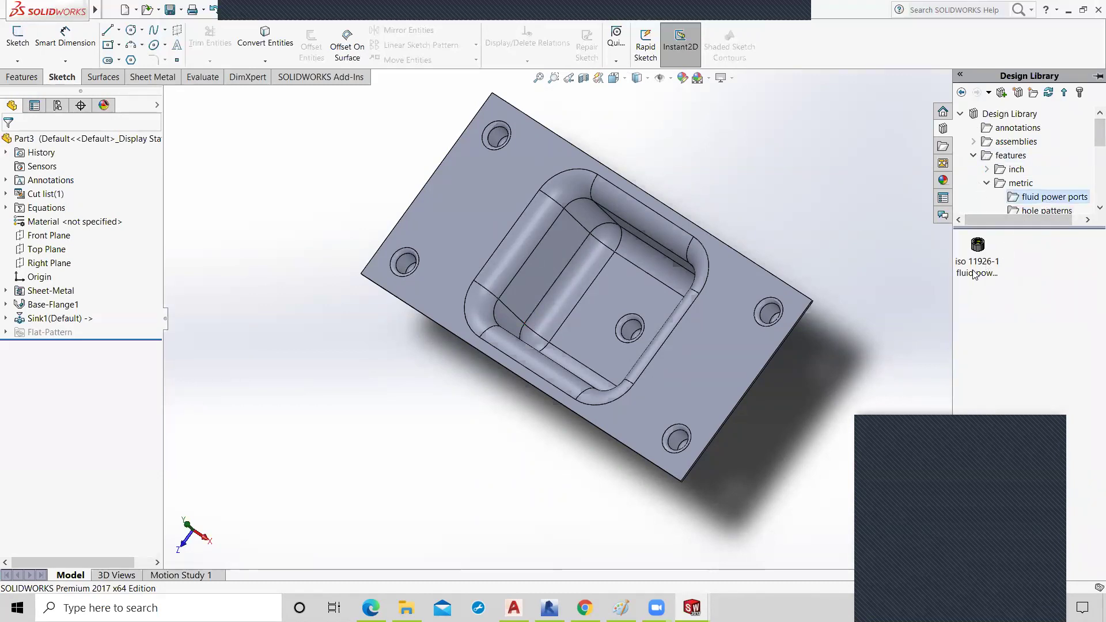
mouse_move(978, 247)
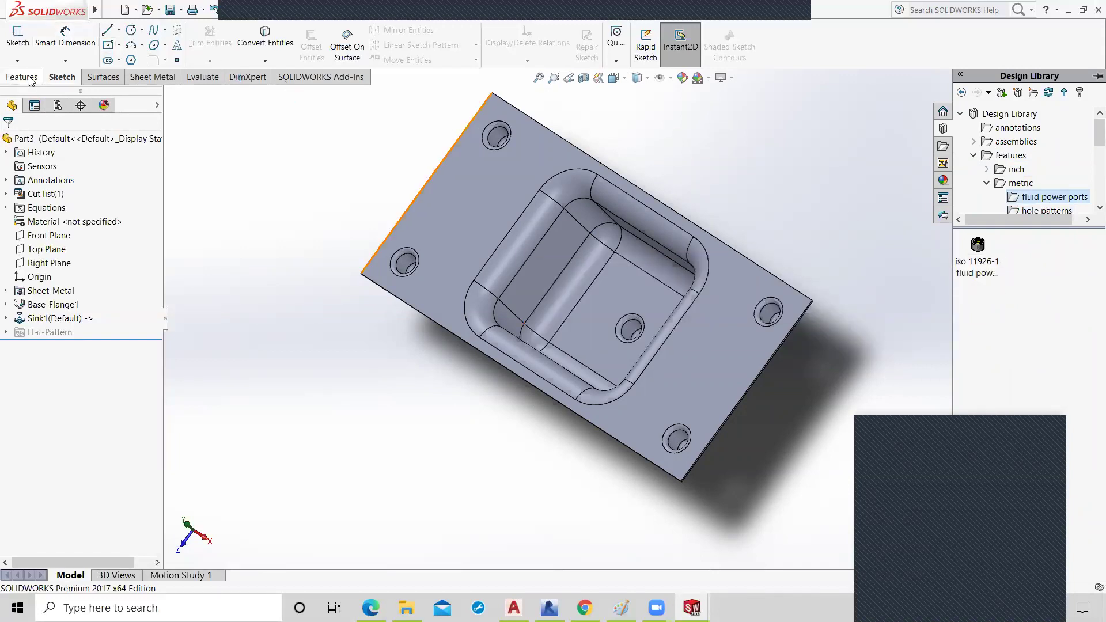
- Create a new part document
click(124, 10)
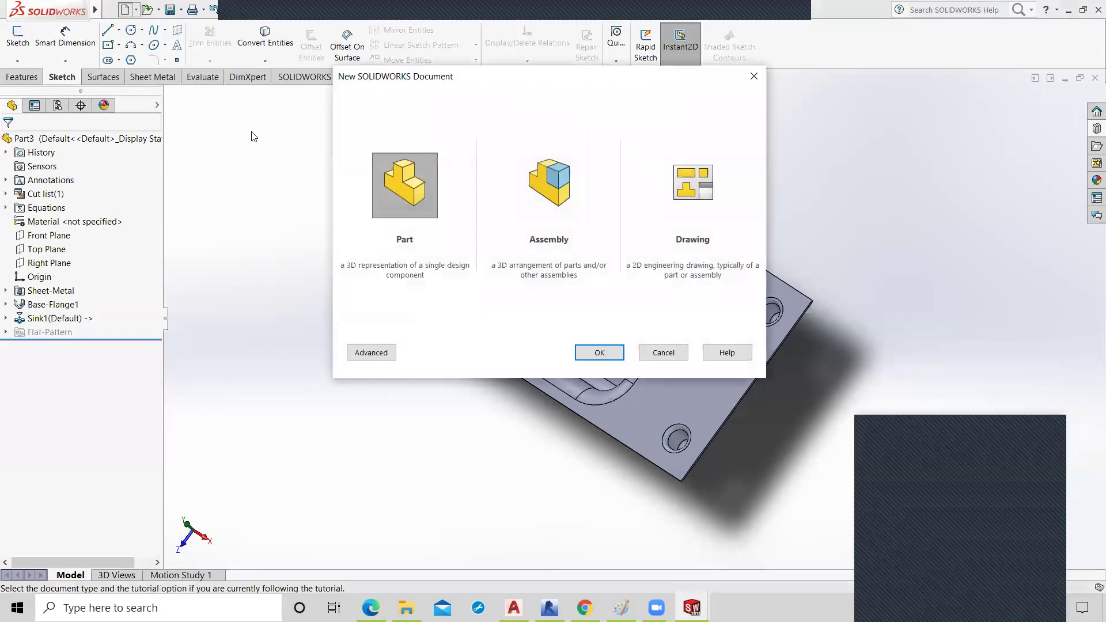
click(390, 171)
click(600, 352)
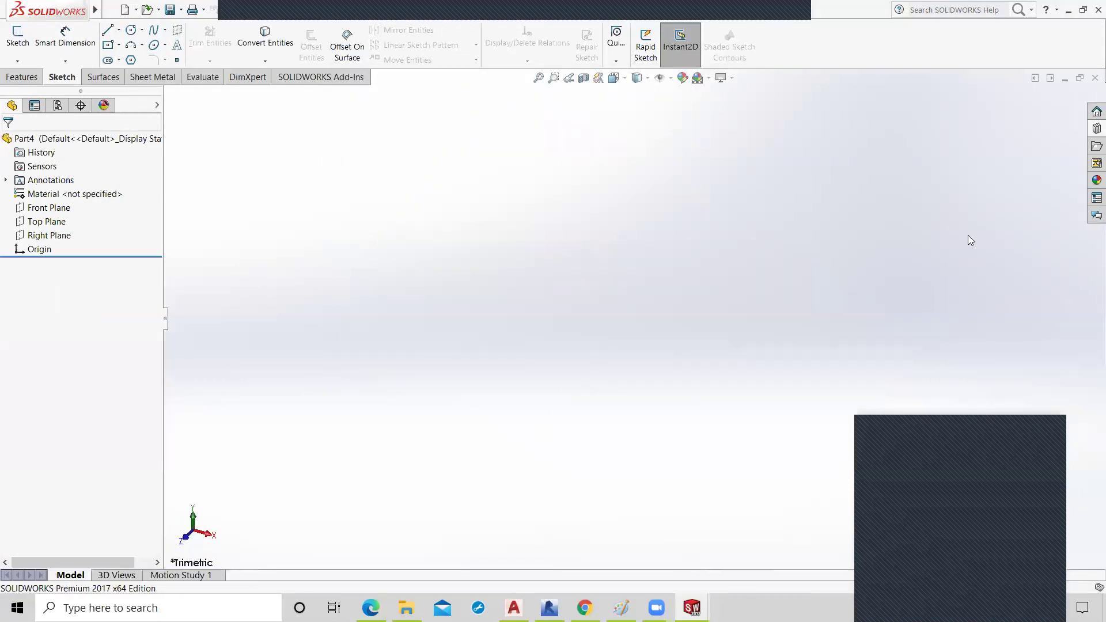
- Try to insert the iso 11926-1 fluid power port on the Top Plane using the 716 - 20 configuration
click(1096, 129)
drag(995, 259, 458, 296)
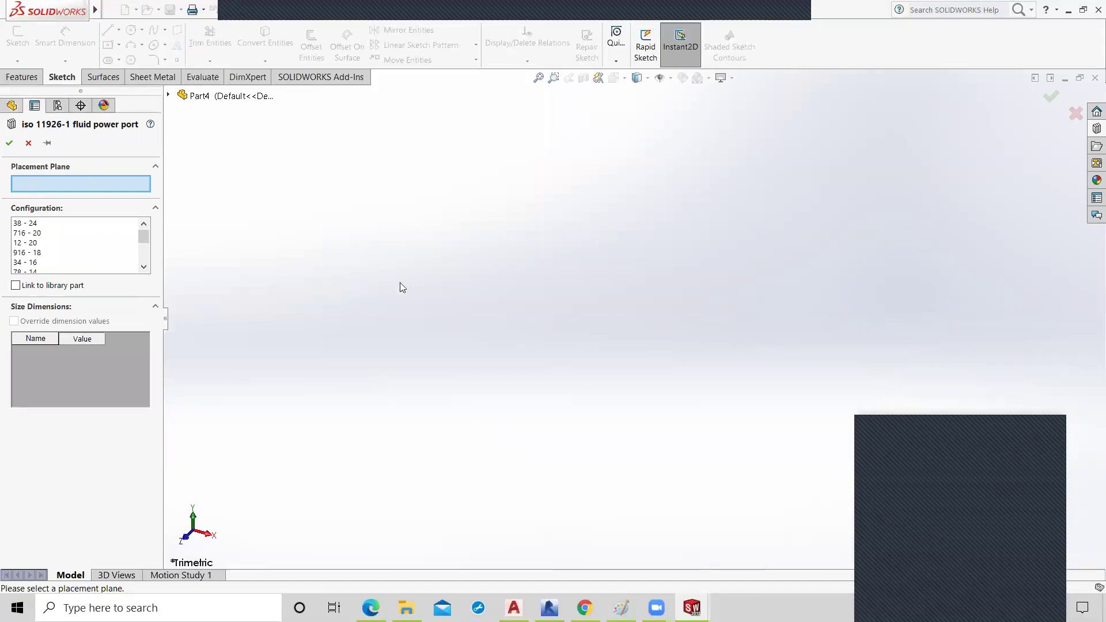
click(23, 223)
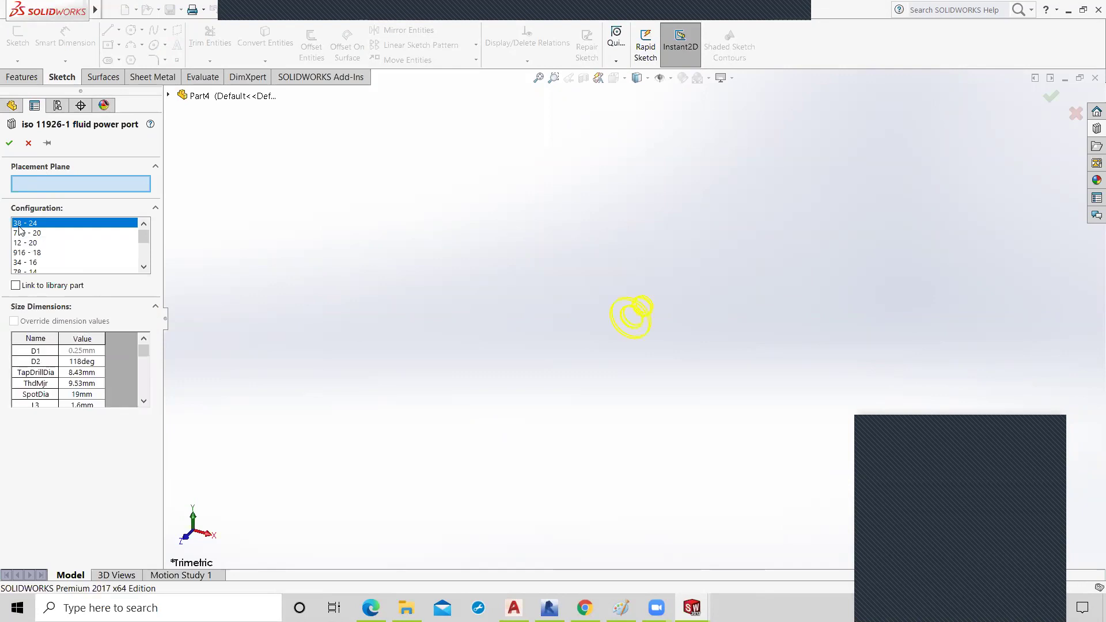
click(9, 144)
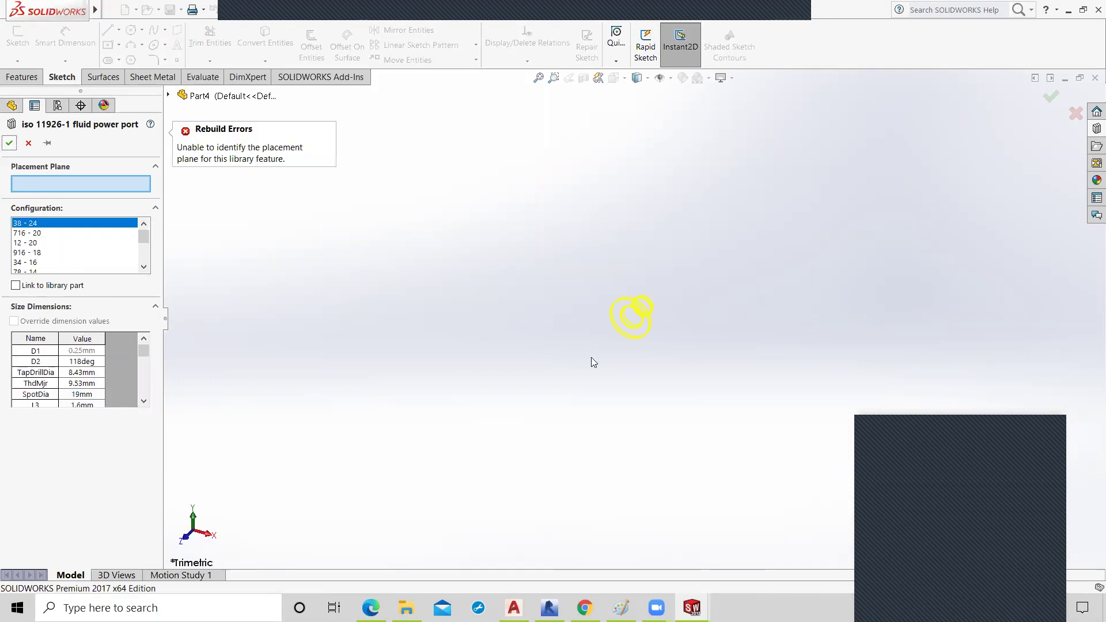
click(28, 234)
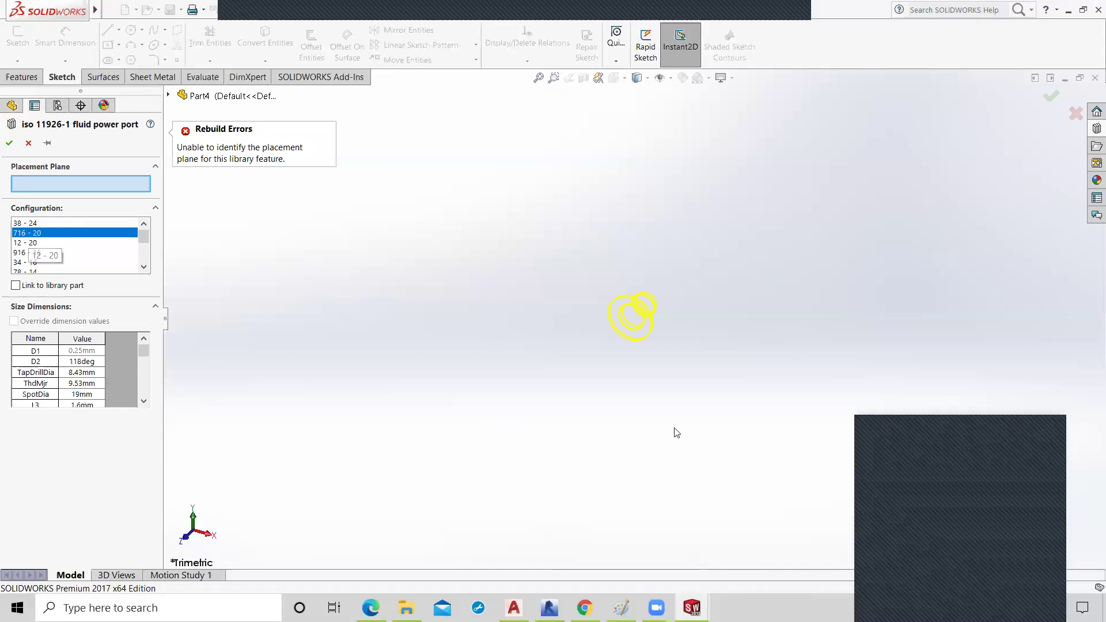
middle_drag(654, 372, 642, 303)
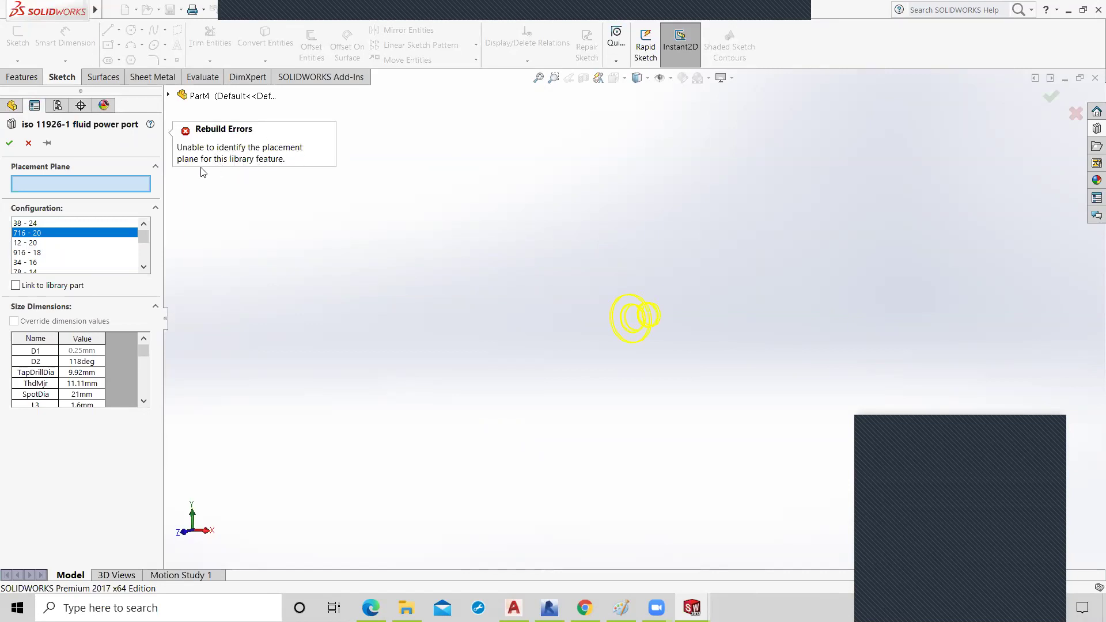
click(168, 95)
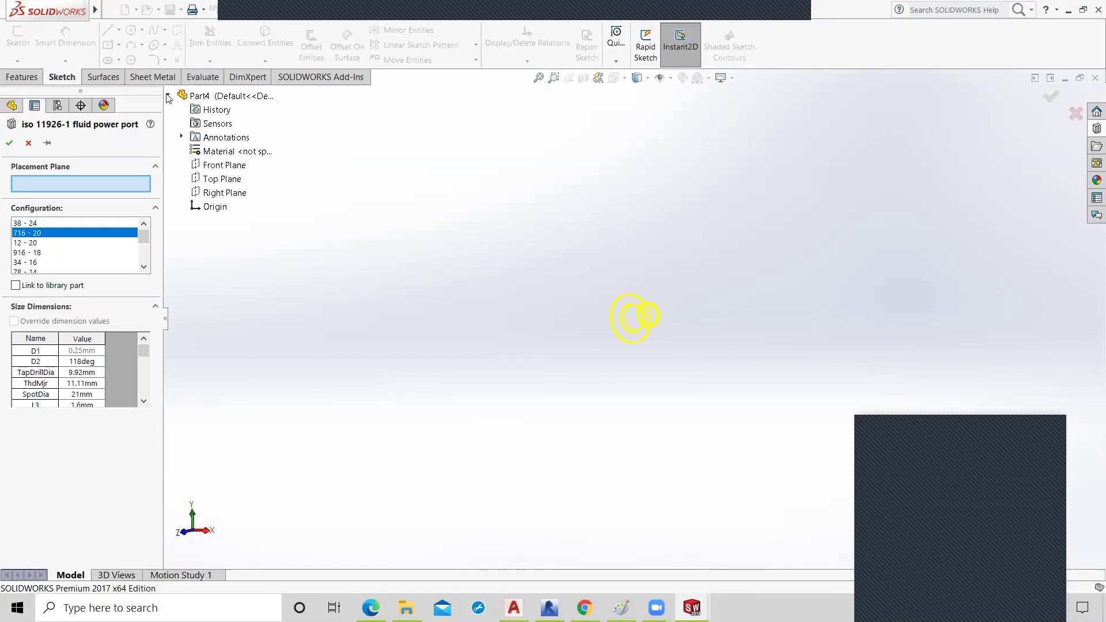
click(222, 183)
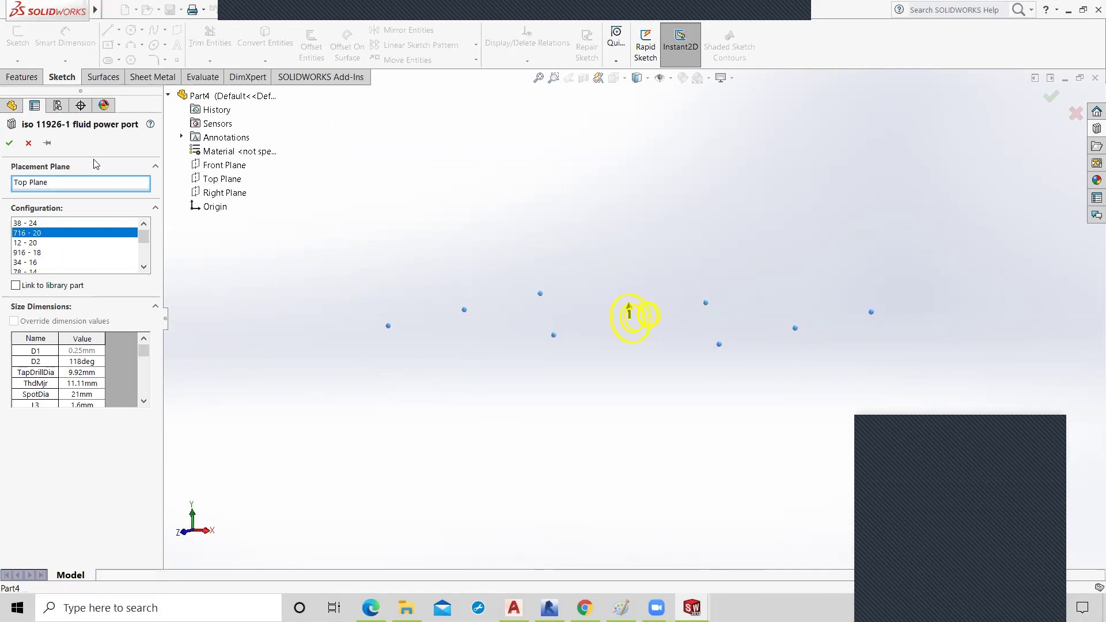
click(8, 145)
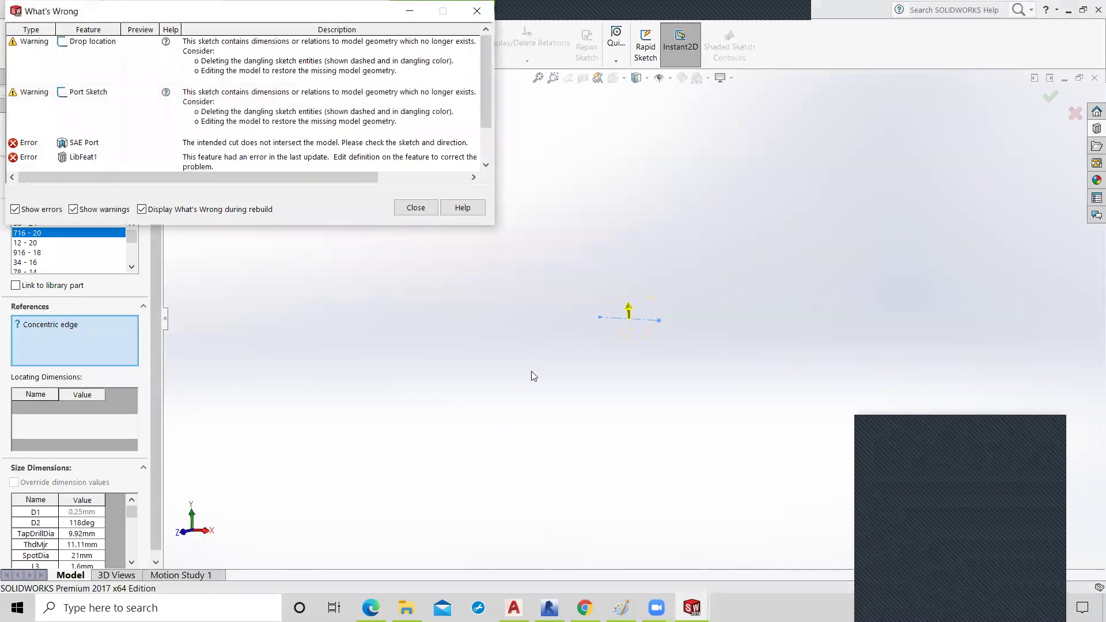
- Inspect the fluid power port's sub-features in the feature tree and cancel its insertion
click(415, 208)
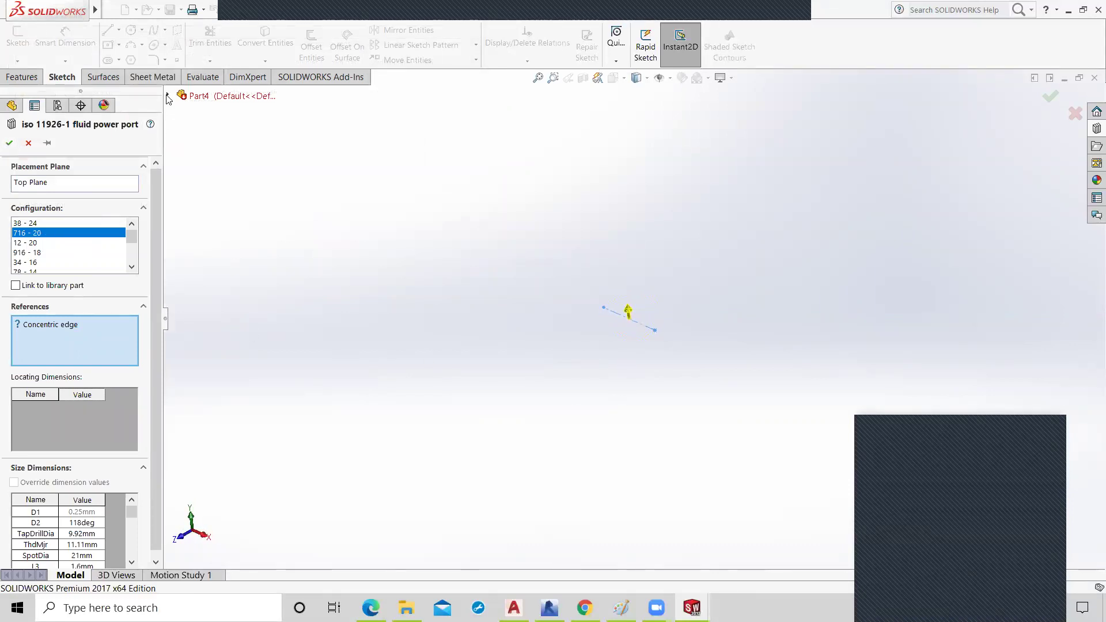
mouse_move(168, 99)
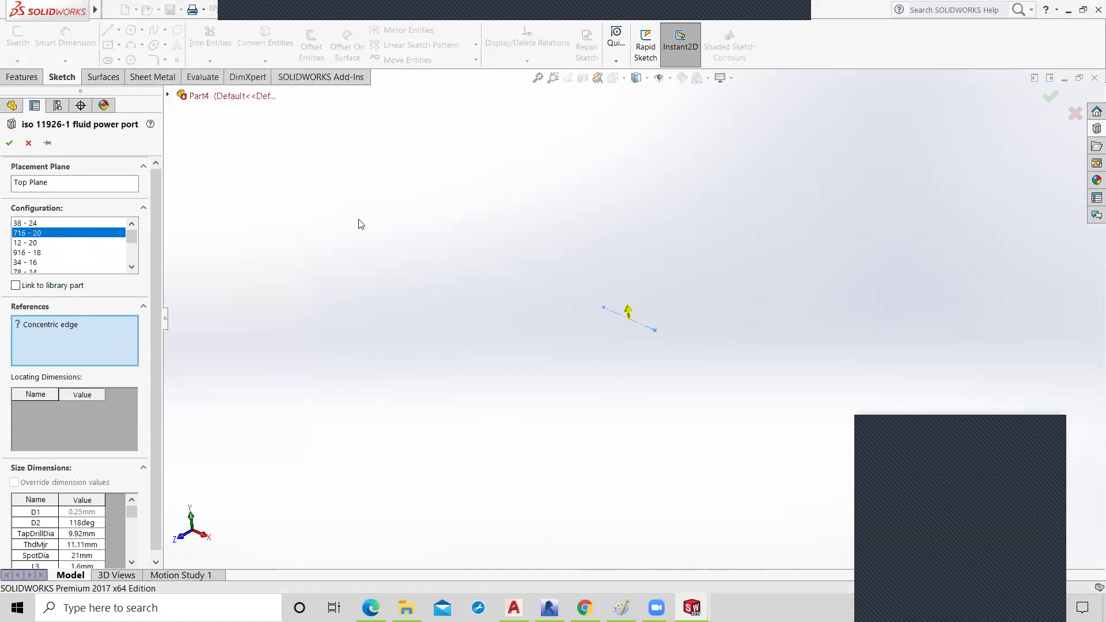
click(169, 96)
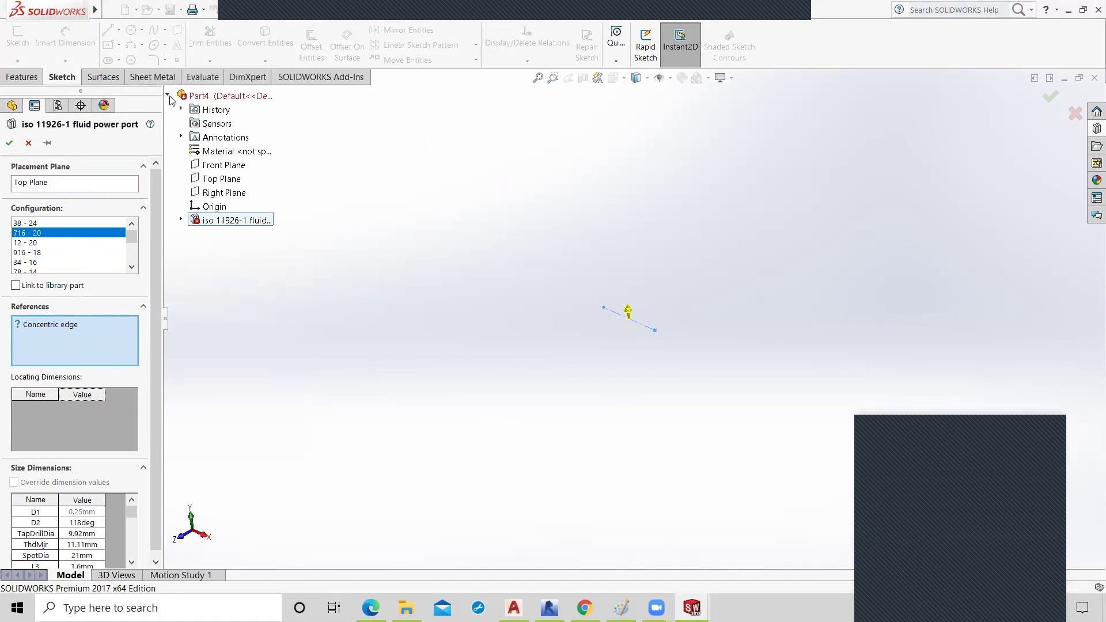
click(181, 220)
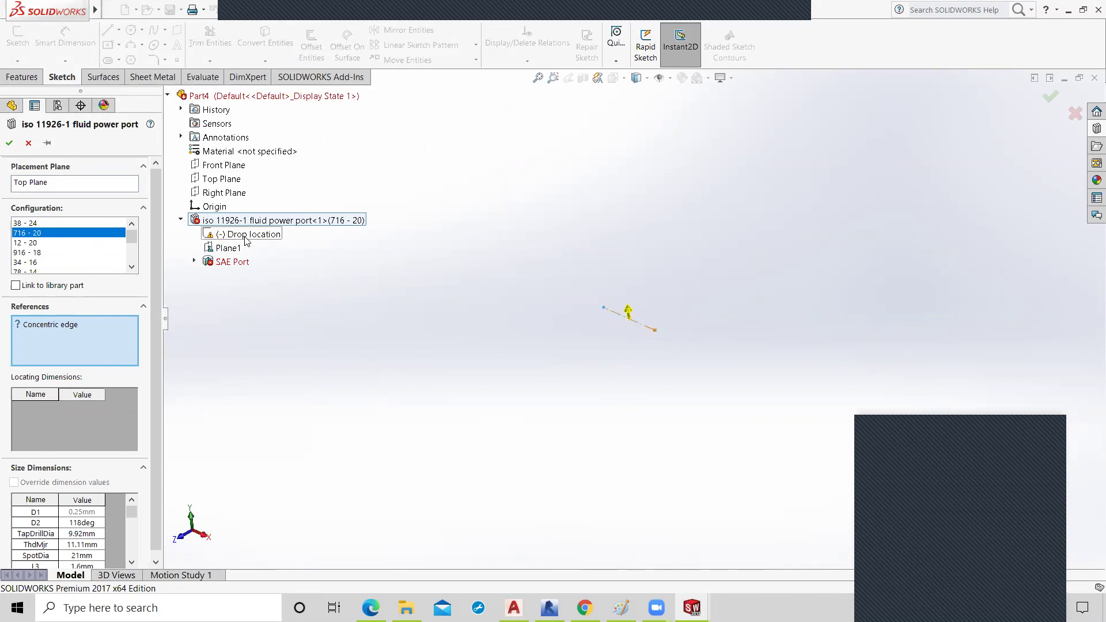
right_click(216, 267)
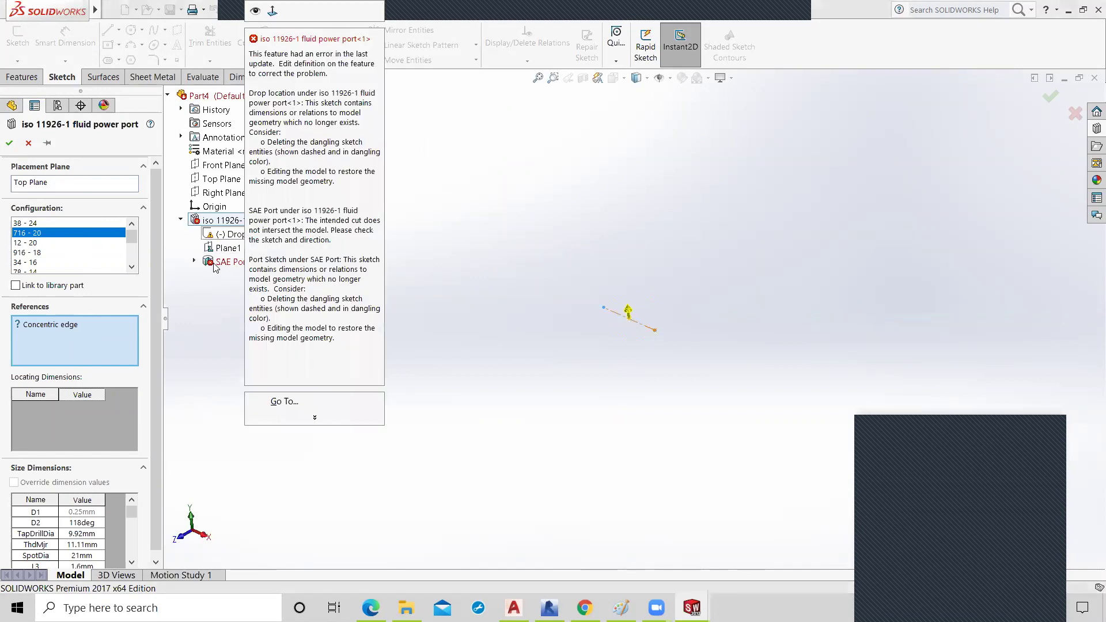
click(29, 144)
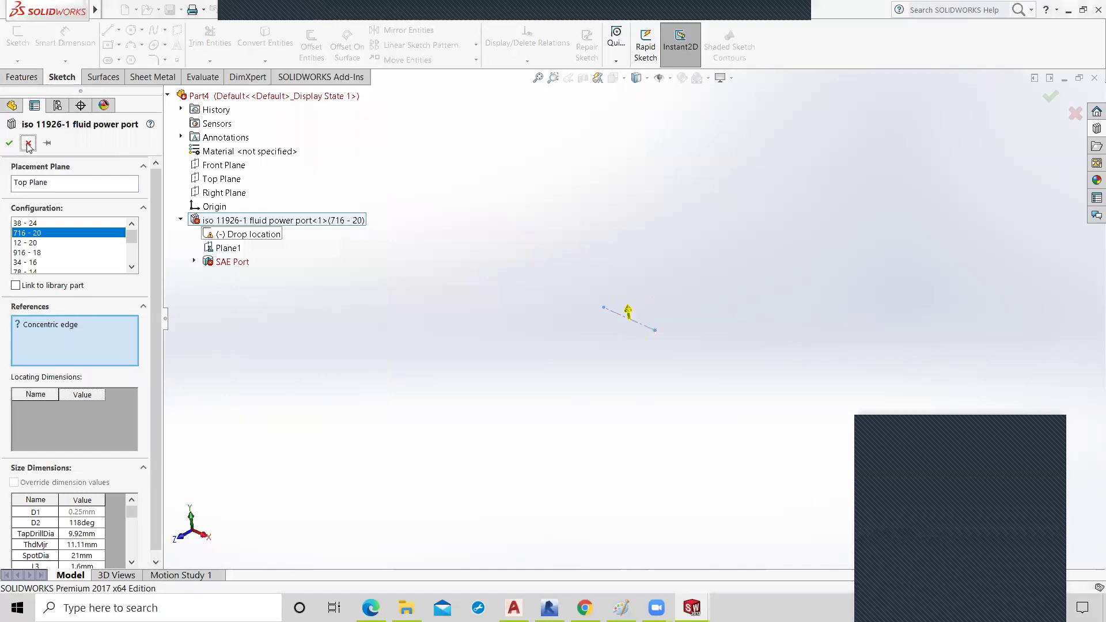
click(1075, 114)
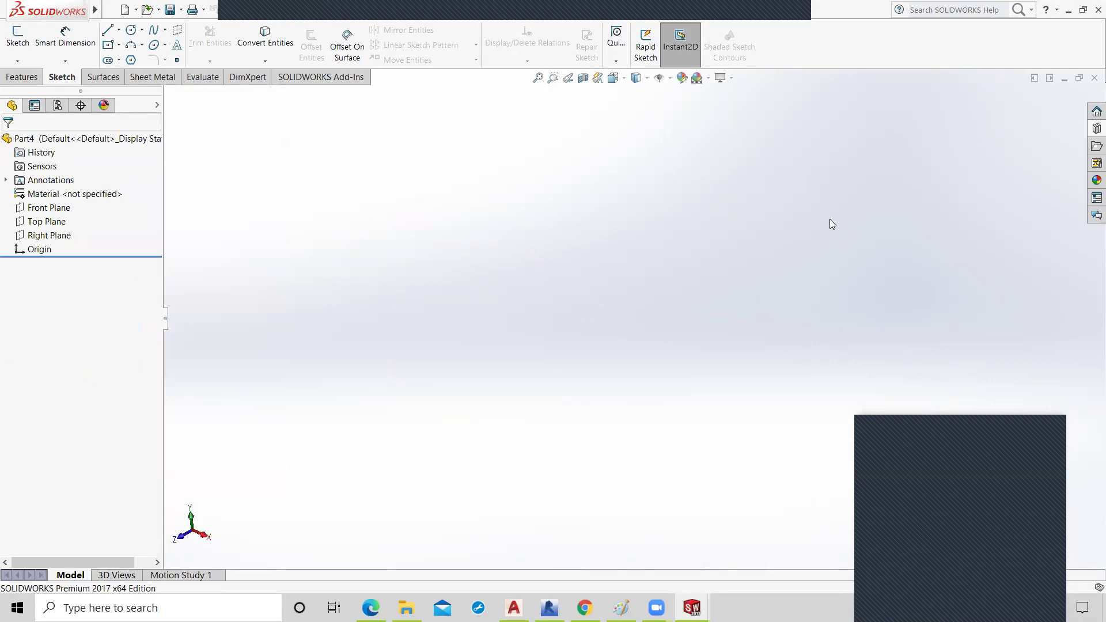
- Start a sketch on the Top Plane and open the metric ansi b27-7 retaining ring grooves in the design library
click(46, 222)
click(68, 204)
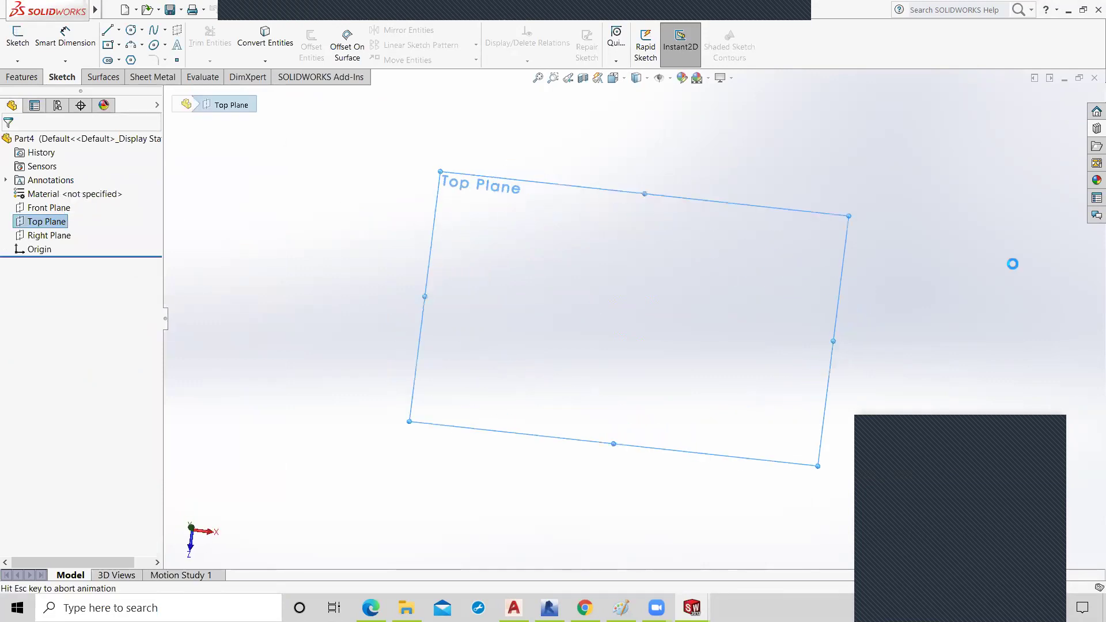
click(1092, 129)
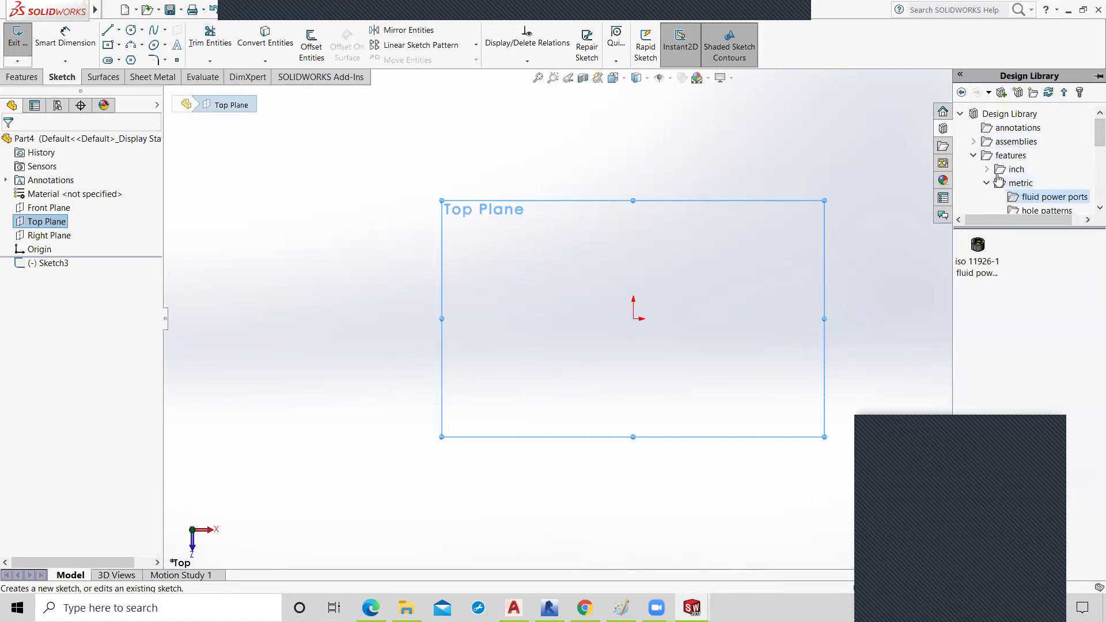
click(1100, 207)
click(1100, 207)
click(1099, 207)
click(1098, 208)
click(1099, 207)
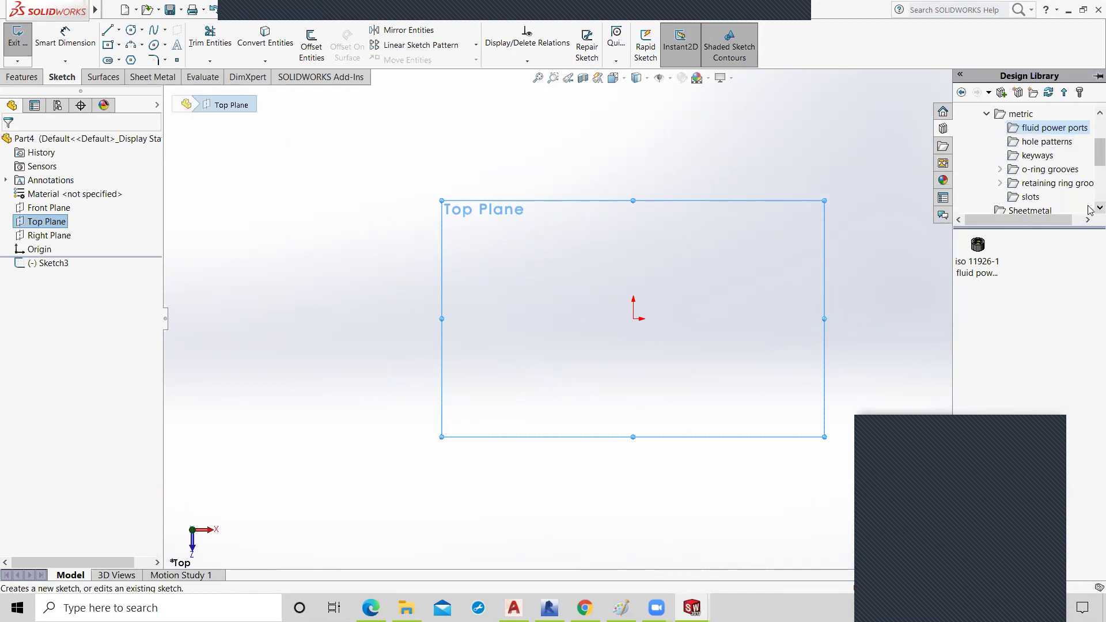
double_click(1035, 183)
double_click(977, 248)
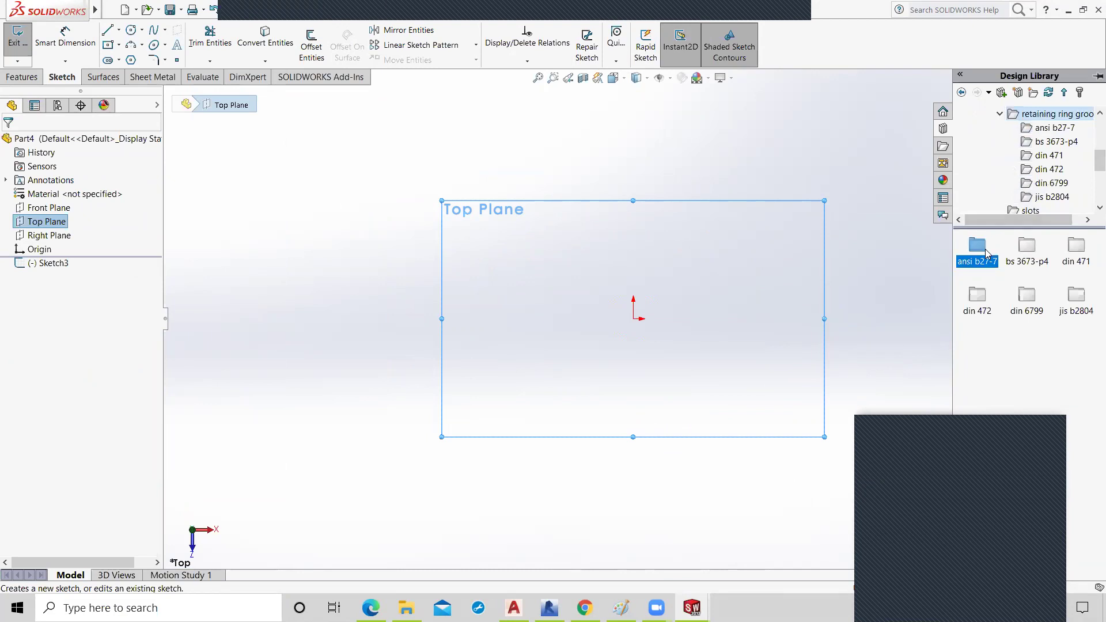
- Try to place the basic external retaining ring groove in the open Top Plane sketch
drag(978, 256, 583, 299)
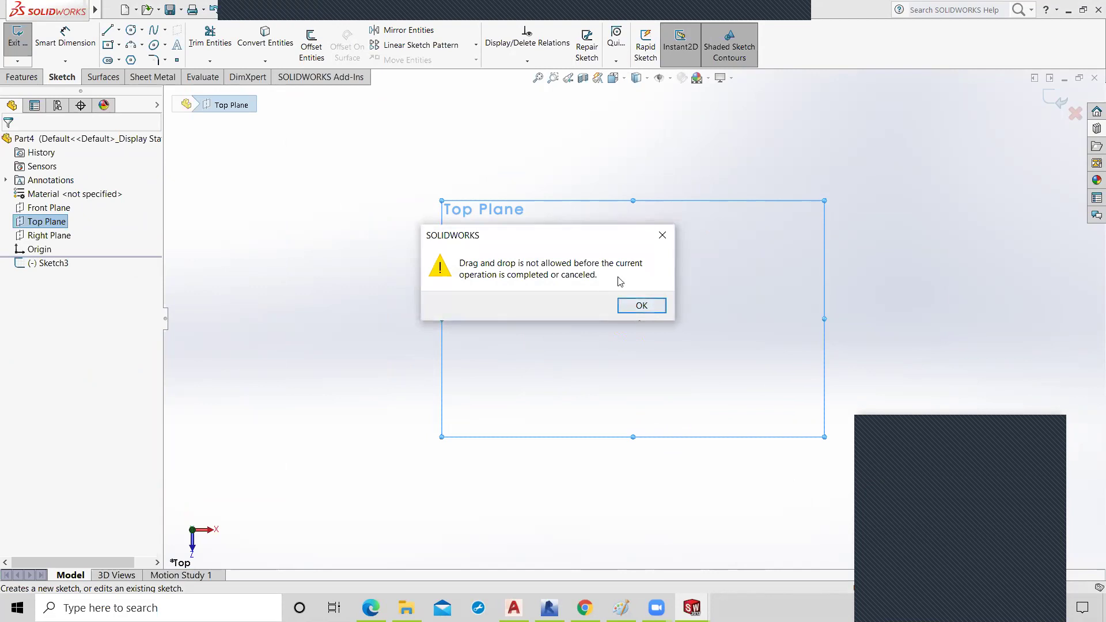
click(639, 307)
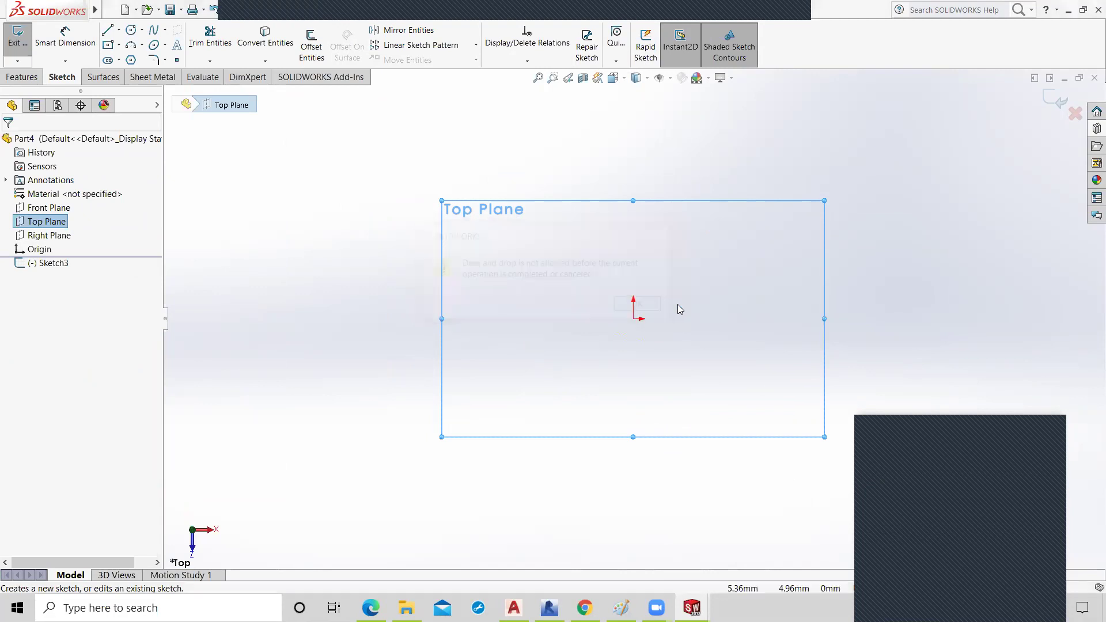
- Open the ansi b27-7 basic internal library feature and examine the groove inside its tube
click(1091, 132)
click(1027, 249)
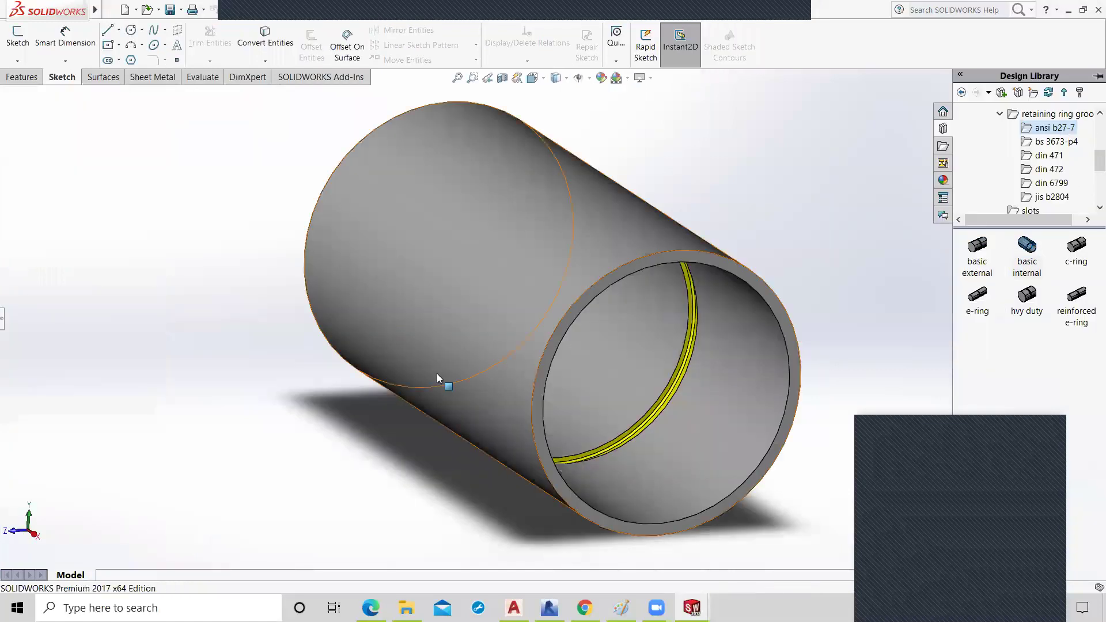
scroll(432, 320, up, 7)
middle_drag(462, 412, 637, 455)
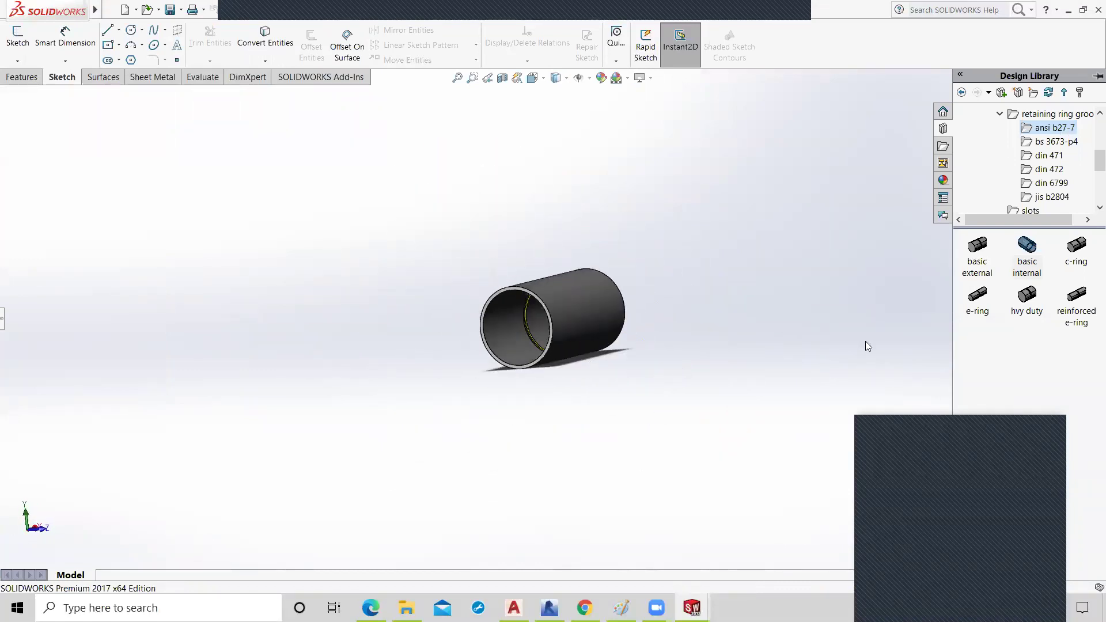
- Open the ansi b27-7 e-ring library feature and examine the groove around its shaft
click(979, 297)
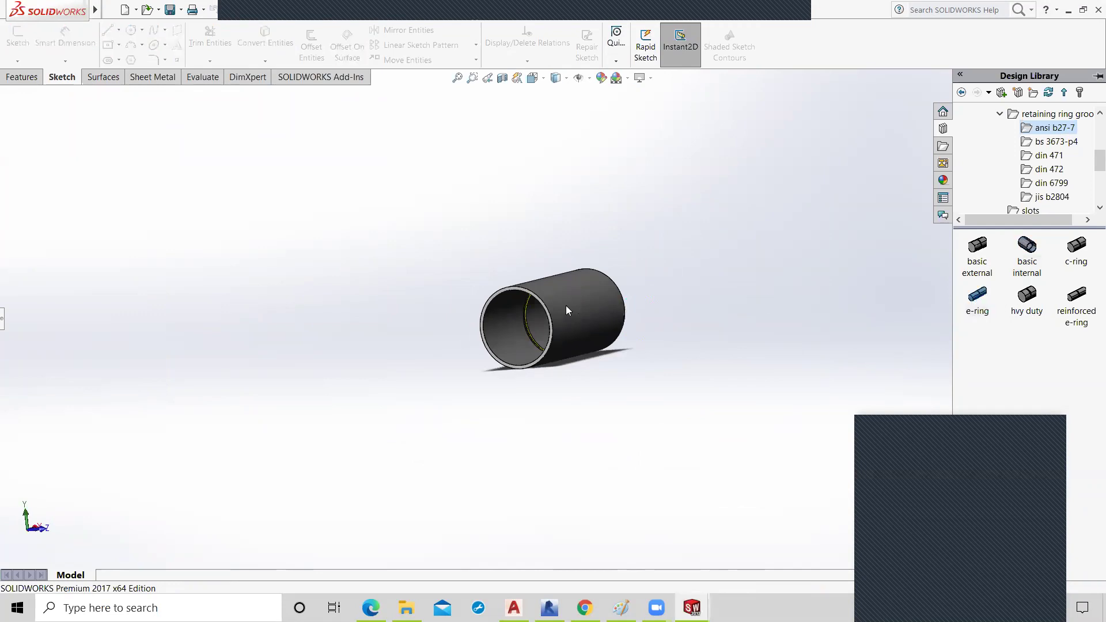
middle_drag(712, 494, 743, 411)
scroll(744, 412, up, 1)
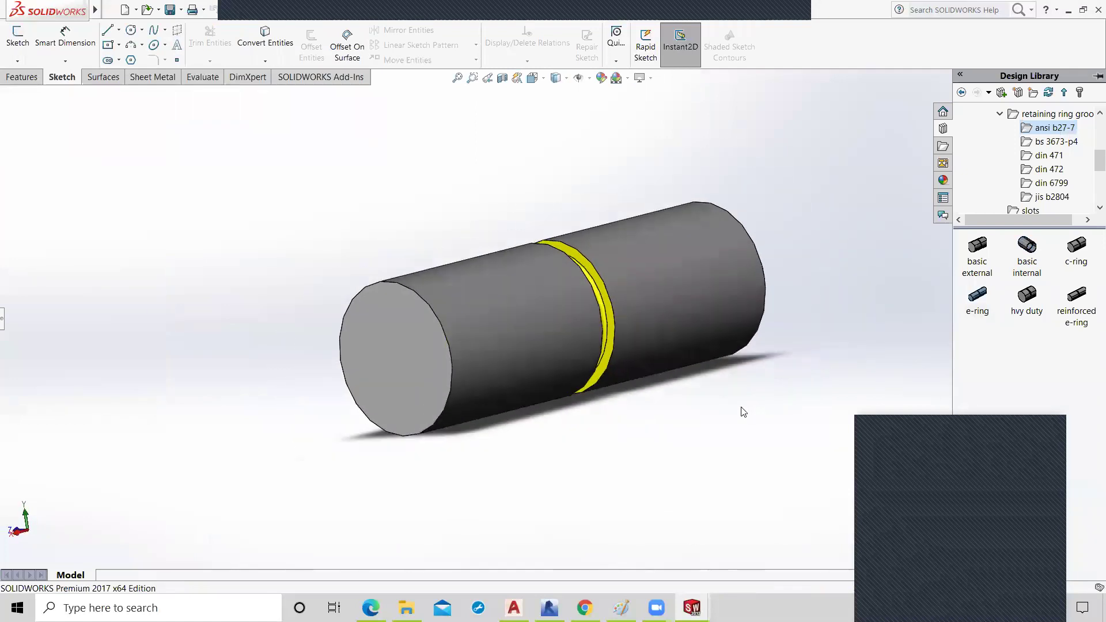
scroll(610, 307, up, 3)
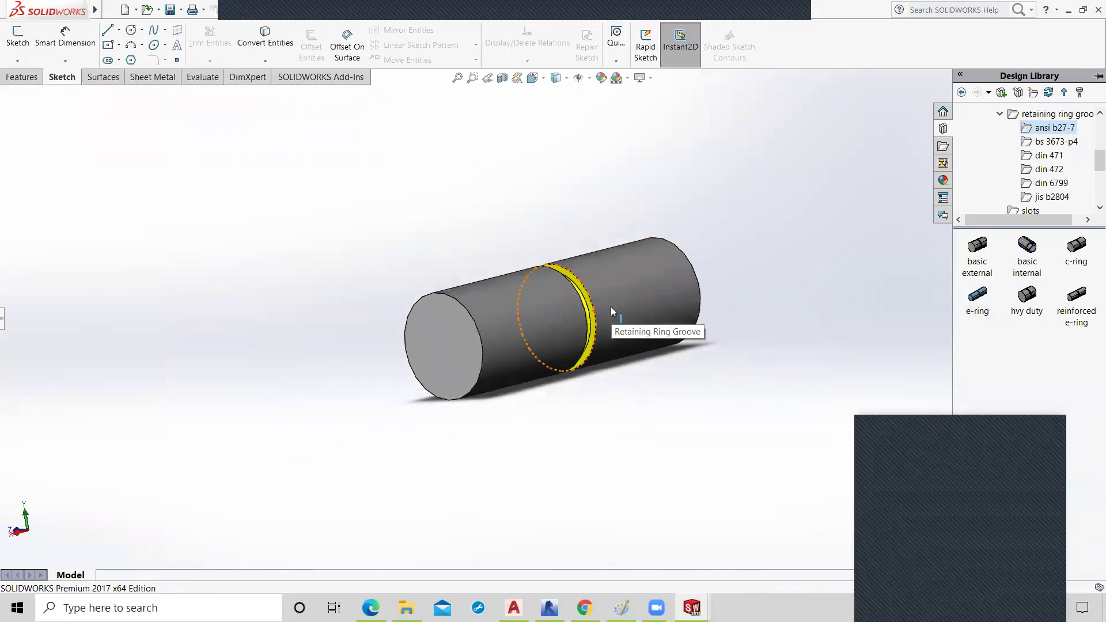
- Open the shaft lock washer library feature from the din 6799 folder and examine its groove
click(1050, 183)
click(983, 254)
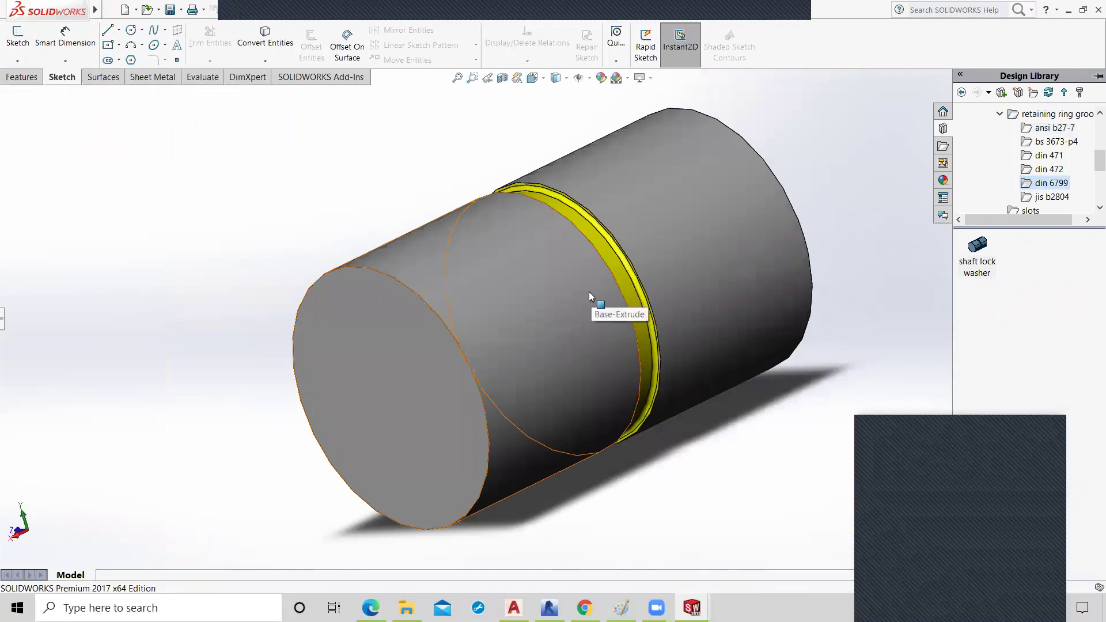
scroll(589, 291, up, 3)
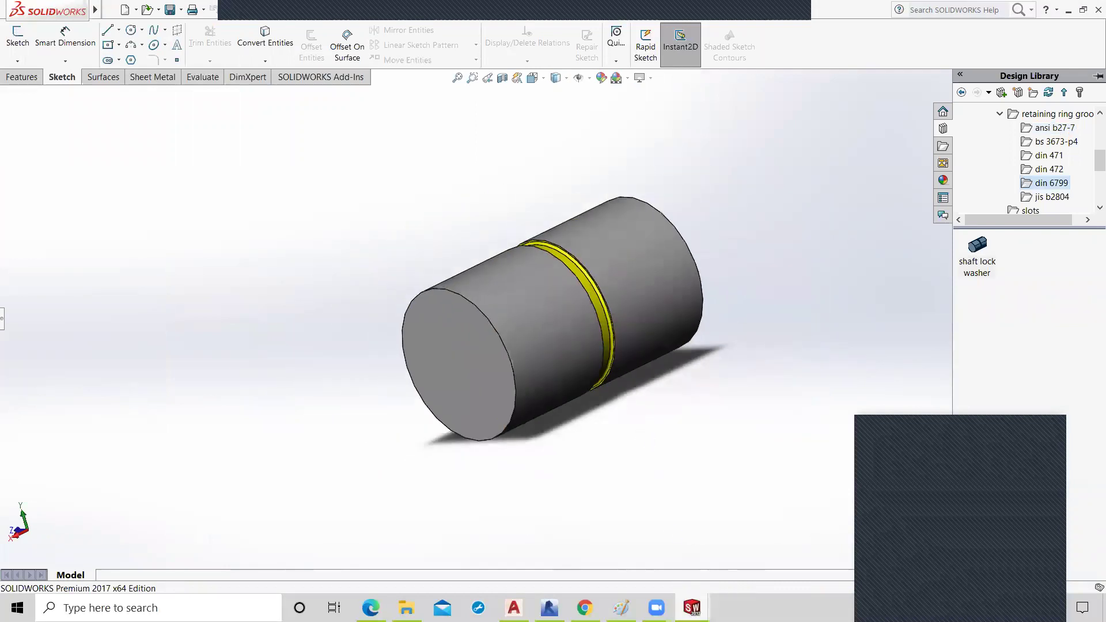
- Look over the open SOLIDWORKS documents and return to the shaft lock washer model
mouse_move(691, 608)
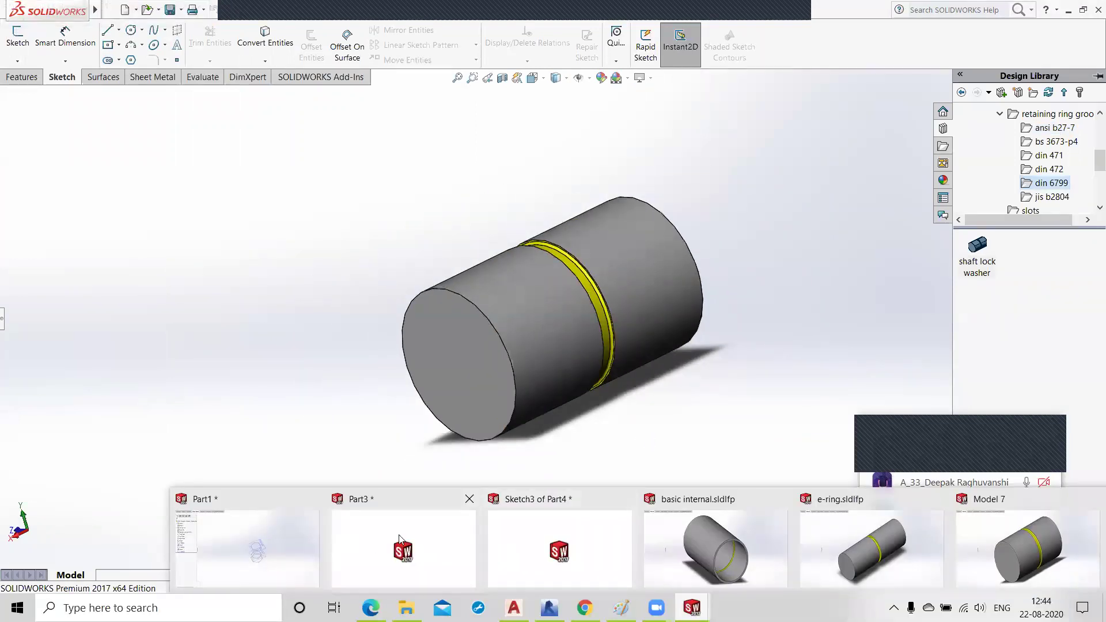
mouse_move(722, 562)
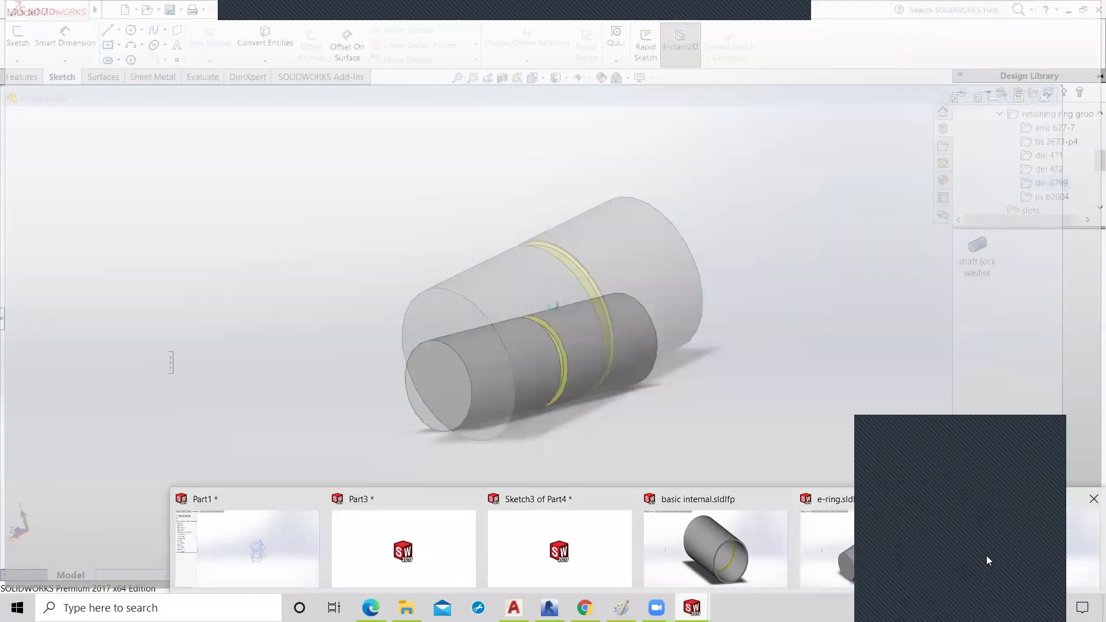
mouse_move(987, 561)
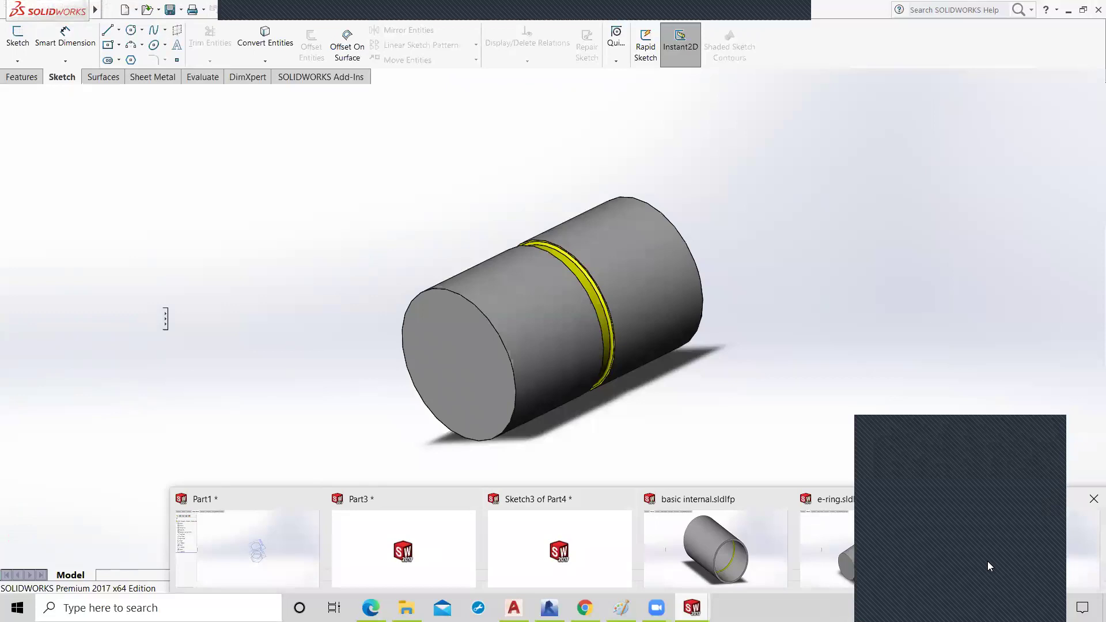
click(966, 530)
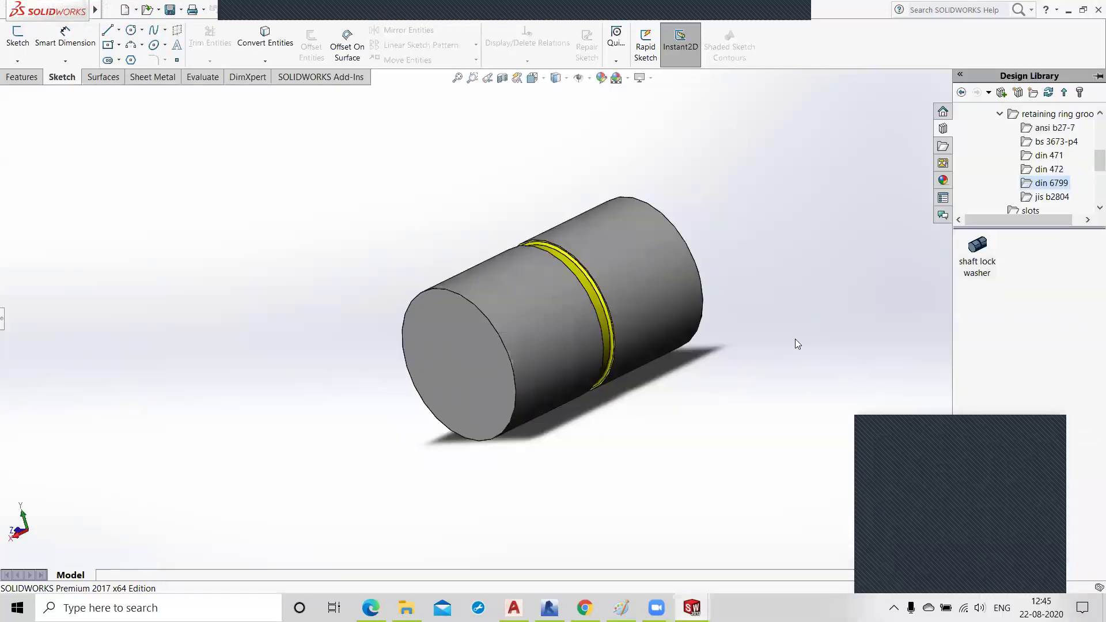